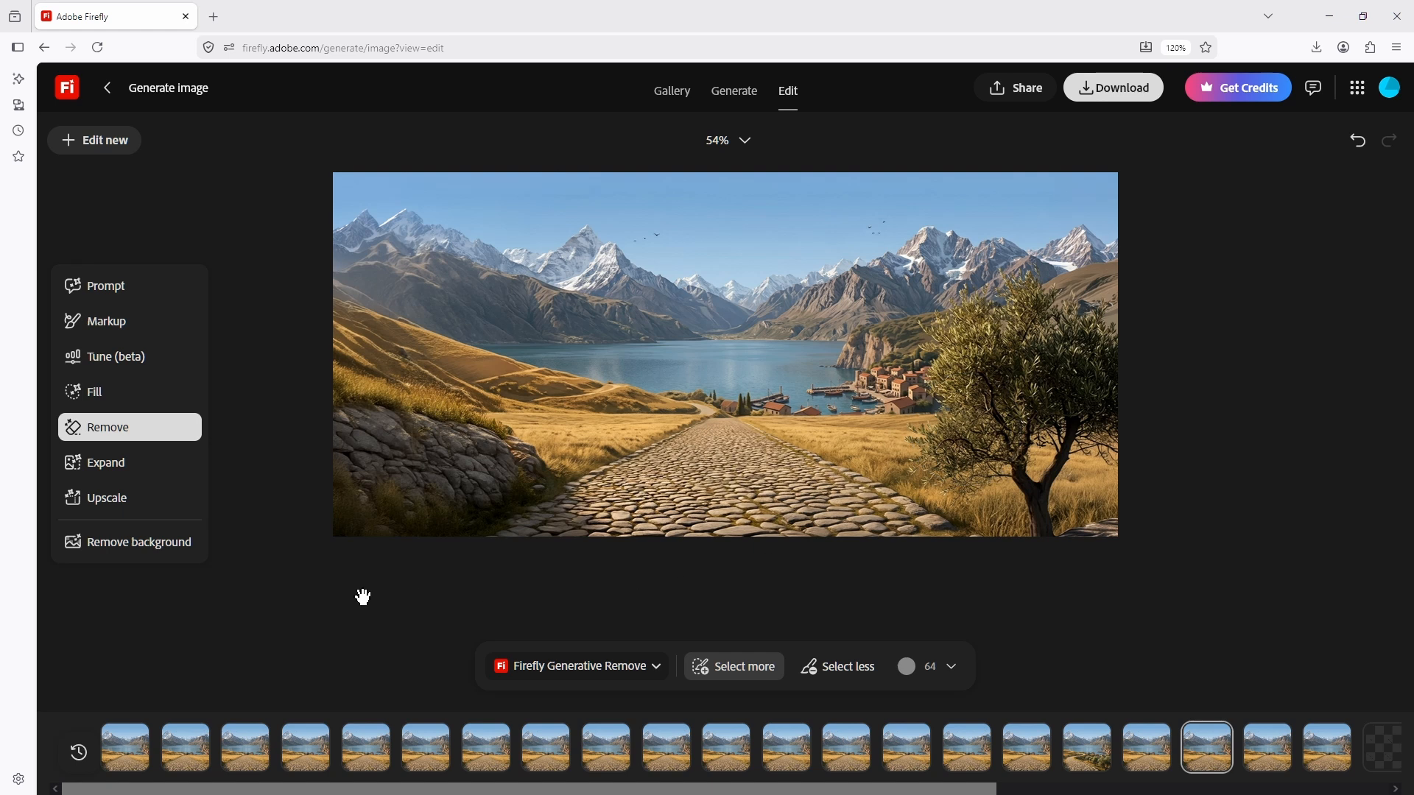
# Remove the background from the landscape image so the tree is isolated, and download the result.
pyautogui.click(160, 553)
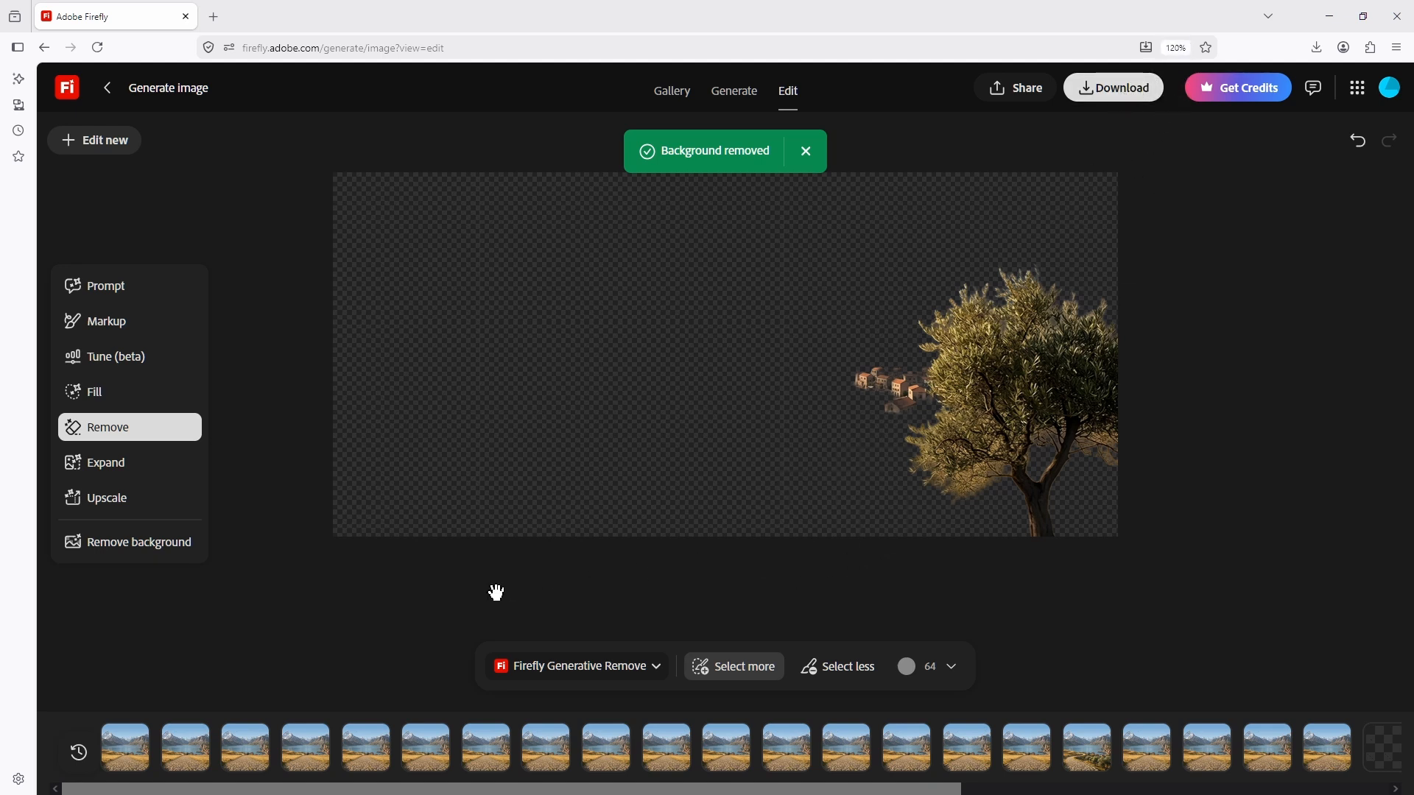
pyautogui.click(1118, 90)
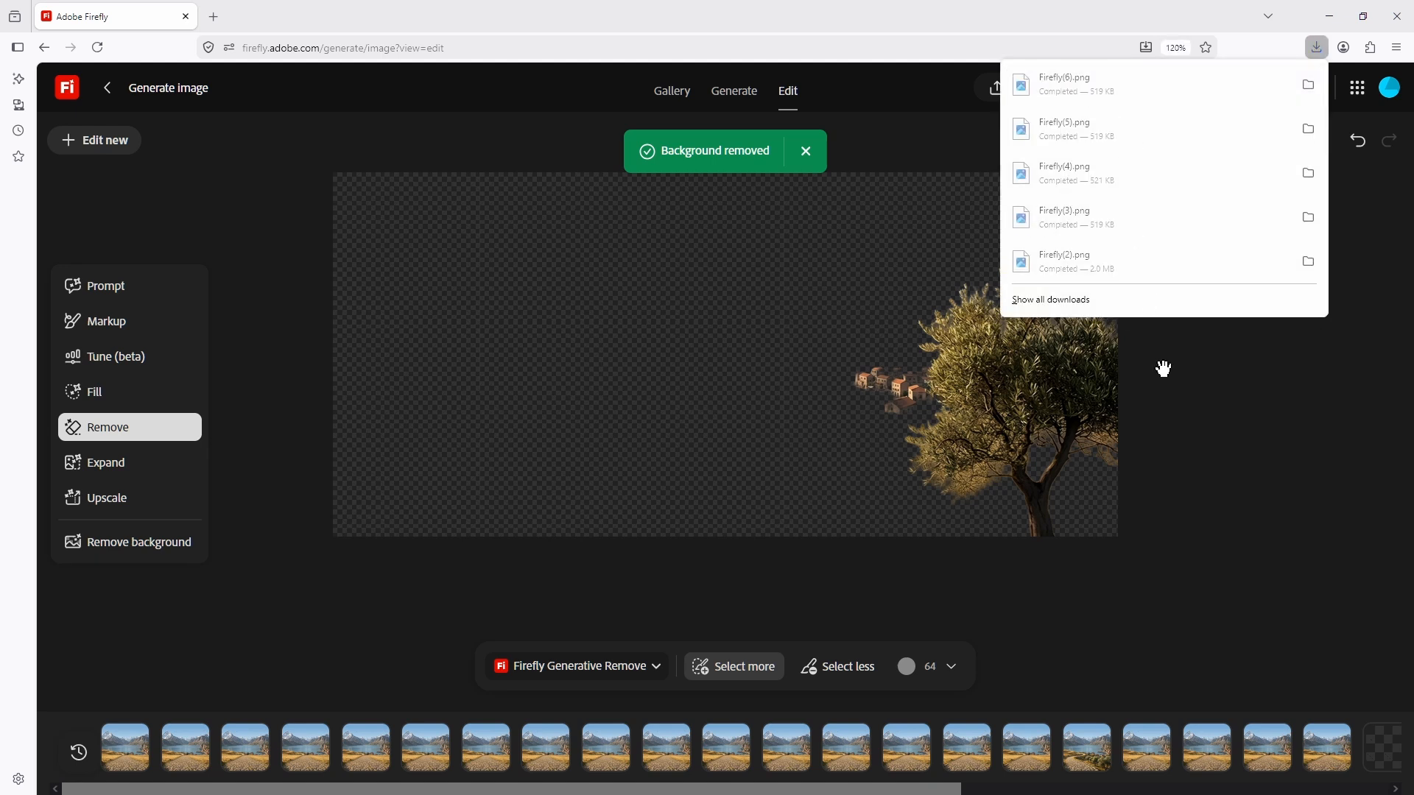
pyautogui.click(1221, 460)
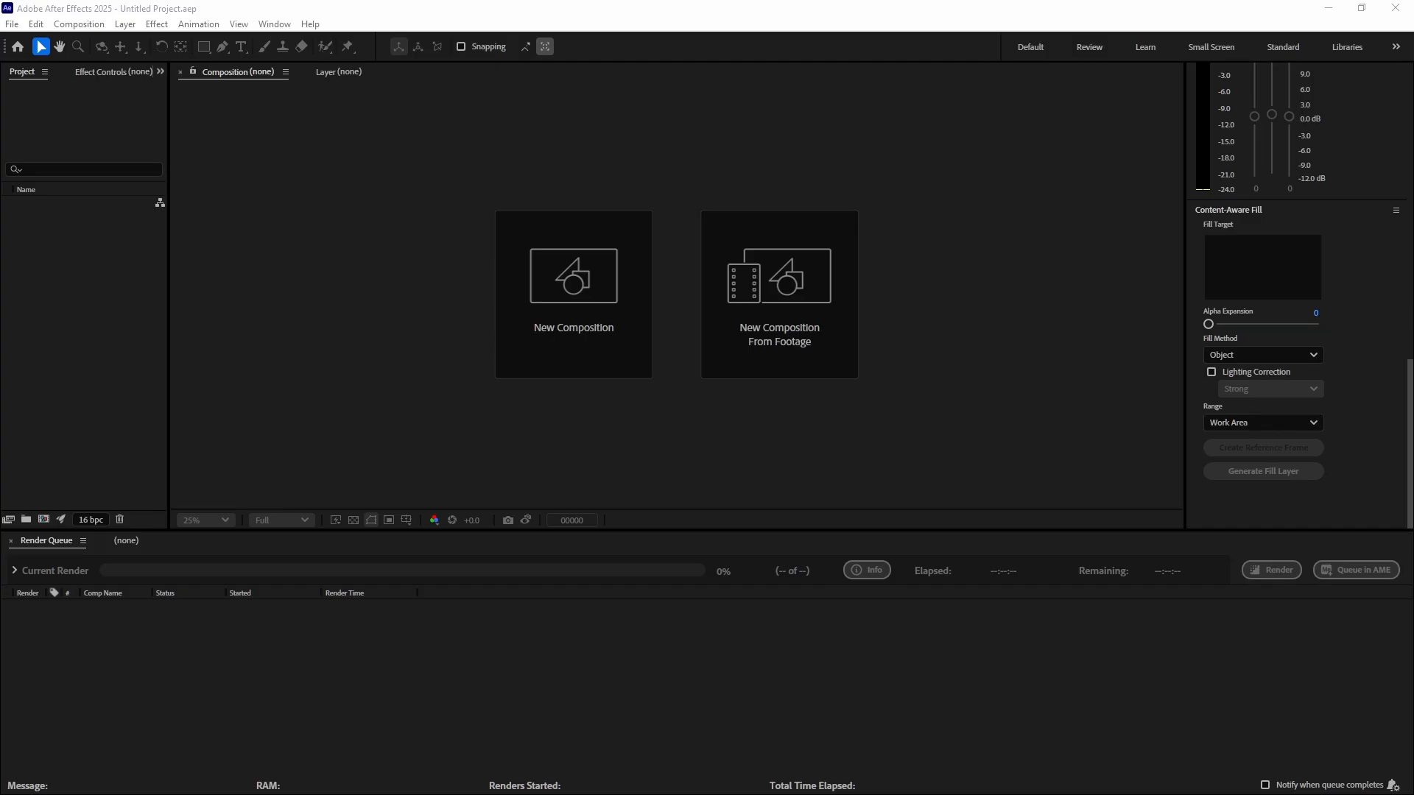
# Switch to After Effects and import Only Plate.png, Parallax.png and Tree Front.png into the project.
pyautogui.moveTo(563, 413); pyautogui.dragTo(101, 401)
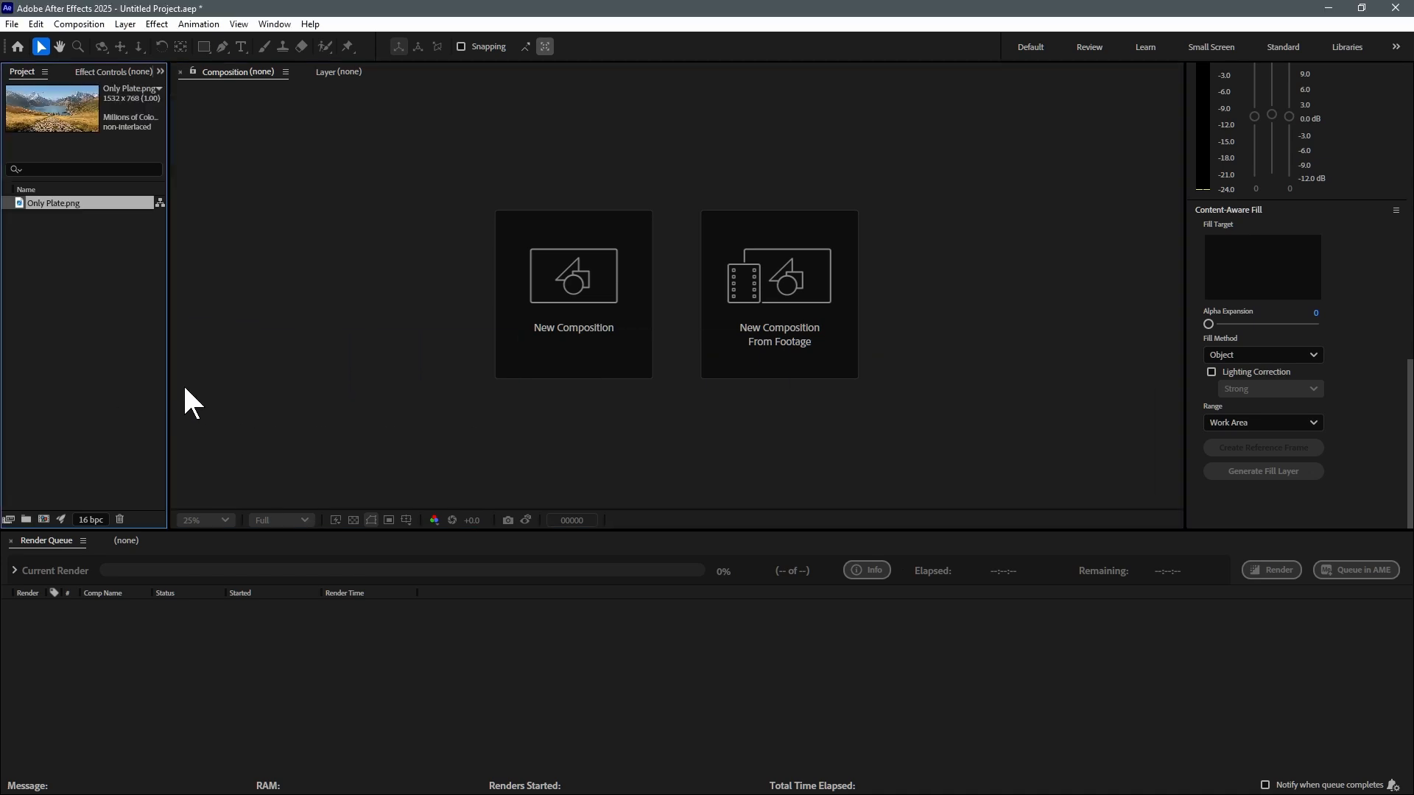
pyautogui.moveTo(140, 355); pyautogui.dragTo(50, 321)
pyautogui.click(87, 320)
# Group the three imported images in a new project folder named Images.
pyautogui.click(61, 231)
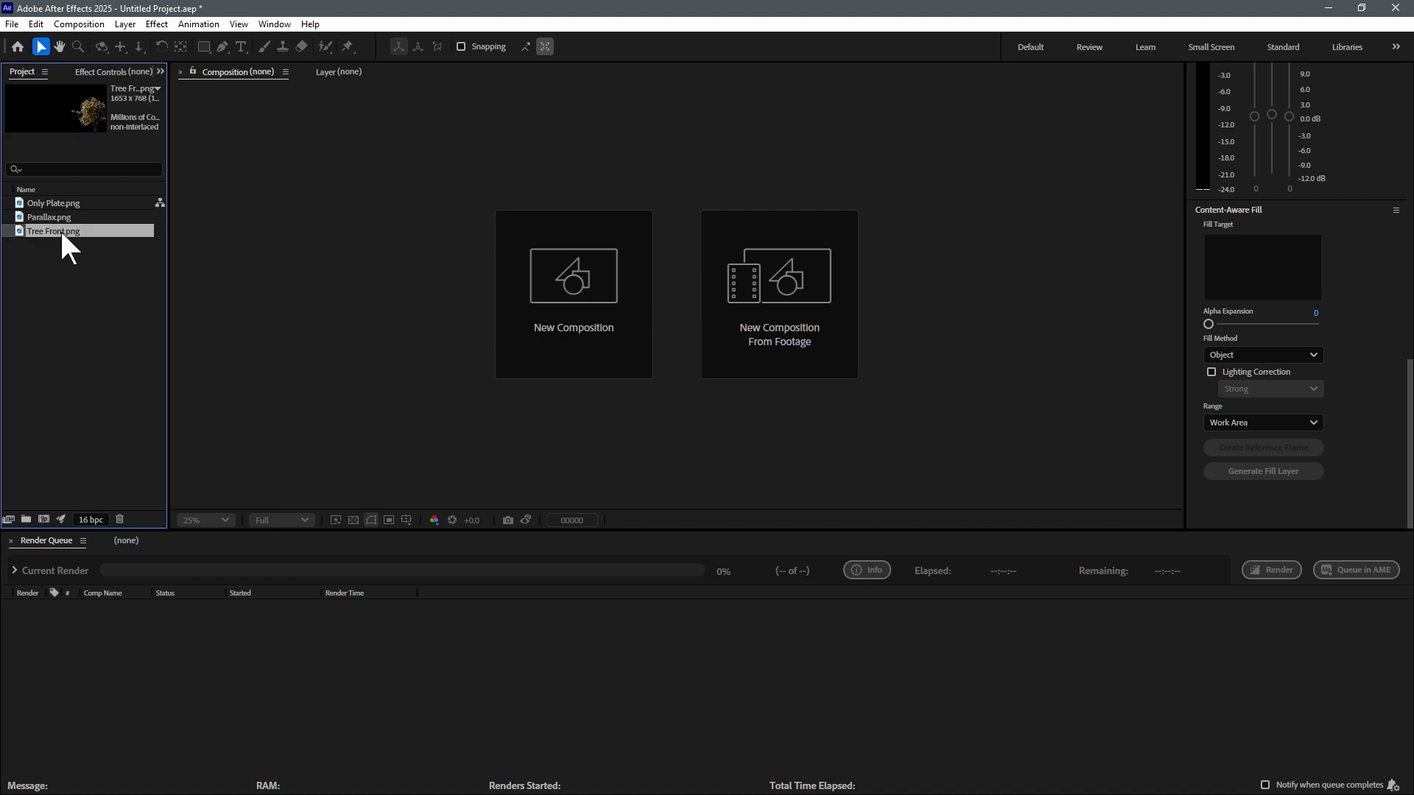
pyautogui.hotkey('ctrl', 'a')
pyautogui.moveTo(62, 232); pyautogui.dragTo(26, 519)
pyautogui.write('Images')
pyautogui.press('Return')
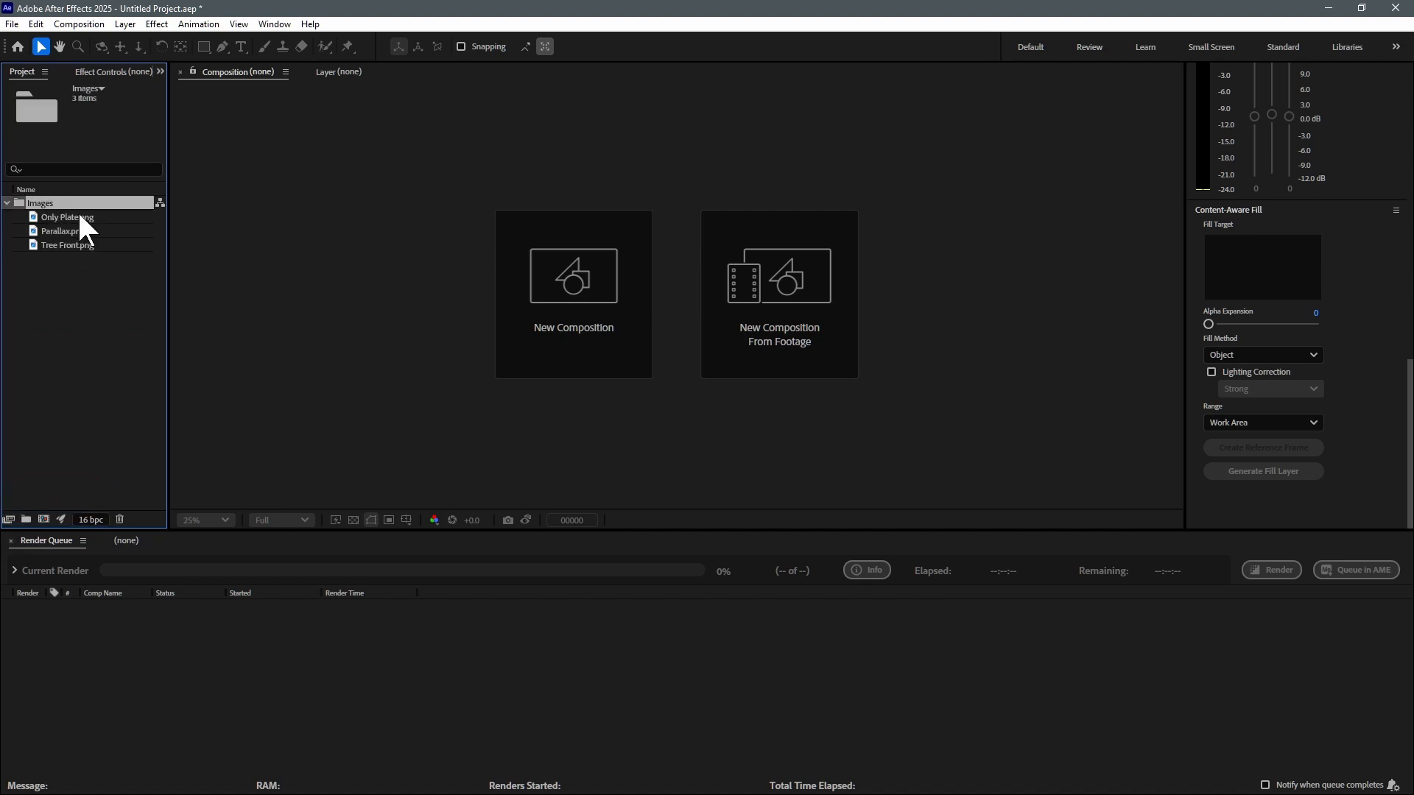
# Create a composition from Only Plate.png and place Parallax.png centred above it as a new layer.
pyautogui.click(82, 218)
pyautogui.rightClick(85, 213)
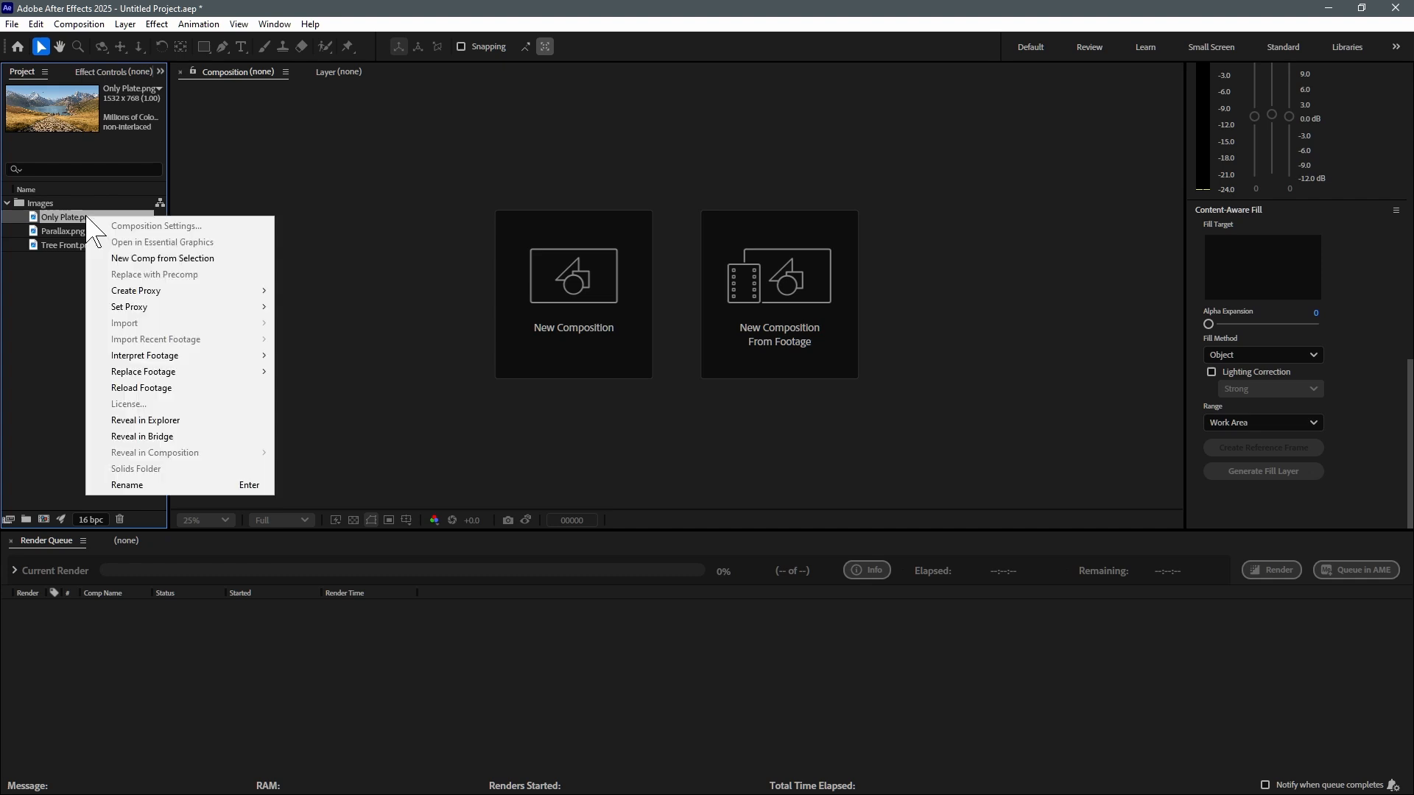
pyautogui.click(181, 258)
pyautogui.moveTo(73, 241); pyautogui.dragTo(656, 315)
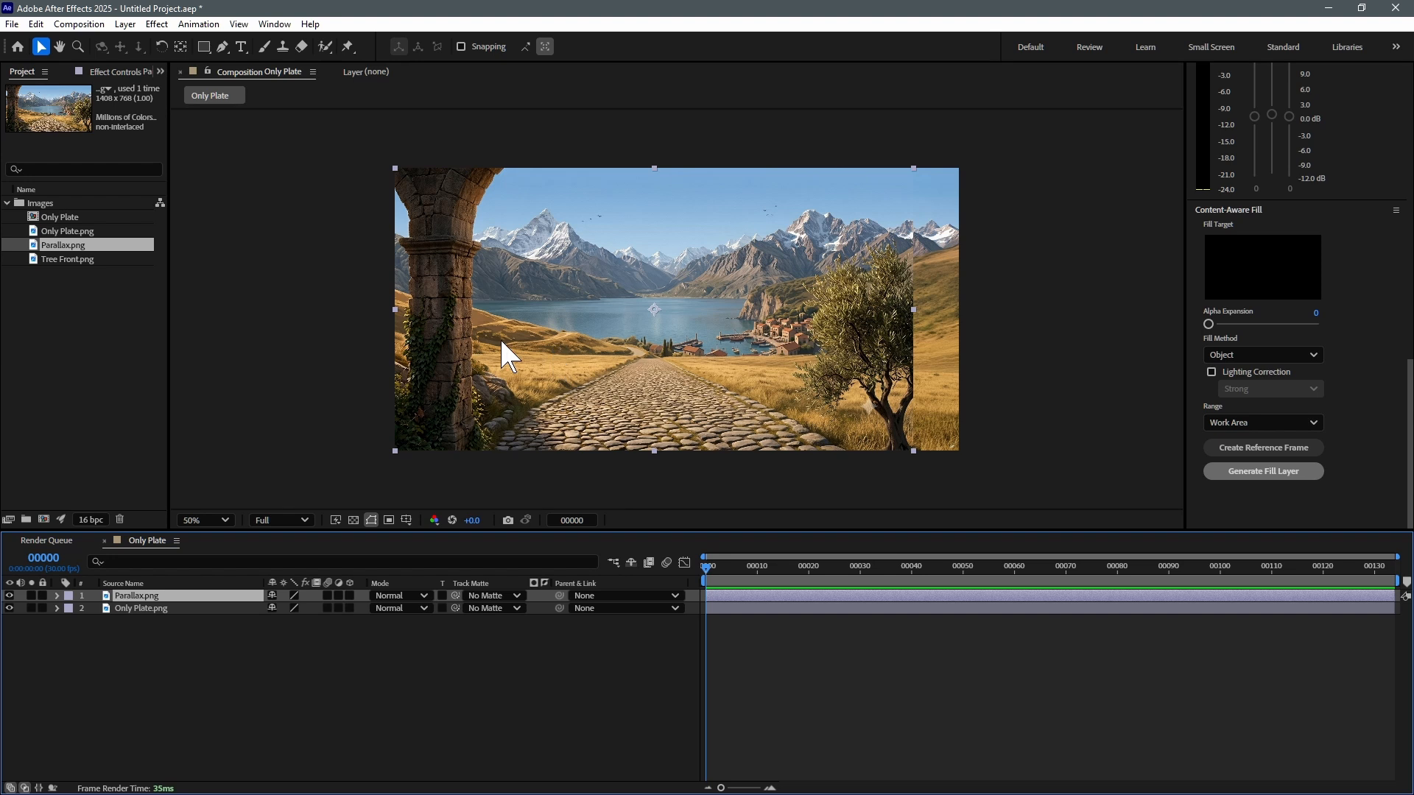
# Start a Pen tool mask on the Parallax.png layer, tracing the arch's inner curve down from the image's top border.
pyautogui.press('`')
pyautogui.scroll(1, 428, 344)
pyautogui.moveTo(310, 340); pyautogui.dragTo(477, 362)
pyautogui.press('g')
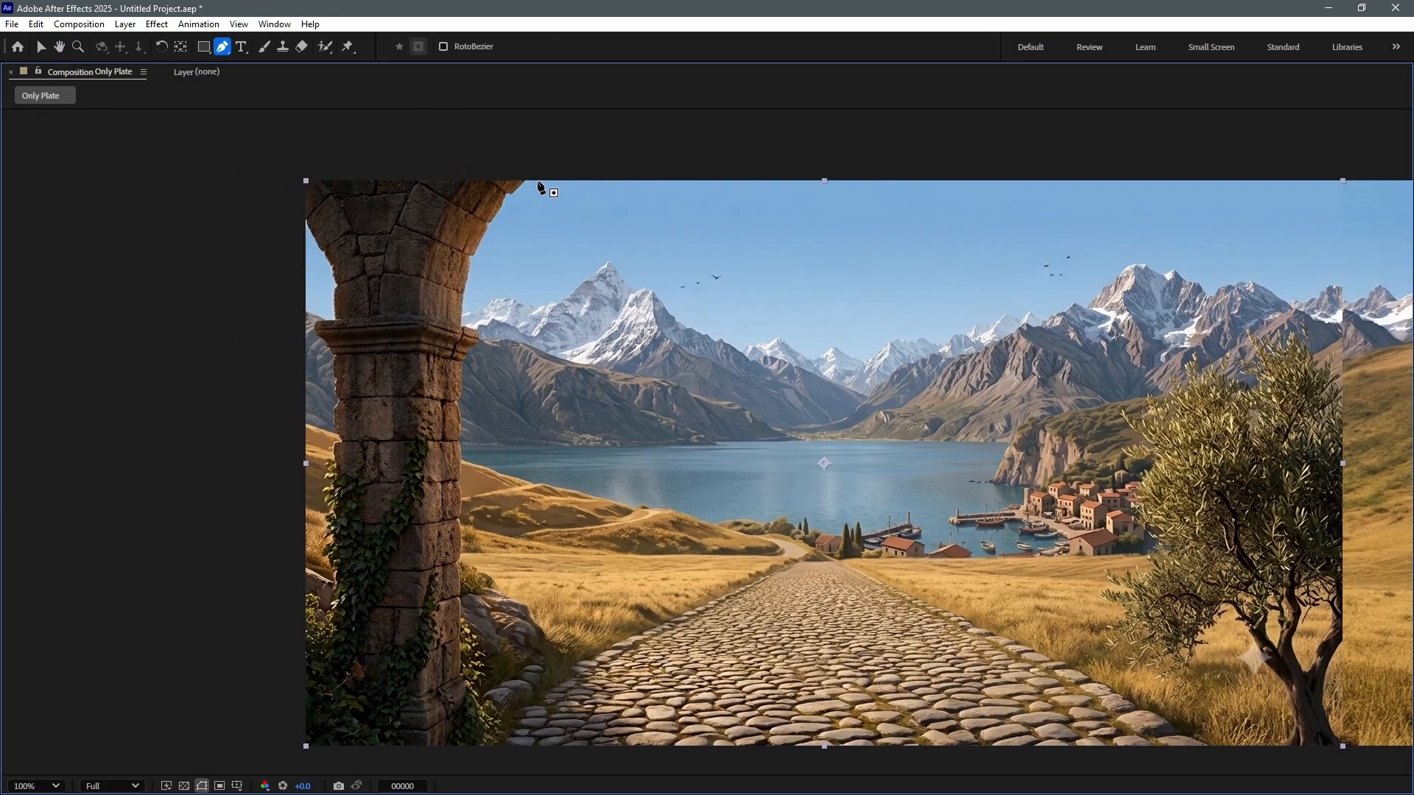
pyautogui.scroll(2, 523, 185)
pyautogui.moveTo(524, 185); pyautogui.dragTo(783, 261)
pyautogui.click(791, 240)
pyautogui.click(734, 296)
pyautogui.click(714, 294)
pyautogui.moveTo(694, 344); pyautogui.dragTo(691, 355)
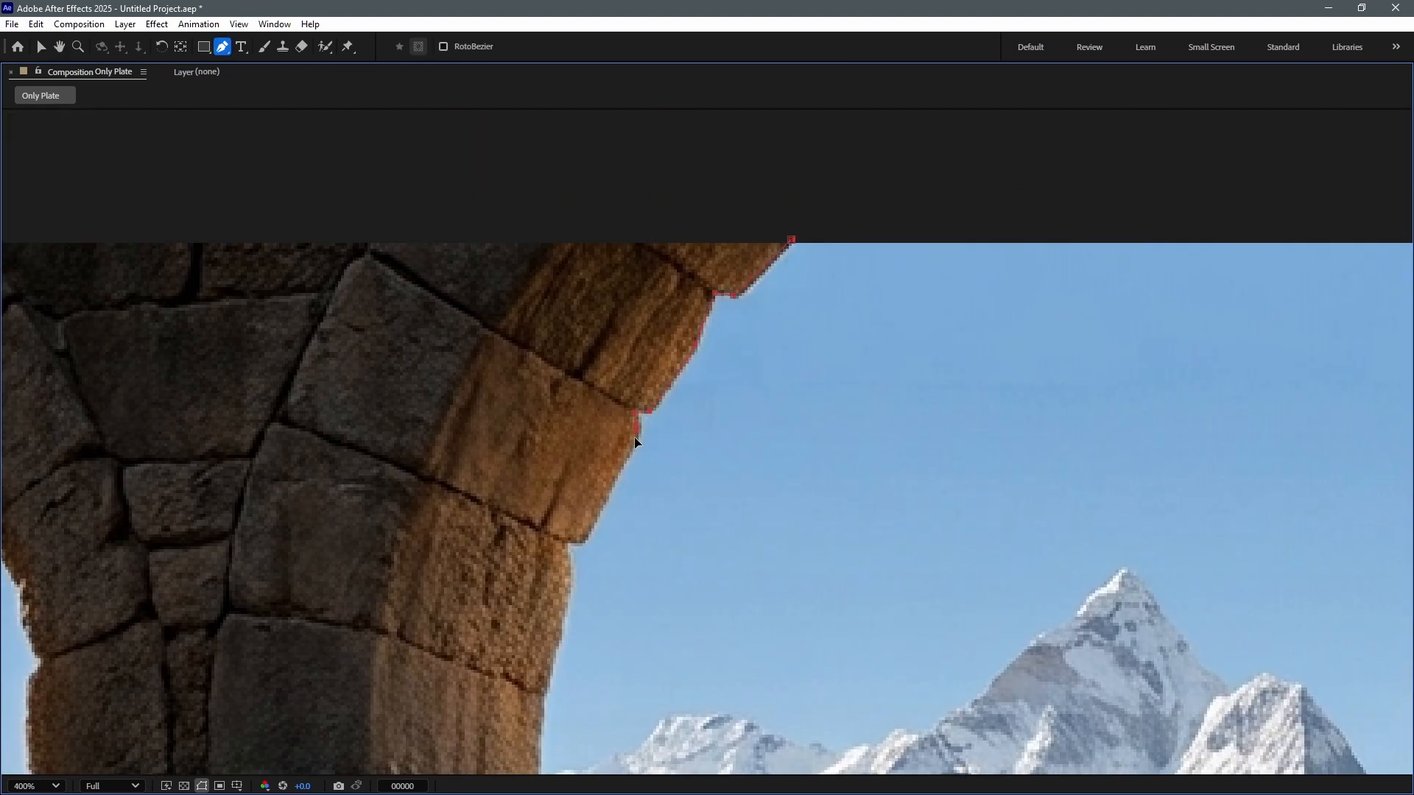
# Continue the mask down the arch's lower stones and around the right end of the column's projecting ledge.
pyautogui.click(587, 543)
pyautogui.scroll(-5, 587, 543)
pyautogui.click(586, 298)
pyautogui.click(582, 345)
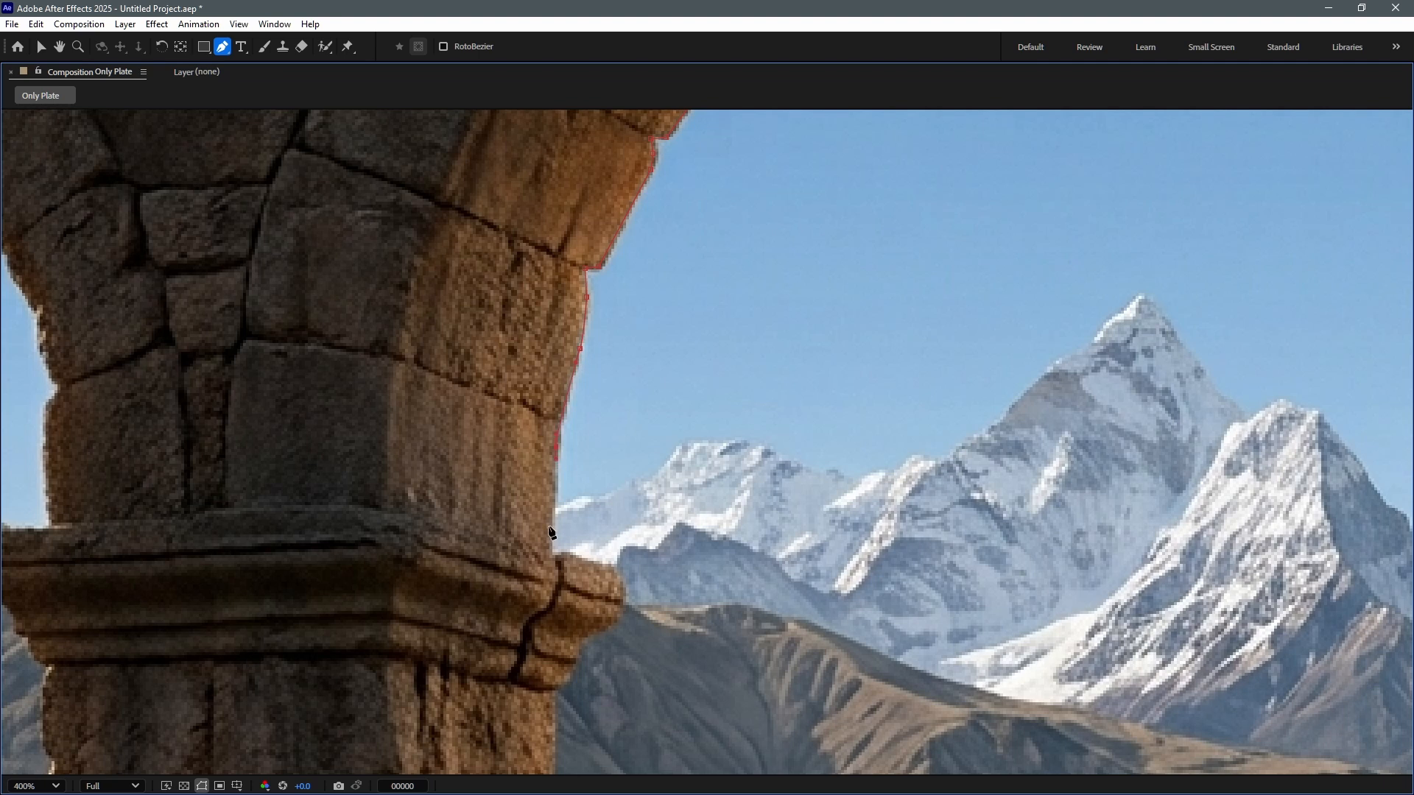
pyautogui.click(610, 568)
pyautogui.click(621, 585)
pyautogui.click(621, 604)
pyautogui.click(612, 623)
pyautogui.moveTo(606, 644); pyautogui.dragTo(691, 404)
pyautogui.click(663, 402)
# Trace the mask along the right edge of the first two column stones beneath the ledge.
pyautogui.scroll(-3, 639, 462)
pyautogui.scroll(1, 658, 363)
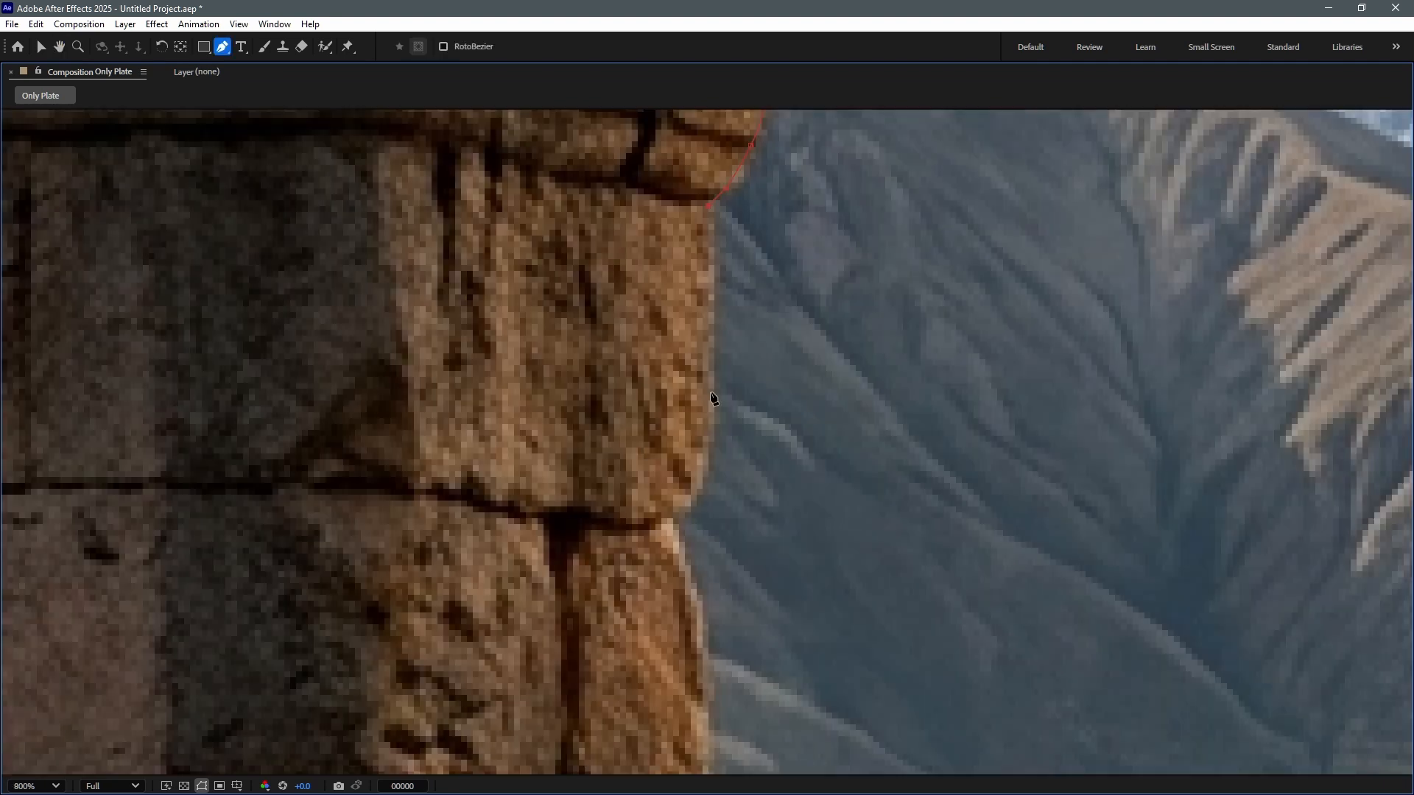
pyautogui.click(692, 500)
pyautogui.click(671, 519)
pyautogui.moveTo(719, 597); pyautogui.dragTo(674, 271)
pyautogui.moveTo(657, 342); pyautogui.dragTo(662, 388)
pyautogui.moveTo(653, 473); pyautogui.dragTo(646, 493)
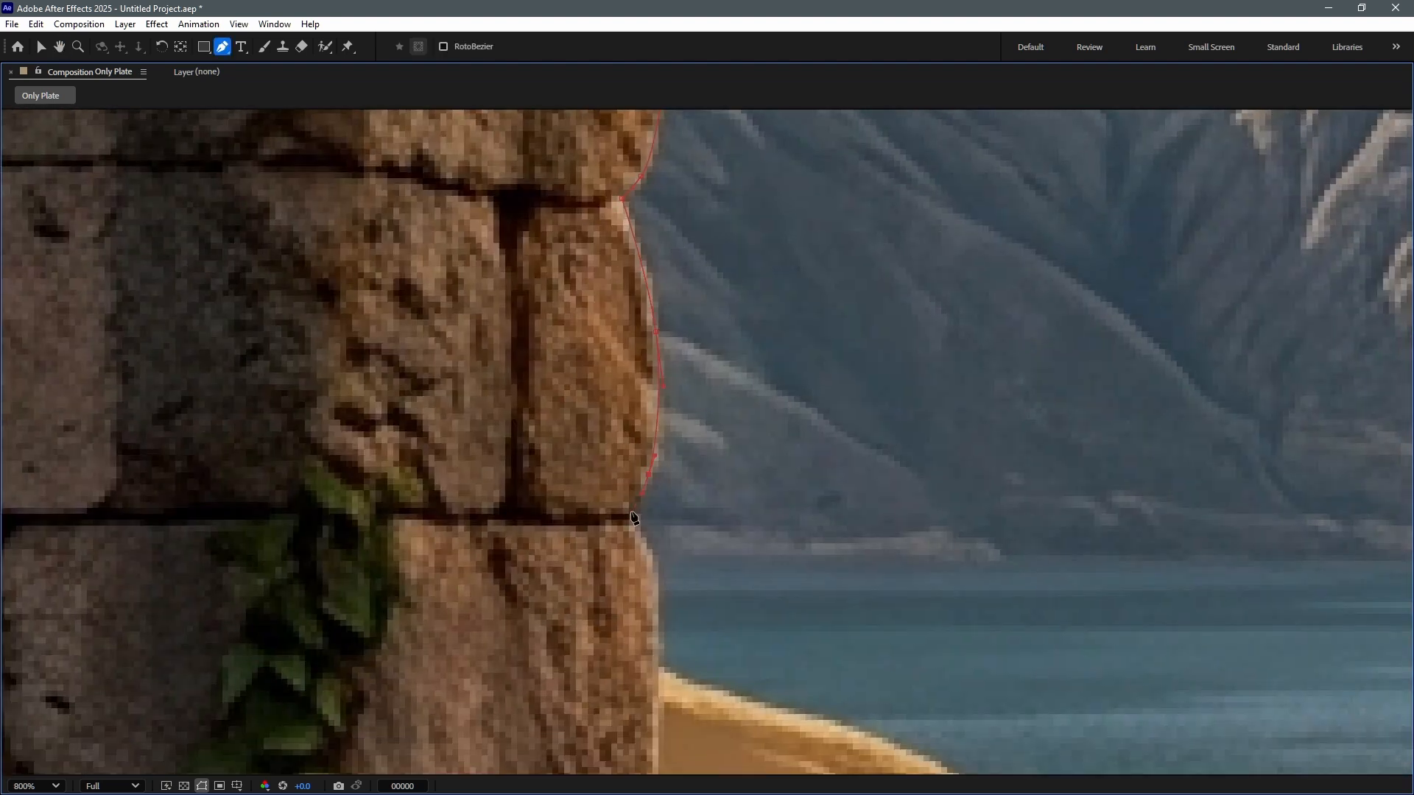
pyautogui.click(635, 515)
# Extend the mask down the right edge of the column's middle stones, following the notches at their joints.
pyautogui.moveTo(663, 571); pyautogui.dragTo(631, 249)
pyautogui.click(605, 513)
pyautogui.moveTo(600, 526); pyautogui.dragTo(672, 179)
pyautogui.click(643, 257)
pyautogui.click(633, 425)
pyautogui.click(613, 461)
pyautogui.moveTo(615, 495); pyautogui.dragTo(631, 199)
pyautogui.moveTo(647, 234); pyautogui.dragTo(658, 257)
pyautogui.moveTo(646, 461); pyautogui.dragTo(646, 478)
pyautogui.click(608, 517)
# Carry the mask down the column's lower right stones to the joint beside the yellow flowers.
pyautogui.moveTo(669, 574); pyautogui.dragTo(700, 290)
pyautogui.moveTo(676, 305); pyautogui.dragTo(678, 323)
pyautogui.moveTo(683, 493); pyautogui.dragTo(685, 544)
pyautogui.click(669, 514)
pyautogui.moveTo(780, 580); pyautogui.dragTo(786, 312)
pyautogui.scroll(1, 786, 313)
pyautogui.moveTo(646, 453); pyautogui.dragTo(773, 238)
pyautogui.scroll(-1, 773, 237)
pyautogui.click(748, 404)
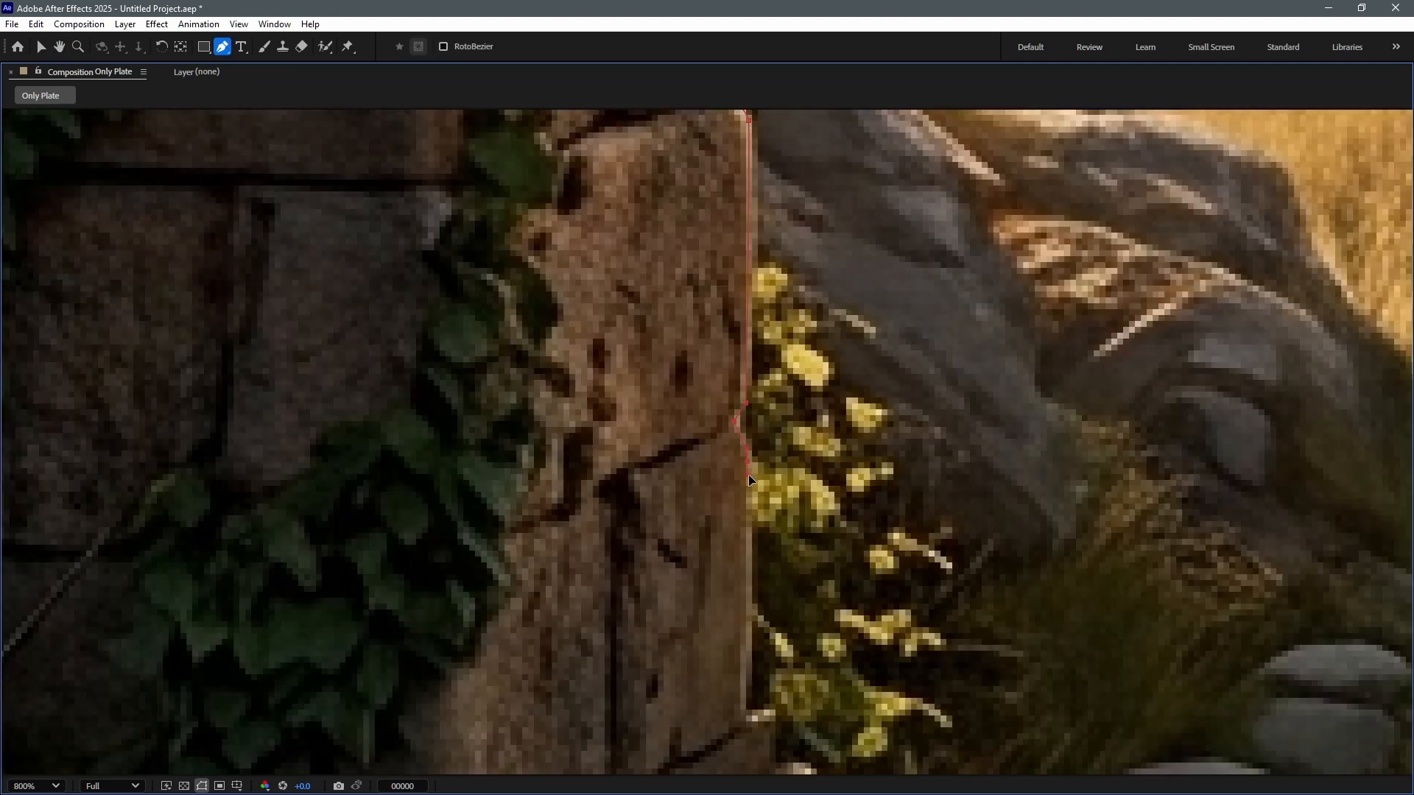
# Trace the mask along the last right-hand stone and around the outer ivy leaves at the column's foot.
pyautogui.moveTo(749, 724); pyautogui.dragTo(755, 492)
pyautogui.moveTo(783, 555); pyautogui.dragTo(859, 306)
pyautogui.click(854, 295)
pyautogui.click(876, 327)
pyautogui.click(882, 391)
pyautogui.moveTo(922, 420); pyautogui.dragTo(927, 437)
pyautogui.click(915, 462)
pyautogui.click(950, 458)
pyautogui.click(946, 484)
pyautogui.click(964, 512)
pyautogui.click(974, 557)
pyautogui.click(986, 587)
# Continue the mask along the lowest right-hand ivy leaves to just below the image's bottom border.
pyautogui.moveTo(990, 592); pyautogui.dragTo(970, 376)
pyautogui.click(985, 446)
pyautogui.moveTo(999, 486); pyautogui.dragTo(1000, 494)
pyautogui.click(995, 506)
pyautogui.click(986, 552)
pyautogui.click(957, 598)
# Run the mask beneath the image to its left side and trace up the edge of the dark foliage beside the yellow bush.
pyautogui.moveTo(352, 636); pyautogui.dragTo(792, 589)
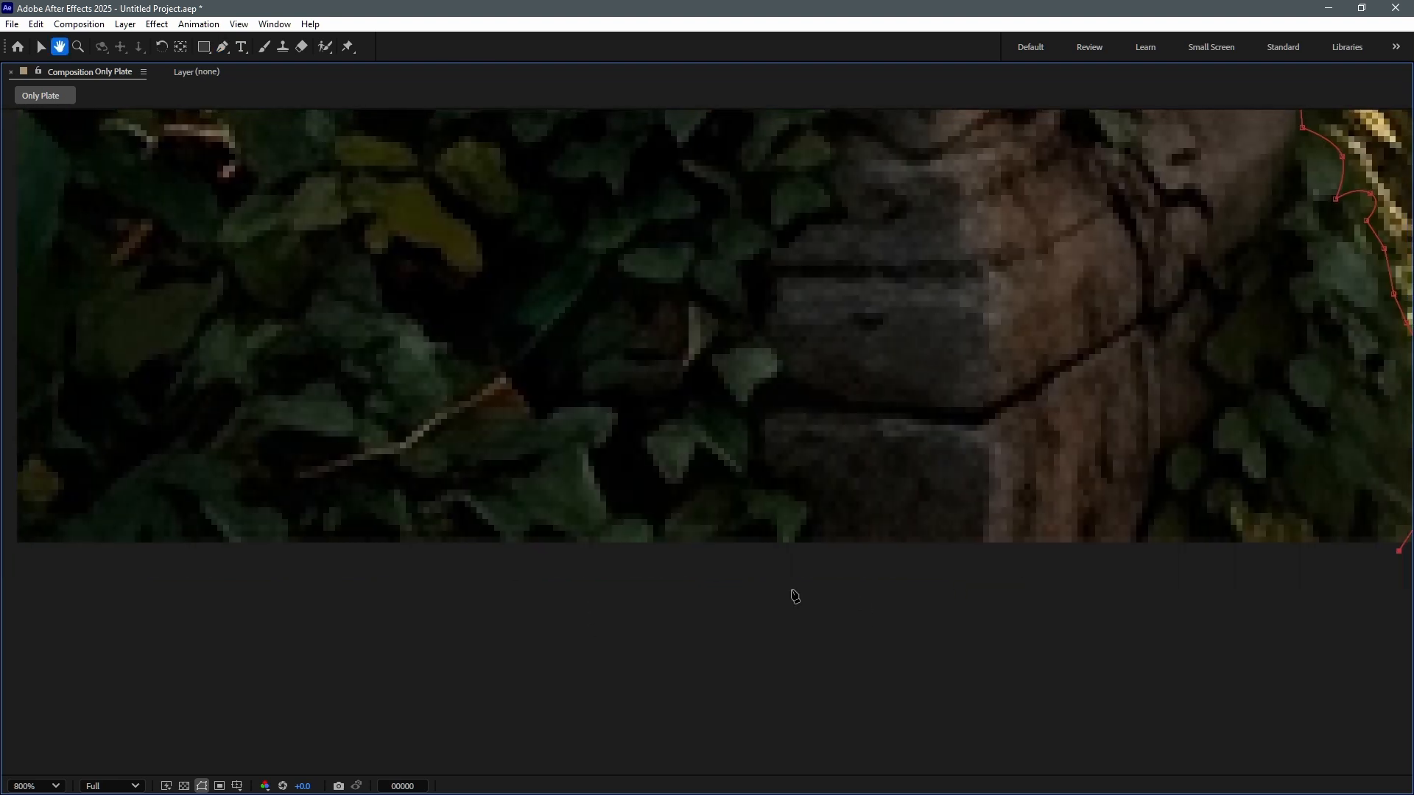
pyautogui.scroll(-1, 796, 596)
pyautogui.moveTo(738, 633); pyautogui.dragTo(784, 571)
pyautogui.click(781, 565)
pyautogui.click(786, 548)
pyautogui.click(803, 525)
pyautogui.click(828, 469)
pyautogui.click(826, 441)
pyautogui.click(834, 405)
# Trace the mask around the pale leaf and the small ivy leaves above it on the column's left side.
pyautogui.scroll(1, 854, 379)
pyautogui.click(935, 310)
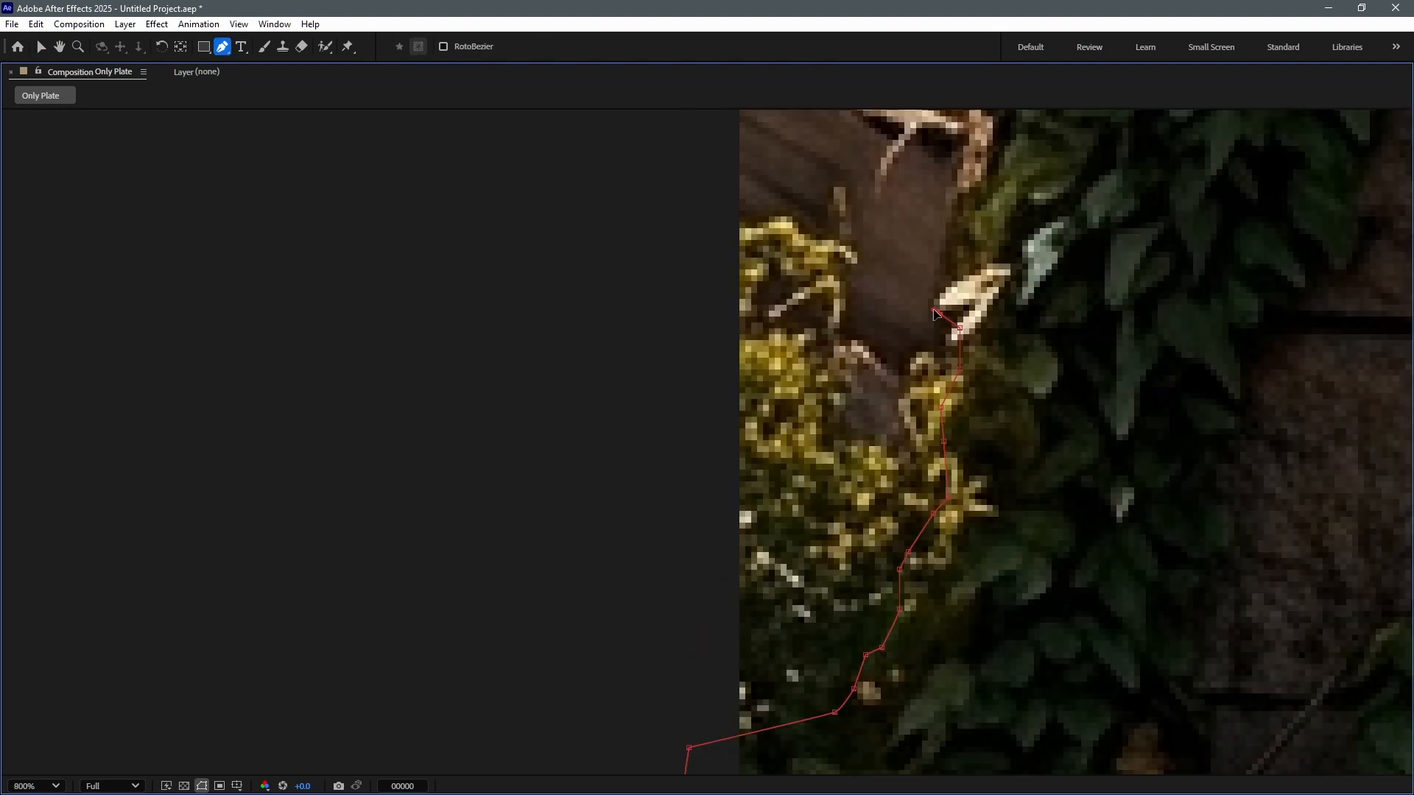
pyautogui.hotkey('ctrl', 'z')
pyautogui.moveTo(959, 328); pyautogui.dragTo(978, 310)
pyautogui.click(953, 285)
pyautogui.click(991, 265)
pyautogui.moveTo(998, 244); pyautogui.dragTo(983, 466)
pyautogui.click(998, 491)
pyautogui.click(1008, 444)
pyautogui.click(988, 439)
pyautogui.click(997, 422)
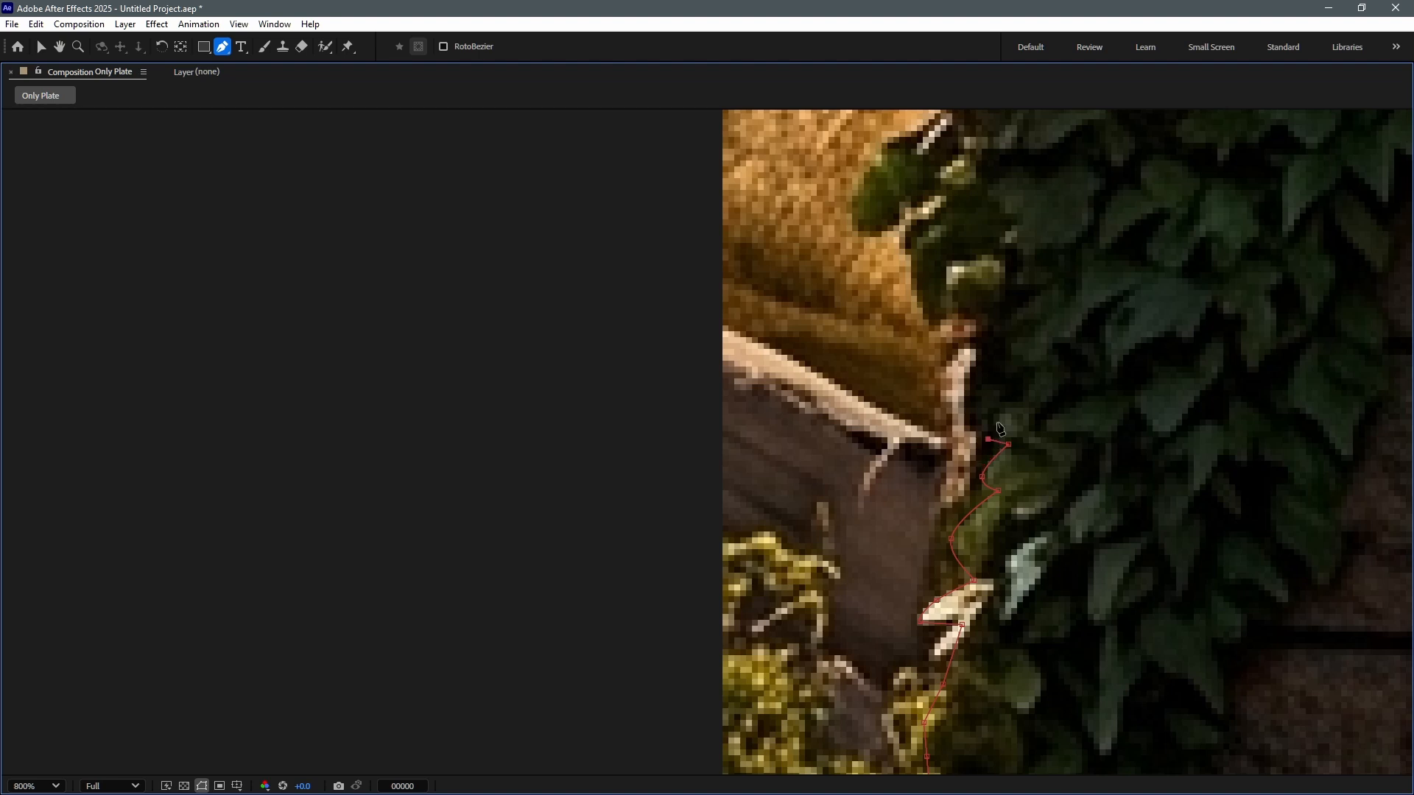
# Extend the mask up the left ivy edge past the pale stem to the tip of the protruding green leaf.
pyautogui.click(963, 427)
pyautogui.click(968, 370)
pyautogui.click(1004, 318)
pyautogui.click(950, 316)
pyautogui.click(927, 321)
pyautogui.click(915, 254)
pyautogui.click(868, 233)
pyautogui.click(858, 221)
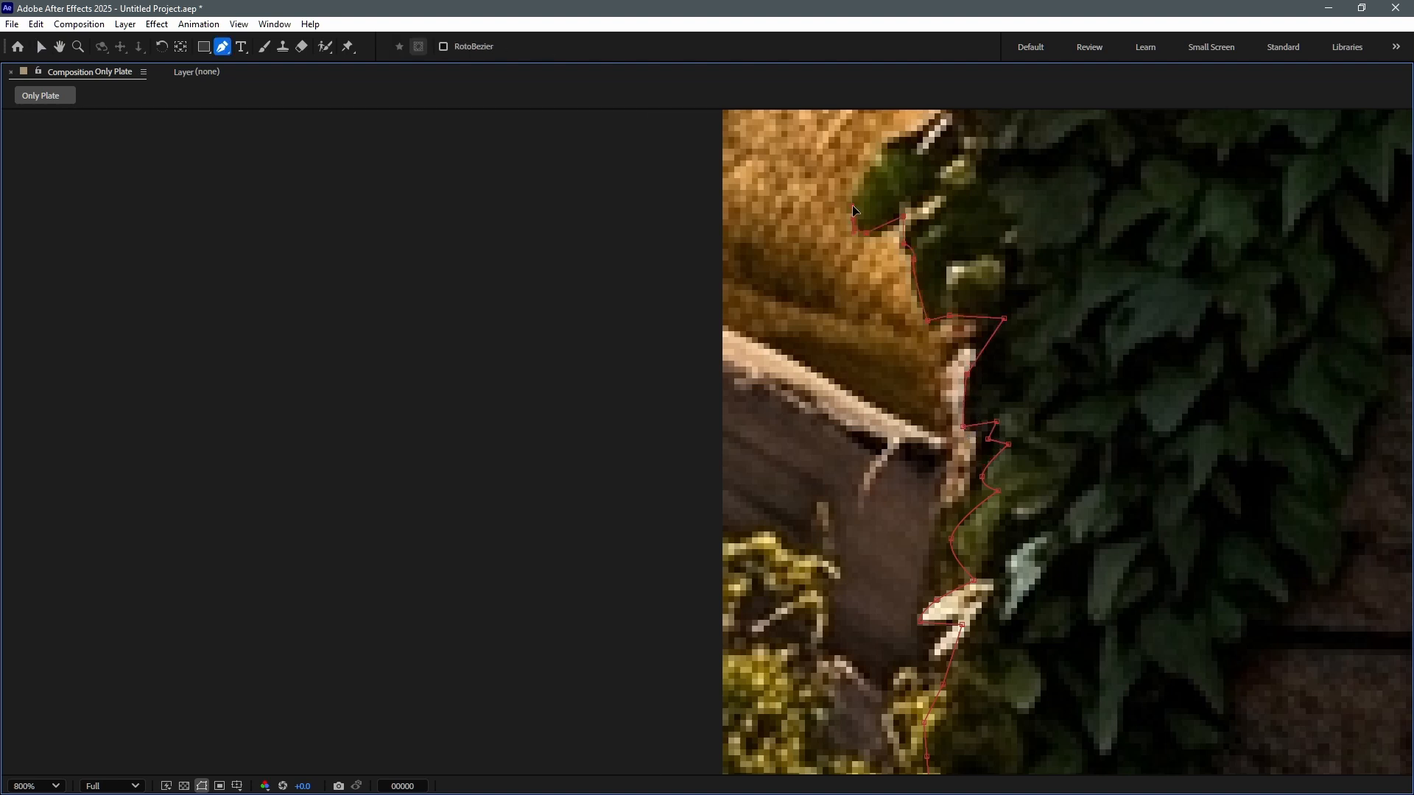
# Outline the protruding green leaf and the small bright leaves above it with the mask.
pyautogui.click(882, 146)
pyautogui.moveTo(882, 146); pyautogui.dragTo(813, 503)
pyautogui.click(854, 489)
pyautogui.click(883, 419)
pyautogui.click(872, 406)
pyautogui.click(827, 430)
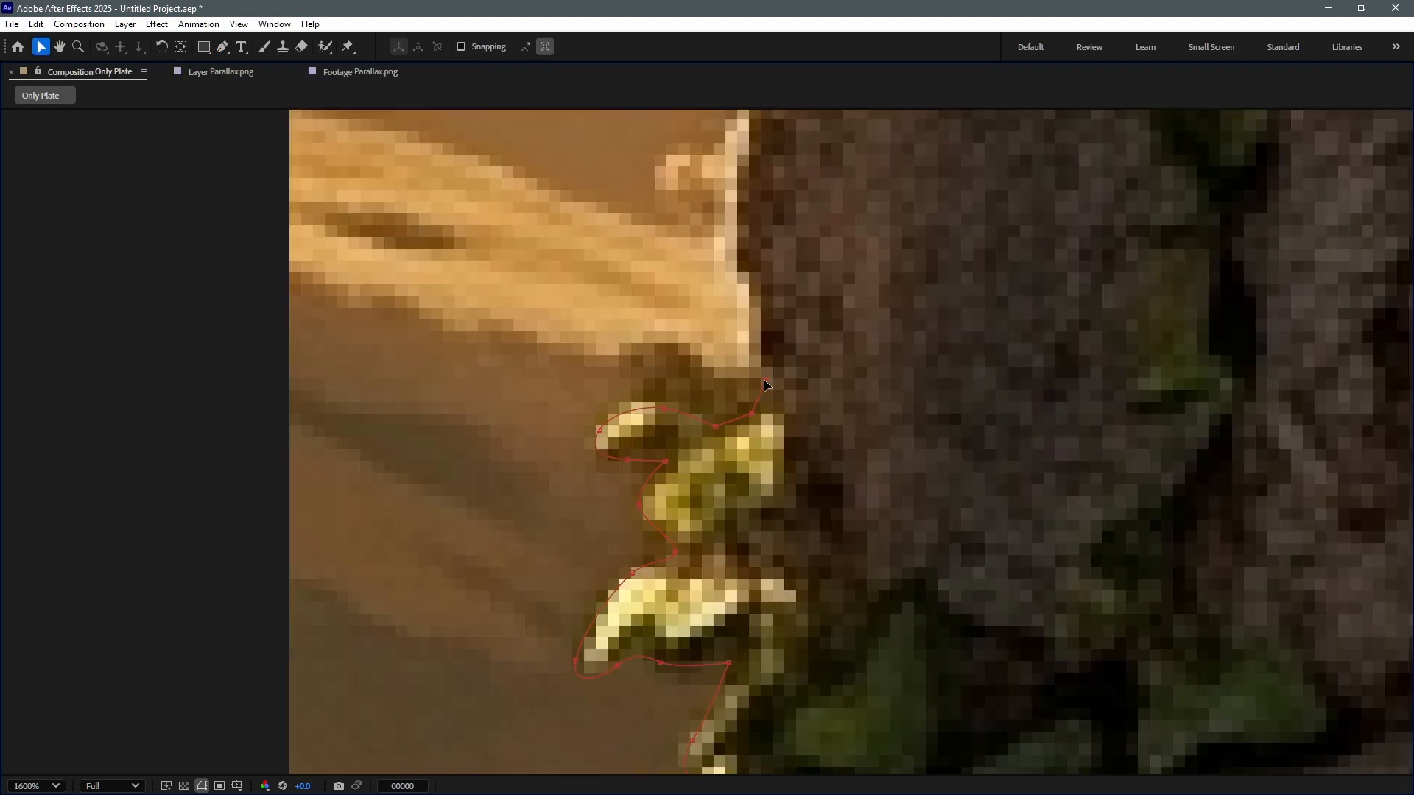
# Trace the mask up the column's left stone edge from the topmost leaves to the stone joint beside the blue mountains.
pyautogui.click(756, 326)
pyautogui.click(753, 300)
pyautogui.moveTo(738, 217); pyautogui.dragTo(738, 187)
pyautogui.moveTo(741, 126); pyautogui.dragTo(770, 390)
pyautogui.click(884, 386)
pyautogui.moveTo(832, 147); pyautogui.dragTo(747, 348)
pyautogui.moveTo(771, 171); pyautogui.dragTo(787, 518)
pyautogui.click(779, 382)
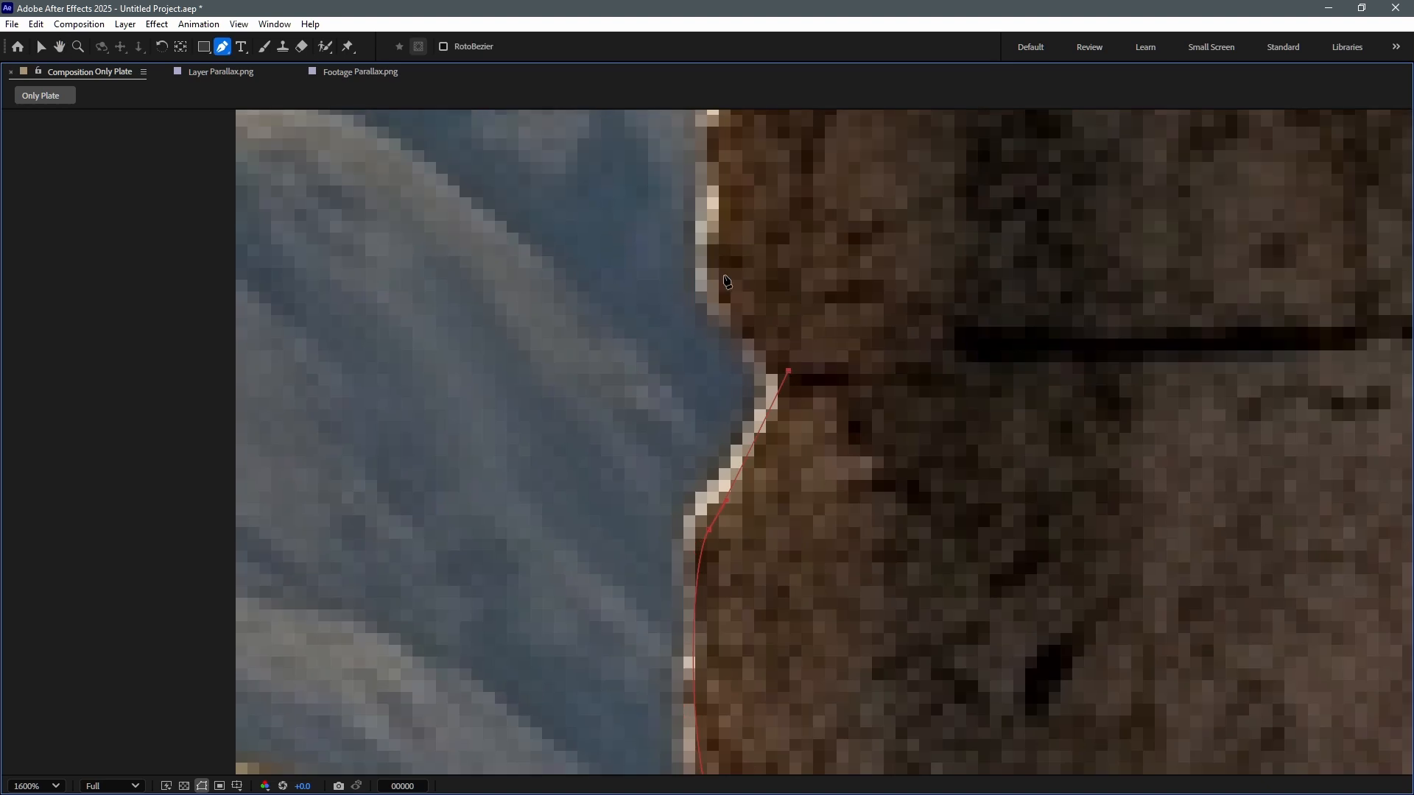
# Continue the mask up the left edge of the upper column stones to the underside of the ledge.
pyautogui.moveTo(719, 271); pyautogui.dragTo(714, 245)
pyautogui.moveTo(765, 216); pyautogui.dragTo(773, 557)
pyautogui.moveTo(718, 429); pyautogui.dragTo(724, 394)
pyautogui.click(736, 378)
pyautogui.moveTo(695, 319); pyautogui.dragTo(713, 463)
pyautogui.moveTo(702, 242); pyautogui.dragTo(707, 214)
pyautogui.click(728, 154)
pyautogui.moveTo(727, 154); pyautogui.dragTo(752, 463)
pyautogui.moveTo(685, 414); pyautogui.dragTo(668, 389)
# Trace the mask along the stepped underside of the ledge's left end, up to its upper groove.
pyautogui.click(667, 346)
pyautogui.press('v')
pyautogui.press('g')
pyautogui.click(625, 339)
pyautogui.click(624, 259)
pyautogui.moveTo(525, 247); pyautogui.dragTo(604, 504)
pyautogui.moveTo(578, 430); pyautogui.dragTo(543, 408)
pyautogui.moveTo(531, 380); pyautogui.dragTo(529, 368)
pyautogui.click(526, 328)
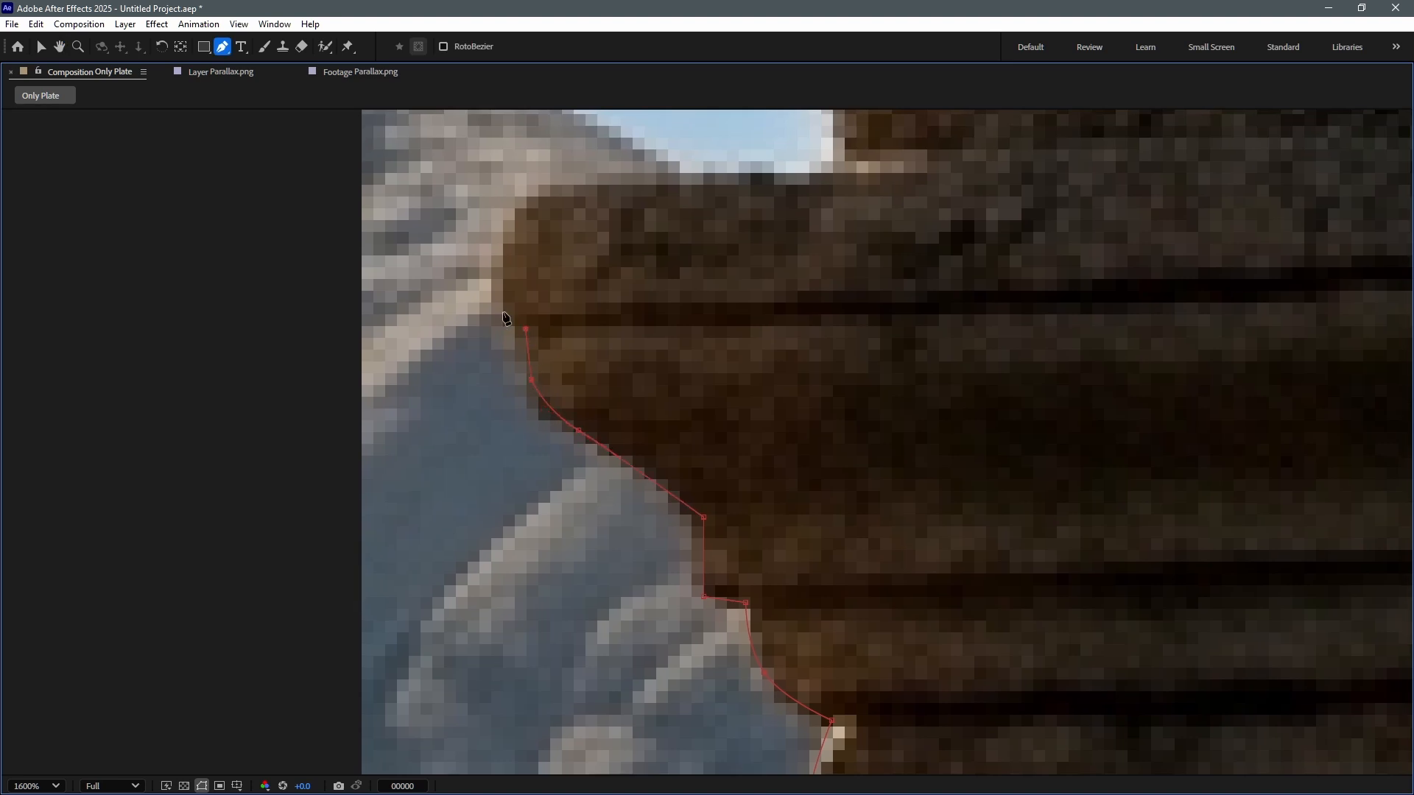
# Round the ledge's left end with the mask and follow its top edge to the base of the arch.
pyautogui.moveTo(511, 226); pyautogui.dragTo(514, 215)
pyautogui.click(590, 183)
pyautogui.click(846, 176)
pyautogui.moveTo(892, 206); pyautogui.dragTo(911, 622)
pyautogui.click(832, 482)
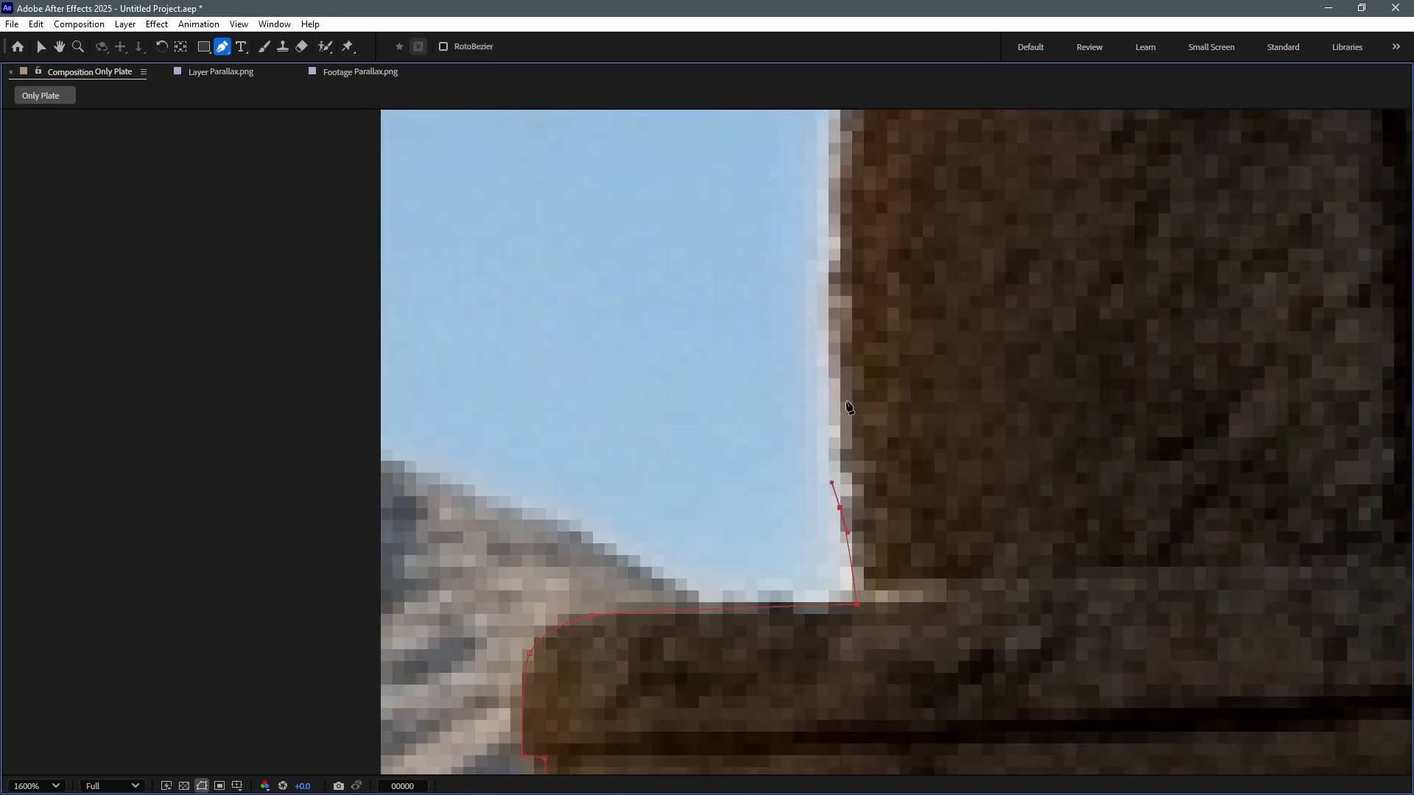
# Trace the mask up the left edge of the arch's lower stones against the sky.
pyautogui.moveTo(849, 324); pyautogui.dragTo(842, 630)
pyautogui.moveTo(840, 441); pyautogui.dragTo(848, 409)
pyautogui.click(883, 353)
pyautogui.click(833, 260)
pyautogui.moveTo(815, 171); pyautogui.dragTo(811, 484)
pyautogui.click(808, 357)
pyautogui.moveTo(809, 359); pyautogui.dragTo(830, 594)
# Follow the arch's outward-curving left edge with the mask and end it beyond the image's left border.
pyautogui.moveTo(746, 494); pyautogui.dragTo(729, 454)
pyautogui.click(698, 360)
pyautogui.moveTo(660, 372); pyautogui.dragTo(697, 508)
pyautogui.click(576, 283)
pyautogui.moveTo(568, 254); pyautogui.dragTo(685, 551)
pyautogui.click(626, 445)
pyautogui.click(615, 383)
pyautogui.click(561, 362)
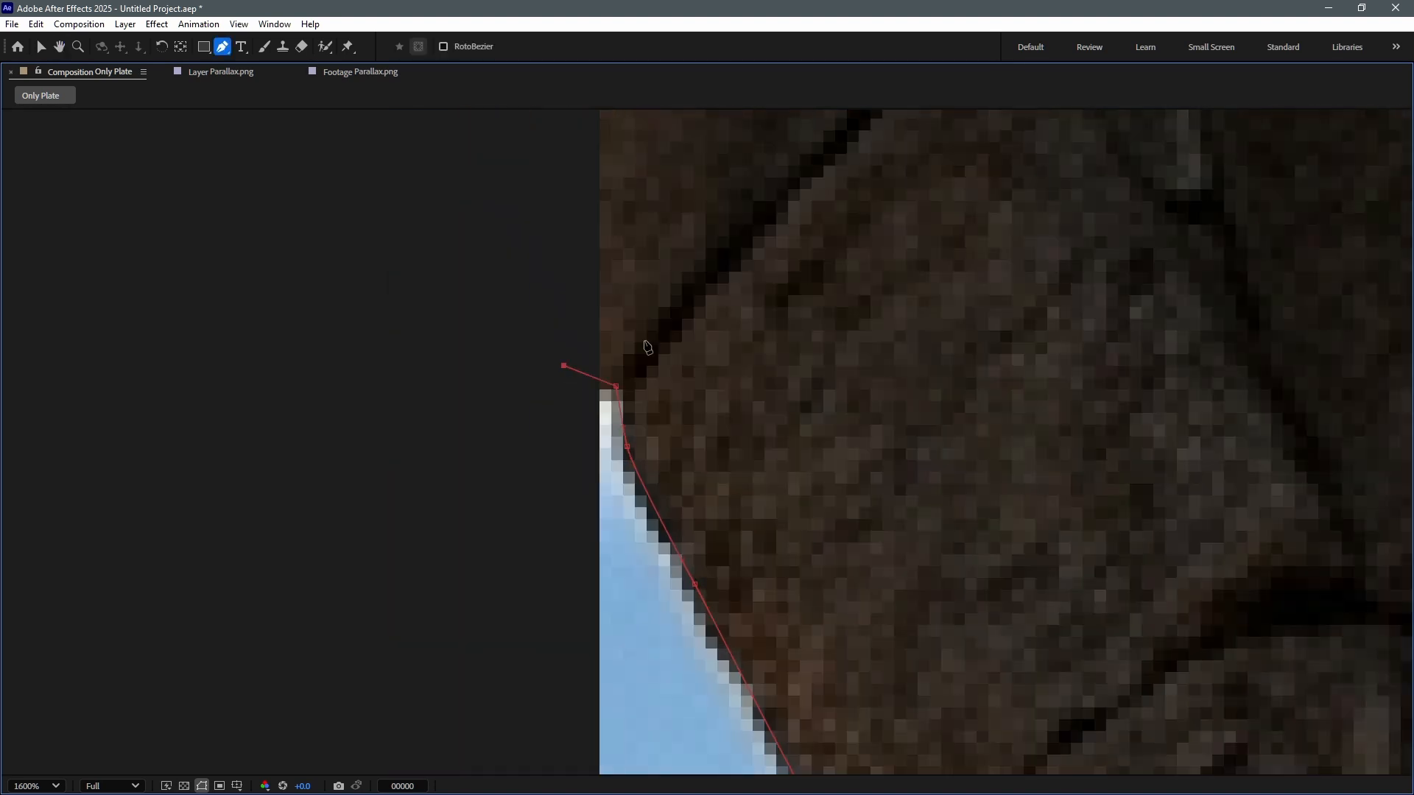
# Carry the mask above the image's top border over the arch and close it at the arch's right edge.
pyautogui.scroll(-2, 638, 471)
pyautogui.click(595, 374)
pyautogui.click(639, 280)
pyautogui.click(888, 280)
pyautogui.moveTo(887, 282); pyautogui.dragTo(422, 320)
pyautogui.click(1004, 290)
pyautogui.click(1048, 334)
pyautogui.click(1089, 370)
pyautogui.scroll(-2, 859, 370)
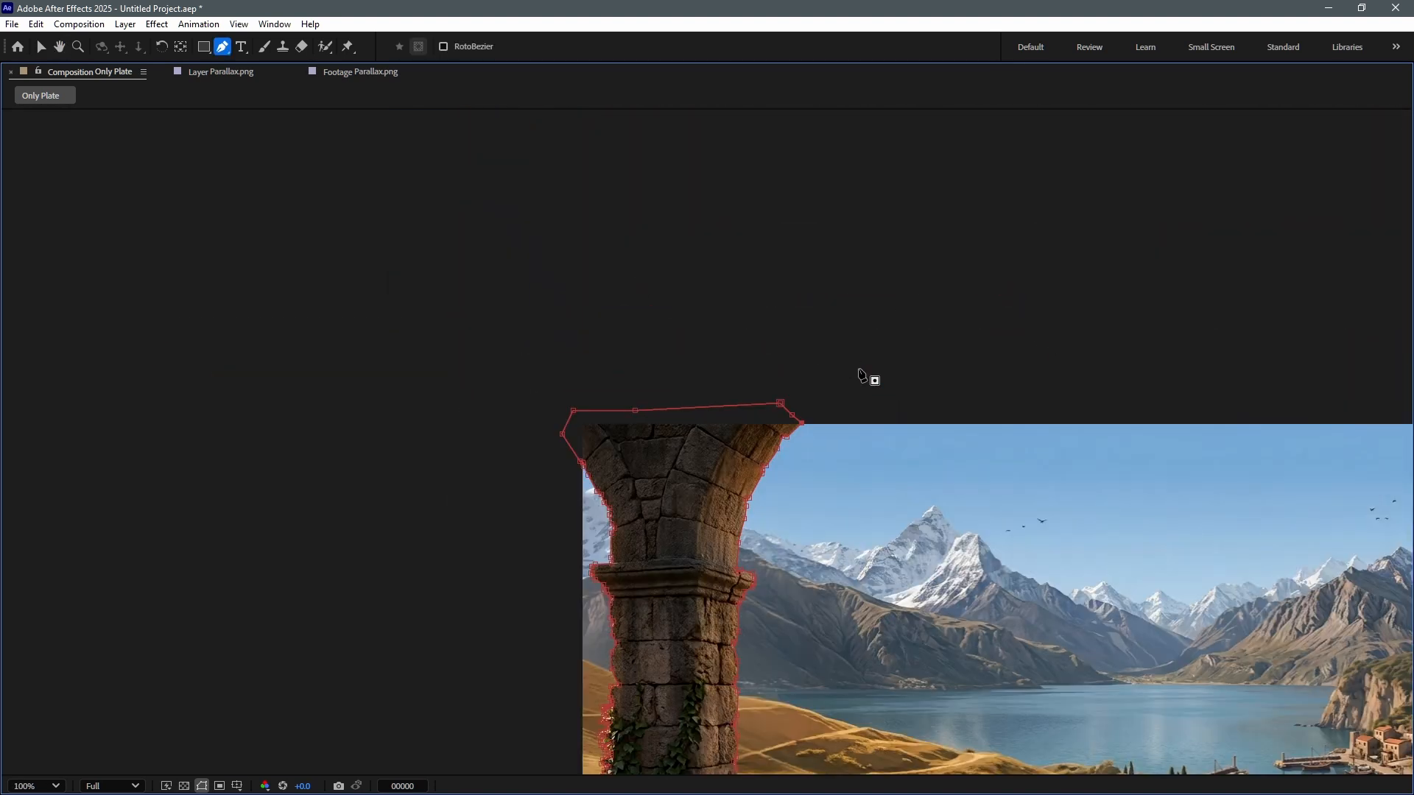
# Hide the layer controls to show the arch without its mask outline and restore the full panel layout.
pyautogui.press('v')
pyautogui.click(720, 498)
pyautogui.hotkey('ctrl', 'shift', 'h')
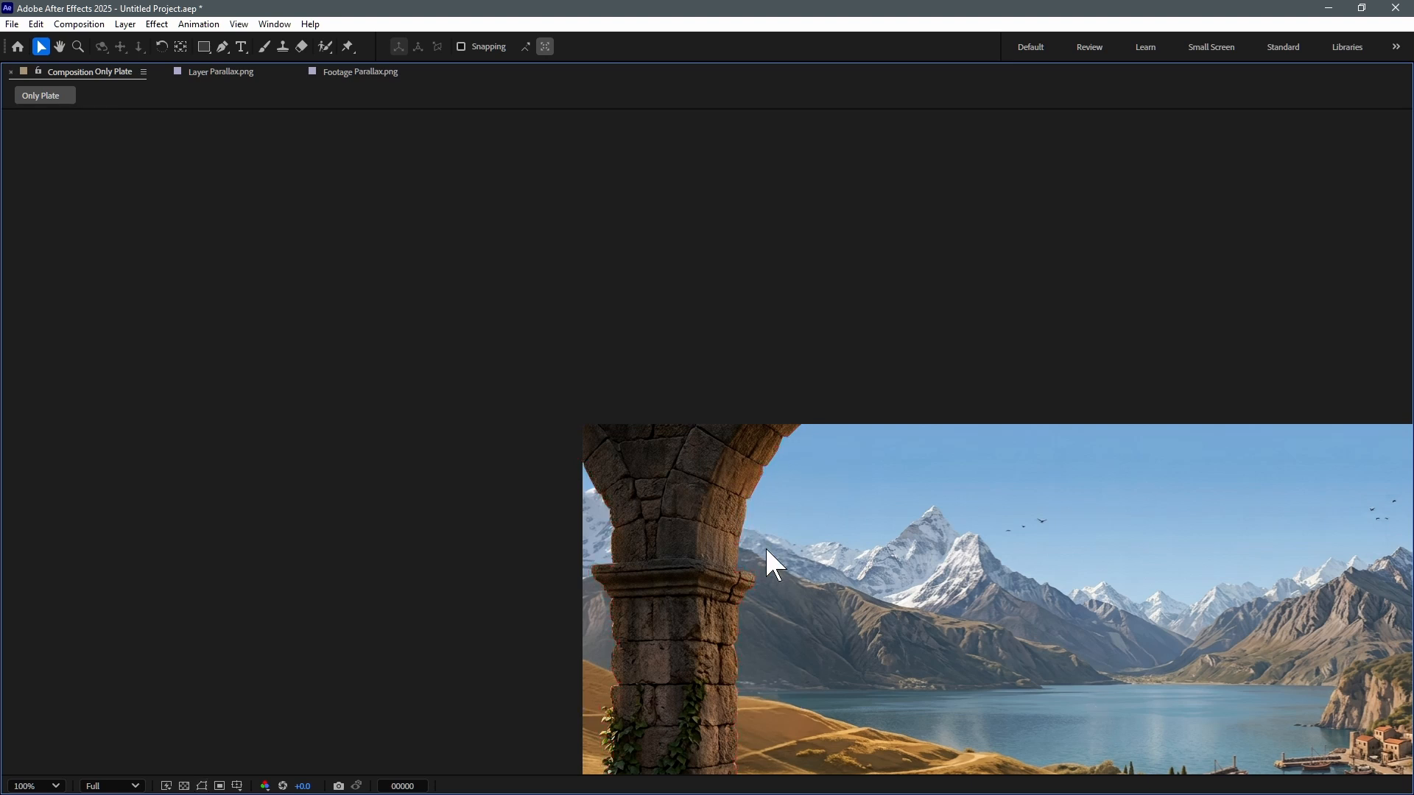
pyautogui.moveTo(803, 664); pyautogui.dragTo(755, 374)
pyautogui.scroll(-1, 761, 449)
pyautogui.press('`')
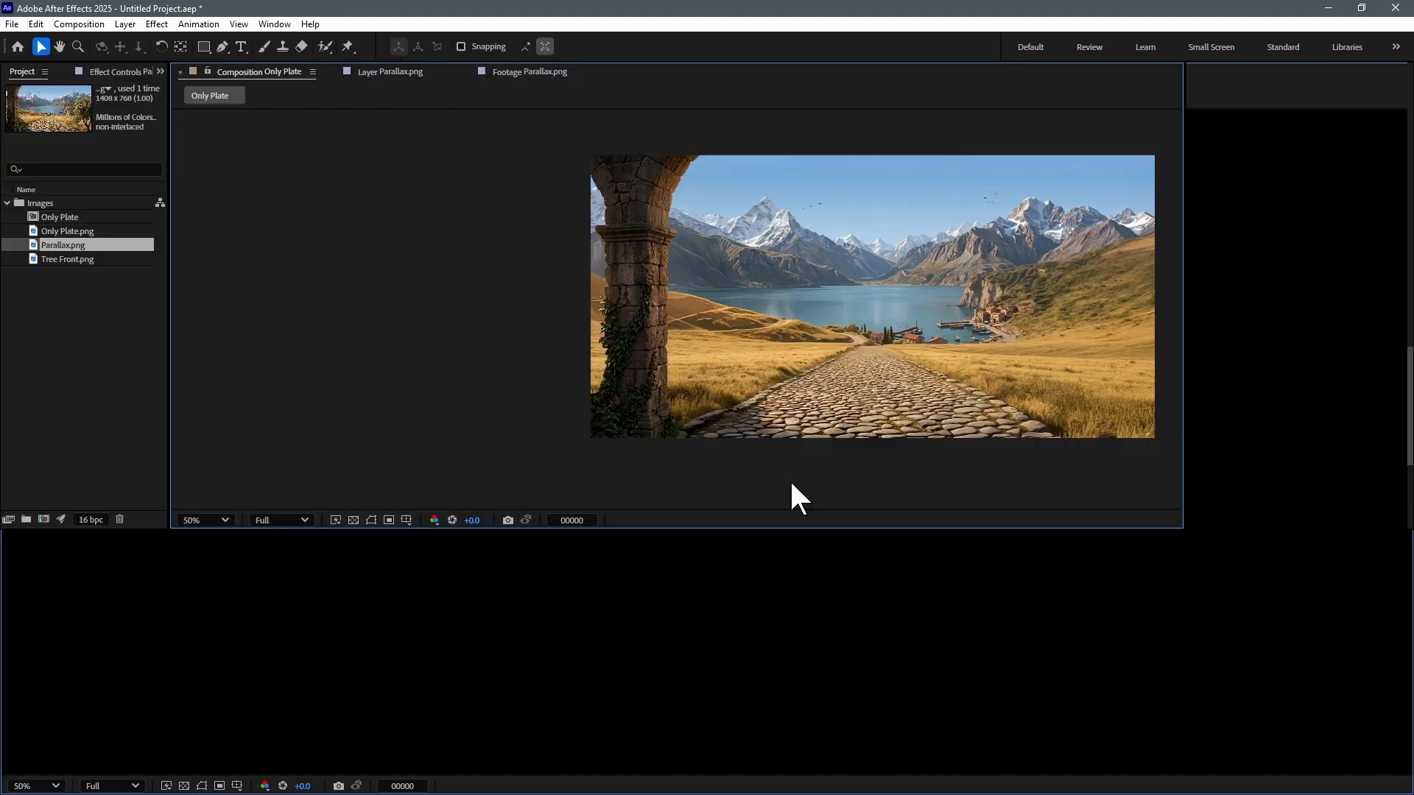
# Isolate the Parallax.png layer to check the arch cutout, and view the Only Plate.png layer on its own.
pyautogui.click(32, 596)
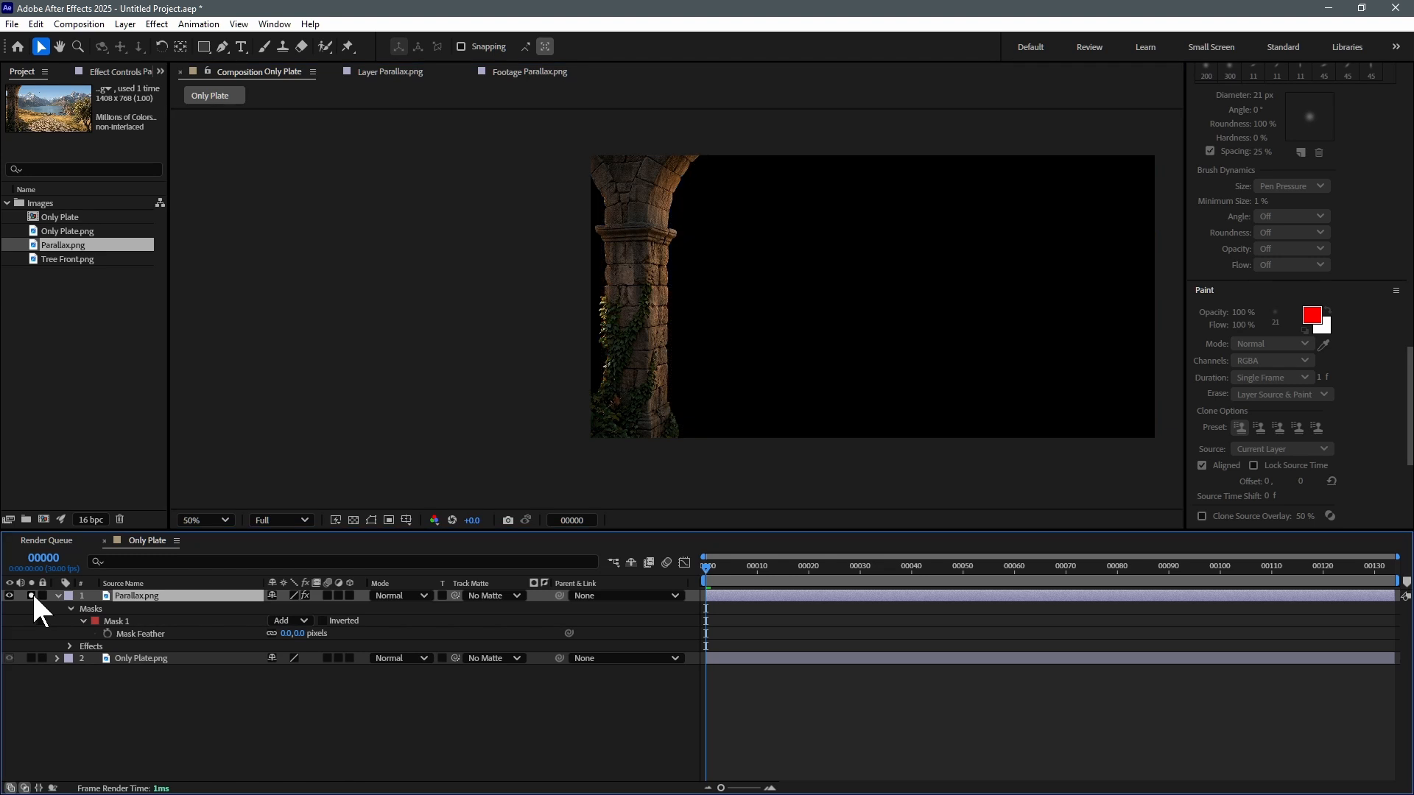
pyautogui.click(32, 596)
pyautogui.click(32, 655)
pyautogui.click(32, 655)
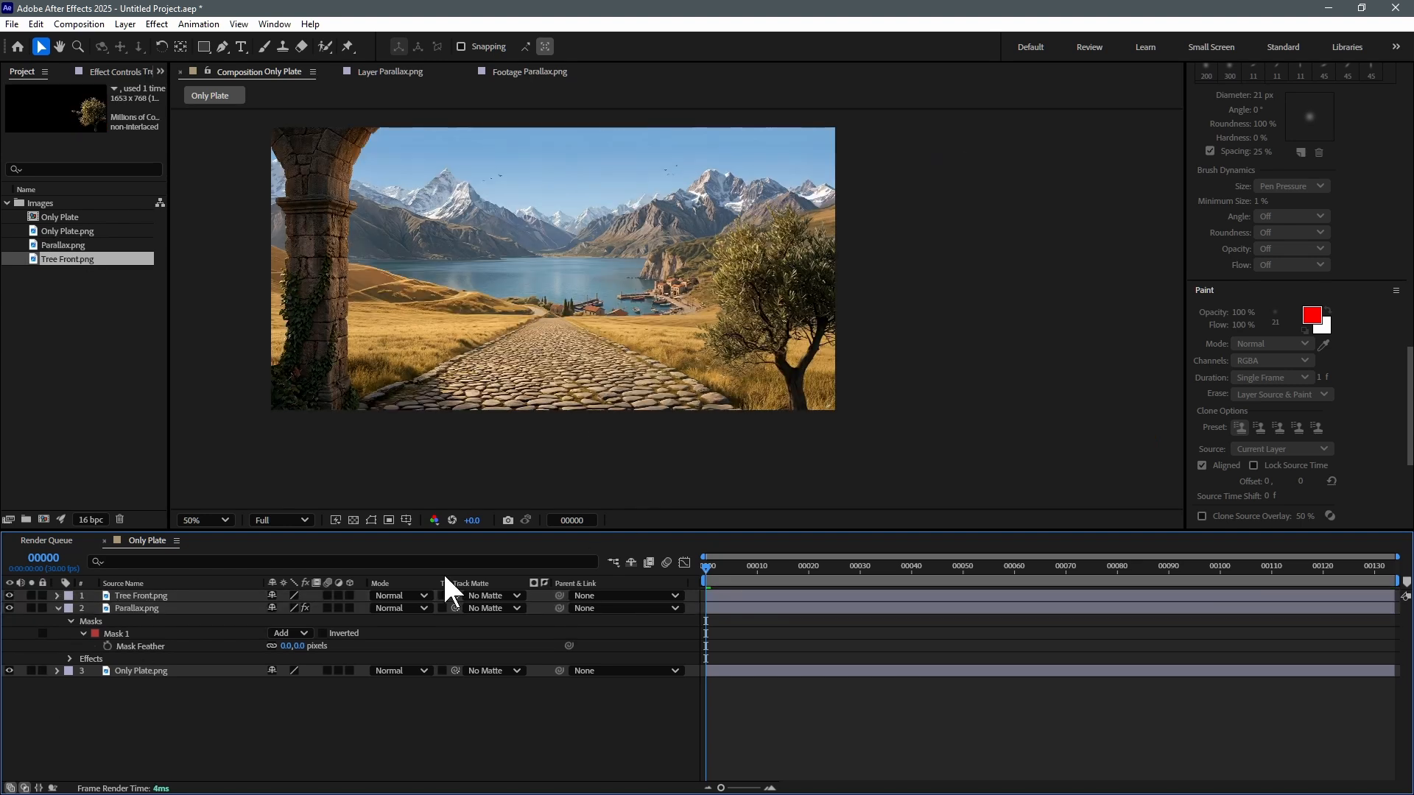
pyautogui.click(770, 671)
pyautogui.click(31, 671)
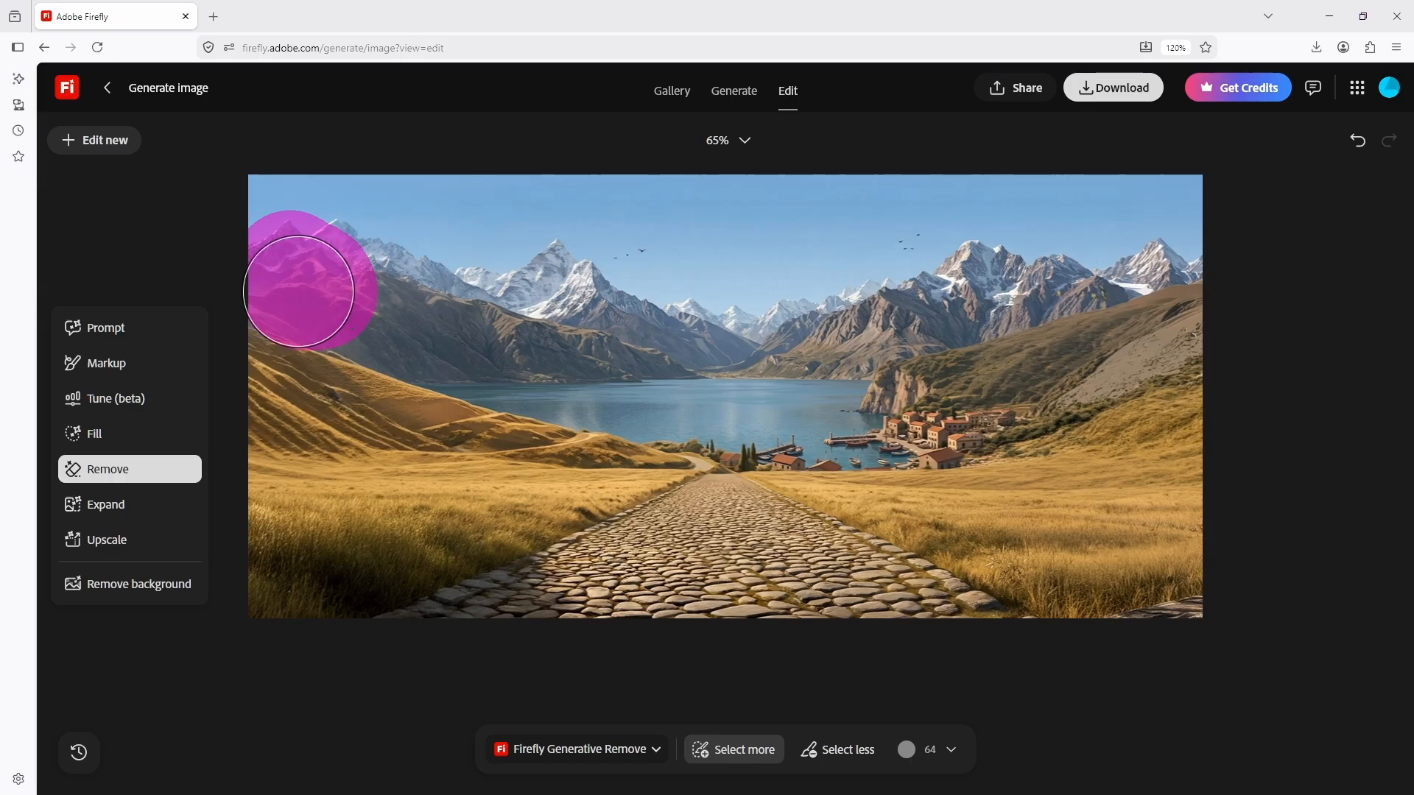
# In Adobe Firefly, brush over the mountains, erase them with Generative Remove, and download the resulting image.
pyautogui.moveTo(306, 278)
pyautogui.mouseDown()
pyautogui.moveTo(656, 334)
pyautogui.moveTo(937, 290)
pyautogui.moveTo(972, 309)
pyautogui.moveTo(663, 329)
pyautogui.mouseUp()
pyautogui.click(1088, 759)
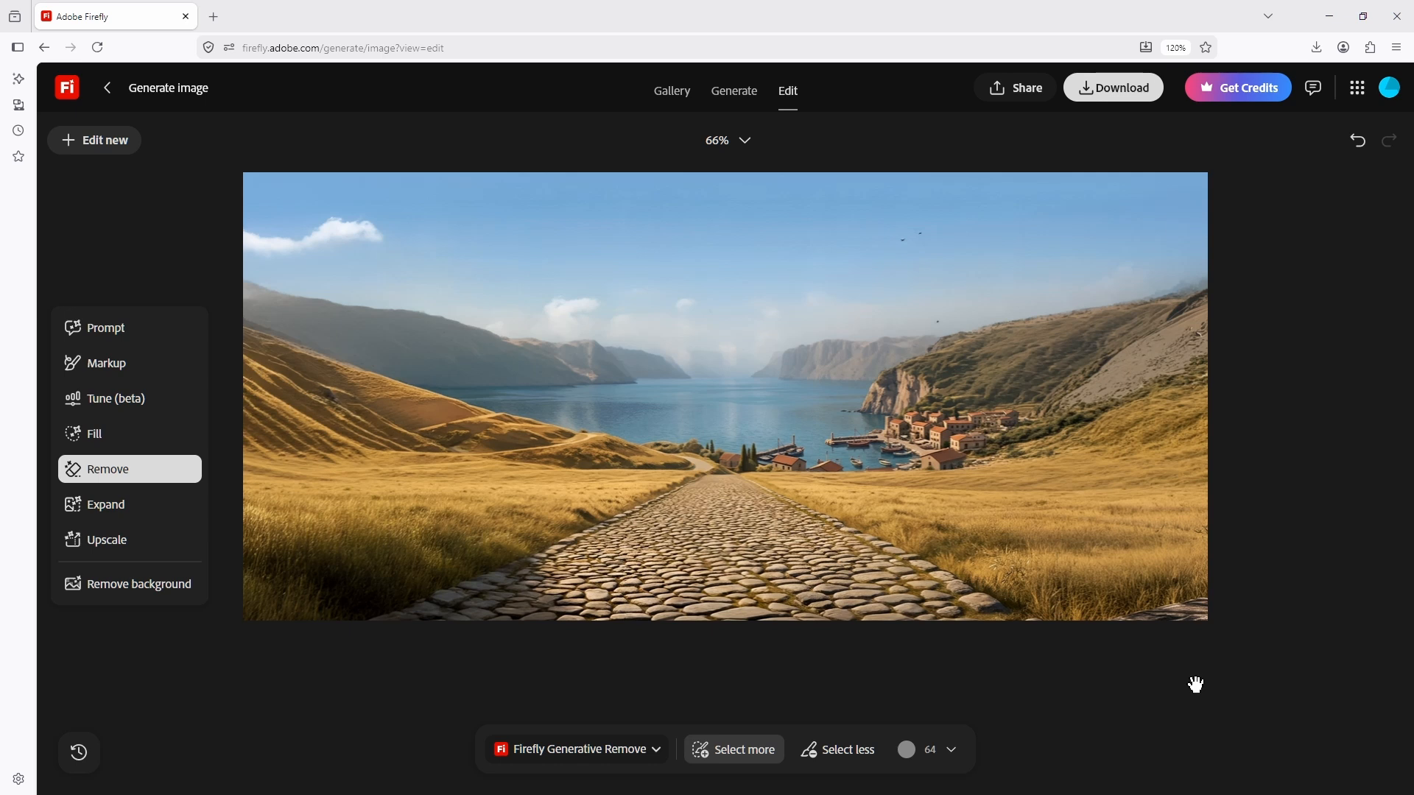
pyautogui.click(1110, 89)
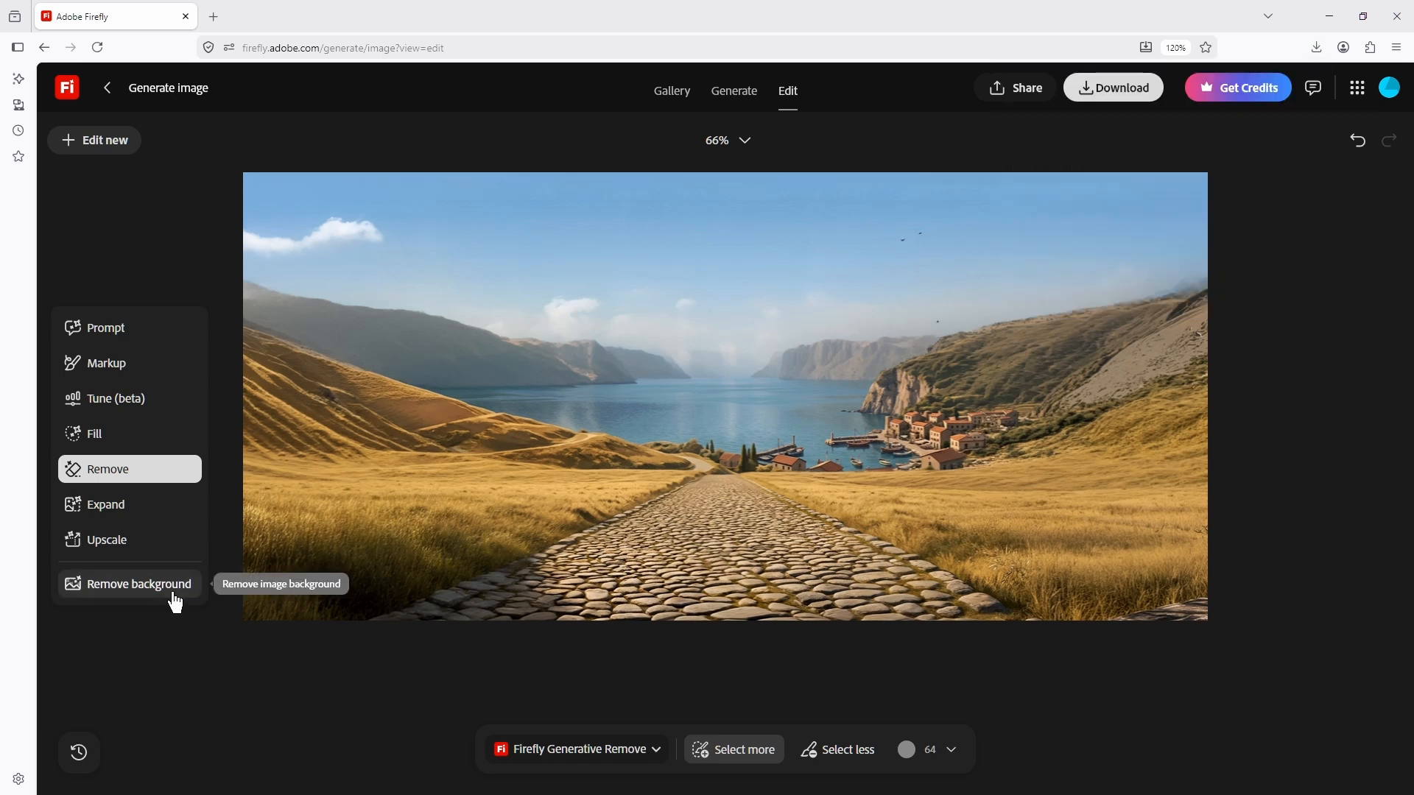
# Reopen from the edit history the version that still contains the olive tree and the stone wall.
pyautogui.click(79, 752)
pyautogui.click(1197, 758)
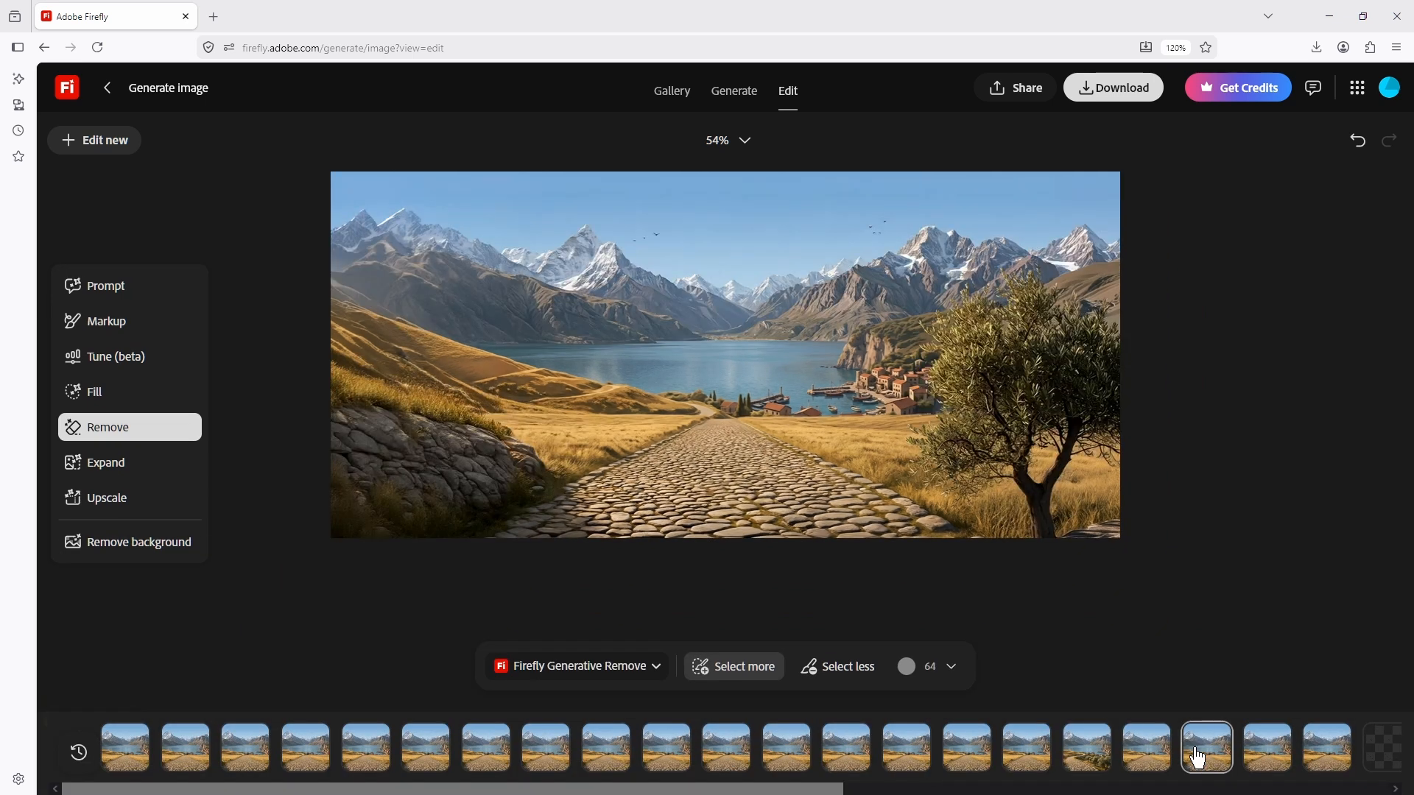
pyautogui.click(78, 752)
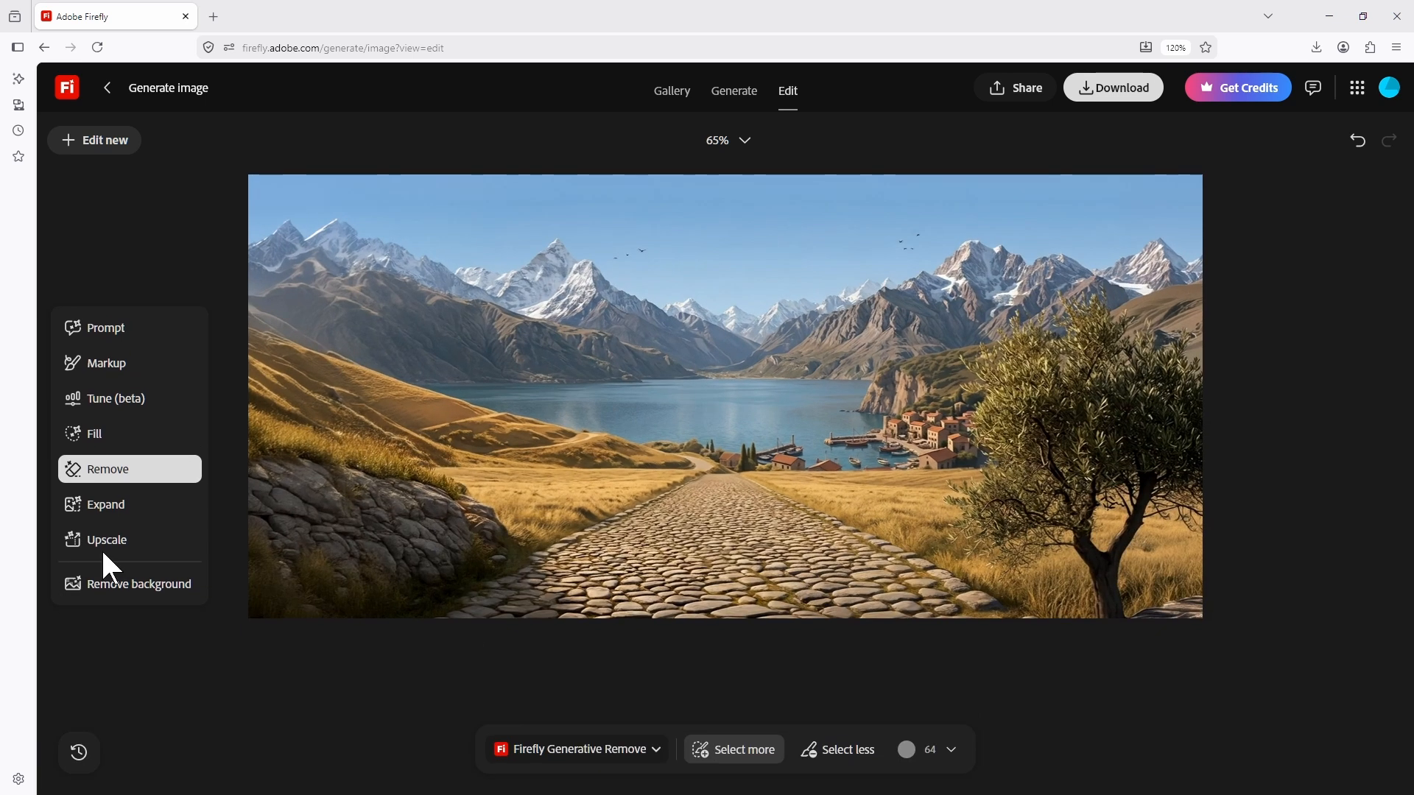
# Brush over the image's left hillside and stone wall for Generative Remove, and recall another version from the edit history.
pyautogui.moveTo(272, 378)
pyautogui.mouseDown()
pyautogui.moveTo(663, 458)
pyautogui.moveTo(1137, 332)
pyautogui.moveTo(836, 578)
pyautogui.moveTo(341, 498)
pyautogui.mouseUp()
pyautogui.click(1084, 746)
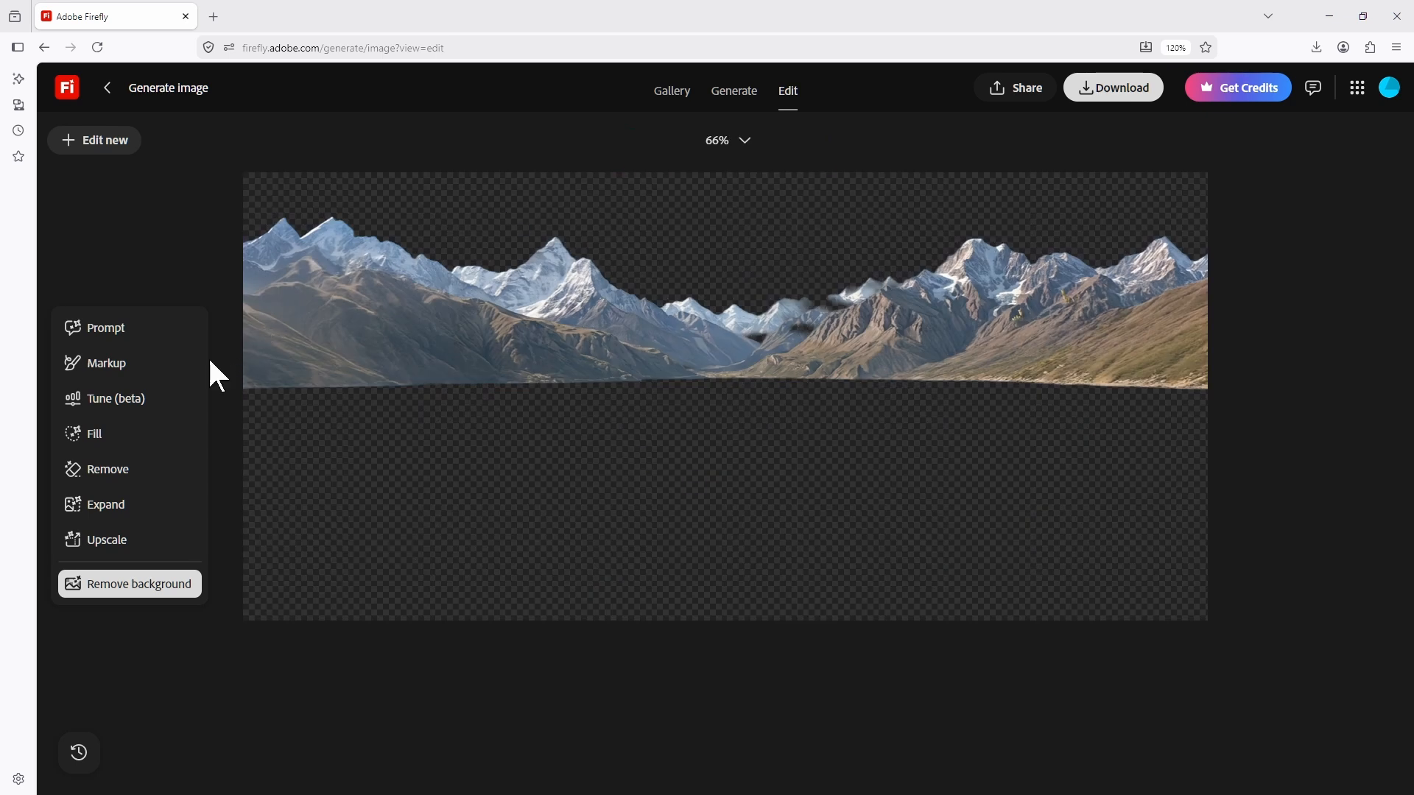
pyautogui.click(81, 767)
pyautogui.click(1325, 760)
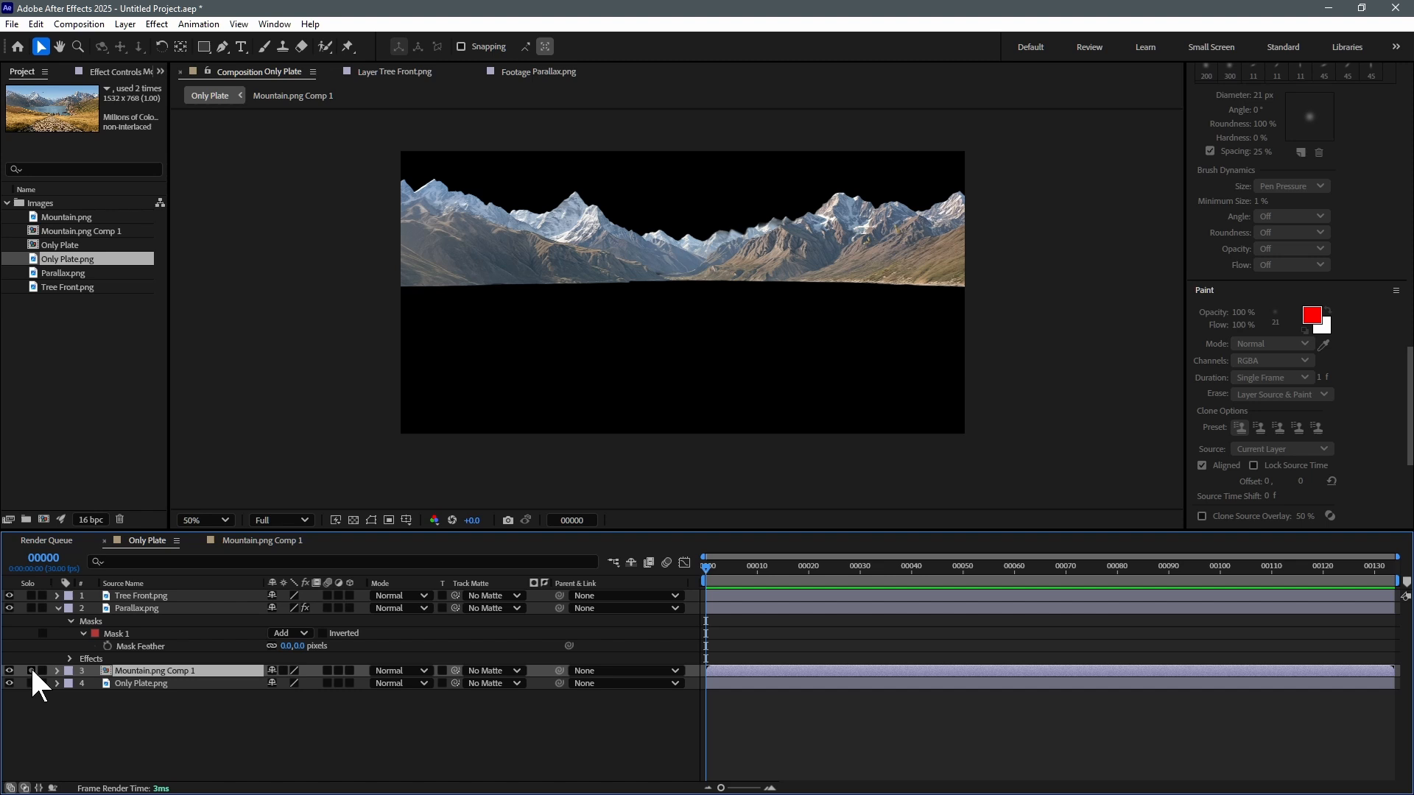
# Switch to After Effects, stop isolating Mountain.png Comp 1, and solo the Only Plate.png layer directly below it.
pyautogui.click(31, 671)
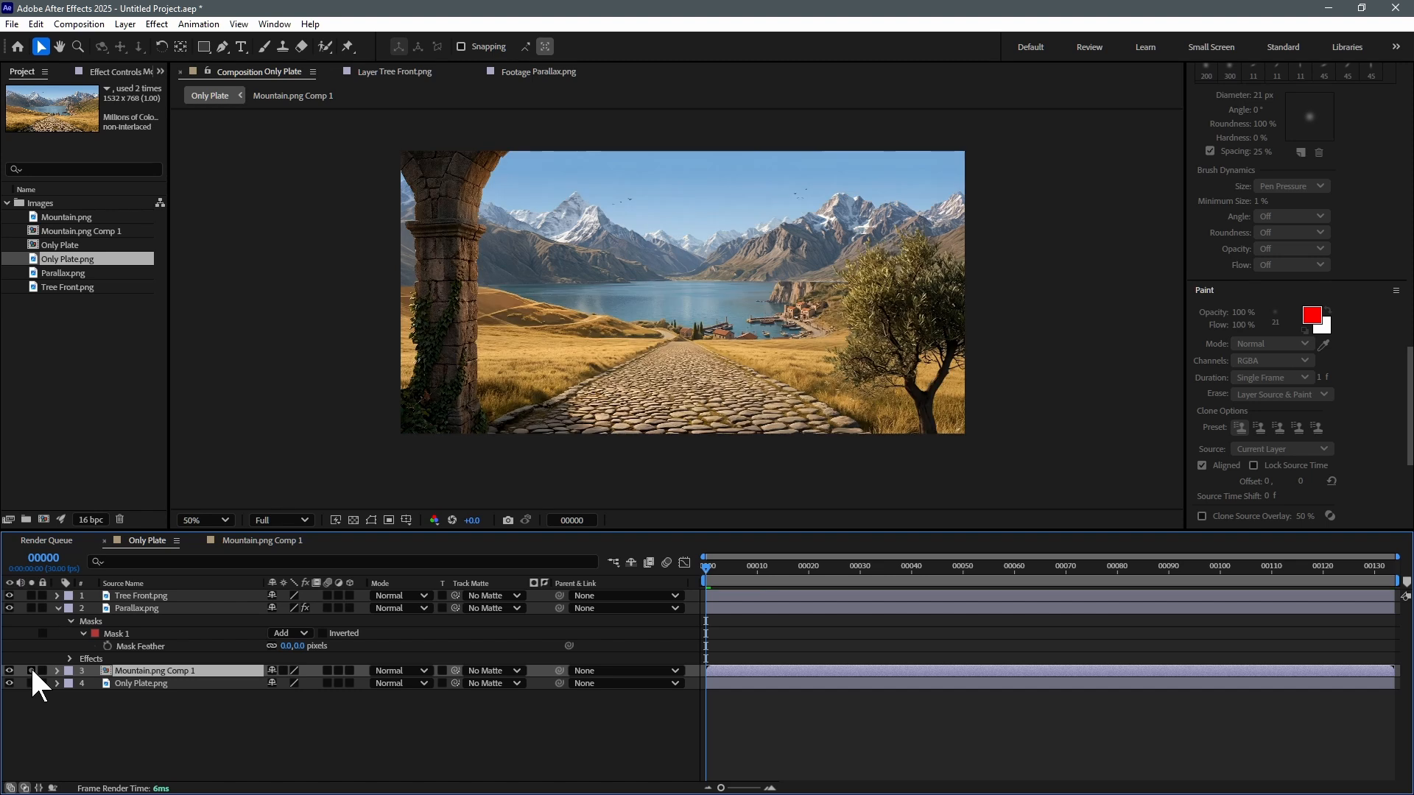
pyautogui.hotkey('ctrl', 'shift', 'h')
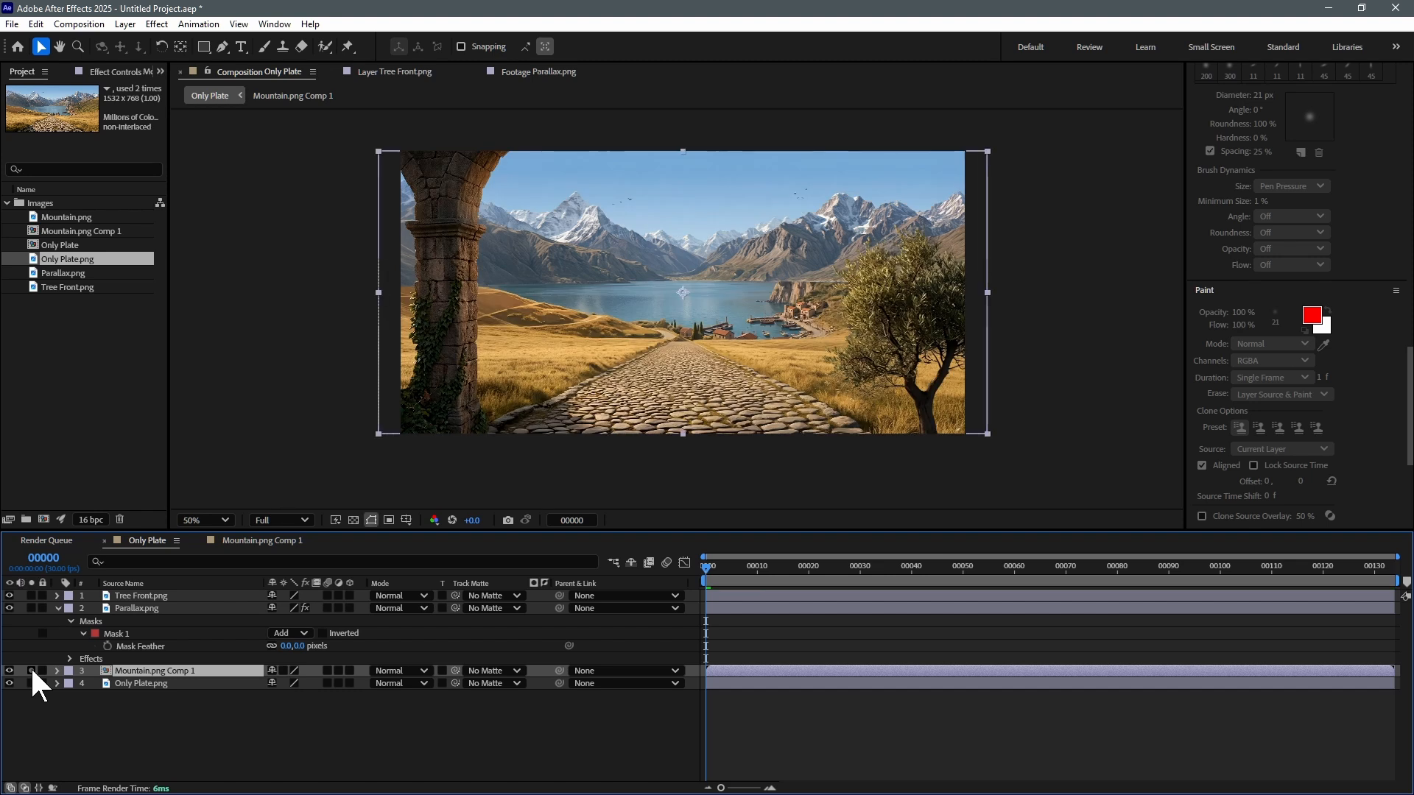
pyautogui.hotkey('ctrl', 'shift', 'h')
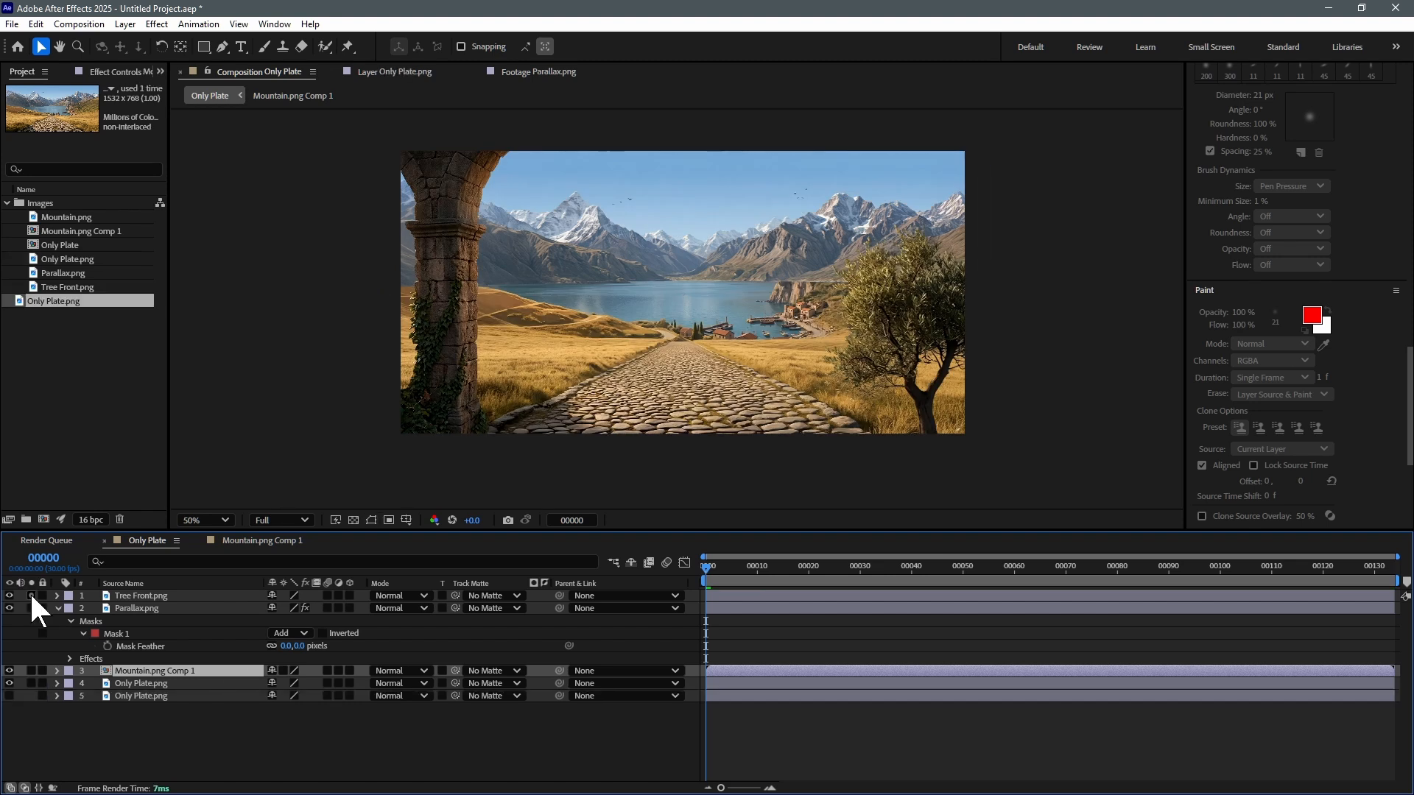
pyautogui.click(120, 684)
pyautogui.click(31, 683)
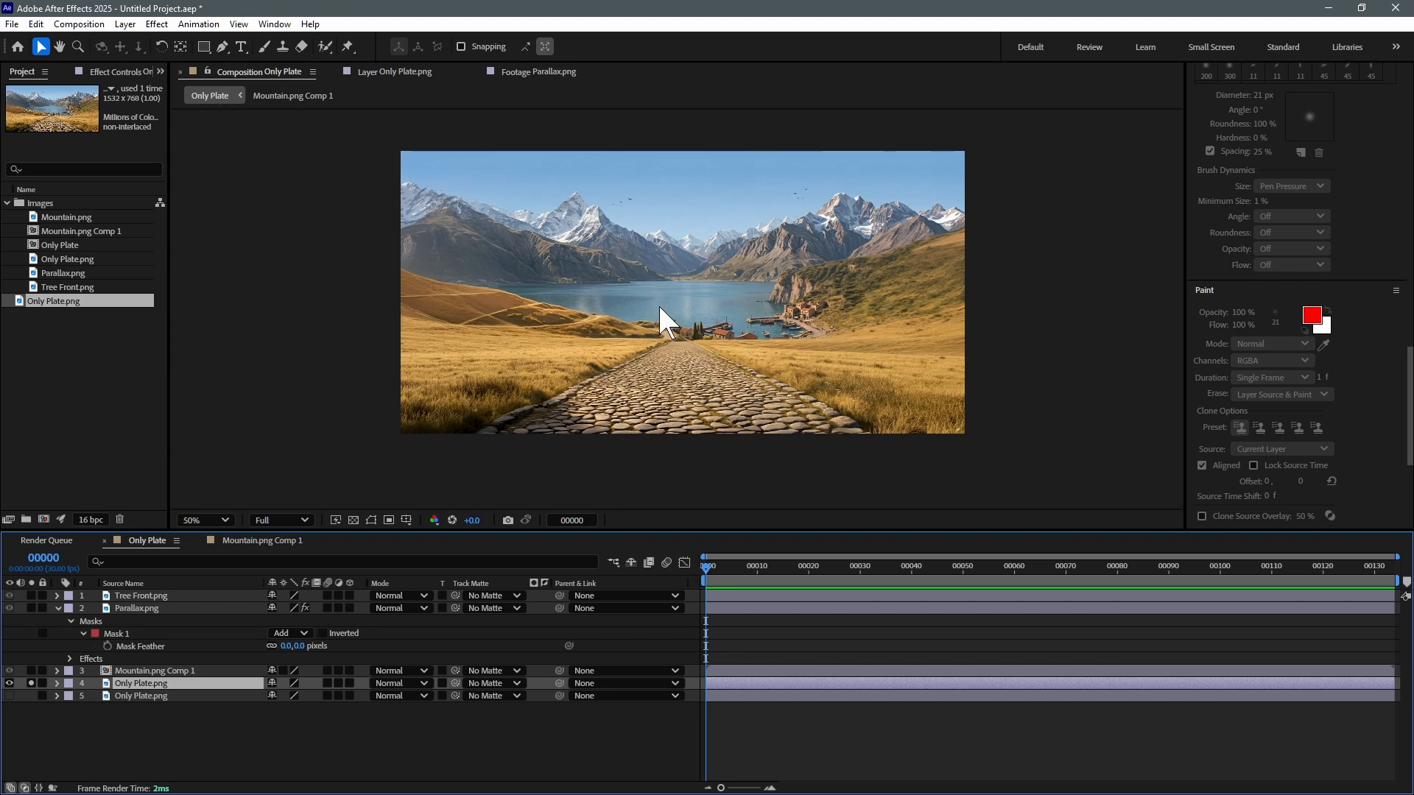
# Start a Pen mask on the soloed Only Plate.png layer beyond the image's left border and trace the left hill's ridge.
pyautogui.press('`')
pyautogui.press('/')
pyautogui.moveTo(279, 397); pyautogui.dragTo(421, 394)
pyautogui.scroll(1, 309, 372)
pyautogui.moveTo(284, 402); pyautogui.dragTo(545, 452)
pyautogui.press('g')
pyautogui.click(139, 321)
pyautogui.scroll(1, 314, 387)
pyautogui.click(728, 439)
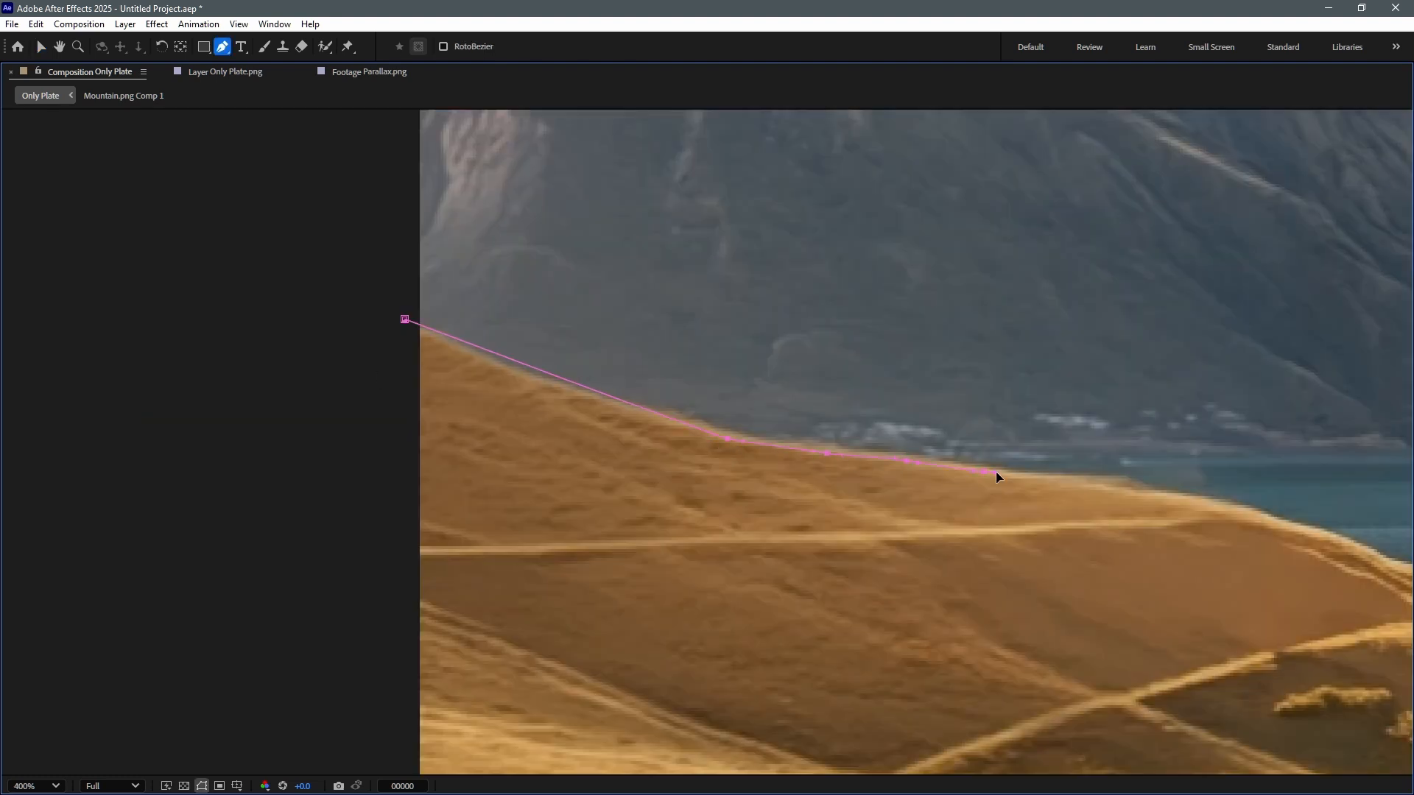
# Follow the golden hill's ridge with the mask along the lake, past the bend of the dirt path.
pyautogui.moveTo(996, 475); pyautogui.dragTo(758, 383)
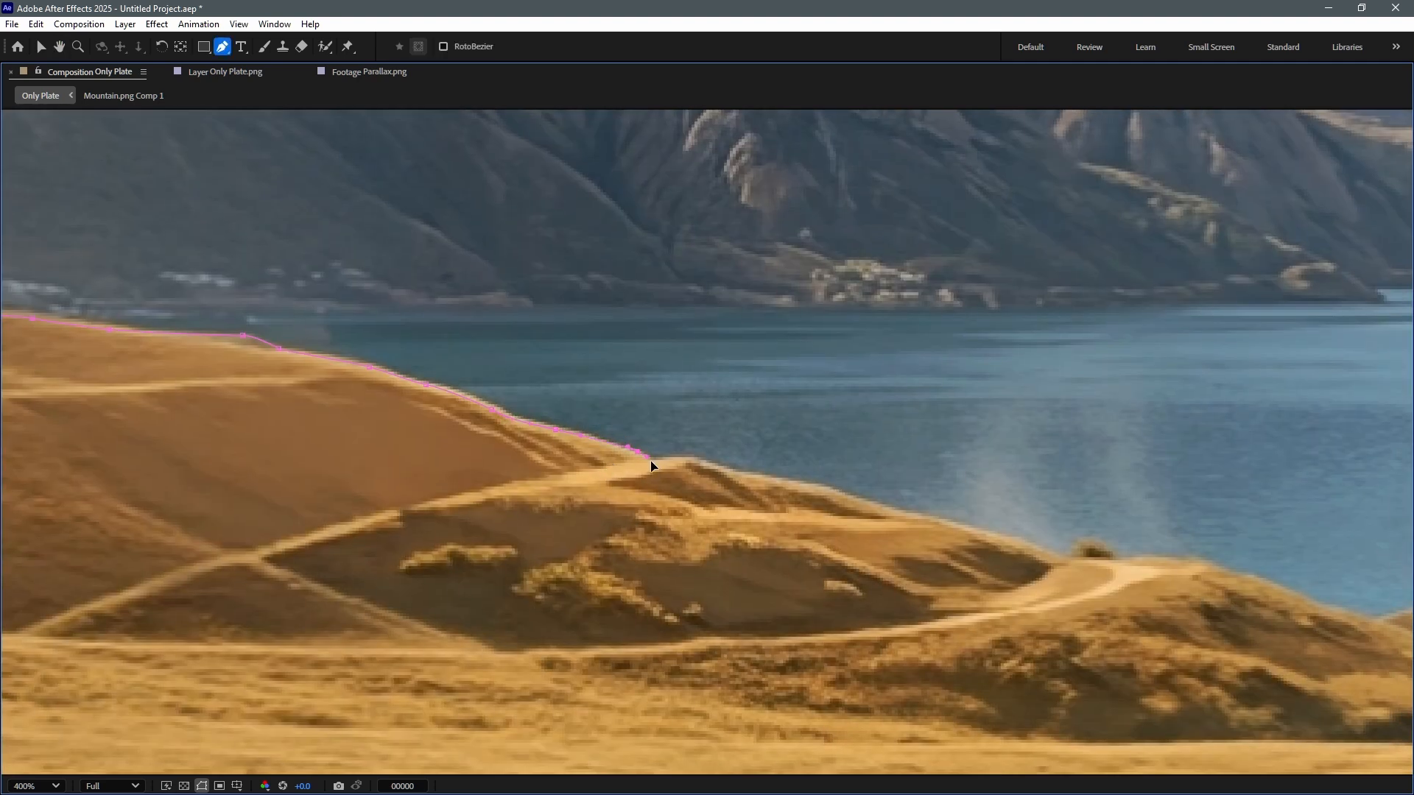
pyautogui.click(694, 455)
pyautogui.moveTo(833, 491); pyautogui.dragTo(519, 325)
pyautogui.click(572, 341)
pyautogui.click(656, 361)
pyautogui.click(737, 385)
pyautogui.click(759, 392)
pyautogui.click(851, 393)
pyautogui.click(871, 392)
pyautogui.click(881, 387)
pyautogui.click(898, 397)
pyautogui.click(915, 406)
# Trace the mask over the lakeside bushes and around the first small cypress.
pyautogui.moveTo(1124, 447); pyautogui.dragTo(559, 410)
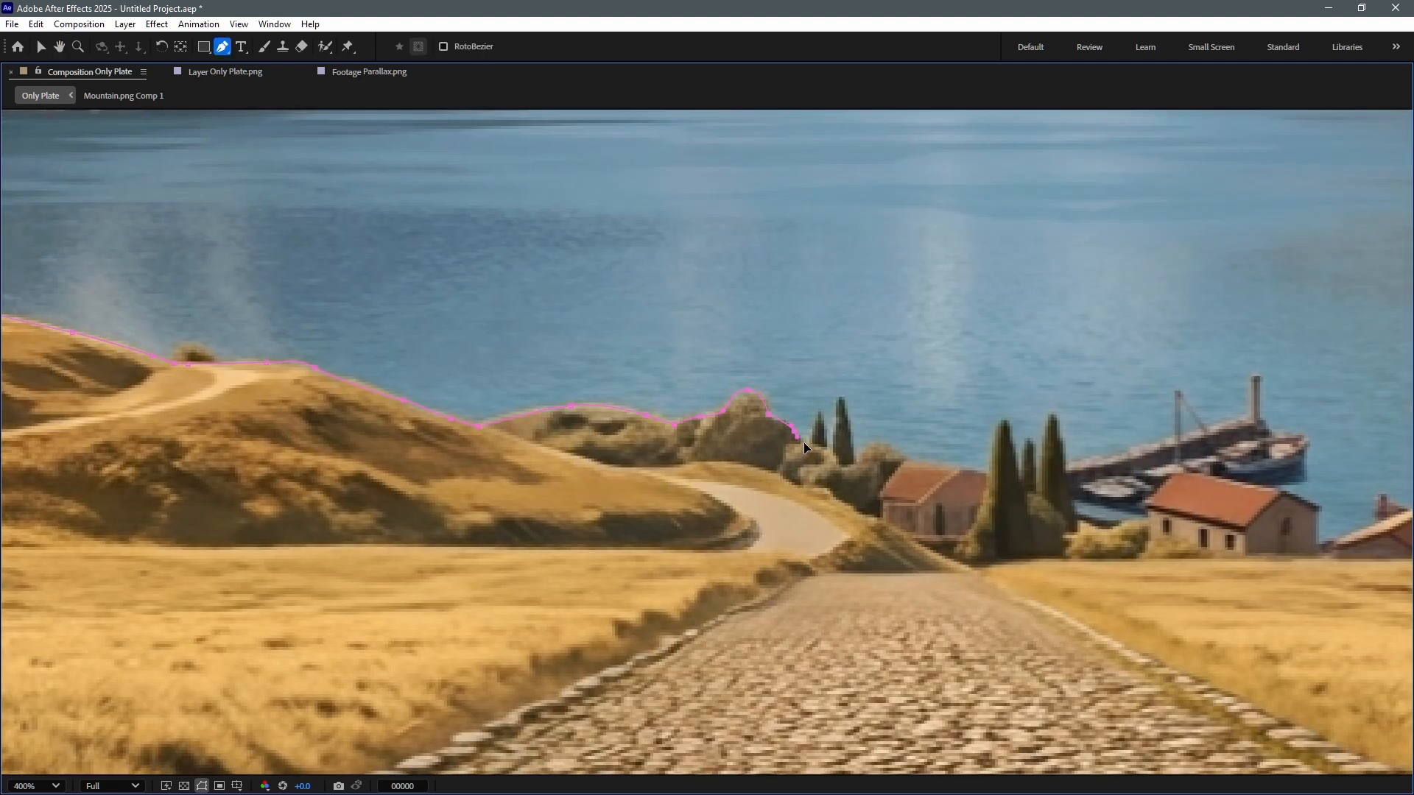
pyautogui.click(794, 431)
pyautogui.scroll(1, 794, 433)
pyautogui.click(800, 445)
pyautogui.click(810, 445)
pyautogui.click(813, 426)
pyautogui.click(817, 420)
pyautogui.click(618, 330)
pyautogui.click(629, 365)
pyautogui.click(631, 381)
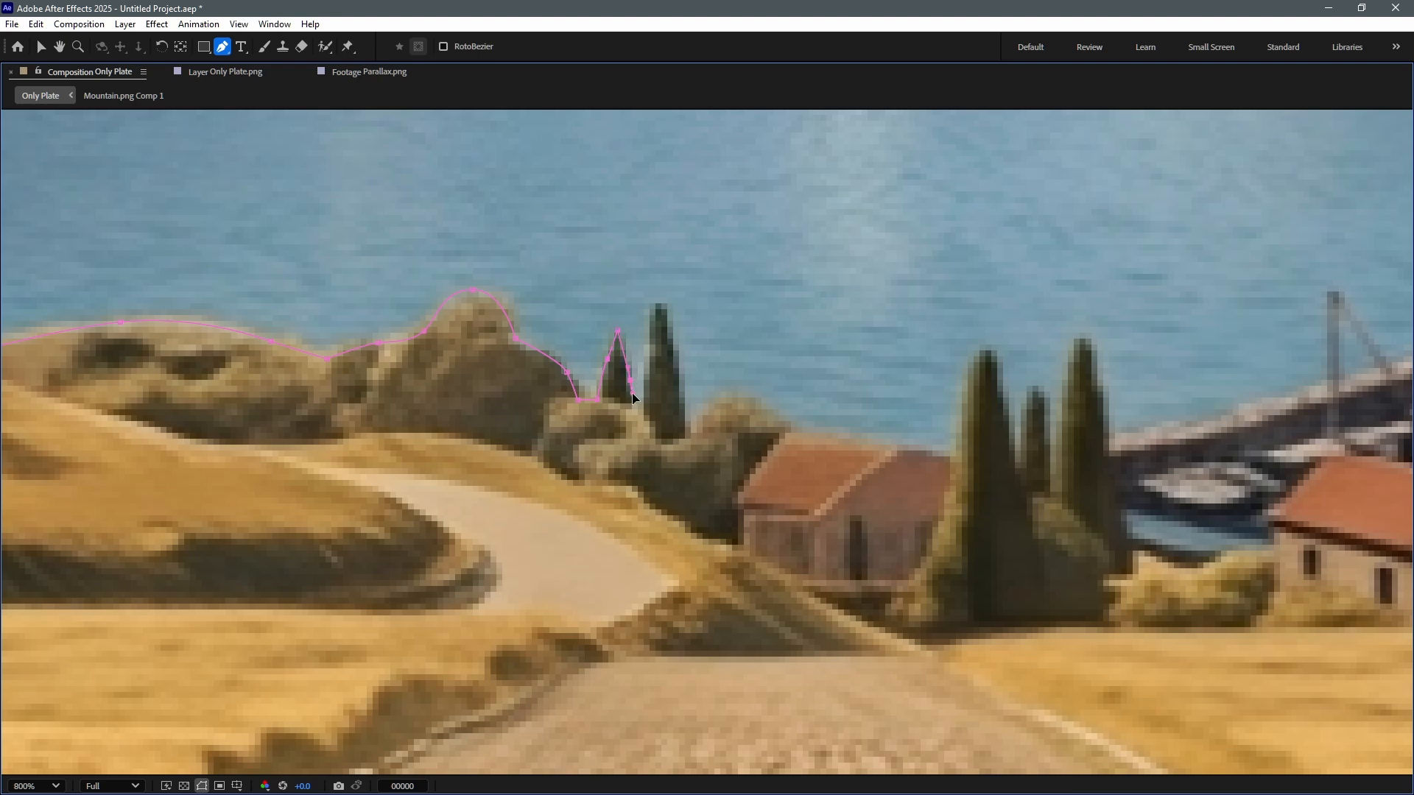
# Trace the mask around the second, taller cypress down to the neighbouring bush.
pyautogui.click(648, 343)
pyautogui.click(660, 302)
pyautogui.click(668, 304)
pyautogui.click(677, 367)
pyautogui.click(683, 391)
# Continue the mask around the three cypresses standing beside the first house.
pyautogui.click(994, 357)
pyautogui.click(1016, 470)
pyautogui.click(1034, 389)
pyautogui.click(1046, 386)
pyautogui.click(1052, 478)
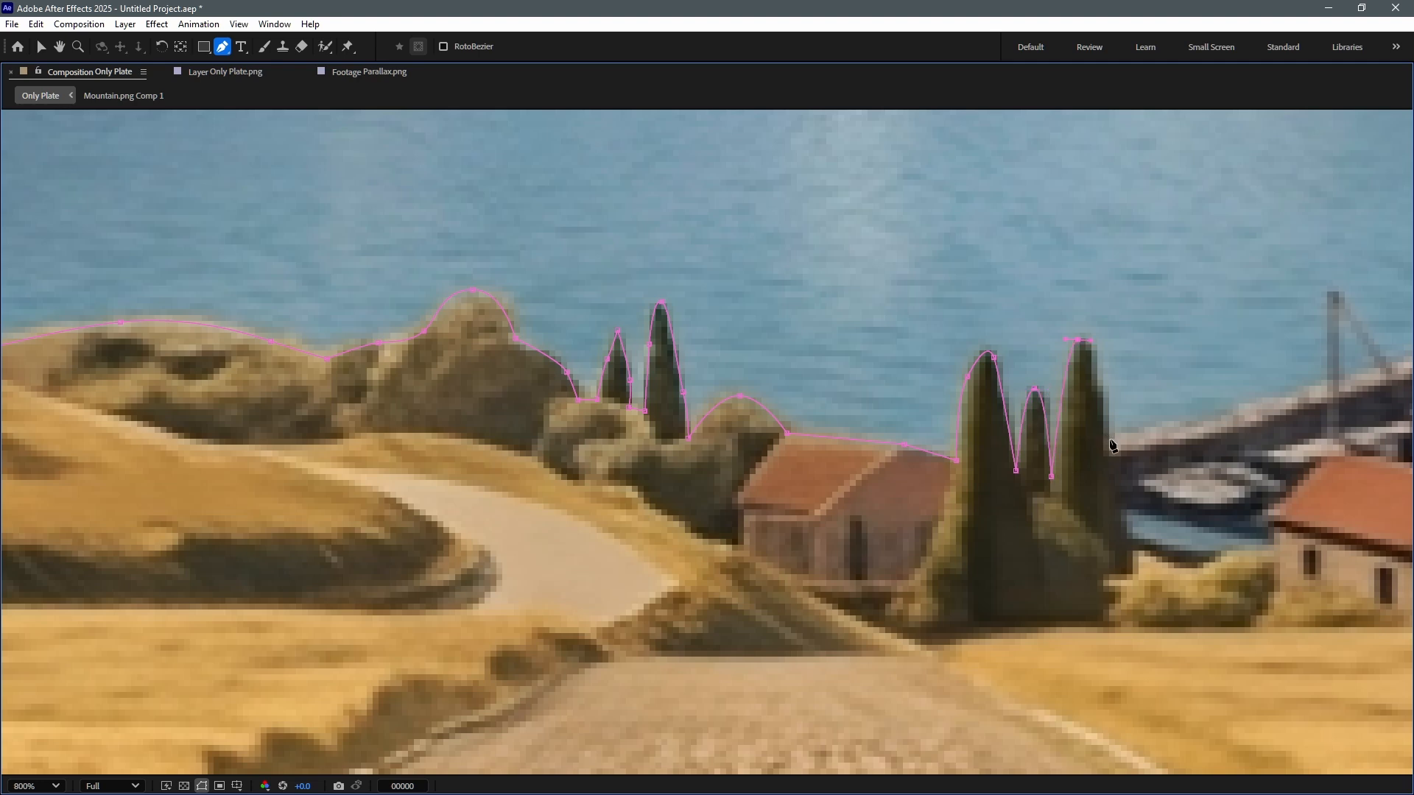
pyautogui.click(1109, 445)
pyautogui.scroll(-1, 1149, 439)
pyautogui.scroll(1, 761, 426)
pyautogui.scroll(-1, 707, 451)
pyautogui.scroll(1, 678, 525)
# Trace the mask along the bushes after the cypresses and around the roof and walls of the next red-roofed house.
pyautogui.click(641, 407)
pyautogui.click(711, 424)
pyautogui.moveTo(767, 407); pyautogui.dragTo(782, 411)
pyautogui.click(781, 384)
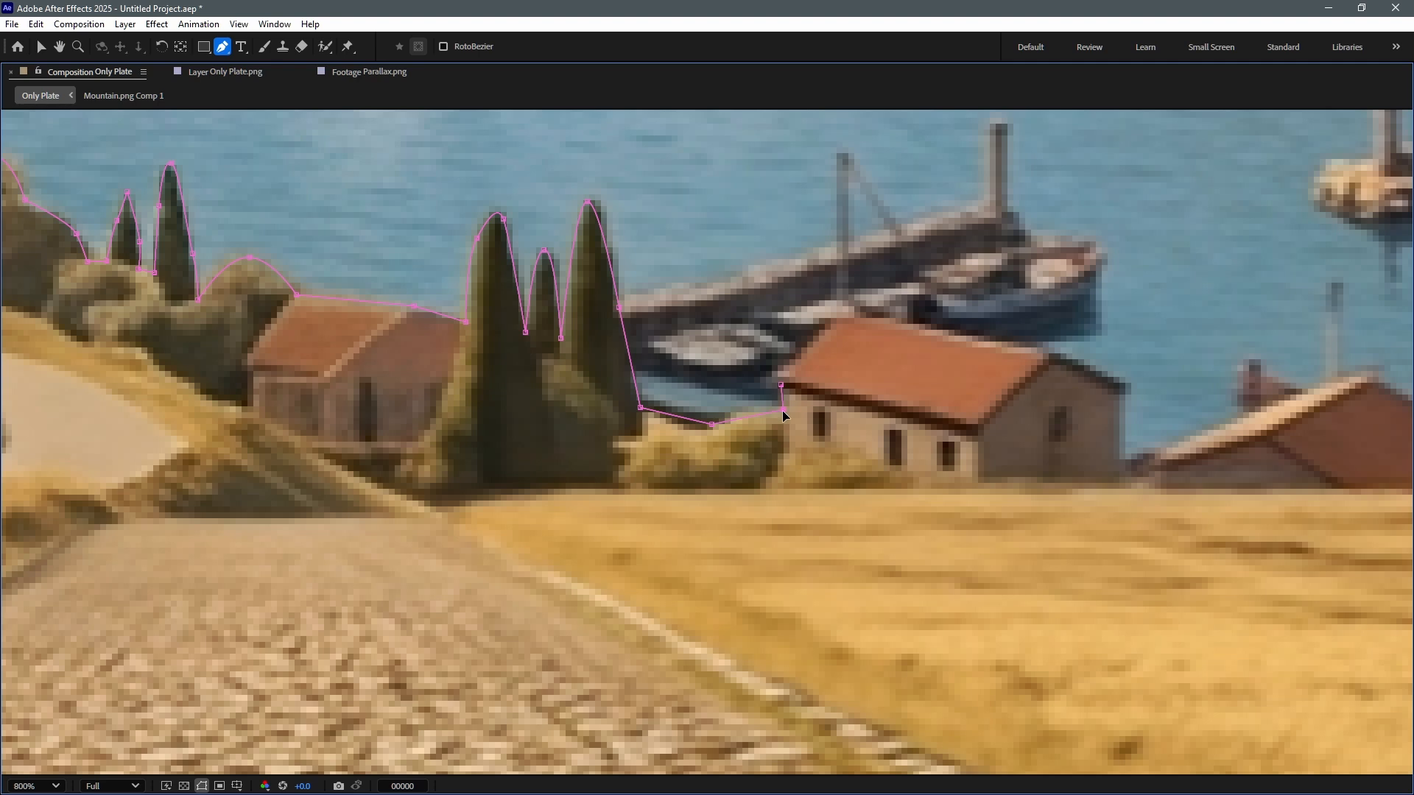
pyautogui.click(840, 316)
pyautogui.click(1127, 387)
pyautogui.click(1119, 398)
pyautogui.click(1120, 463)
pyautogui.click(1158, 455)
# Extend the mask past the last red-roofed building along the golden field's far edge, and undo the last mask edit.
pyautogui.moveTo(1339, 389); pyautogui.dragTo(1035, 481)
pyautogui.scroll(-5, 1061, 473)
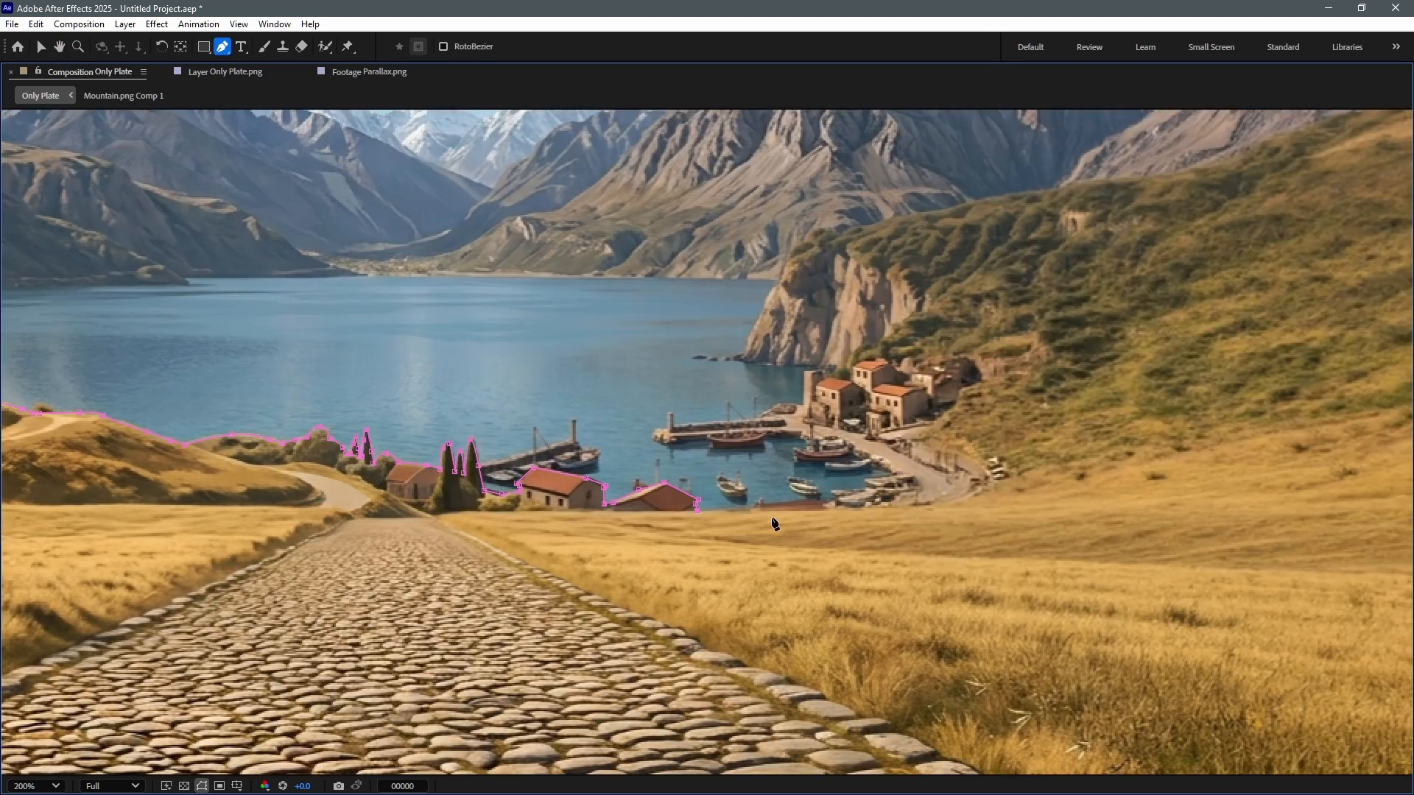
pyautogui.moveTo(1023, 500); pyautogui.dragTo(1070, 497)
pyautogui.moveTo(1276, 497); pyautogui.dragTo(932, 503)
pyautogui.hotkey('ctrl', 'z')
# Extend the mask beyond the image's right border, run it below the image, and close it at its starting point.
pyautogui.scroll(-4, 1053, 421)
pyautogui.click(1331, 274)
pyautogui.click(1328, 595)
pyautogui.click(167, 587)
pyautogui.click(138, 360)
pyautogui.click(178, 198)
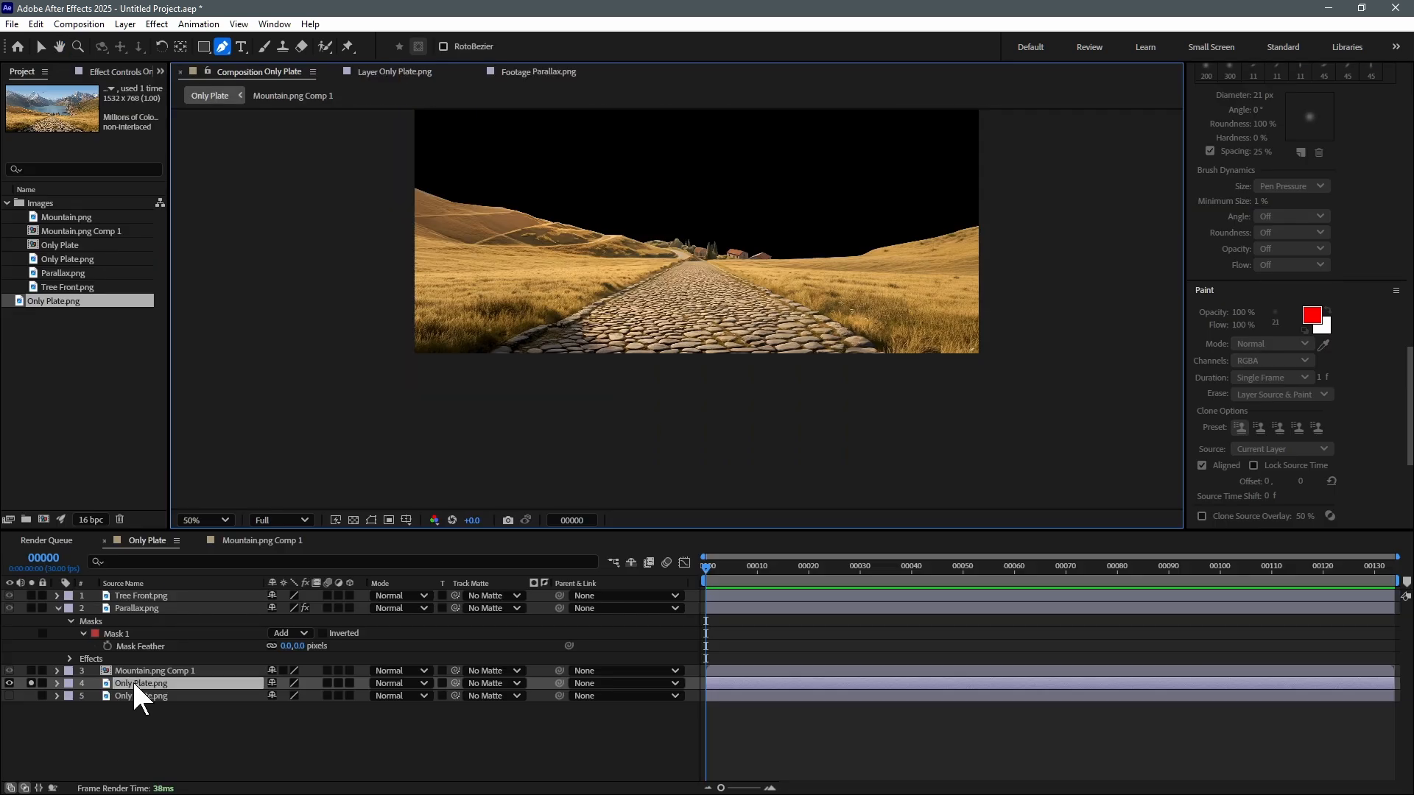
# Rename the masked Only Plate.png layer as ROAD and solo the mountain, Parallax.png and Tree Front.png layers with it.
pyautogui.click(151, 741)
pyautogui.click(31, 671)
pyautogui.click(31, 608)
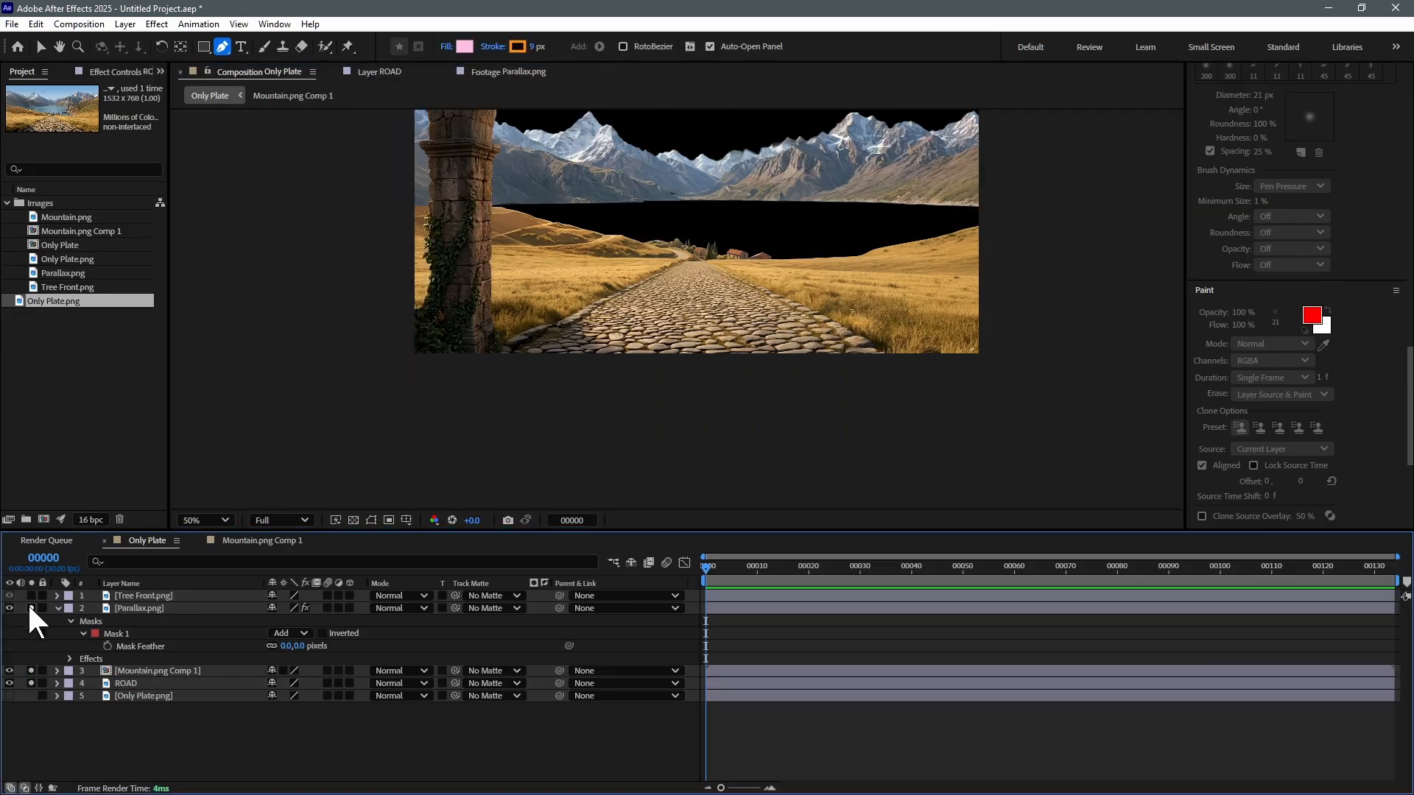
pyautogui.click(31, 596)
# Duplicate the ROAD layer and turn off solo on all the other layers so only the copy shows.
pyautogui.click(154, 685)
pyautogui.hotkey('ctrl', 'd')
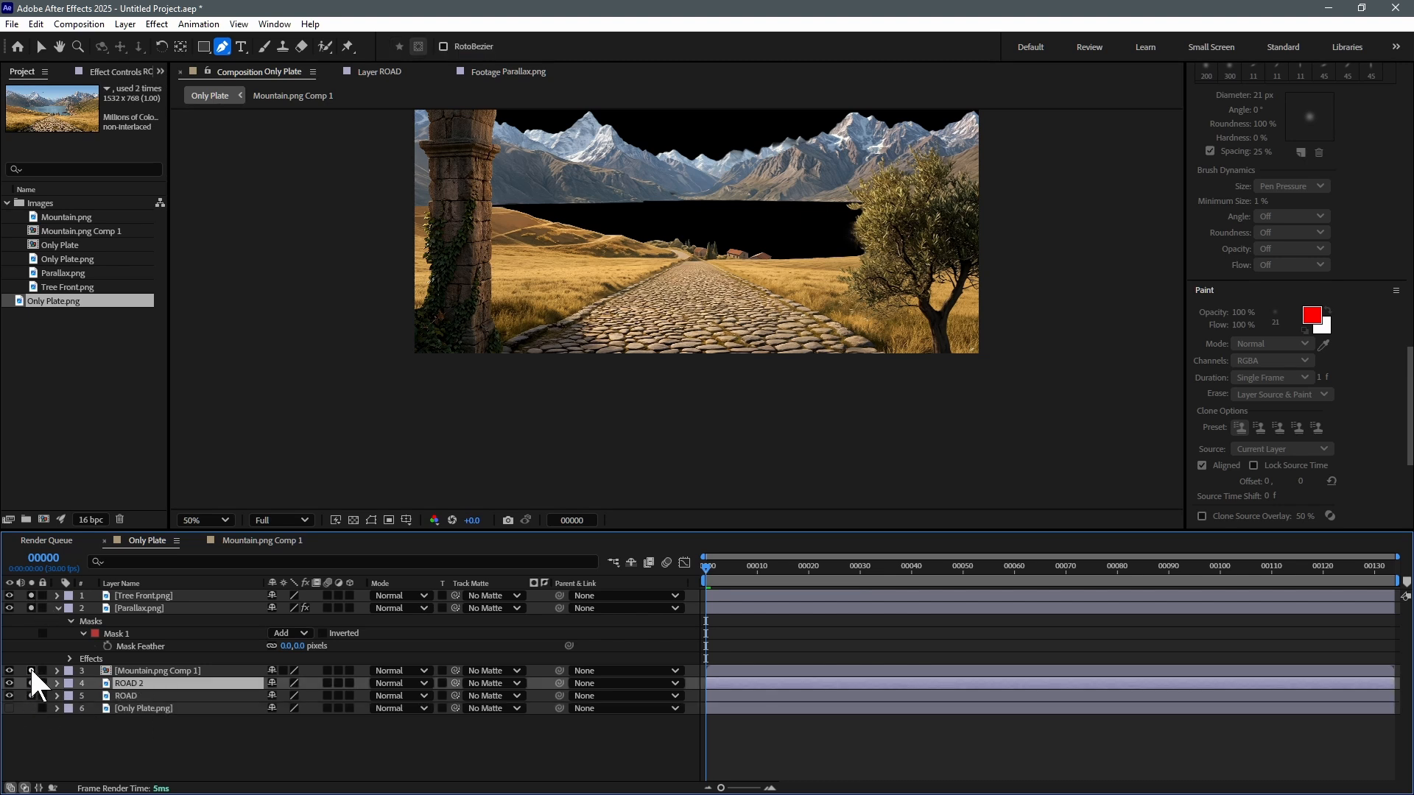
pyautogui.click(31, 671)
pyautogui.click(31, 609)
pyautogui.click(31, 595)
pyautogui.click(31, 696)
# Delete the mask from the duplicated ROAD 2 layer.
pyautogui.click(124, 683)
pyautogui.click(371, 520)
pyautogui.moveTo(707, 243); pyautogui.dragTo(683, 368)
pyautogui.press('v')
pyautogui.press('Delete')
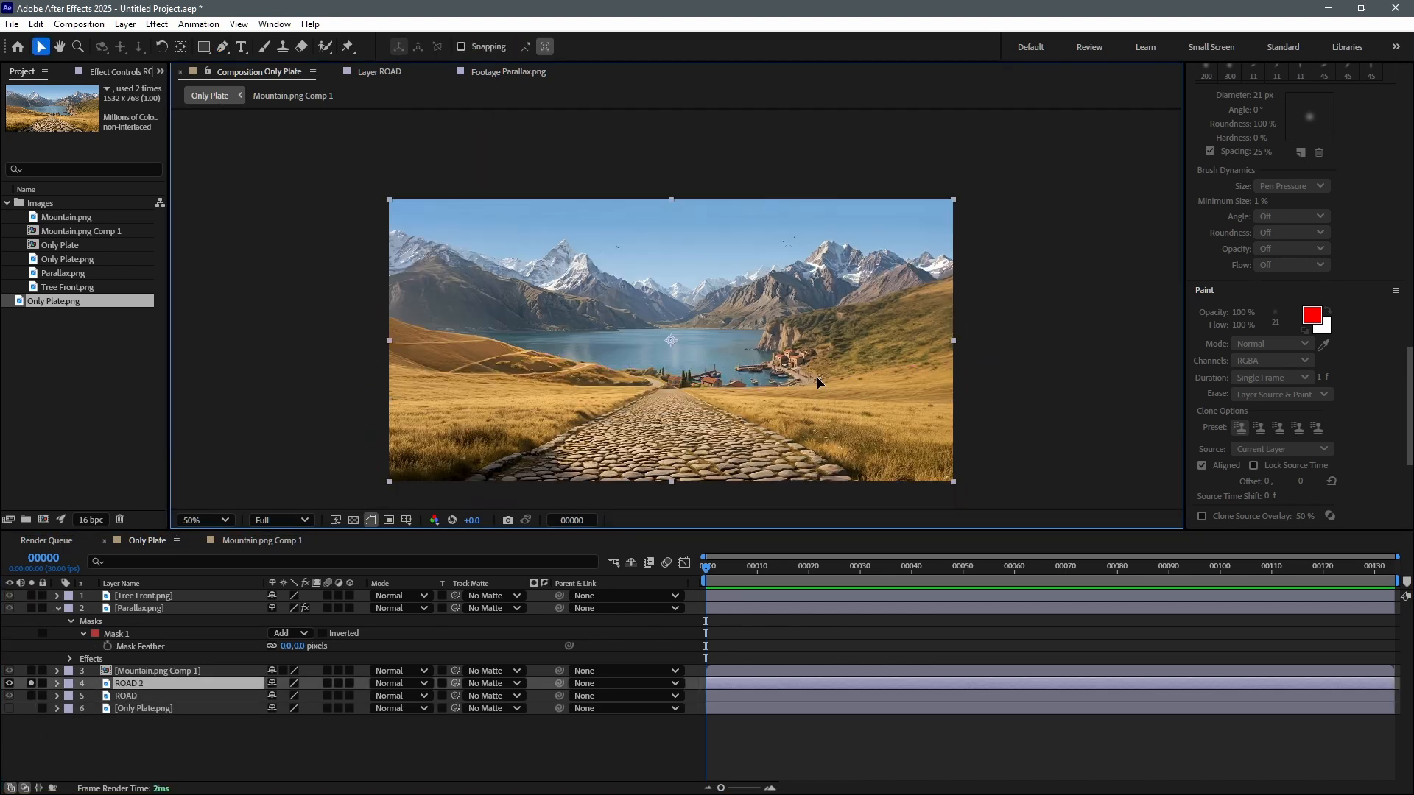
# Start a mask on ROAD 2 beyond the image's right border and trace the green hillside's crest towards the cliff.
pyautogui.press('`')
pyautogui.scroll(1, 814, 382)
pyautogui.moveTo(847, 496); pyautogui.dragTo(711, 416)
pyautogui.scroll(1, 712, 416)
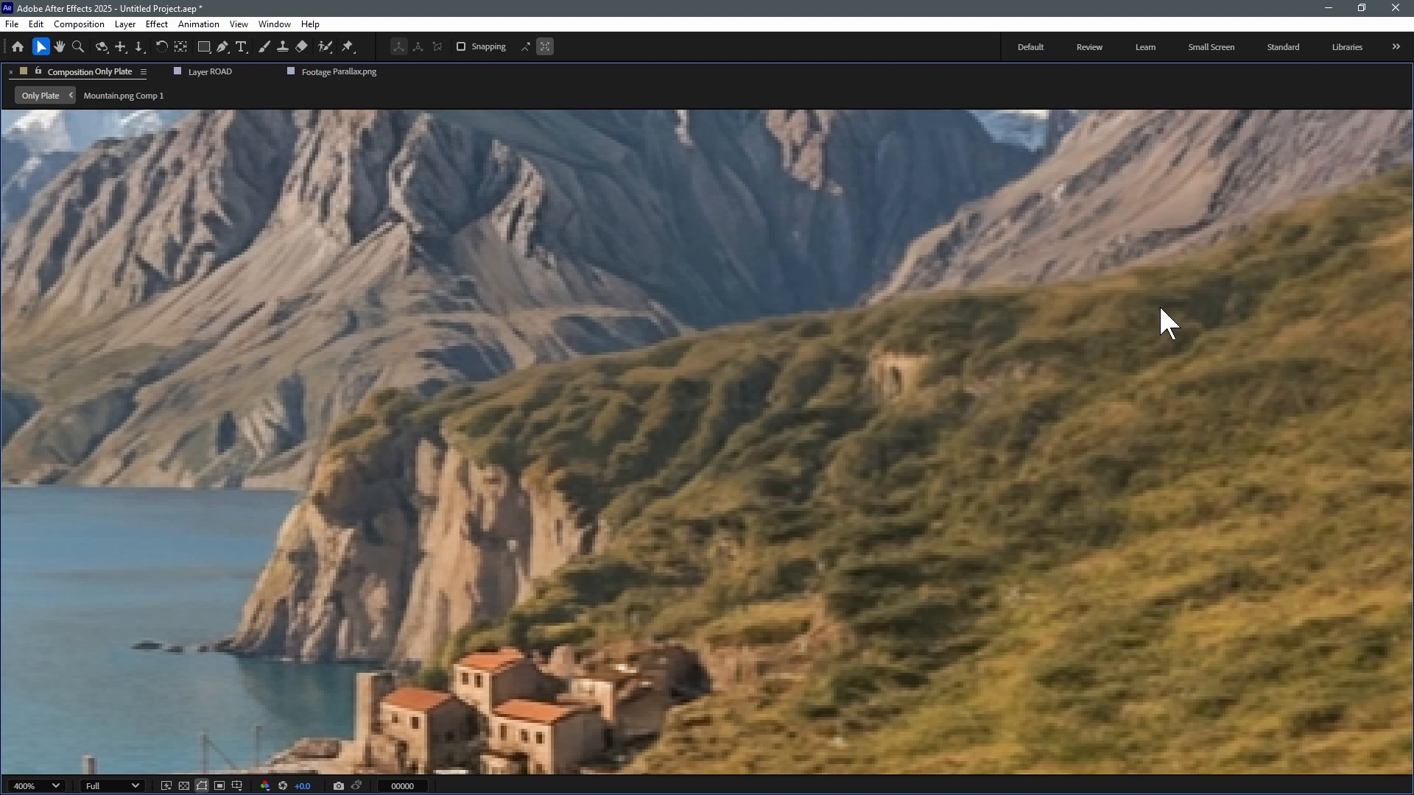
pyautogui.scroll(2, 1168, 319)
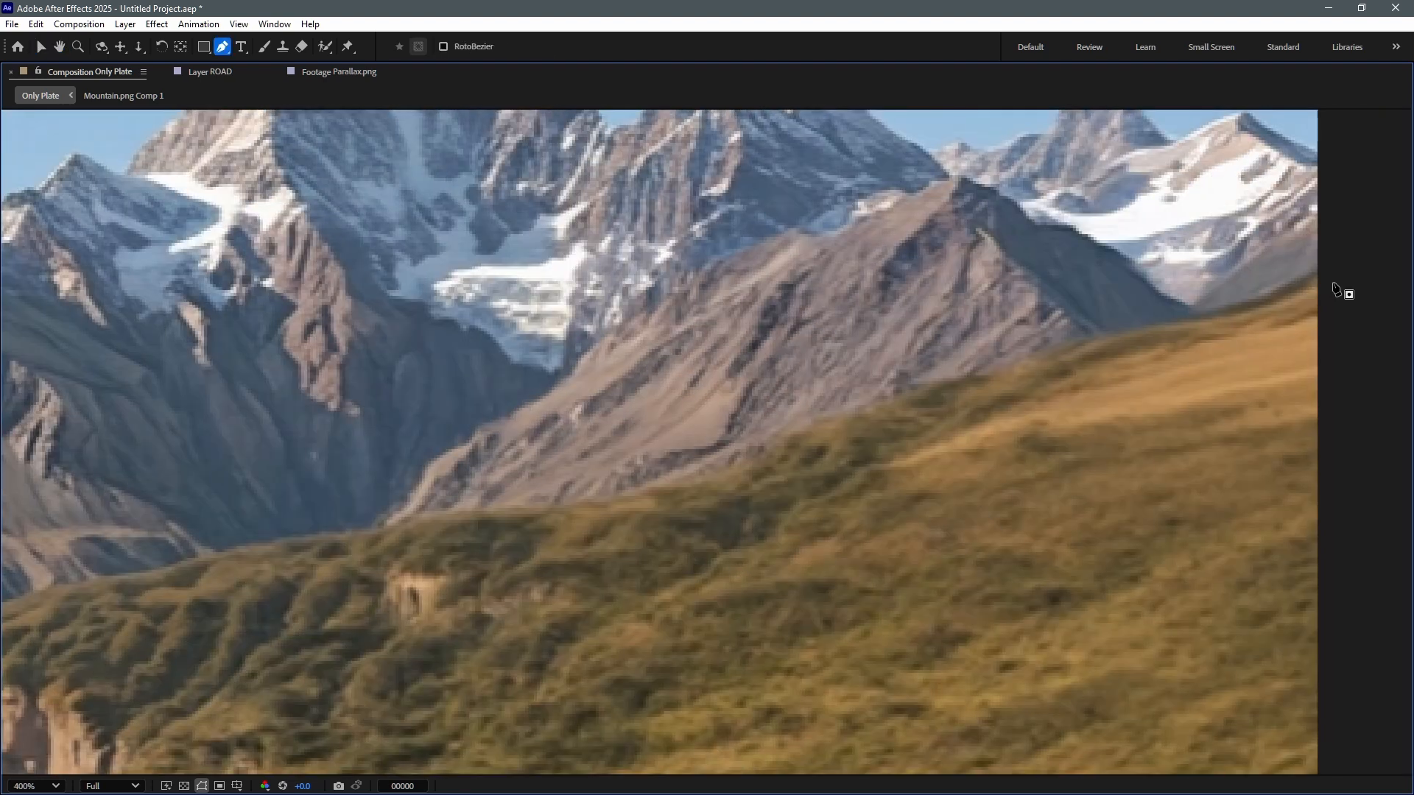
pyautogui.moveTo(731, 380); pyautogui.dragTo(707, 385)
pyautogui.moveTo(609, 417); pyautogui.dragTo(869, 286)
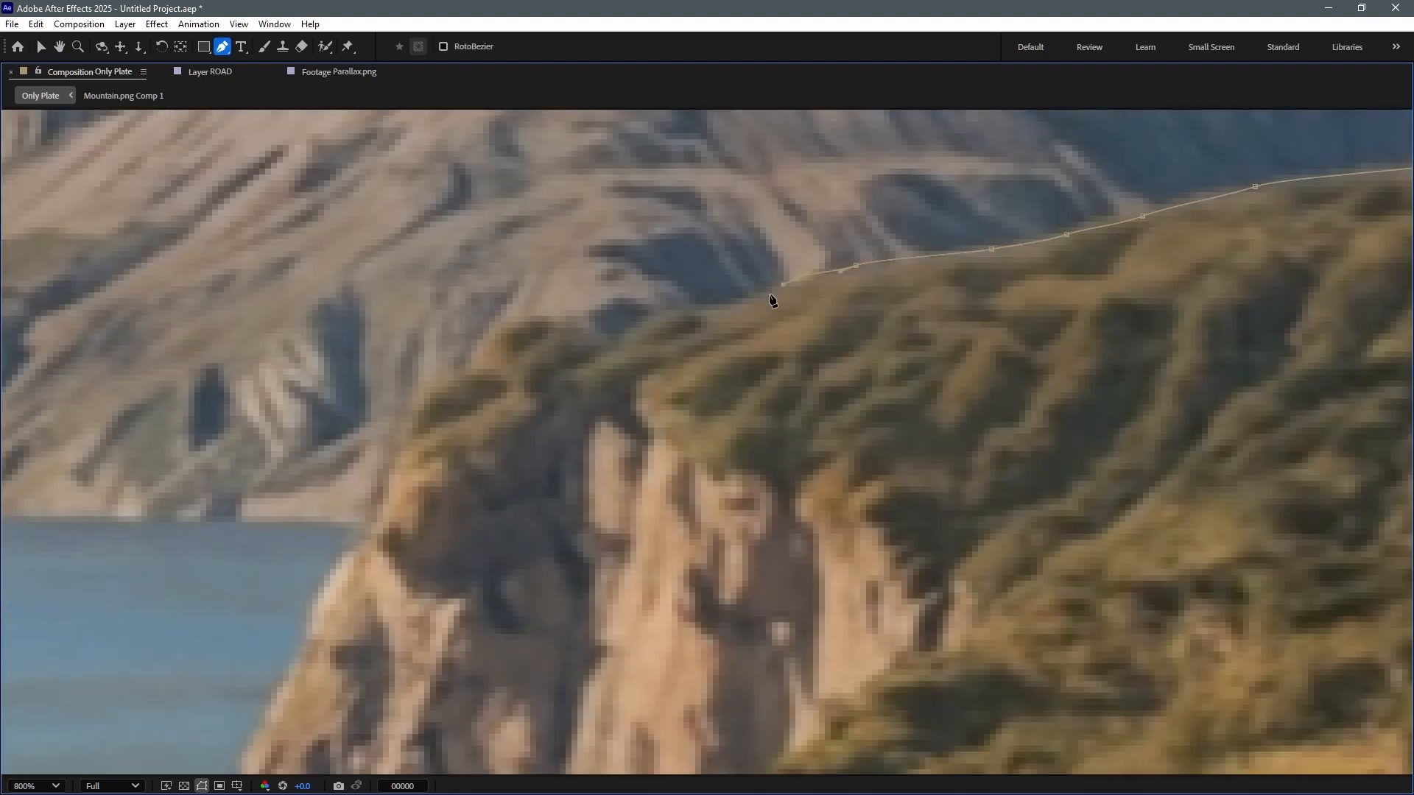
# Trace the mask over the cliff's shrubby top and down its lakeside face to the water.
pyautogui.moveTo(530, 347); pyautogui.dragTo(512, 371)
pyautogui.moveTo(503, 373); pyautogui.dragTo(649, 257)
pyautogui.click(632, 305)
pyautogui.moveTo(564, 467); pyautogui.dragTo(719, 368)
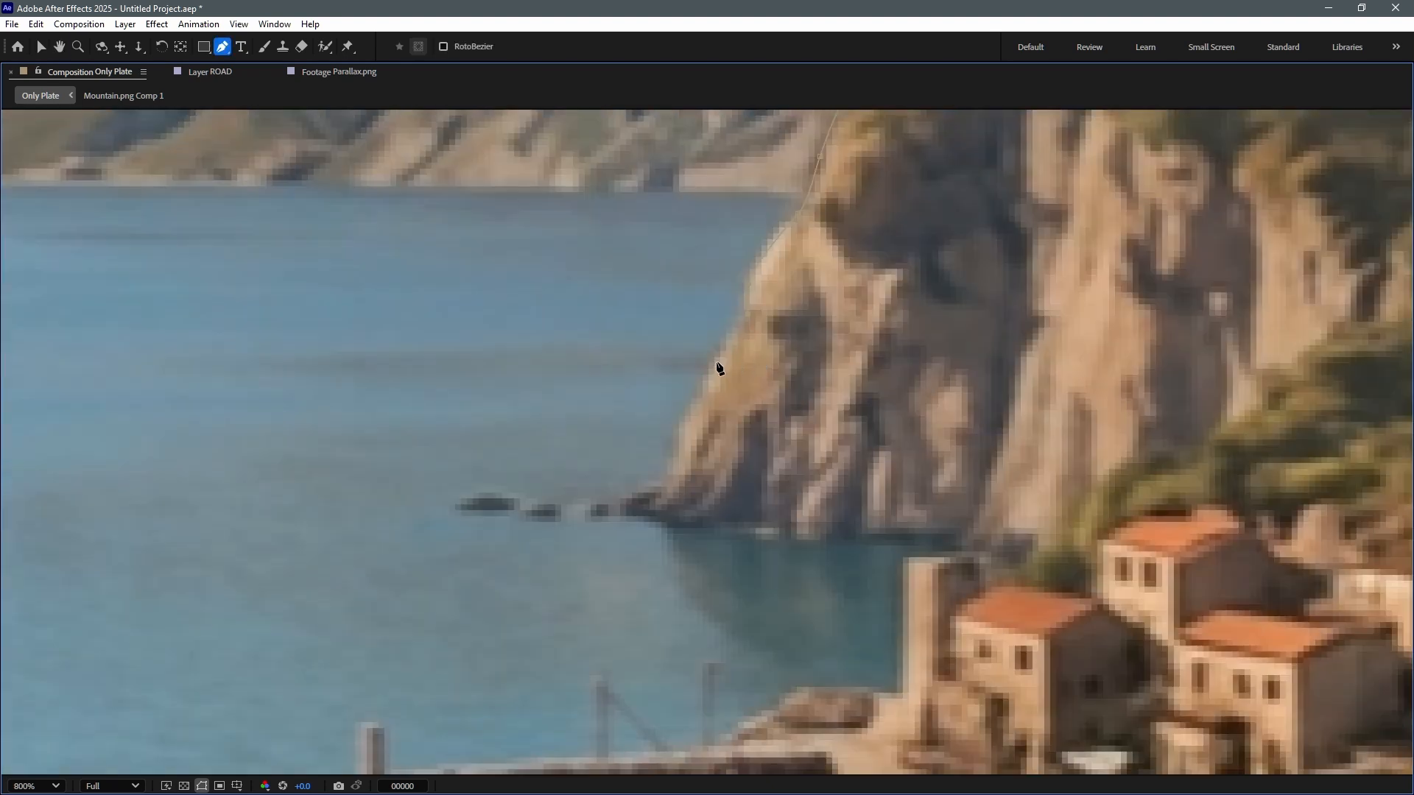
pyautogui.moveTo(659, 519); pyautogui.dragTo(683, 515)
# Follow the waterline at the cliff's foot with the mask and continue down the lakeside edge of the stone tower.
pyautogui.moveTo(725, 525); pyautogui.dragTo(800, 543)
pyautogui.moveTo(828, 543); pyautogui.dragTo(844, 543)
pyautogui.moveTo(950, 552); pyautogui.dragTo(709, 448)
pyautogui.scroll(1, 709, 448)
pyautogui.moveTo(573, 430); pyautogui.dragTo(595, 429)
pyautogui.click(617, 456)
pyautogui.moveTo(676, 486); pyautogui.dragTo(831, 265)
pyautogui.click(762, 508)
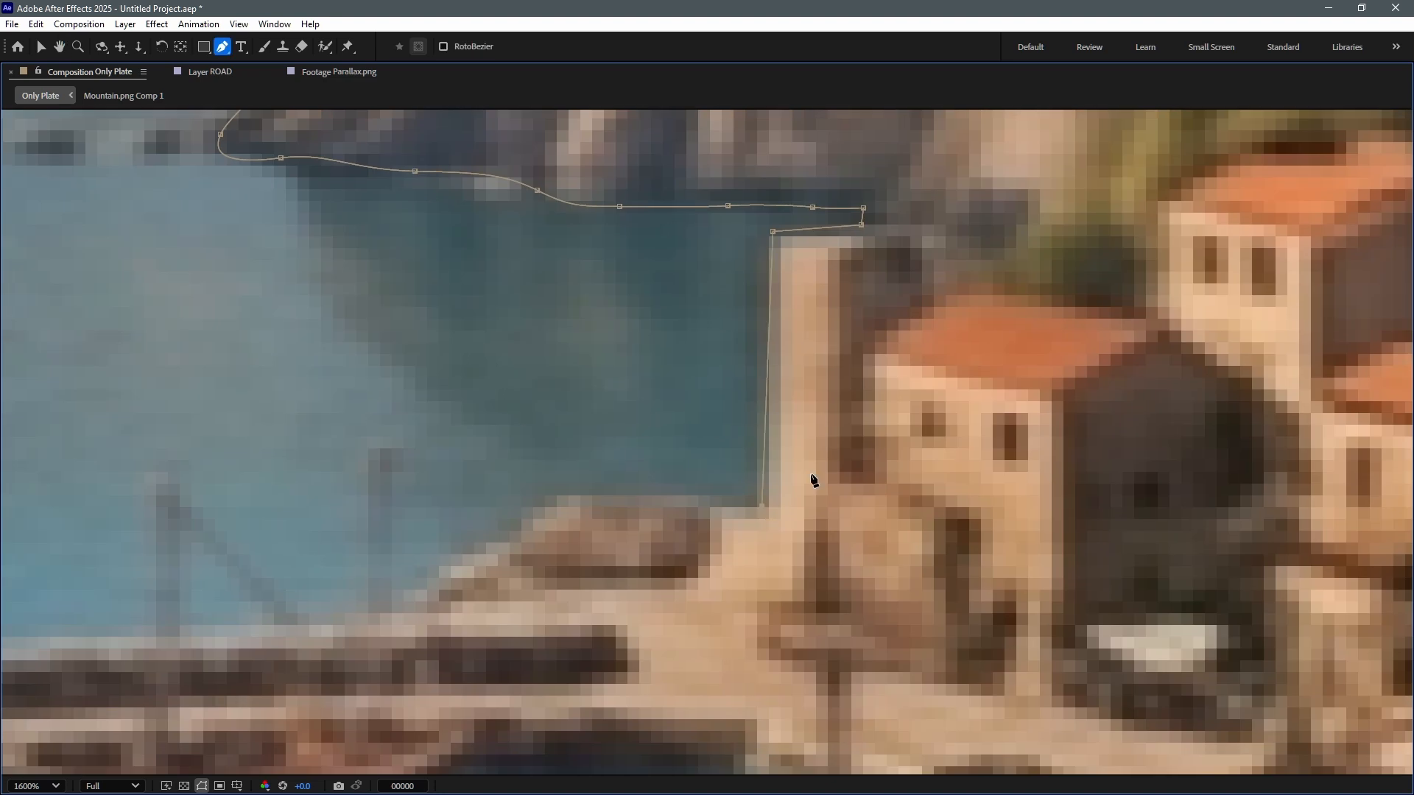
# Trace the mask over the shore rocks and around the two thin masts rising above the pier.
pyautogui.moveTo(814, 478); pyautogui.dragTo(1133, 338)
pyautogui.moveTo(878, 369); pyautogui.dragTo(864, 371)
pyautogui.click(708, 318)
pyautogui.click(687, 318)
pyautogui.click(687, 477)
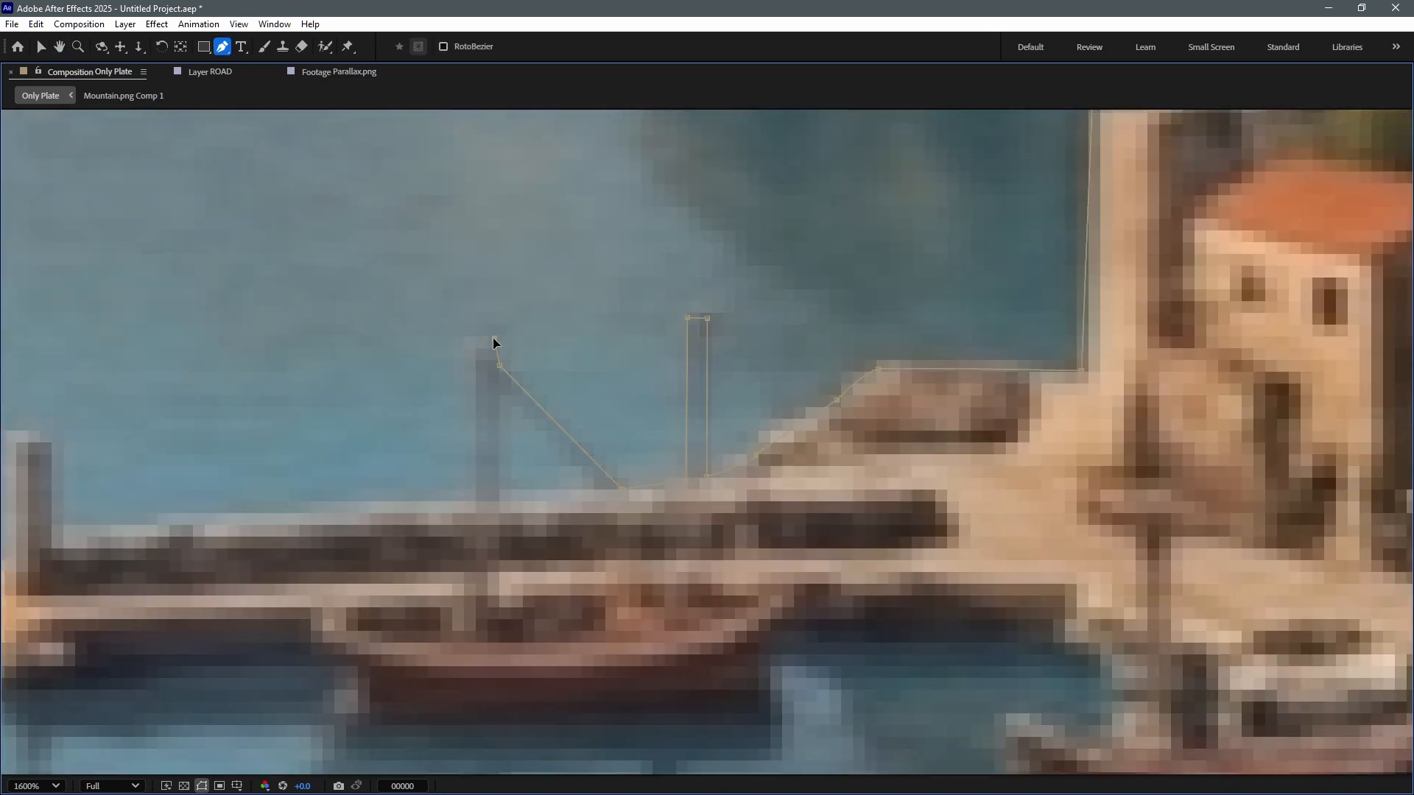
pyautogui.click(473, 498)
# Follow the pier's upper edge with the mask and trace around the upright post at its outer end.
pyautogui.moveTo(227, 516); pyautogui.dragTo(687, 483)
pyautogui.click(521, 500)
pyautogui.click(516, 404)
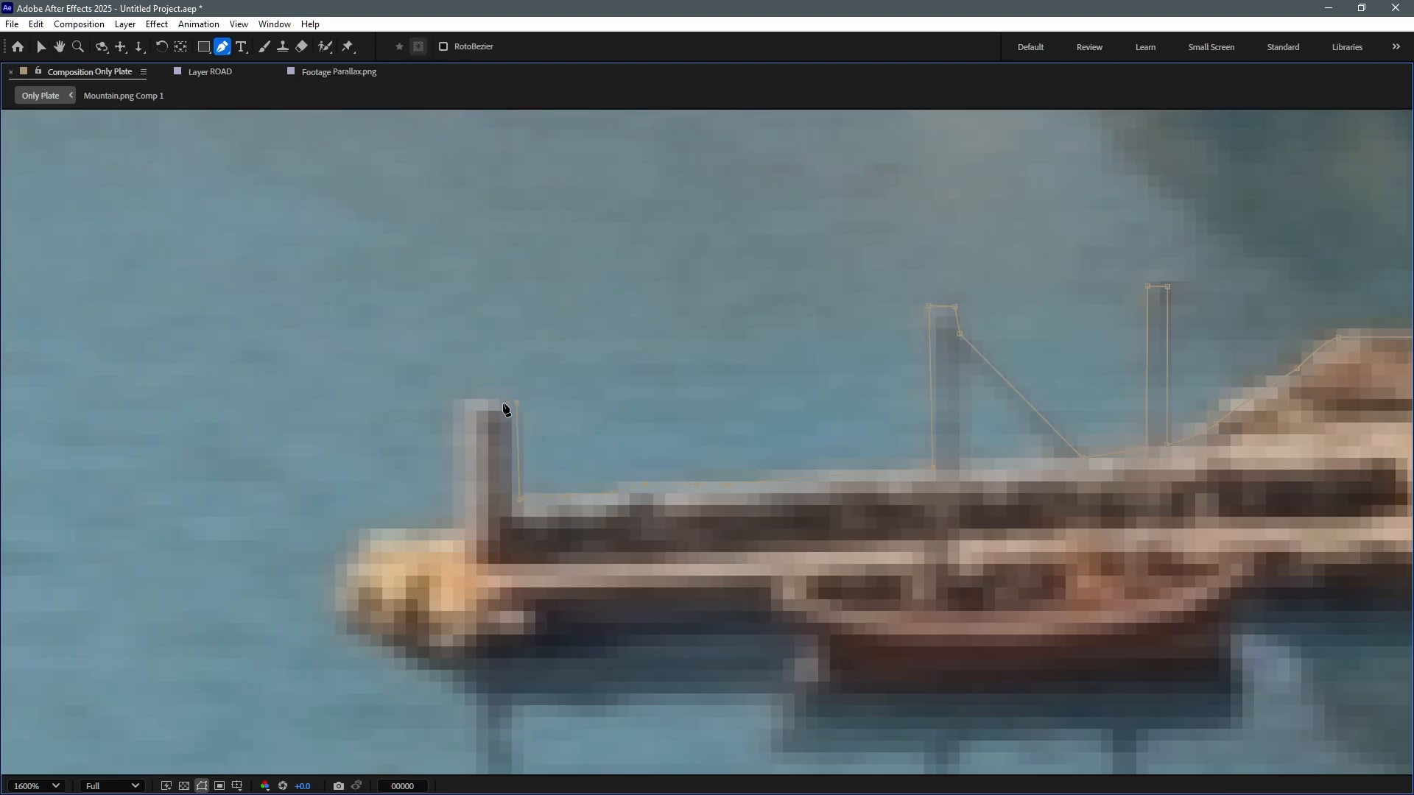
pyautogui.click(370, 543)
# Trace the mask around the rounded stone end of the pier and along the pier's underside towards the moored red boat.
pyautogui.click(347, 624)
pyautogui.click(408, 642)
pyautogui.click(454, 659)
pyautogui.click(576, 653)
pyautogui.click(695, 633)
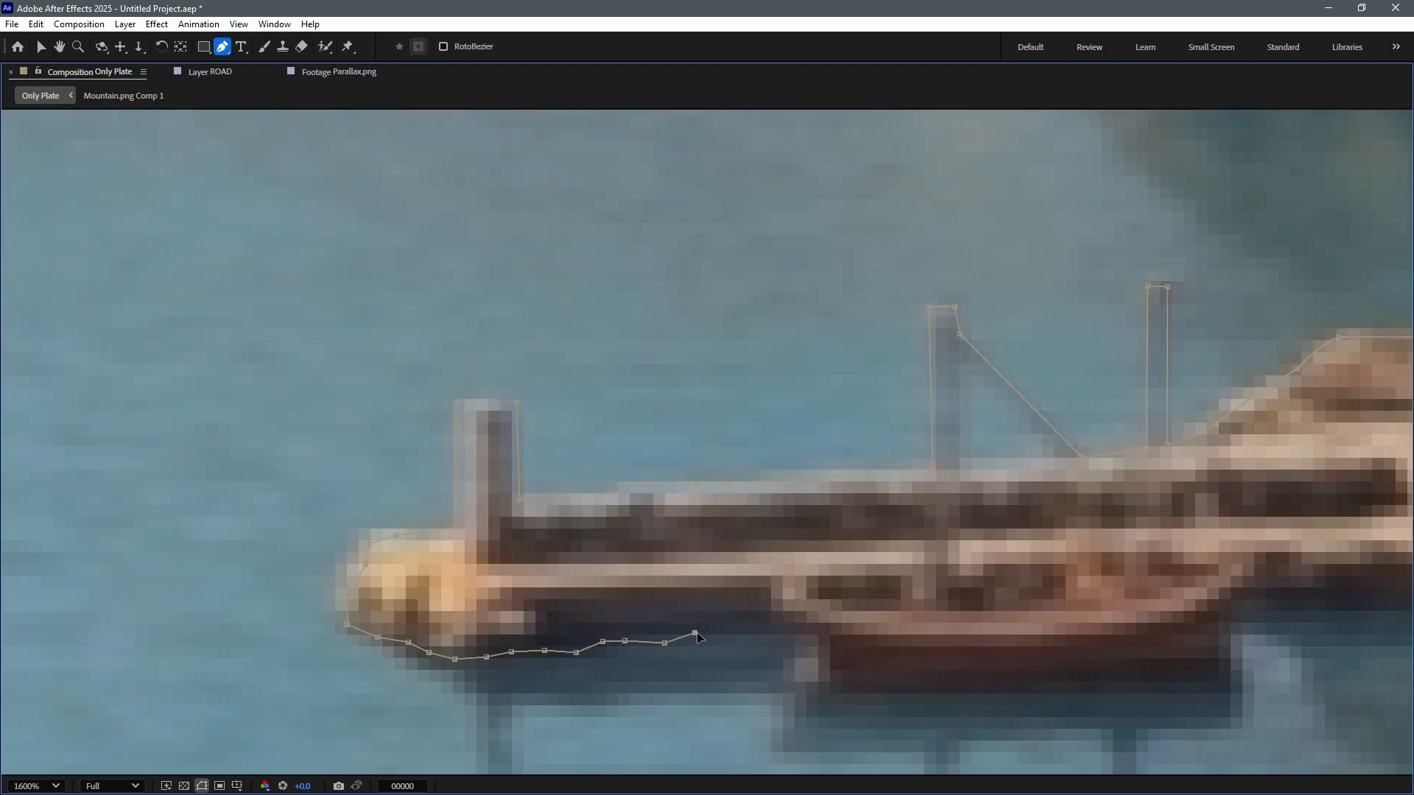
# Follow the red boat's hull with the mask along its waterline and up its far end to the pier.
pyautogui.moveTo(722, 635); pyautogui.dragTo(696, 400)
pyautogui.click(779, 402)
pyautogui.moveTo(1126, 444); pyautogui.dragTo(603, 476)
pyautogui.click(1209, 440)
pyautogui.click(1205, 373)
# Continue the mask along the quay edge and around the gap behind the end of the second moored boat.
pyautogui.click(866, 420)
pyautogui.moveTo(878, 440); pyautogui.dragTo(895, 445)
pyautogui.click(911, 446)
pyautogui.click(912, 508)
pyautogui.click(858, 513)
pyautogui.click(851, 498)
pyautogui.click(803, 504)
# Trace the mask along the curved underside of the second moored boat's hull.
pyautogui.moveTo(823, 587); pyautogui.dragTo(846, 611)
pyautogui.moveTo(974, 621); pyautogui.dragTo(753, 443)
pyautogui.click(815, 439)
pyautogui.moveTo(1039, 401); pyautogui.dragTo(1070, 381)
# Trace the mask around the pale rowboat and along the shoreline boats and rocks to the small boat beyond.
pyautogui.click(1131, 431)
pyautogui.moveTo(877, 451); pyautogui.dragTo(831, 440)
pyautogui.click(890, 667)
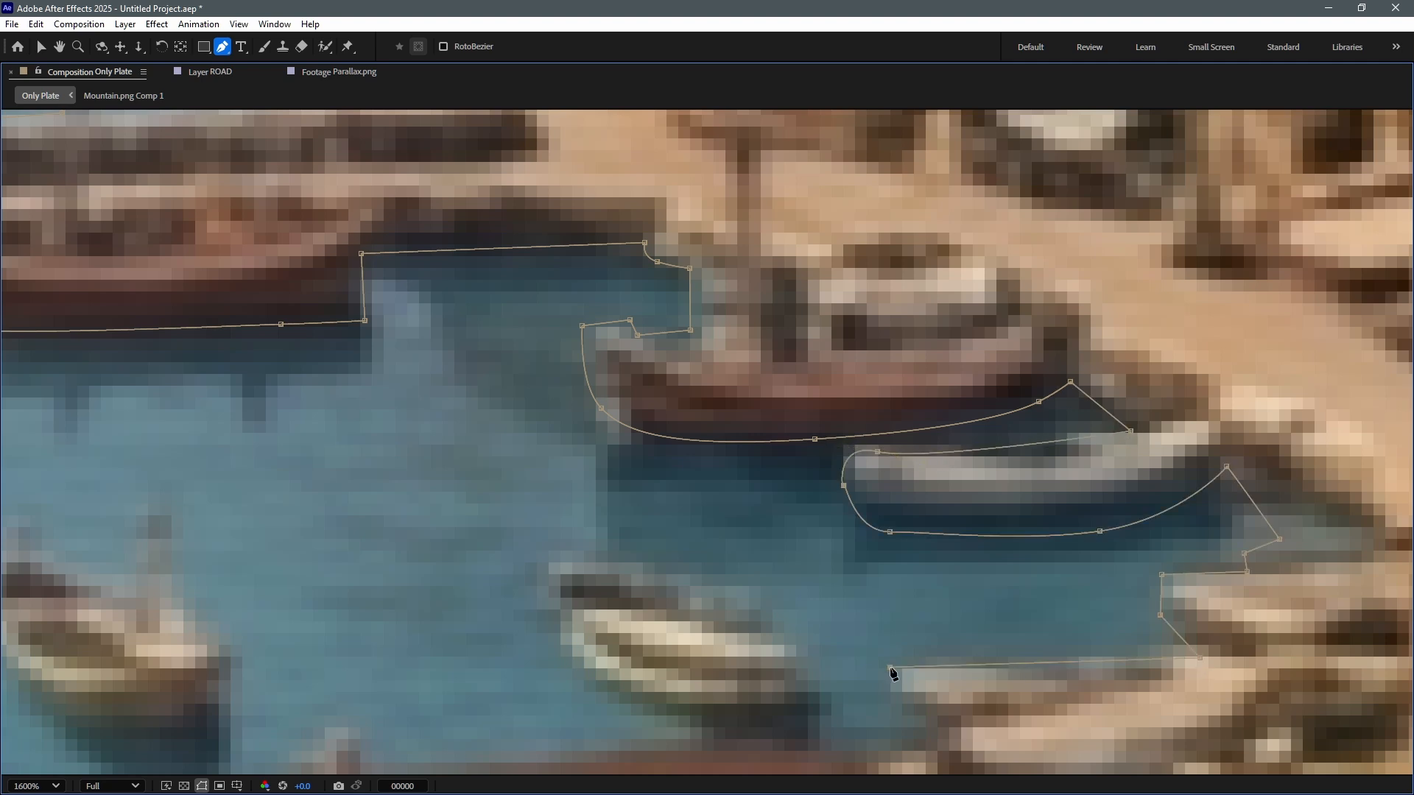
pyautogui.click(889, 707)
pyautogui.moveTo(1051, 650); pyautogui.dragTo(1057, 392)
pyautogui.click(976, 460)
pyautogui.click(915, 492)
pyautogui.click(821, 481)
# Trace the mask around the outline of the small boat floating off the shore.
pyautogui.moveTo(807, 396); pyautogui.dragTo(787, 347)
pyautogui.rightClick(787, 347)
pyautogui.click(760, 336)
pyautogui.click(569, 308)
pyautogui.moveTo(574, 393); pyautogui.dragTo(590, 414)
pyautogui.click(676, 458)
pyautogui.click(713, 466)
# Follow the top and chimney of the red roof below the small boat with the mask and continue down to the field.
pyautogui.click(714, 496)
pyautogui.click(366, 508)
pyautogui.click(361, 474)
pyautogui.click(327, 472)
pyautogui.click(767, 515)
pyautogui.click(765, 556)
# Close the village mask by running its lower edge across the field and out past the image's right side.
pyautogui.scroll(-1, 729, 529)
pyautogui.moveTo(515, 491); pyautogui.dragTo(761, 506)
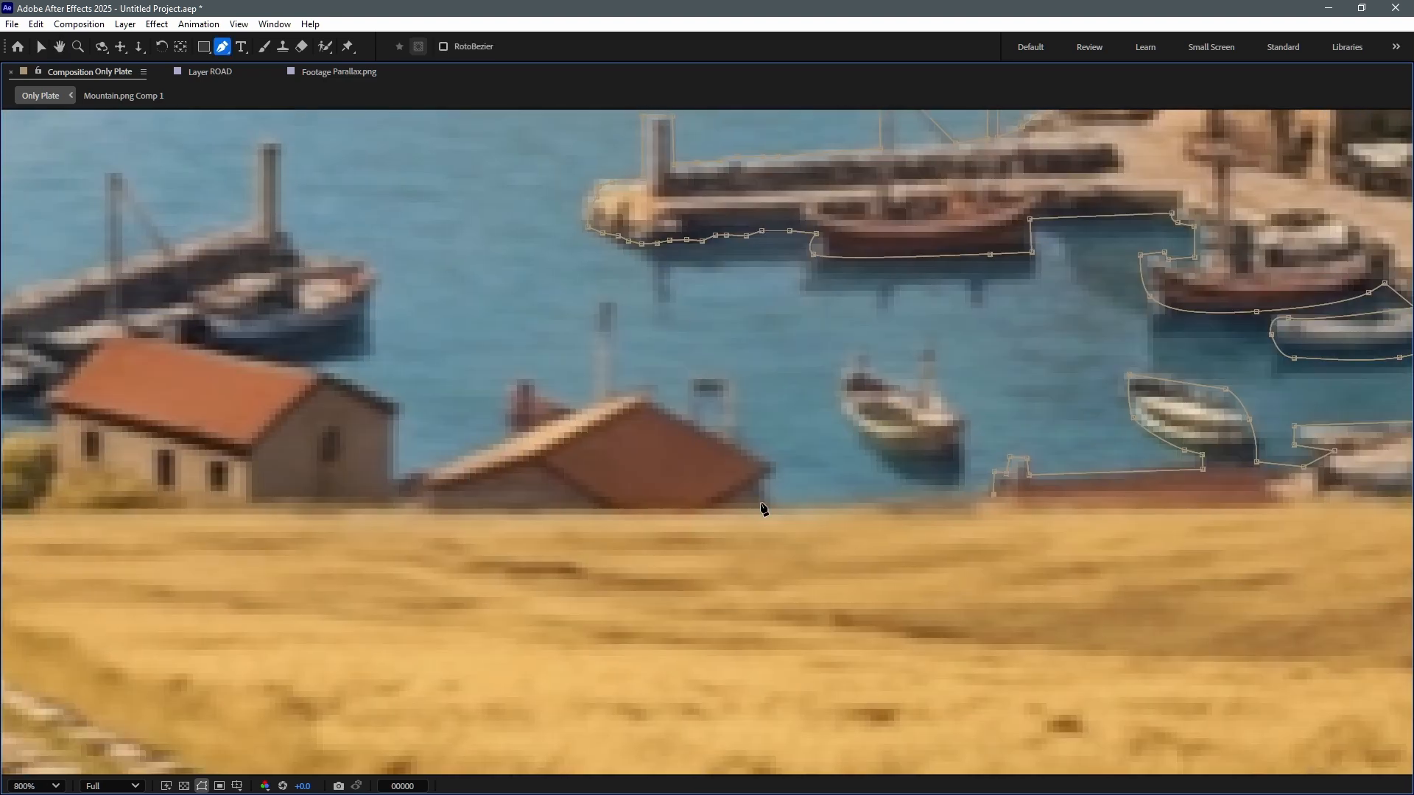
pyautogui.scroll(-2, 855, 364)
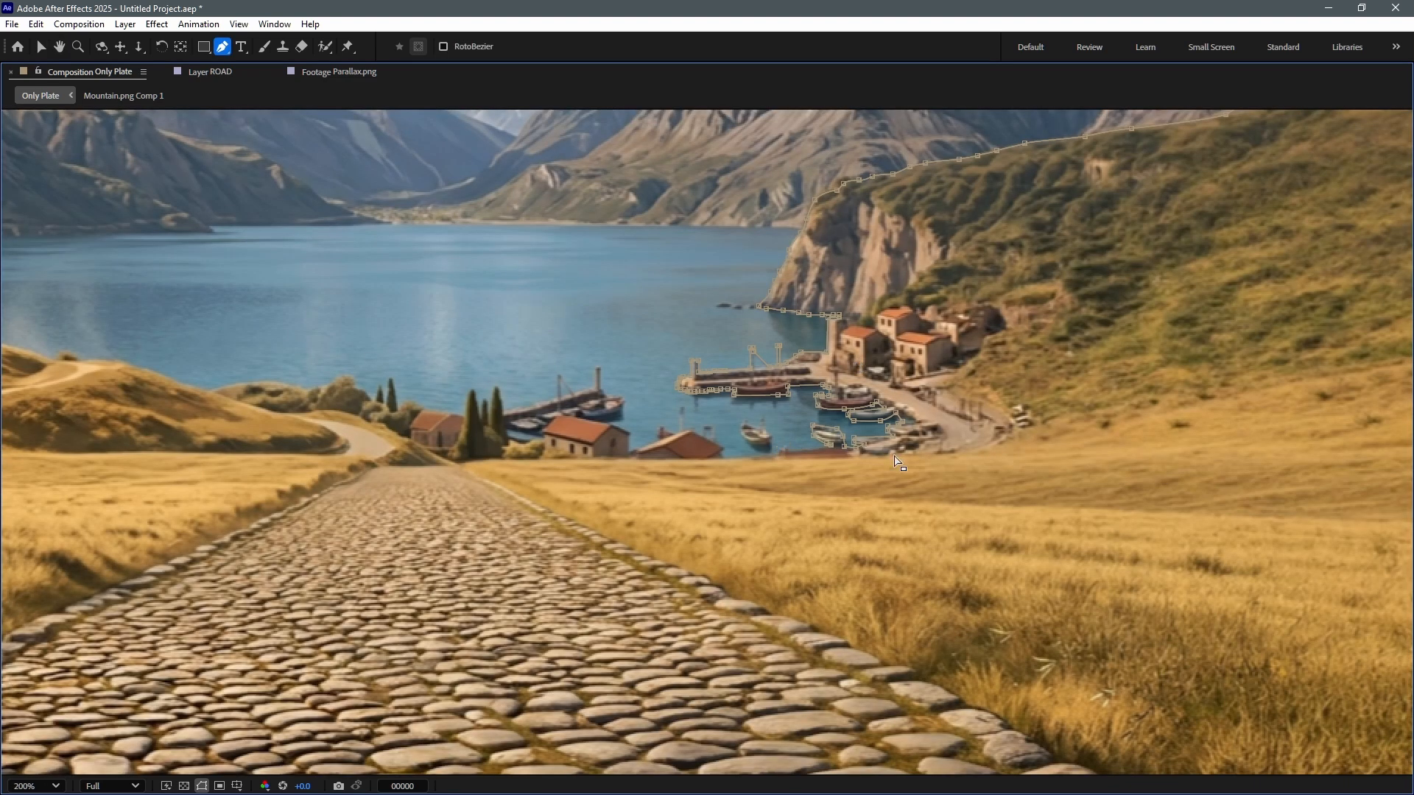
pyautogui.scroll(1, 896, 462)
pyautogui.moveTo(573, 446); pyautogui.dragTo(629, 449)
pyautogui.moveTo(1054, 411); pyautogui.dragTo(886, 455)
pyautogui.scroll(-3, 839, 466)
pyautogui.click(876, 377)
pyautogui.click(825, 336)
# Refine the mask points around the moored boats and the neighbouring quay edge to tighten the cut-out.
pyautogui.scroll(5, 732, 413)
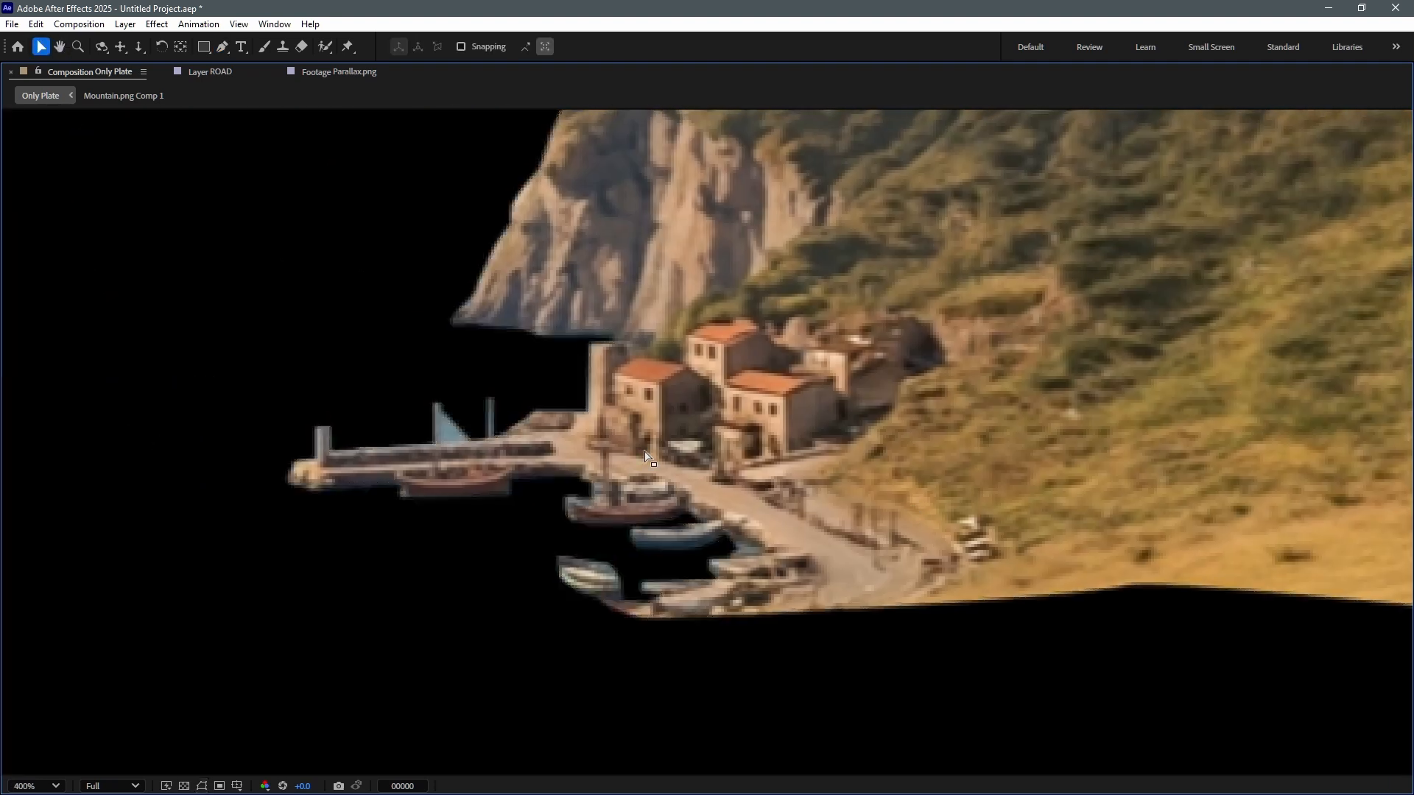
pyautogui.rightClick(903, 352)
pyautogui.click(1140, 439)
pyautogui.scroll(-1, 996, 492)
pyautogui.scroll(1, 1070, 496)
pyautogui.hscroll(3, 966, 431)
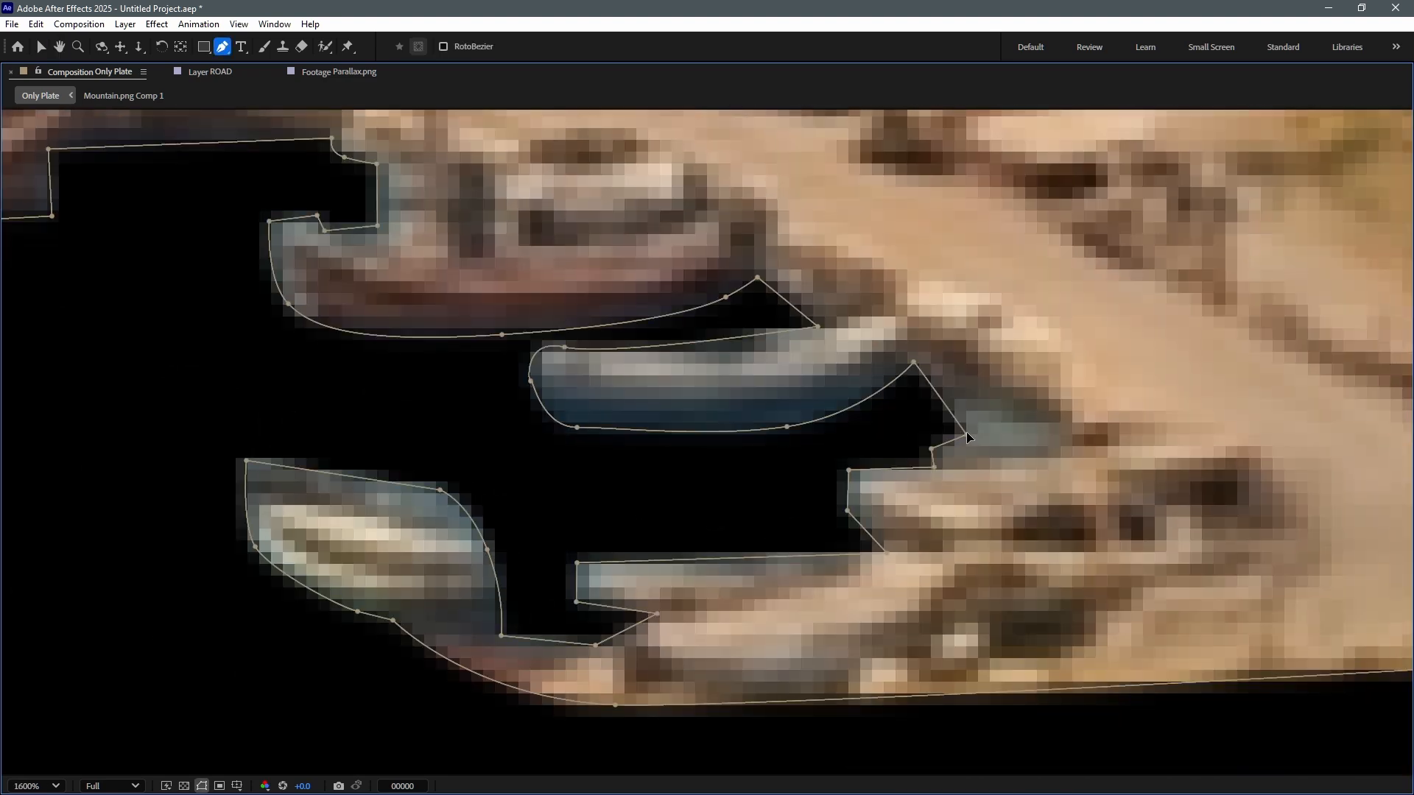
pyautogui.click(630, 429)
pyautogui.moveTo(632, 429); pyautogui.dragTo(656, 441)
pyautogui.moveTo(551, 427); pyautogui.dragTo(593, 422)
pyautogui.moveTo(817, 326); pyautogui.dragTo(858, 336)
pyautogui.moveTo(347, 476); pyautogui.dragTo(404, 515)
pyautogui.scroll(-2, 711, 435)
pyautogui.scroll(-2, 723, 407)
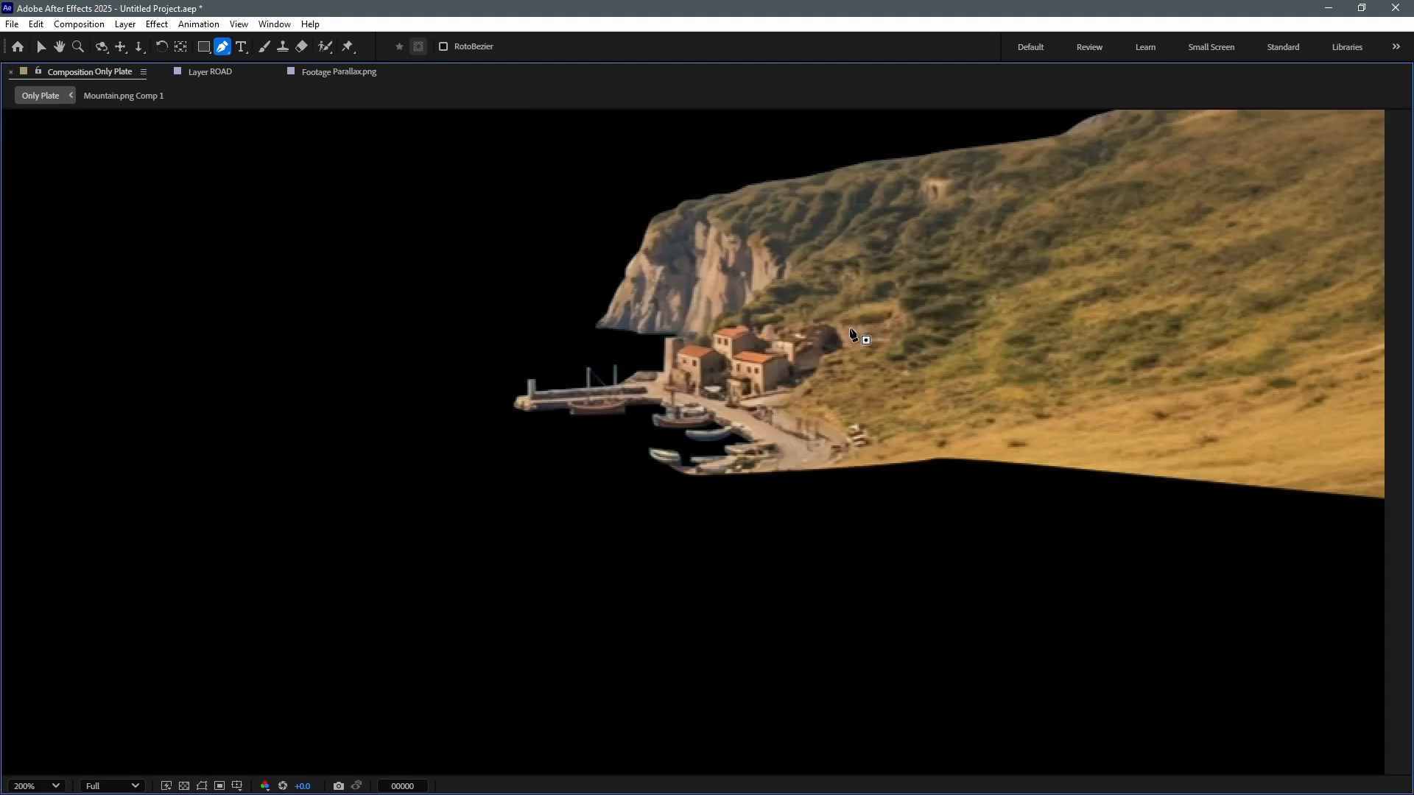
# Restore the full workspace and rename the masked village hillside layer as Valley.
pyautogui.press('`')
pyautogui.click(127, 679)
pyautogui.press('Return')
pyautogui.write('Valley')
pyautogui.press('Return')
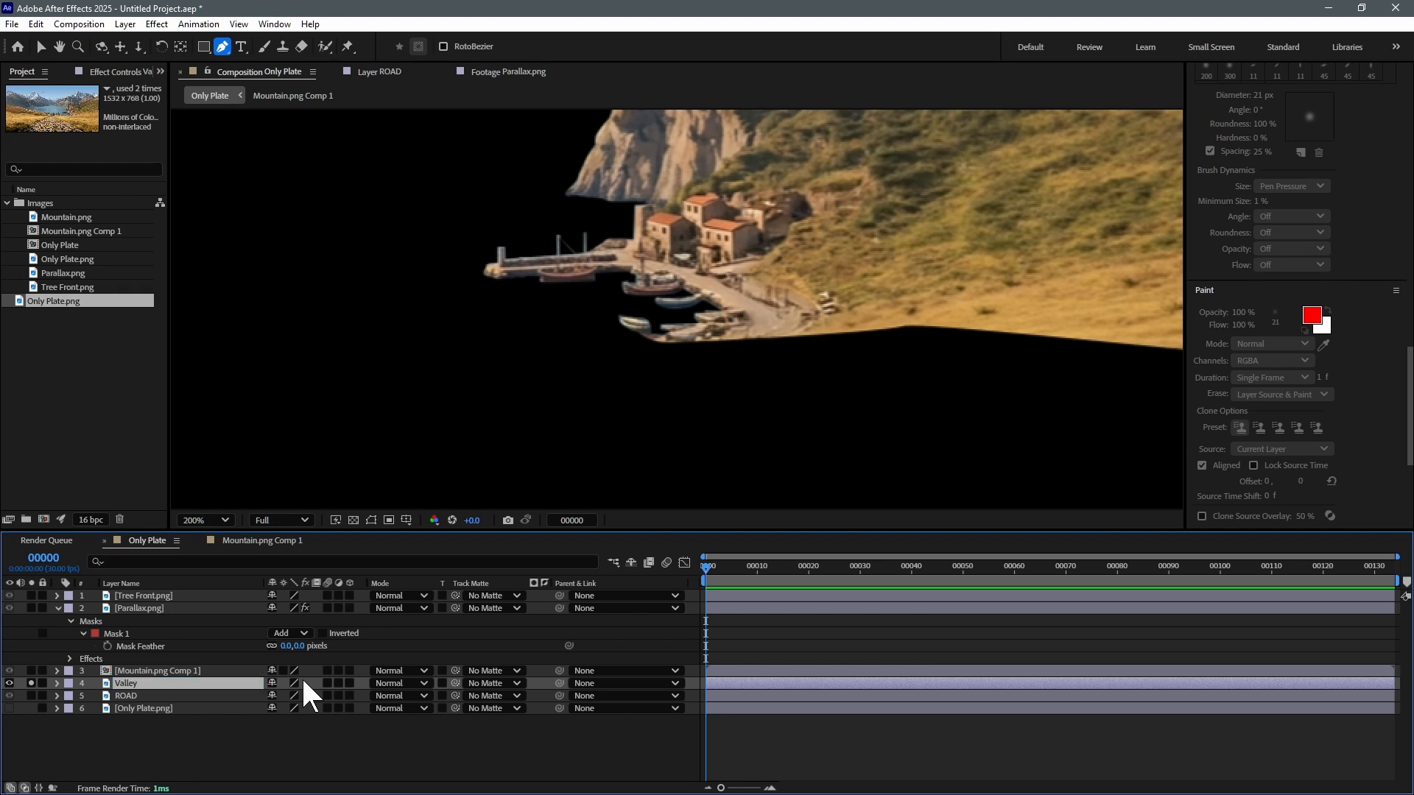
# Solo ROAD, Mountain.png Comp 1, Parallax.png and Tree Front.png with Valley to check the composite, and hide the layer controls.
pyautogui.click(30, 693)
pyautogui.click(31, 671)
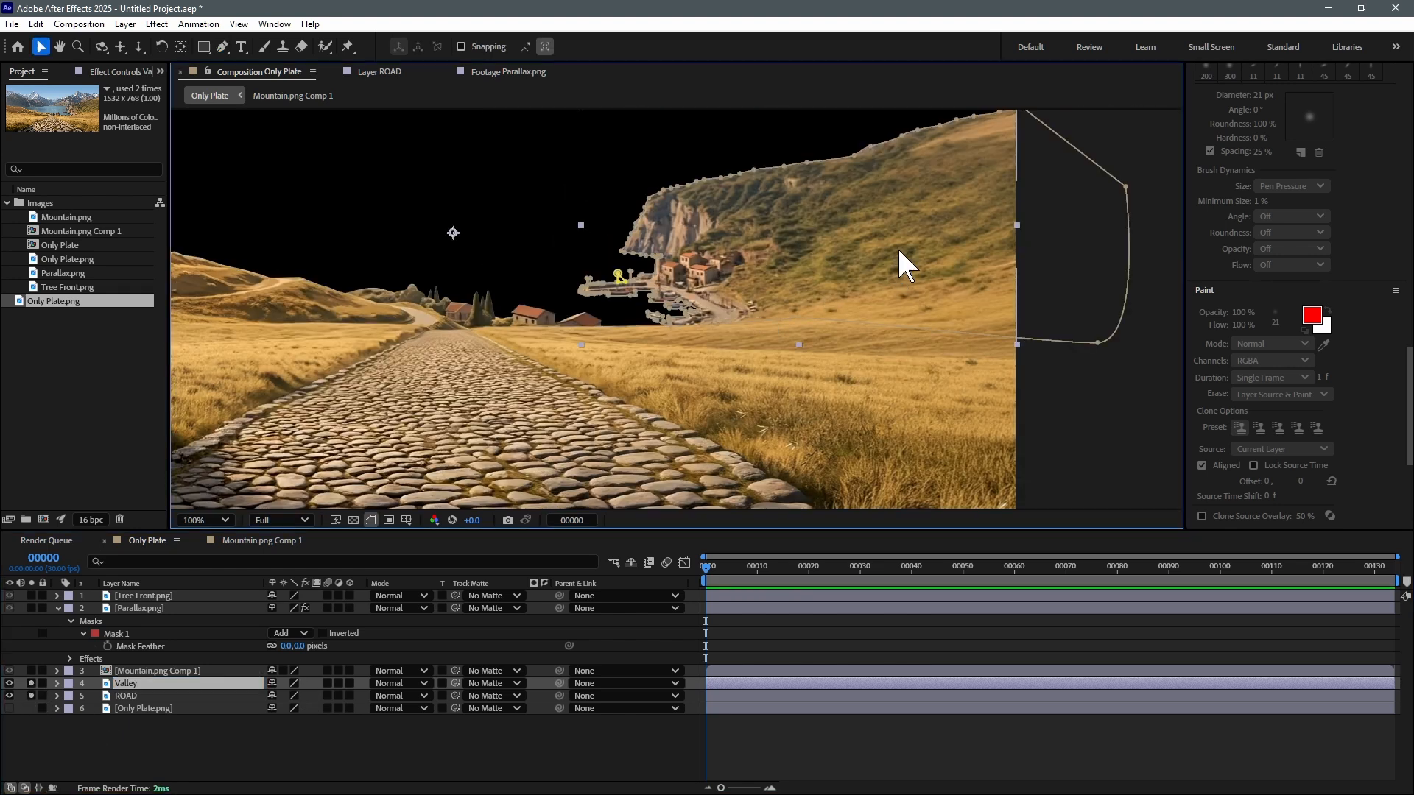
pyautogui.scroll(-3, 900, 262)
pyautogui.press('v')
pyautogui.click(31, 596)
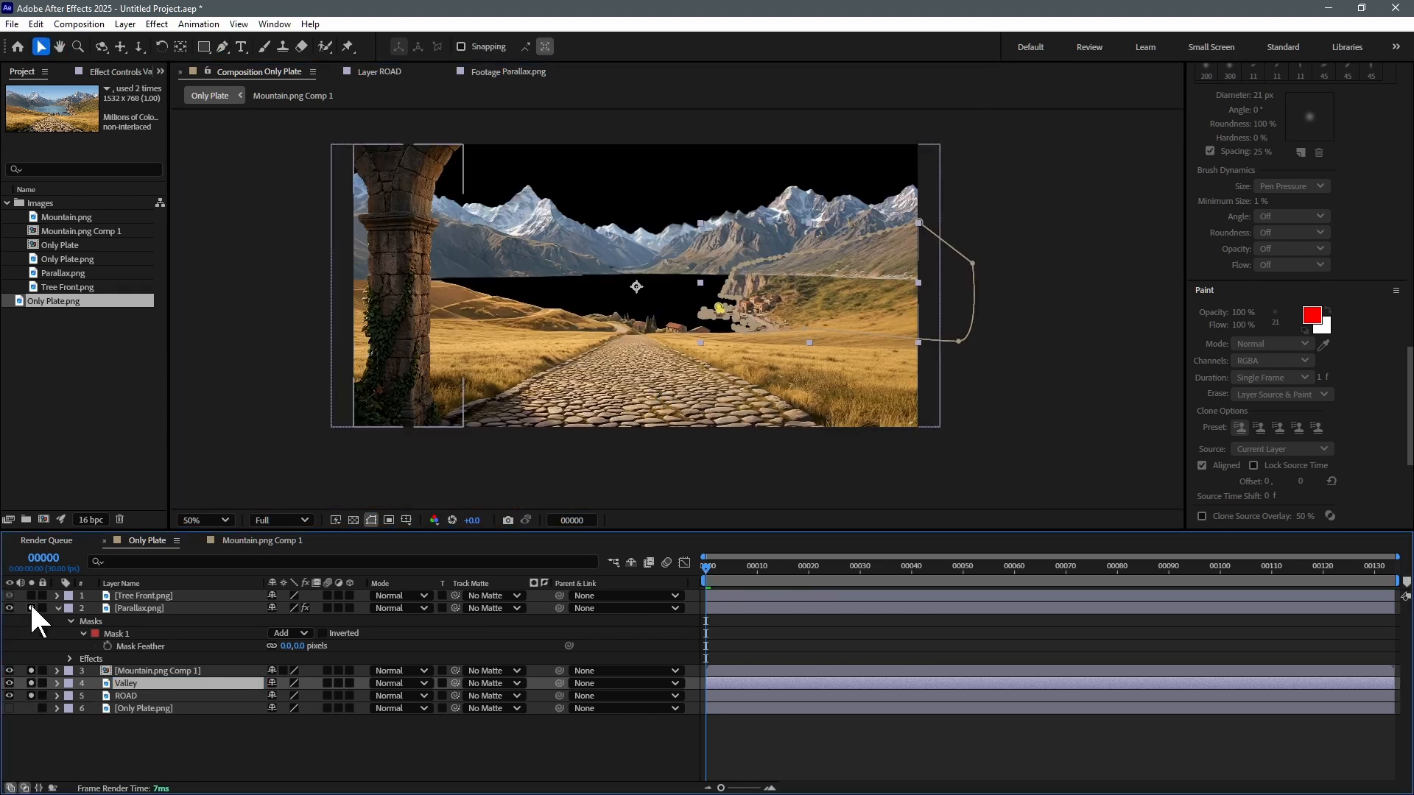
pyautogui.click(31, 609)
pyautogui.hotkey('ctrl', 'shift', 'h')
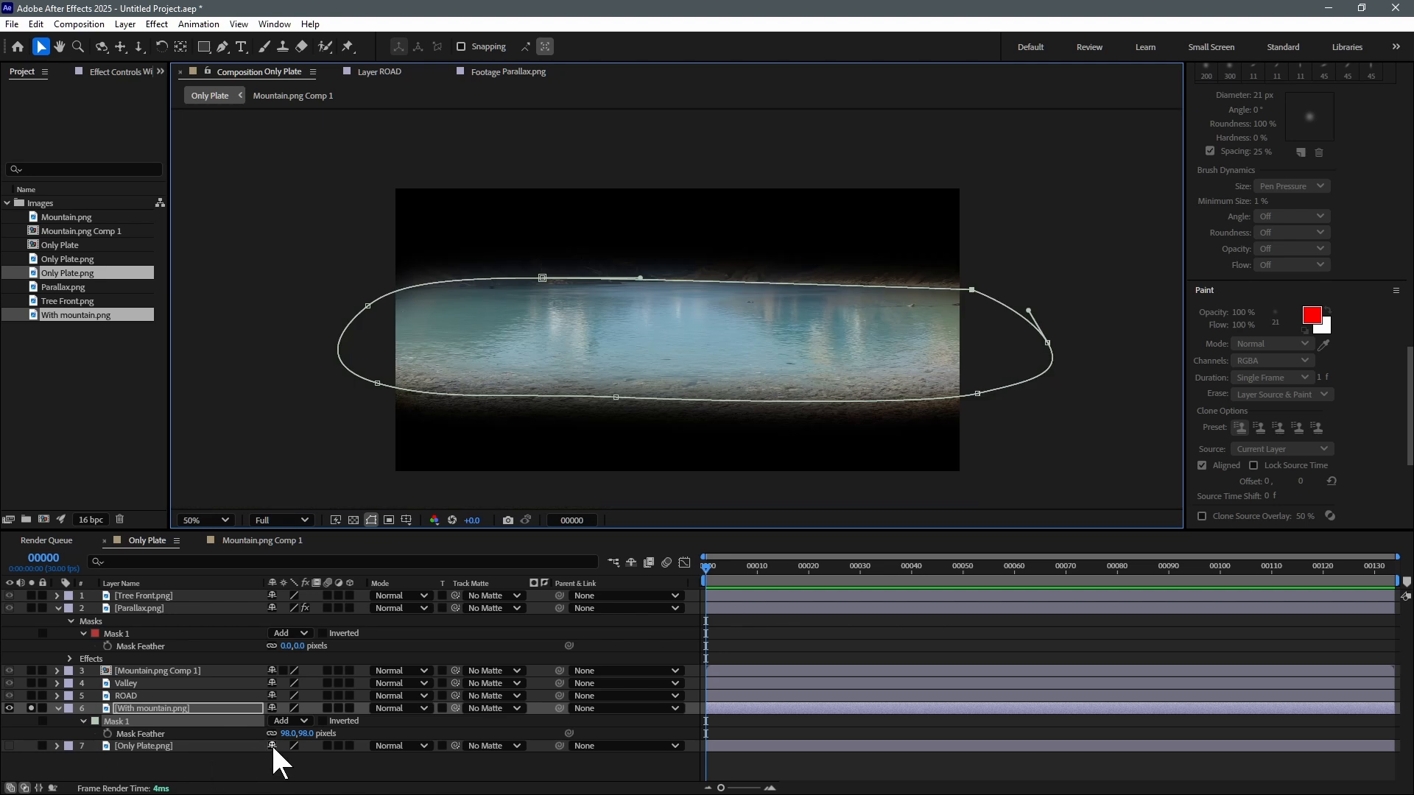
# Set the mask feather of With mountain.png's Mask 1 to 0 pixels.
pyautogui.click(292, 734)
pyautogui.press('BackSpace')
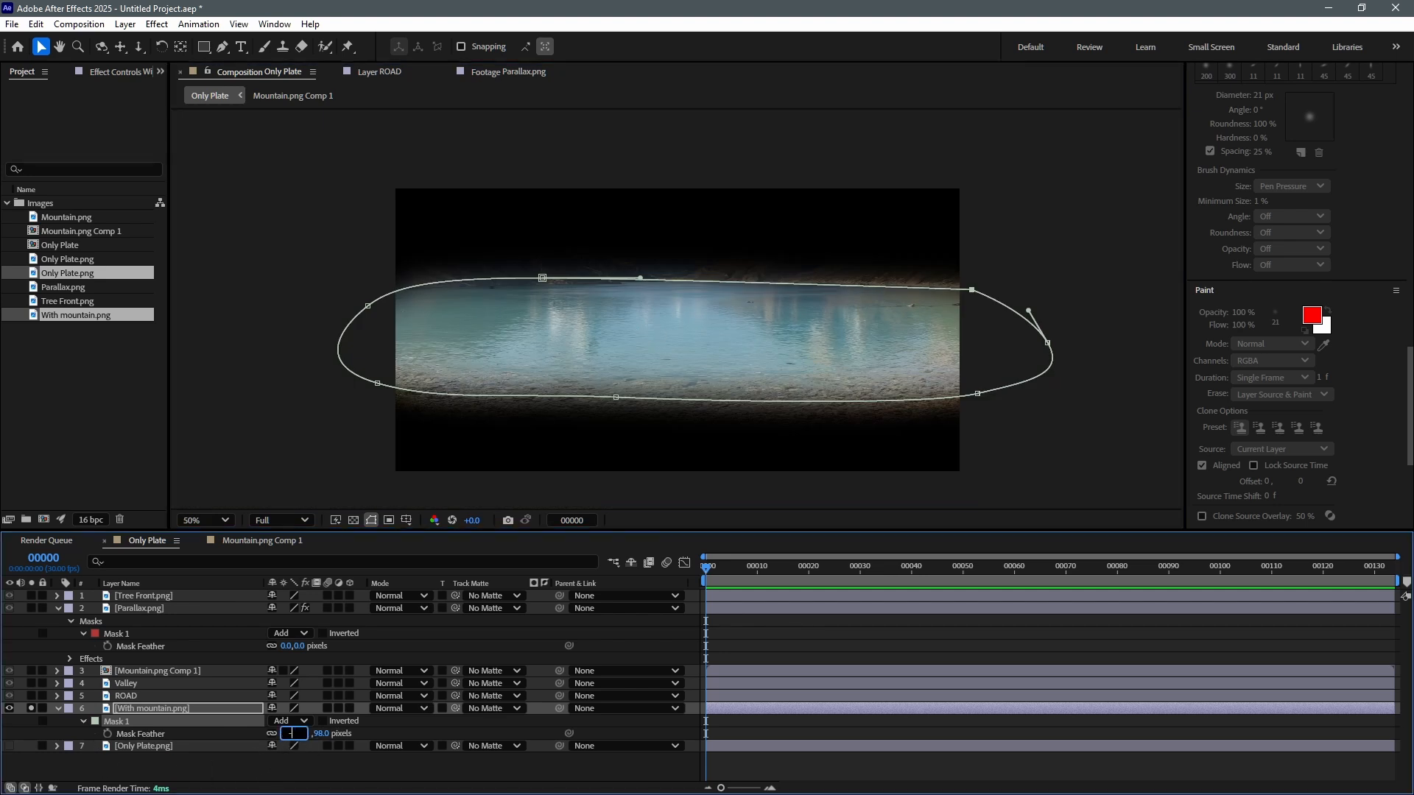
pyautogui.press('Return')
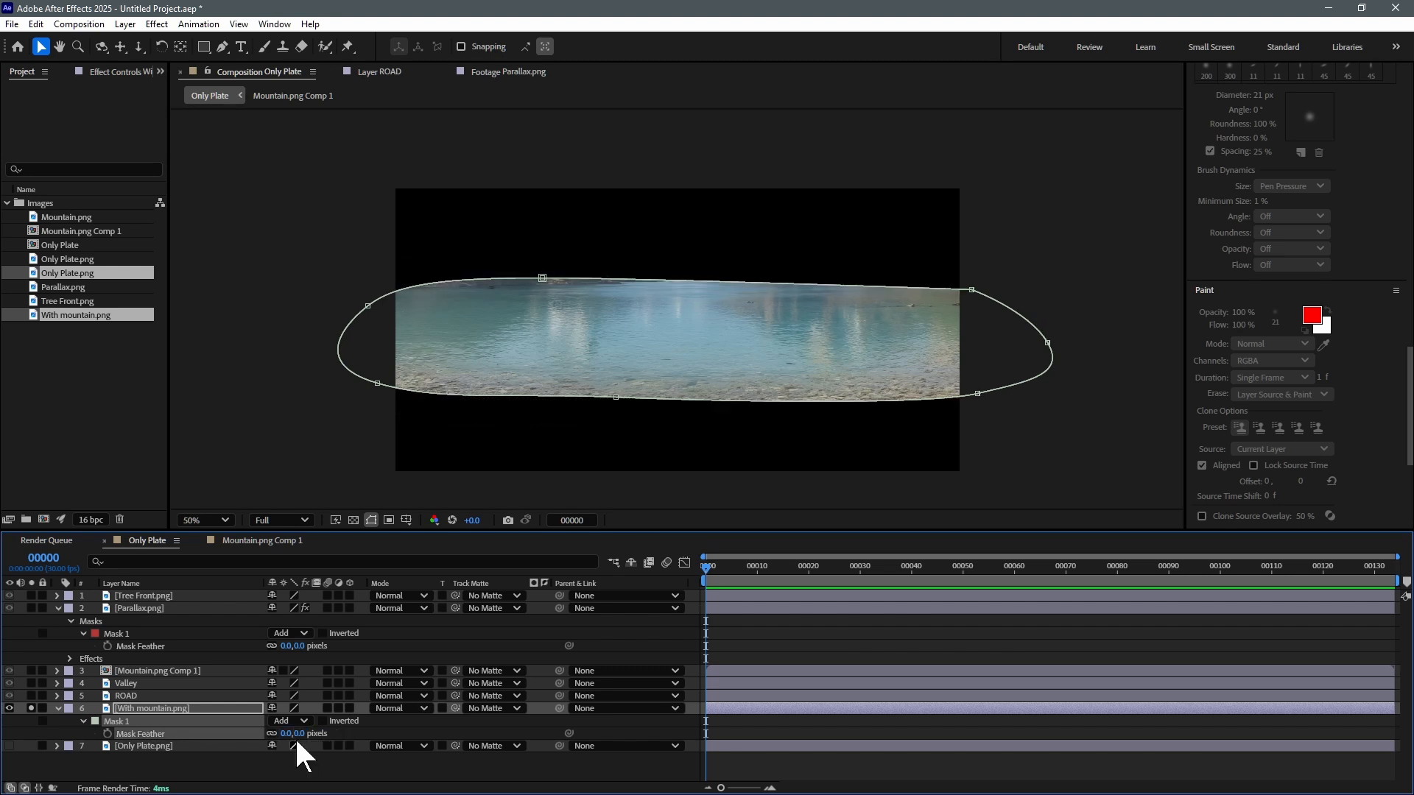
pyautogui.hotkey('ctrl', 'shift', 'h')
pyautogui.hotkey('ctrl', 'shift', 'h')
pyautogui.scroll(1, 612, 316)
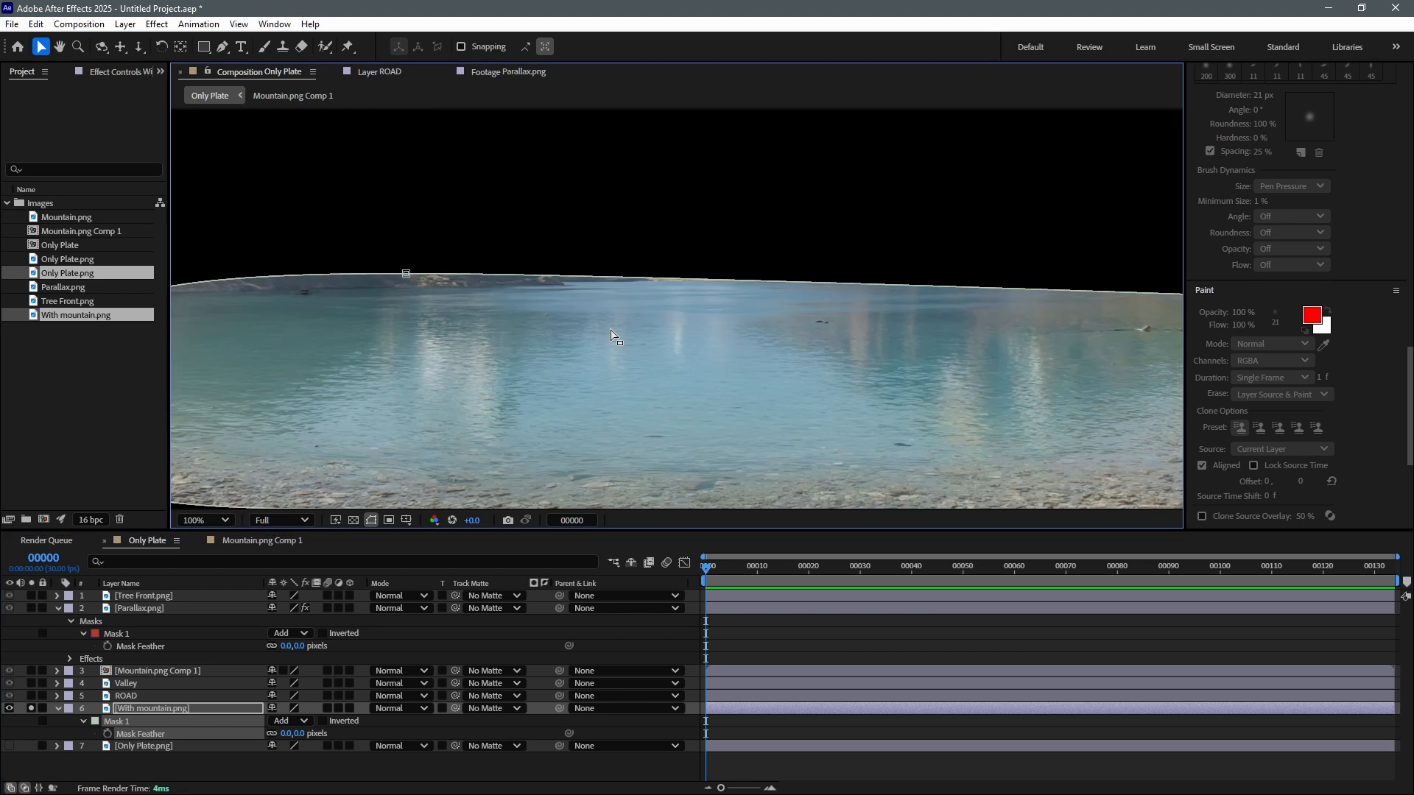
# Add feather points along the lake mask's upper edge with the Mask Feather Tool and pull the middle one upward.
pyautogui.click(221, 47)
pyautogui.click(220, 47)
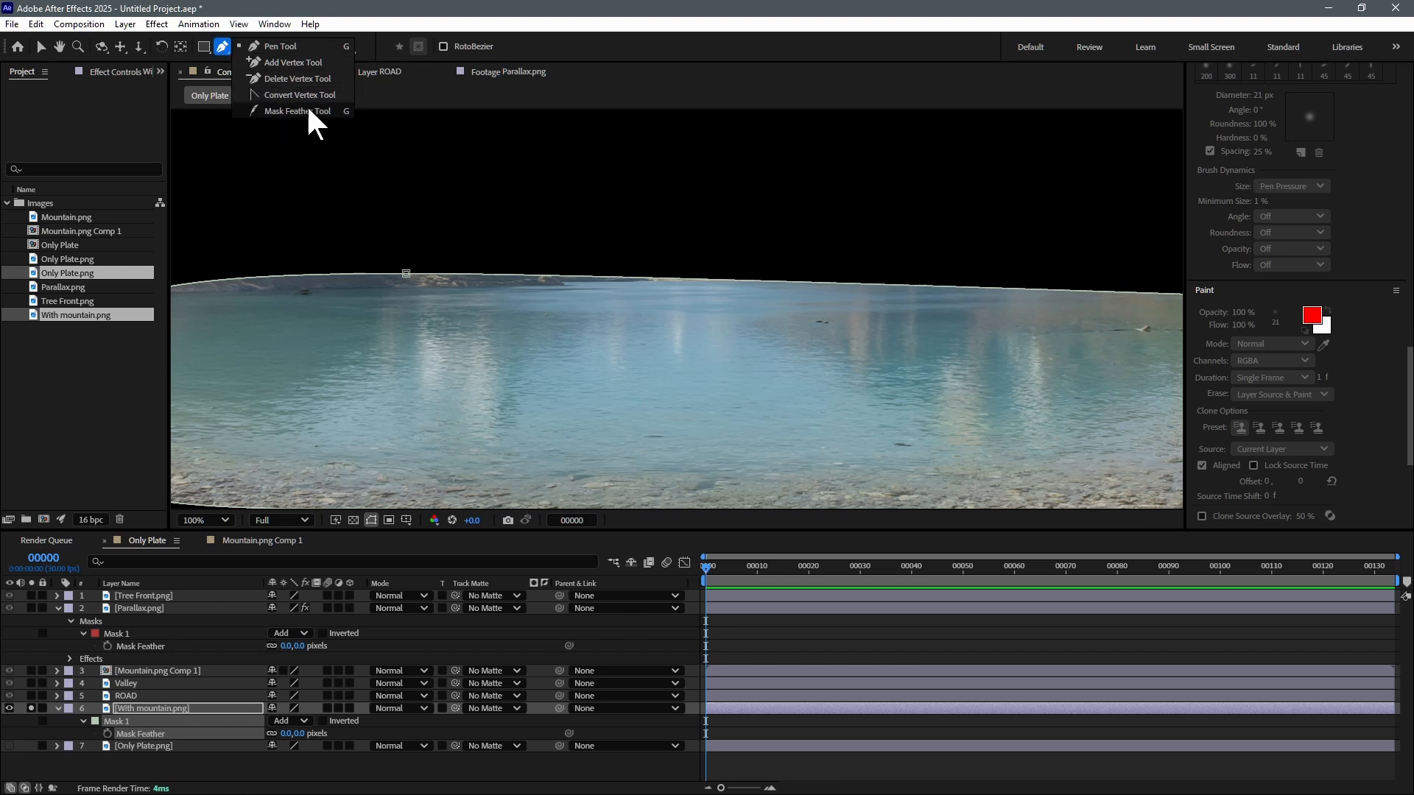
pyautogui.click(285, 111)
pyautogui.scroll(-2, 735, 416)
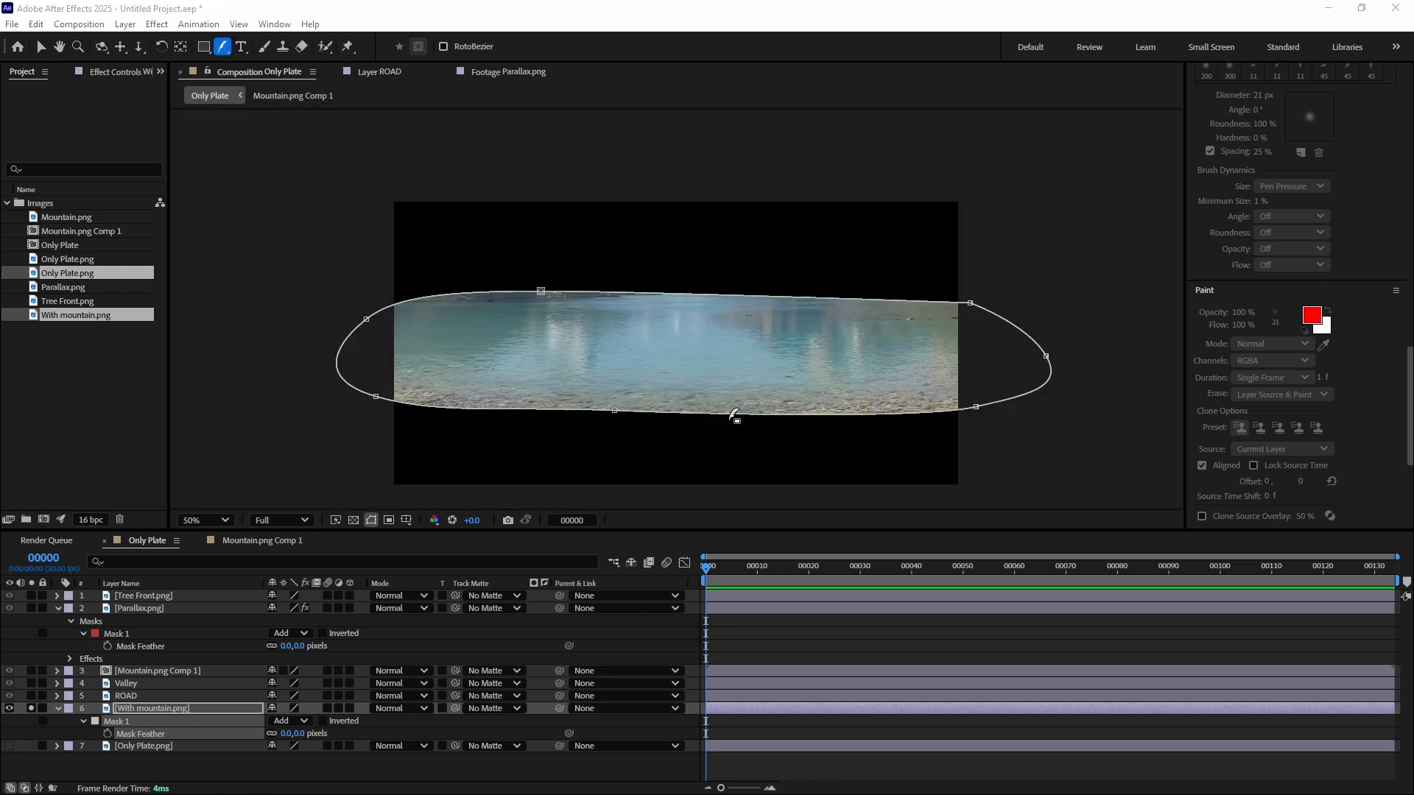
pyautogui.click(576, 293)
pyautogui.scroll(1, 585, 315)
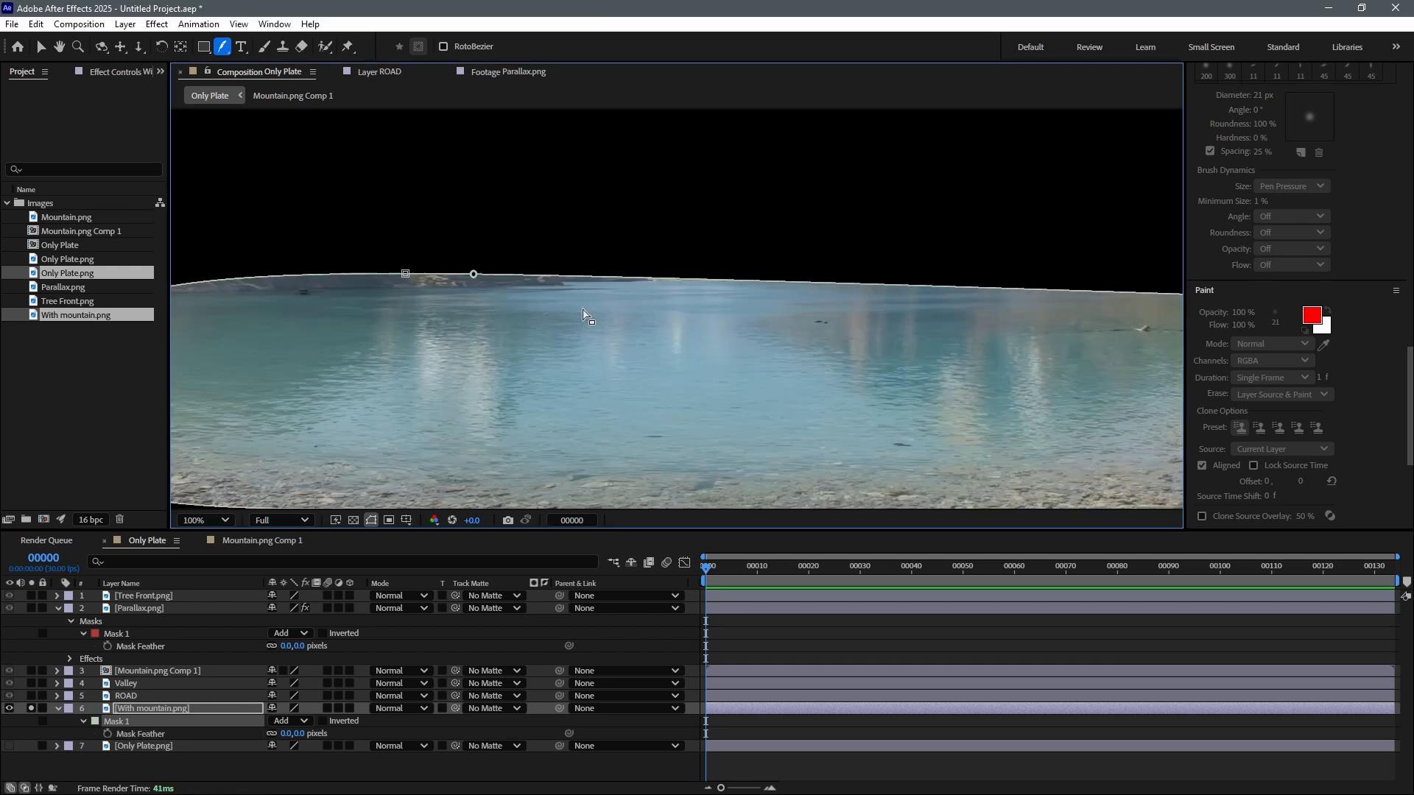
pyautogui.click(566, 276)
pyautogui.click(666, 279)
pyautogui.moveTo(564, 276); pyautogui.dragTo(561, 163)
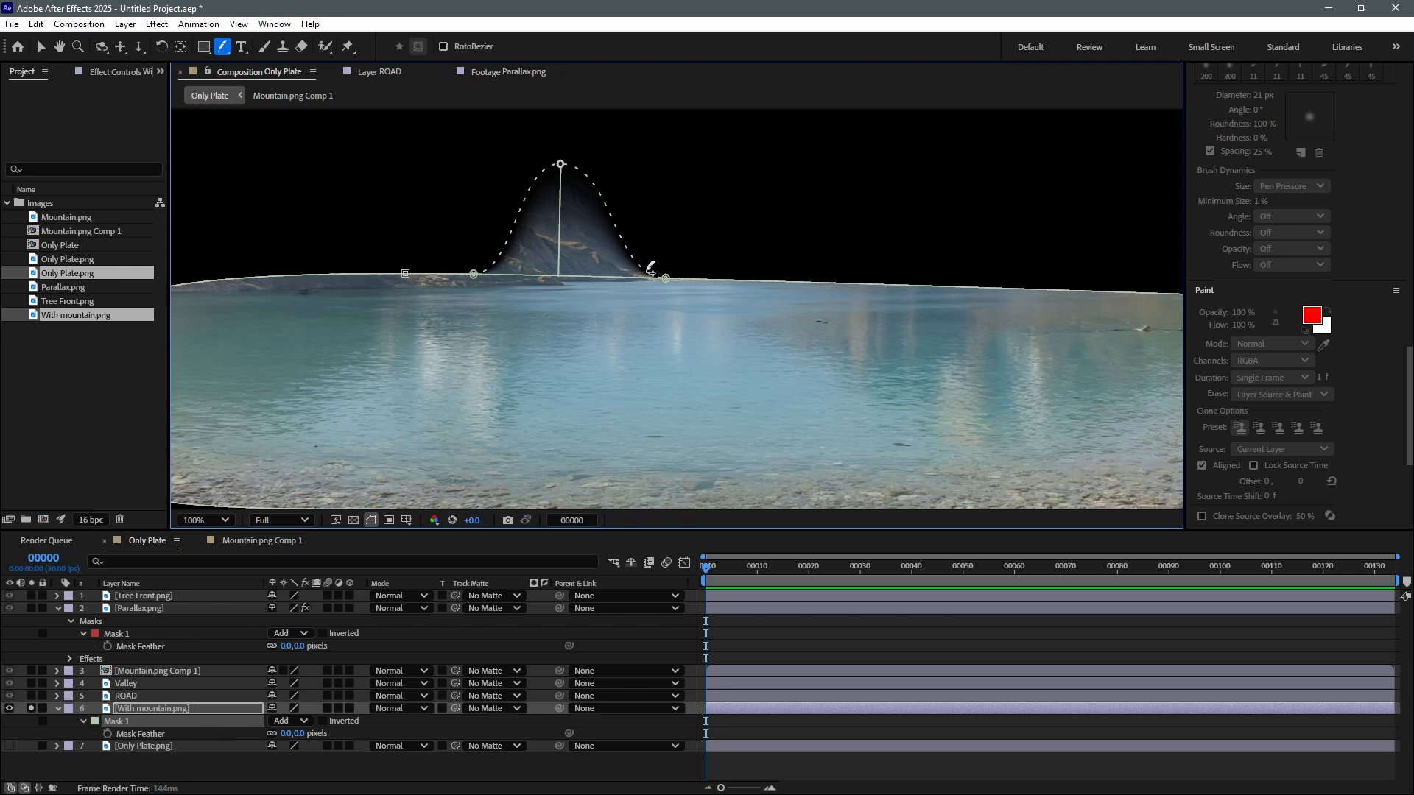
# Add more feather points along the lake mask and pull them outward to widen the feather over the shoreline and left end.
pyautogui.click(759, 280)
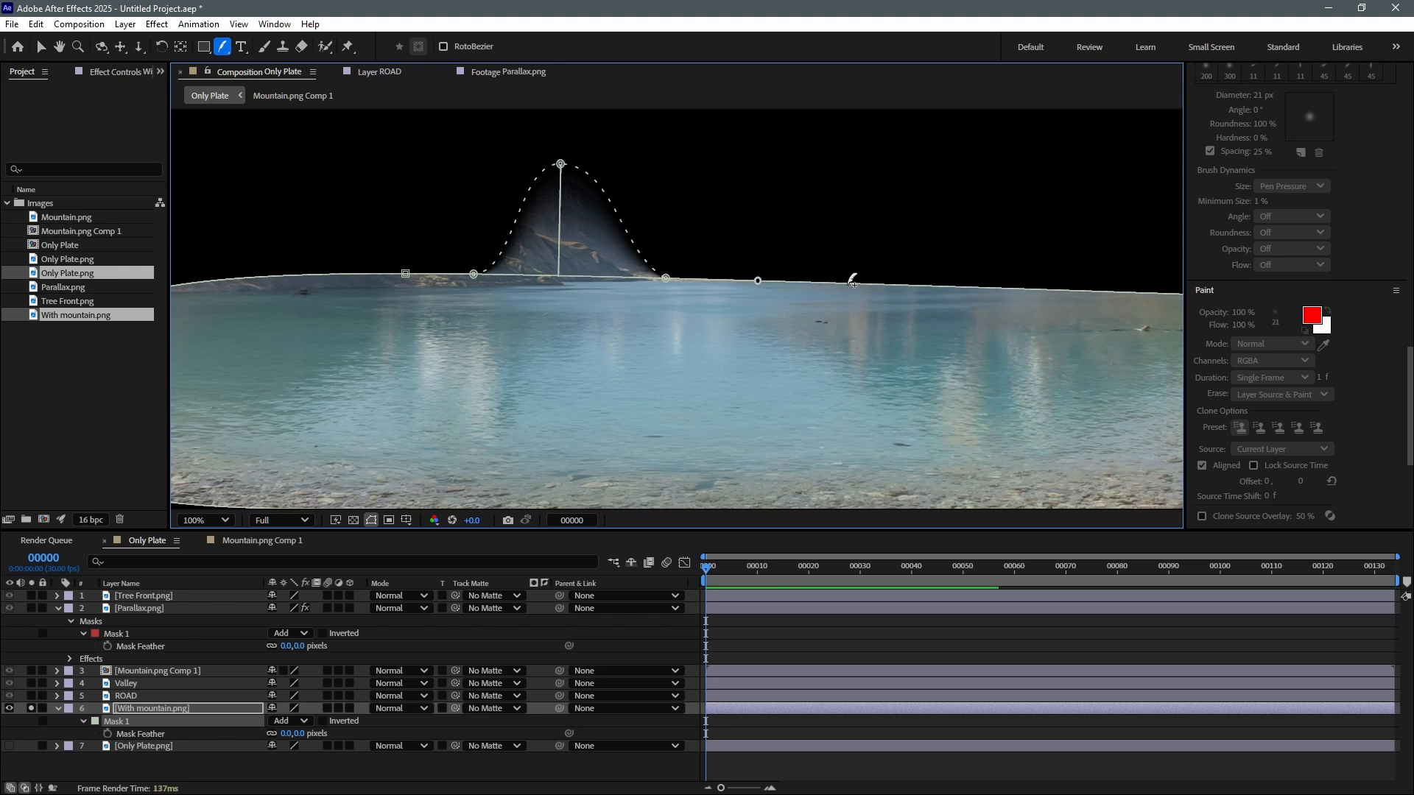
pyautogui.click(887, 285)
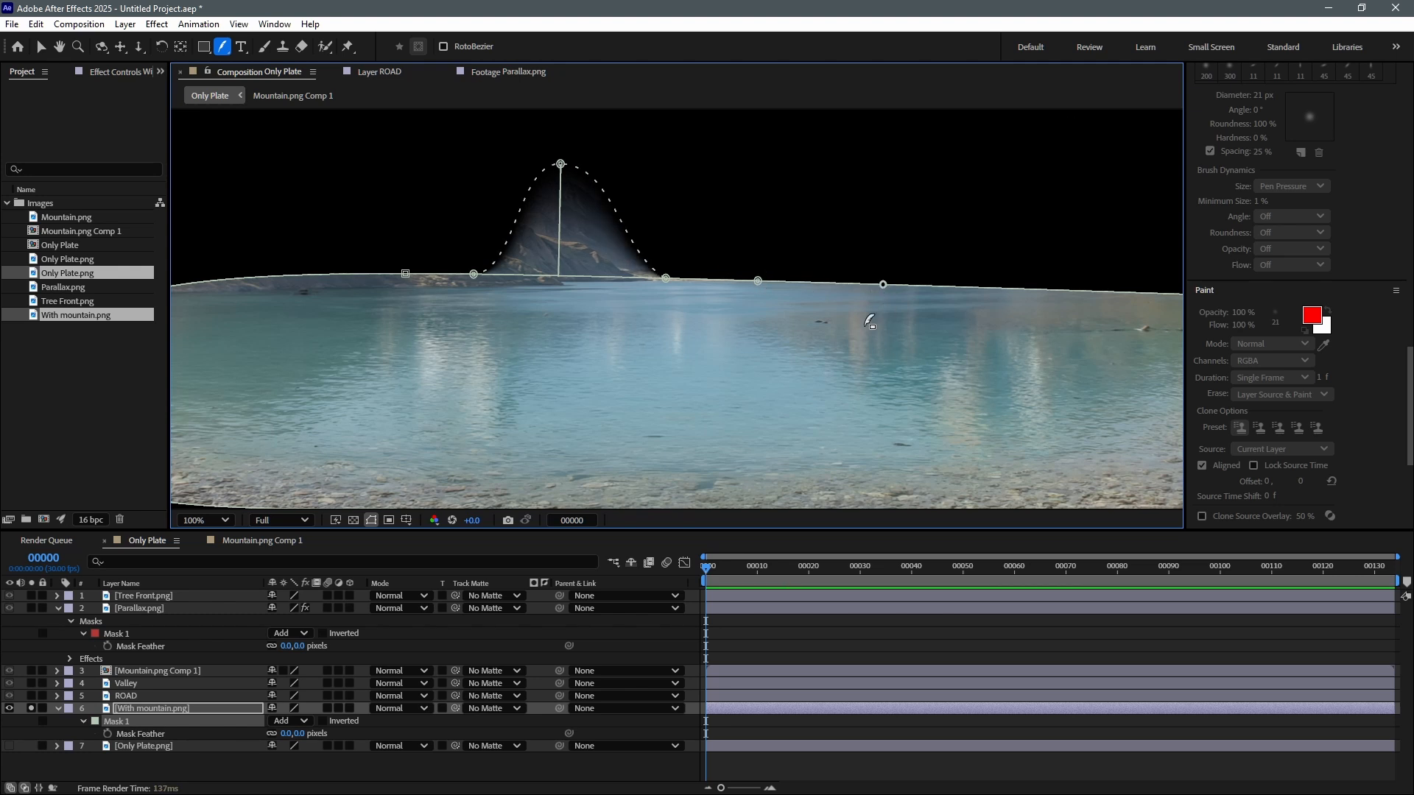
pyautogui.moveTo(759, 280); pyautogui.dragTo(763, 204)
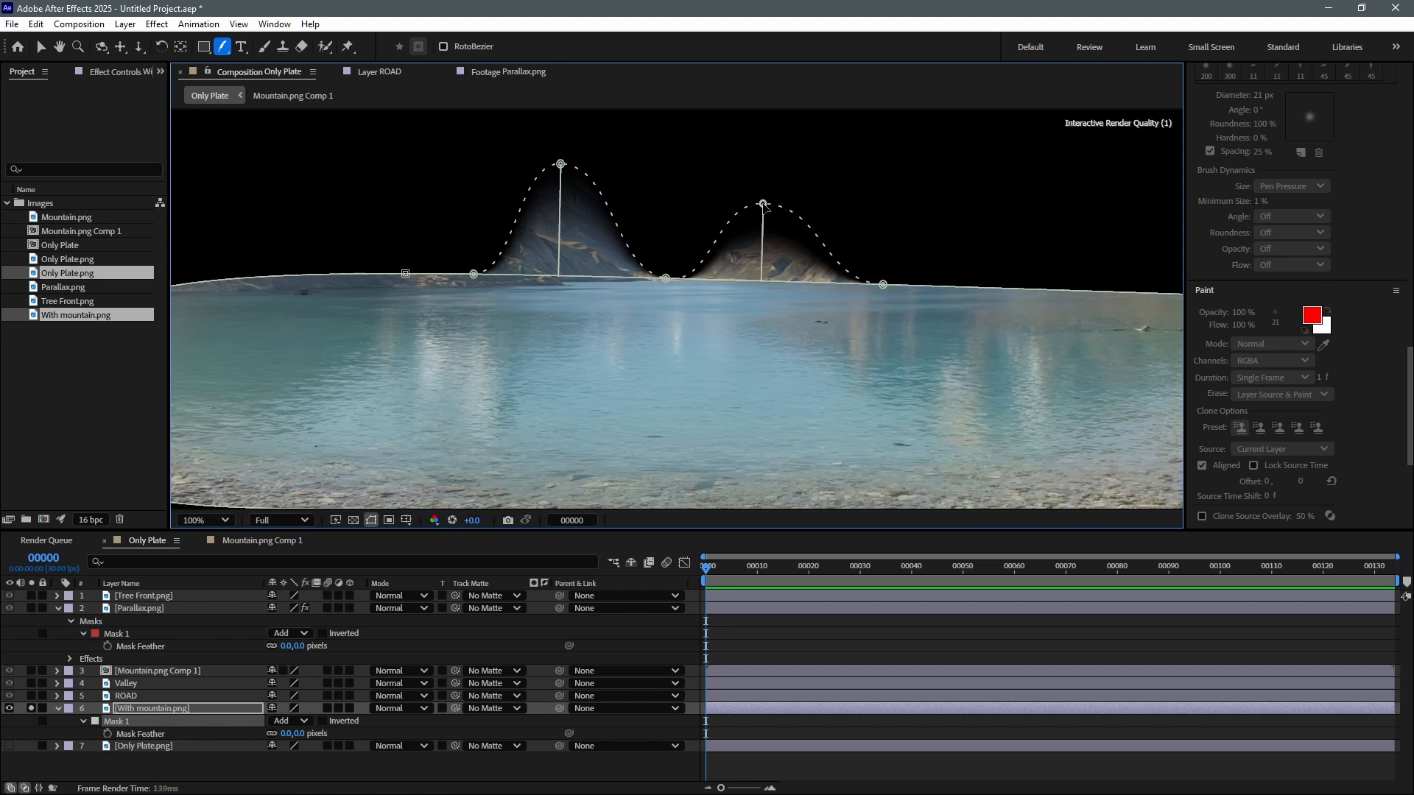
pyautogui.moveTo(663, 278); pyautogui.dragTo(674, 189)
pyautogui.hotkey('ctrl', 'shift', 'f')
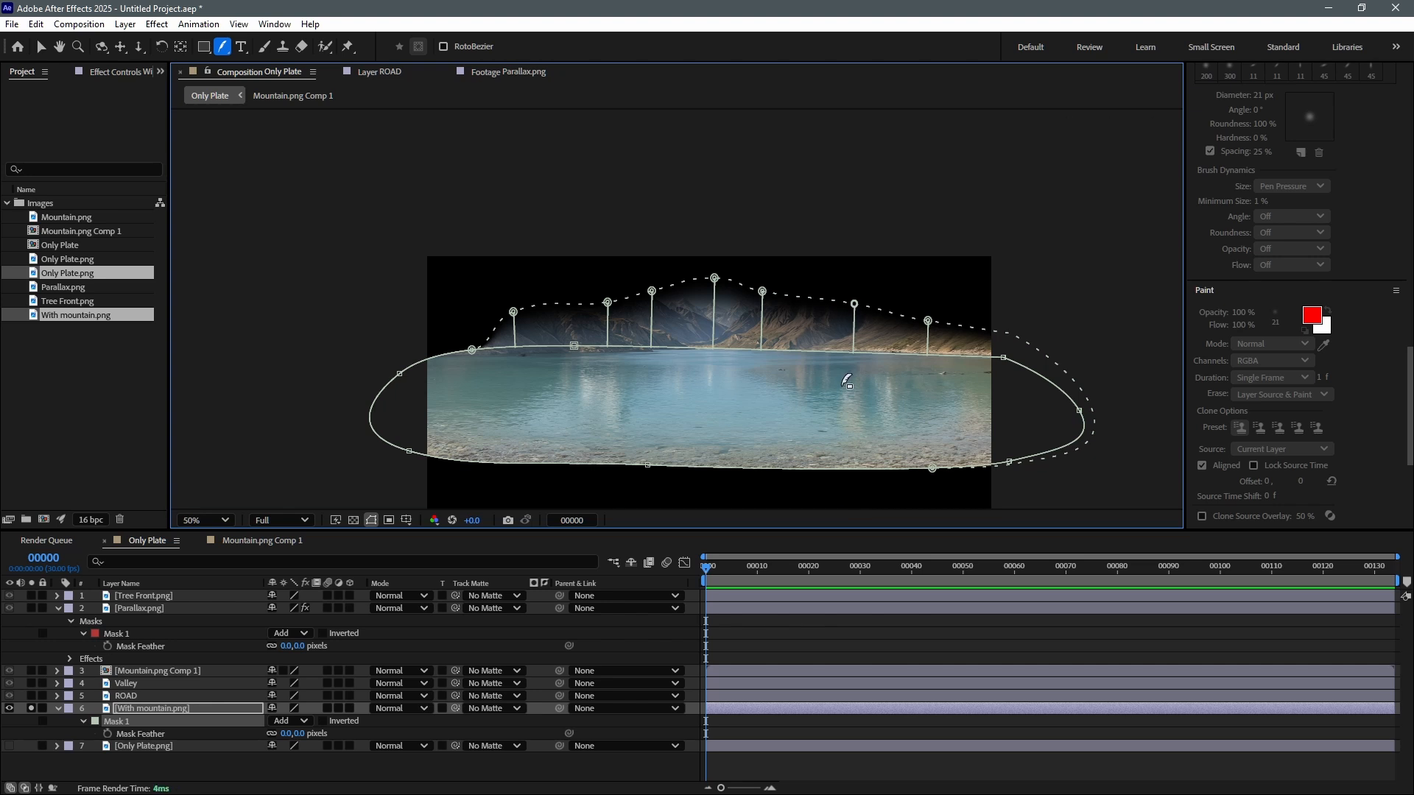
pyautogui.moveTo(472, 350); pyautogui.dragTo(465, 330)
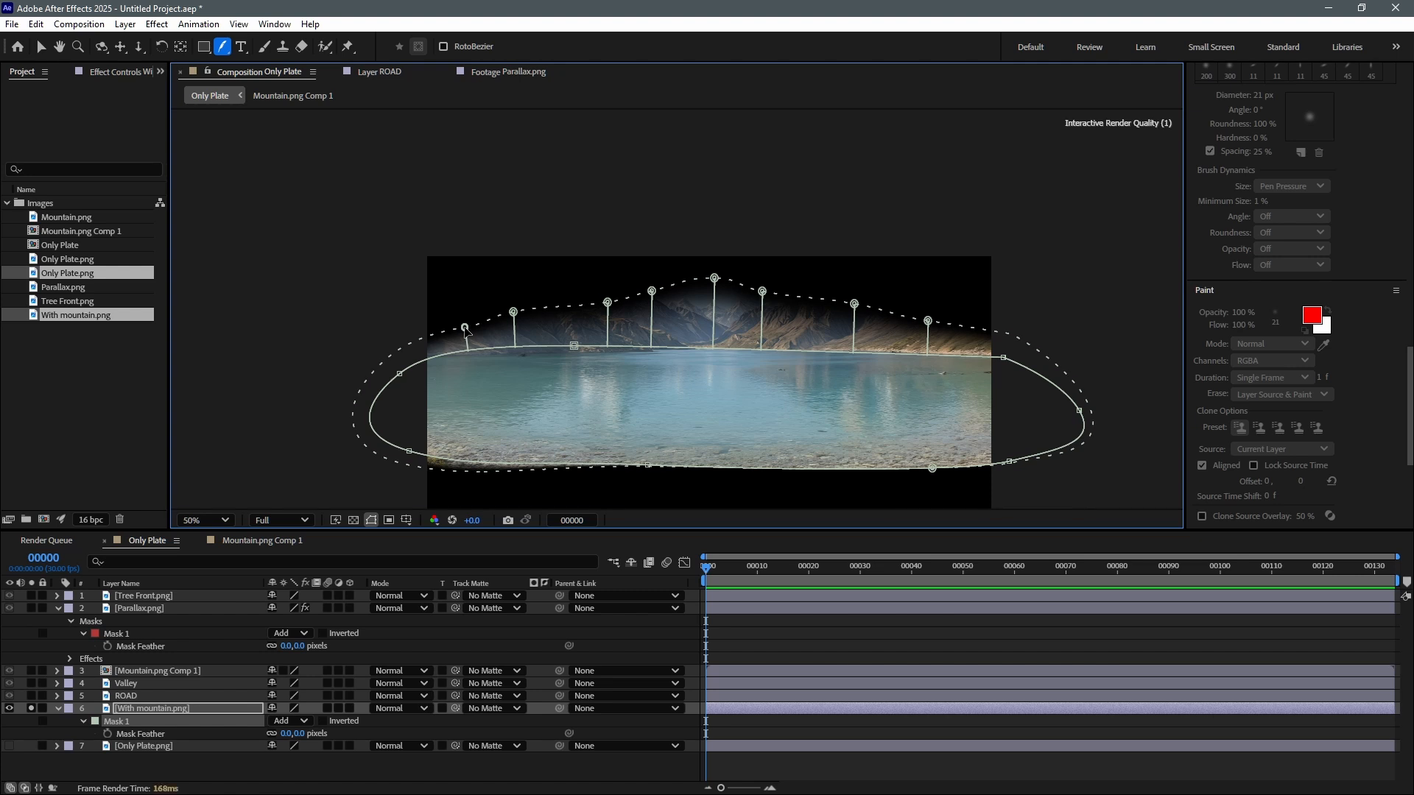
pyautogui.moveTo(472, 472); pyautogui.dragTo(466, 462)
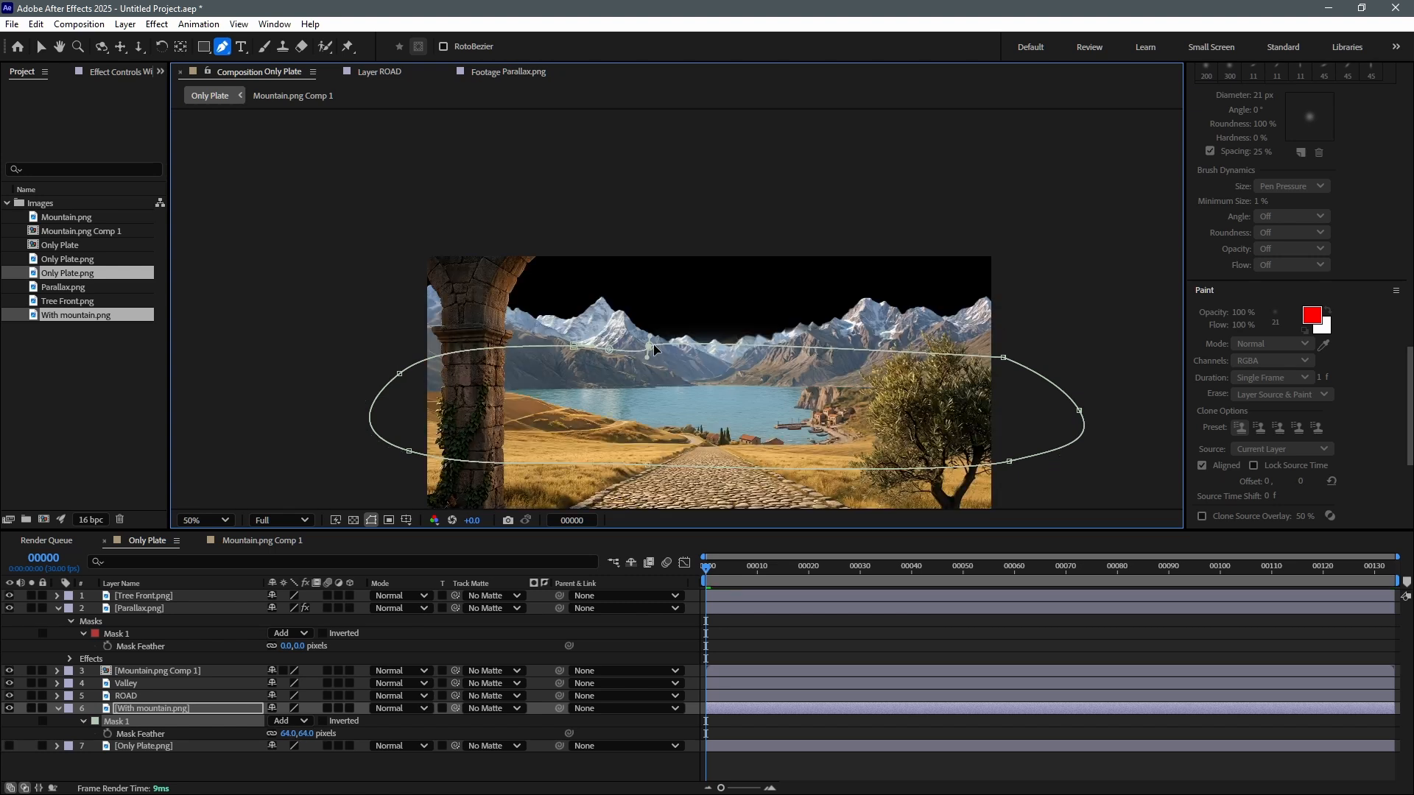
# Lower the upper edge of the With mountain.png mask towards the far shore at its middle and right-hand points.
pyautogui.moveTo(652, 348); pyautogui.dragTo(656, 367)
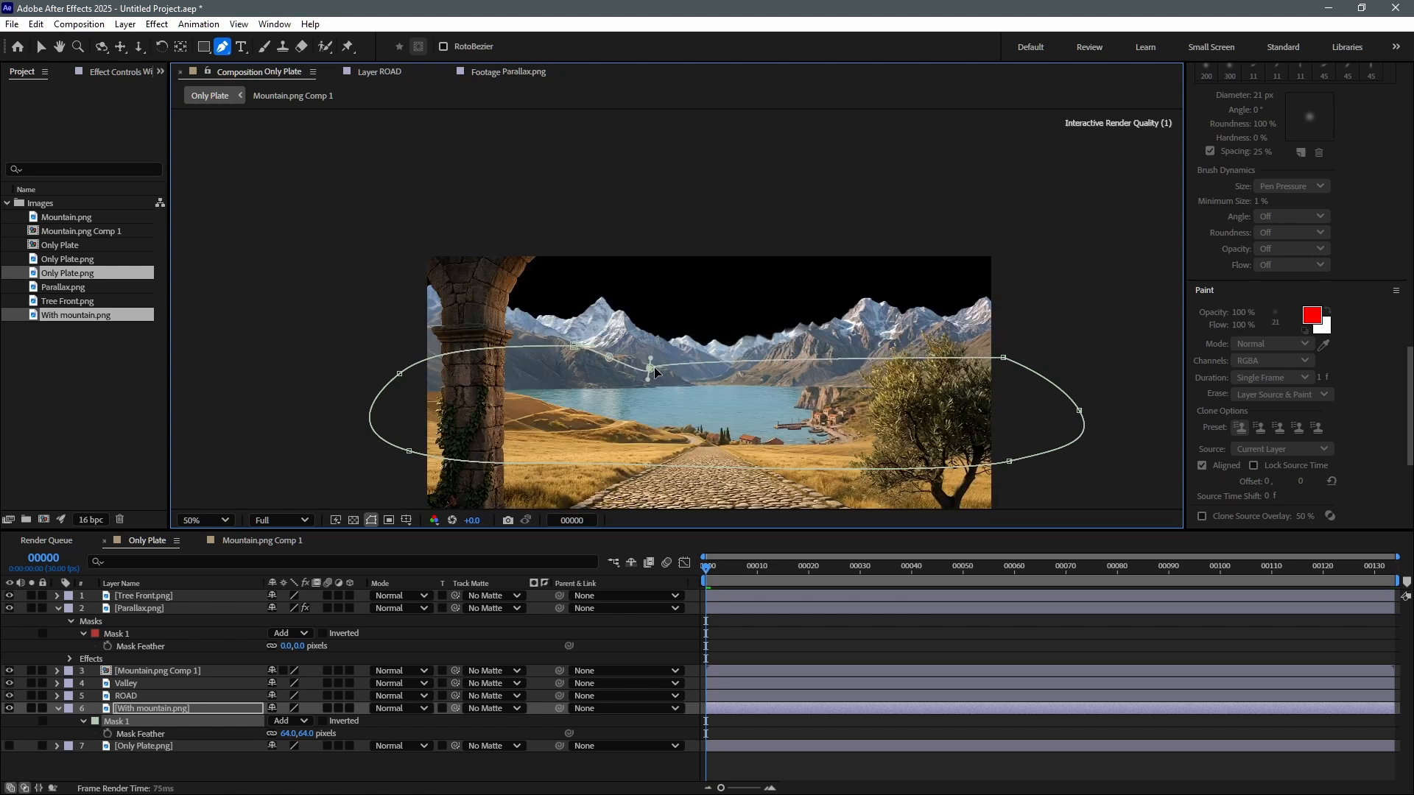
pyautogui.moveTo(1000, 364); pyautogui.dragTo(1003, 372)
pyautogui.moveTo(756, 415); pyautogui.dragTo(757, 319)
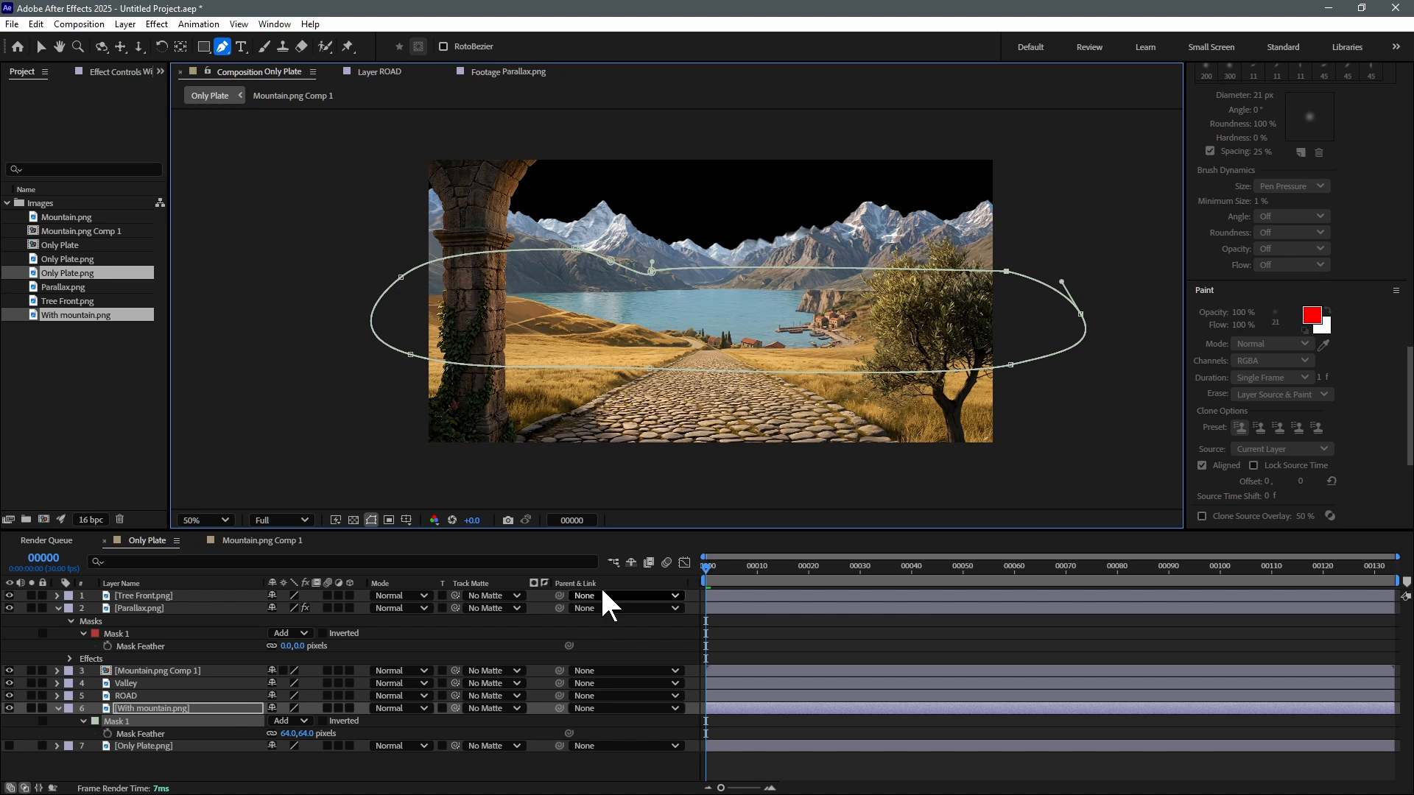
pyautogui.click(759, 630)
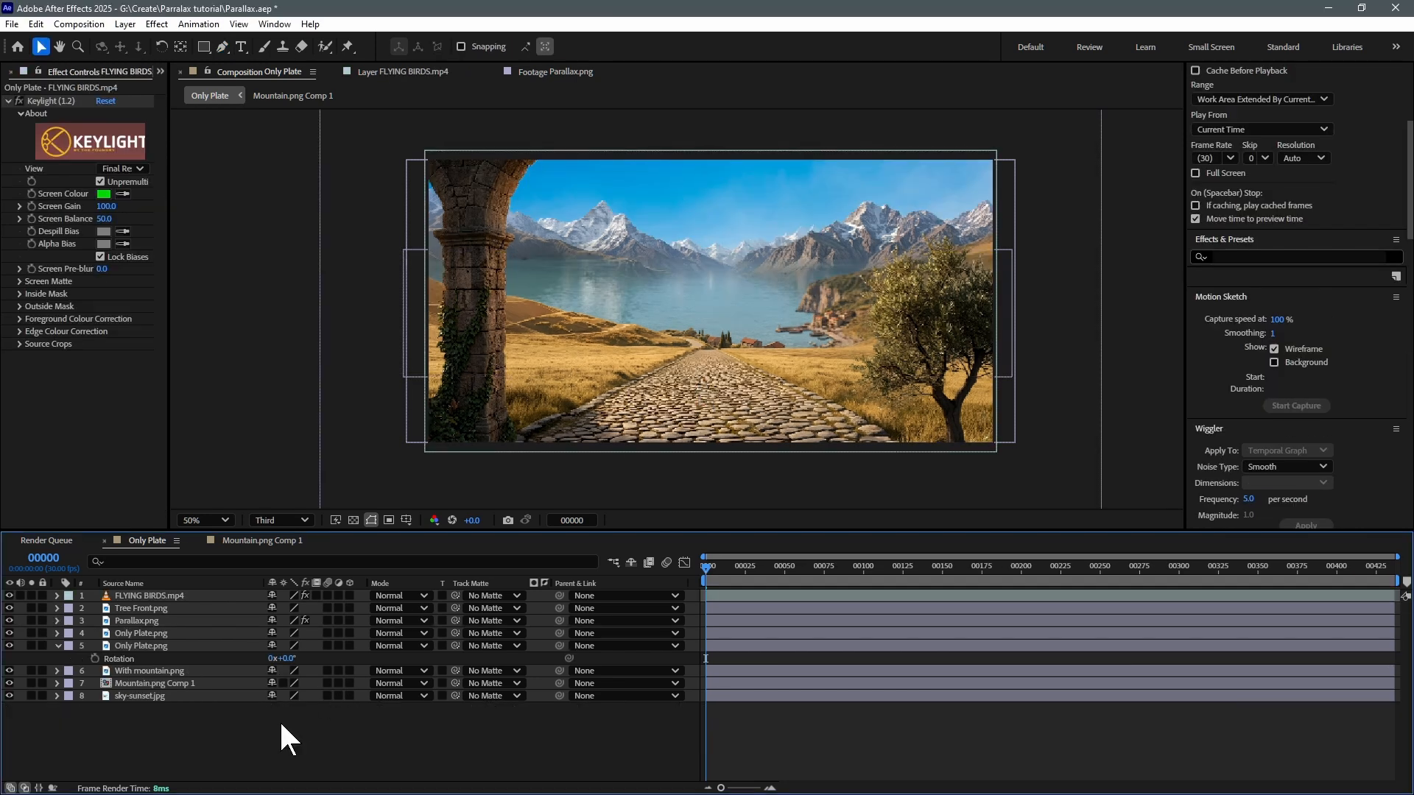
# Make all layers from FLYING BIRDS.mp4 to sky-sunset.jpg 3D and collapse the expanded Only Plate.png layer.
pyautogui.moveTo(350, 595); pyautogui.dragTo(349, 753)
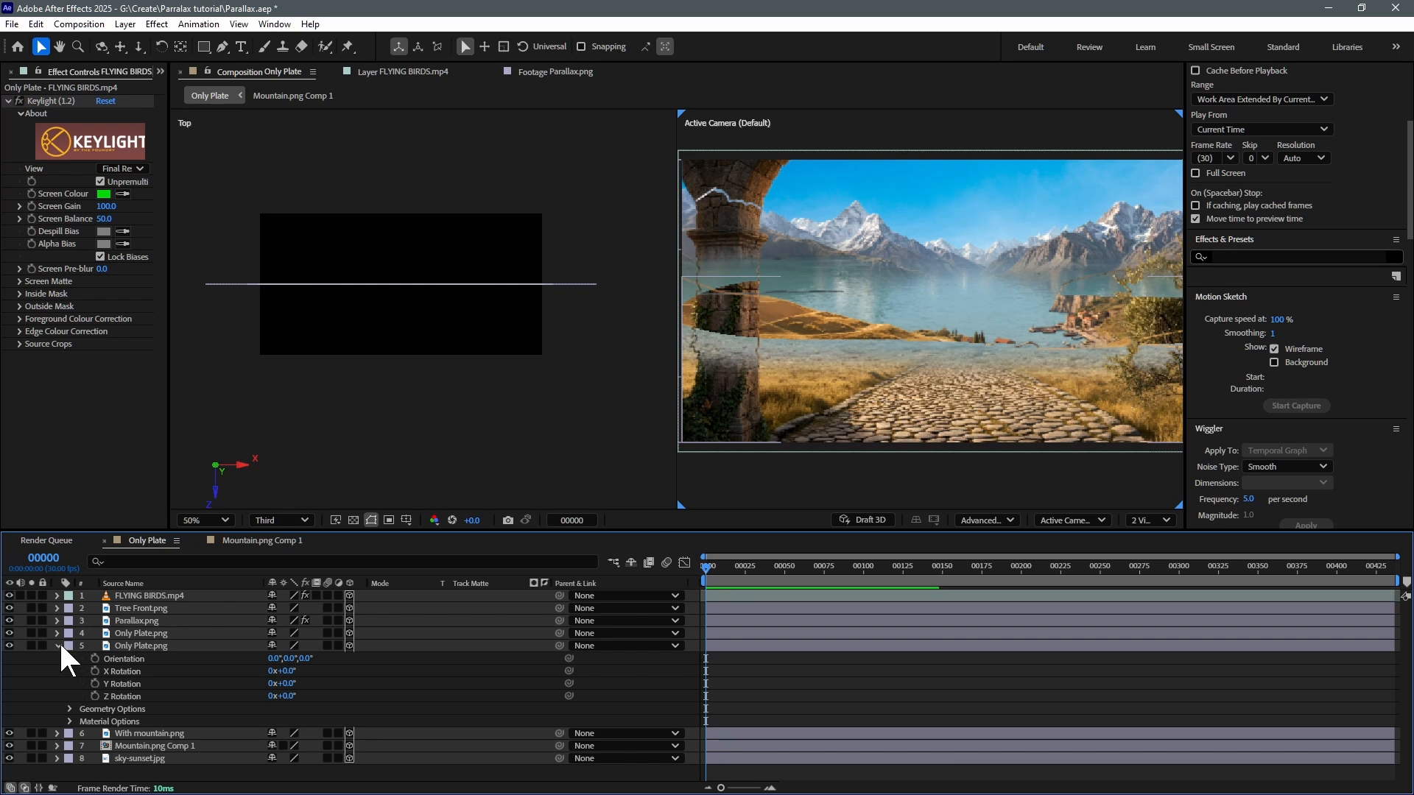
pyautogui.click(59, 645)
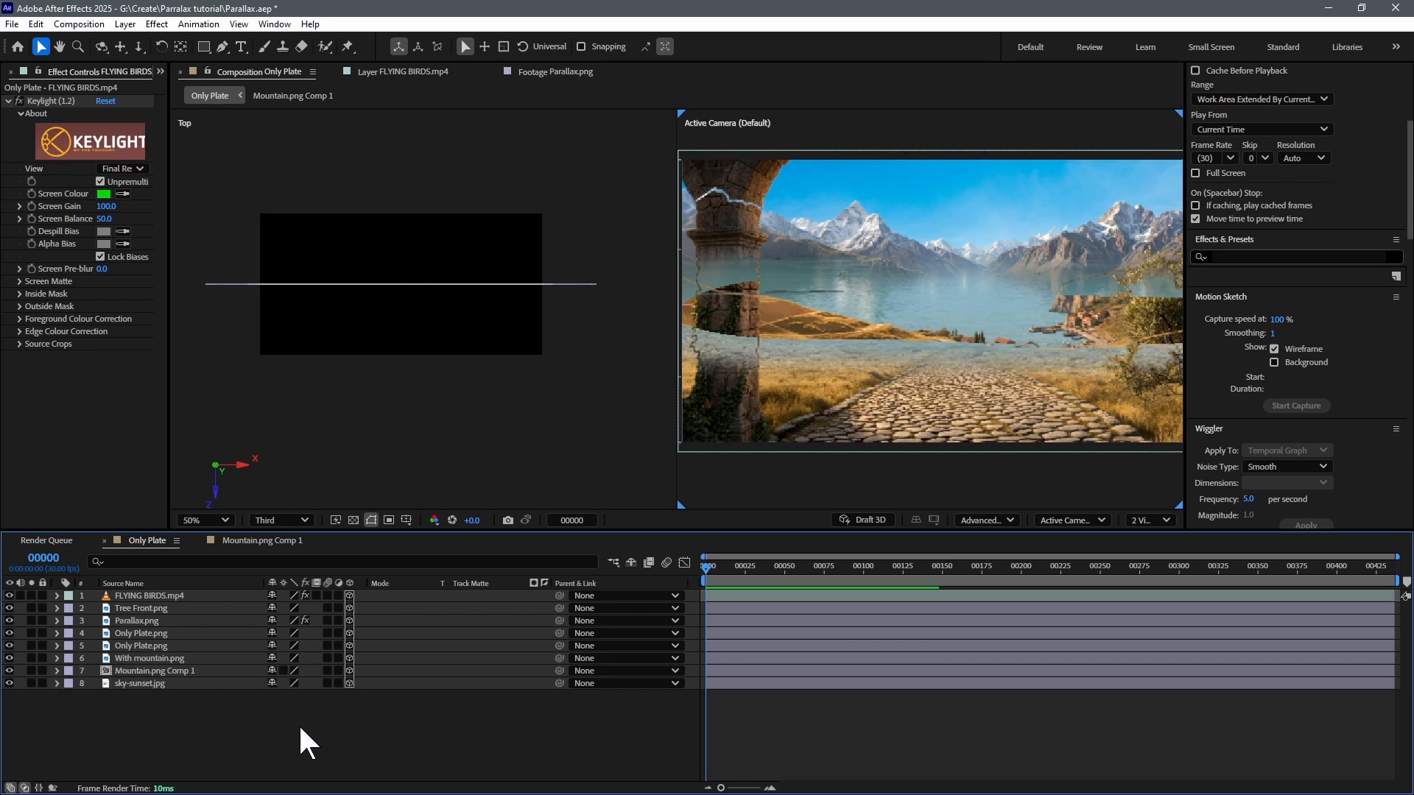
pyautogui.click(143, 594)
pyautogui.click(132, 679)
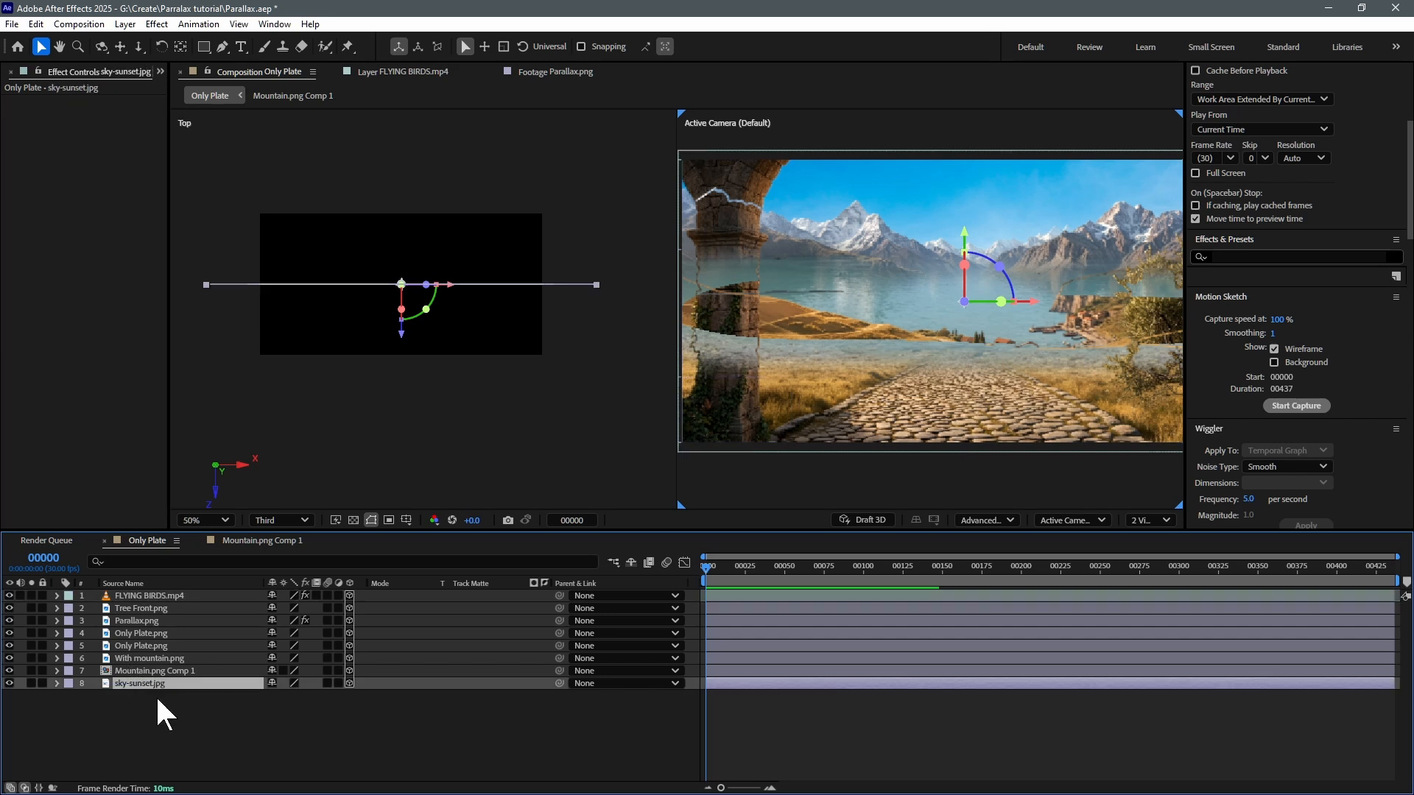
pyautogui.click(156, 709)
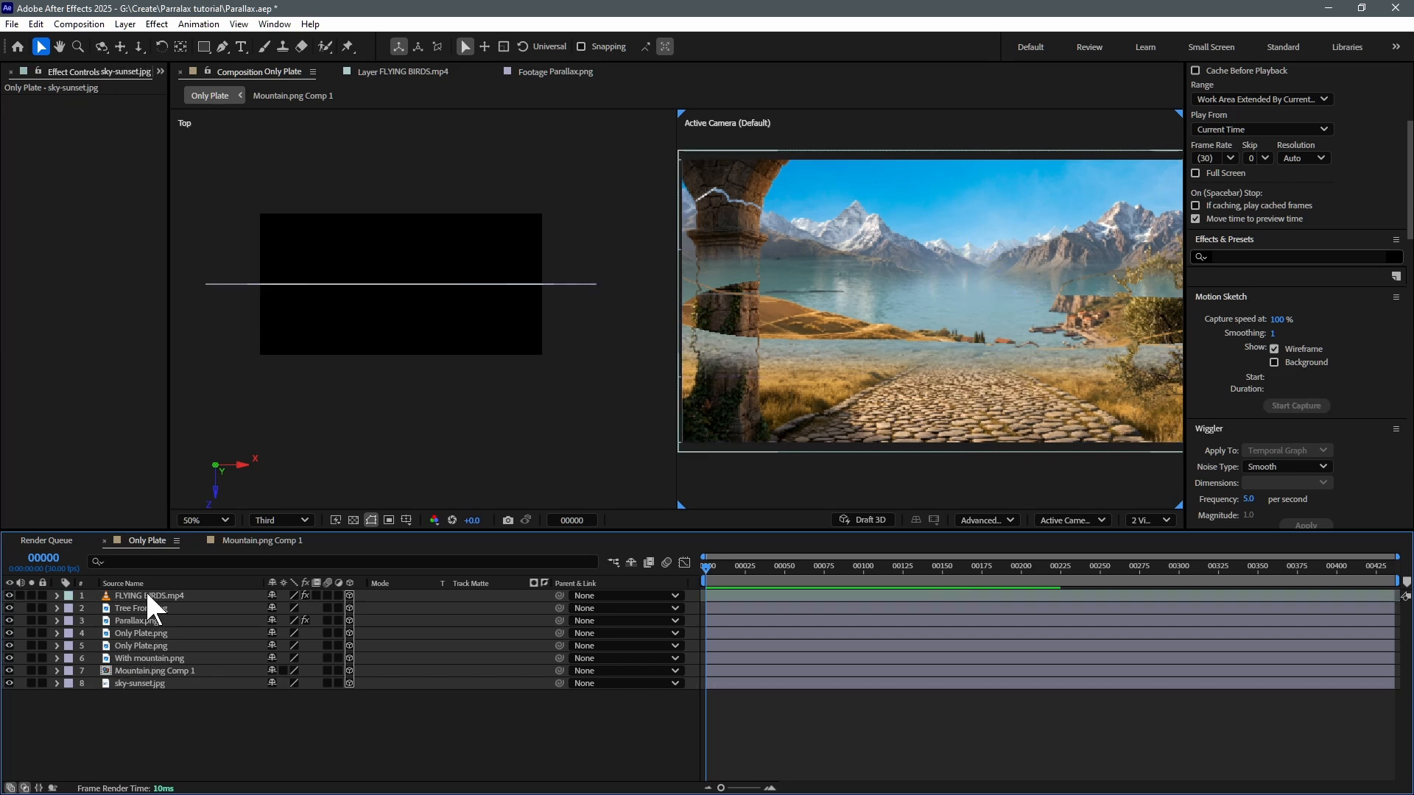
# Create a two-node camera named Camera 1 with the 35mm preset.
pyautogui.rightClick(166, 727)
pyautogui.moveTo(250, 556)
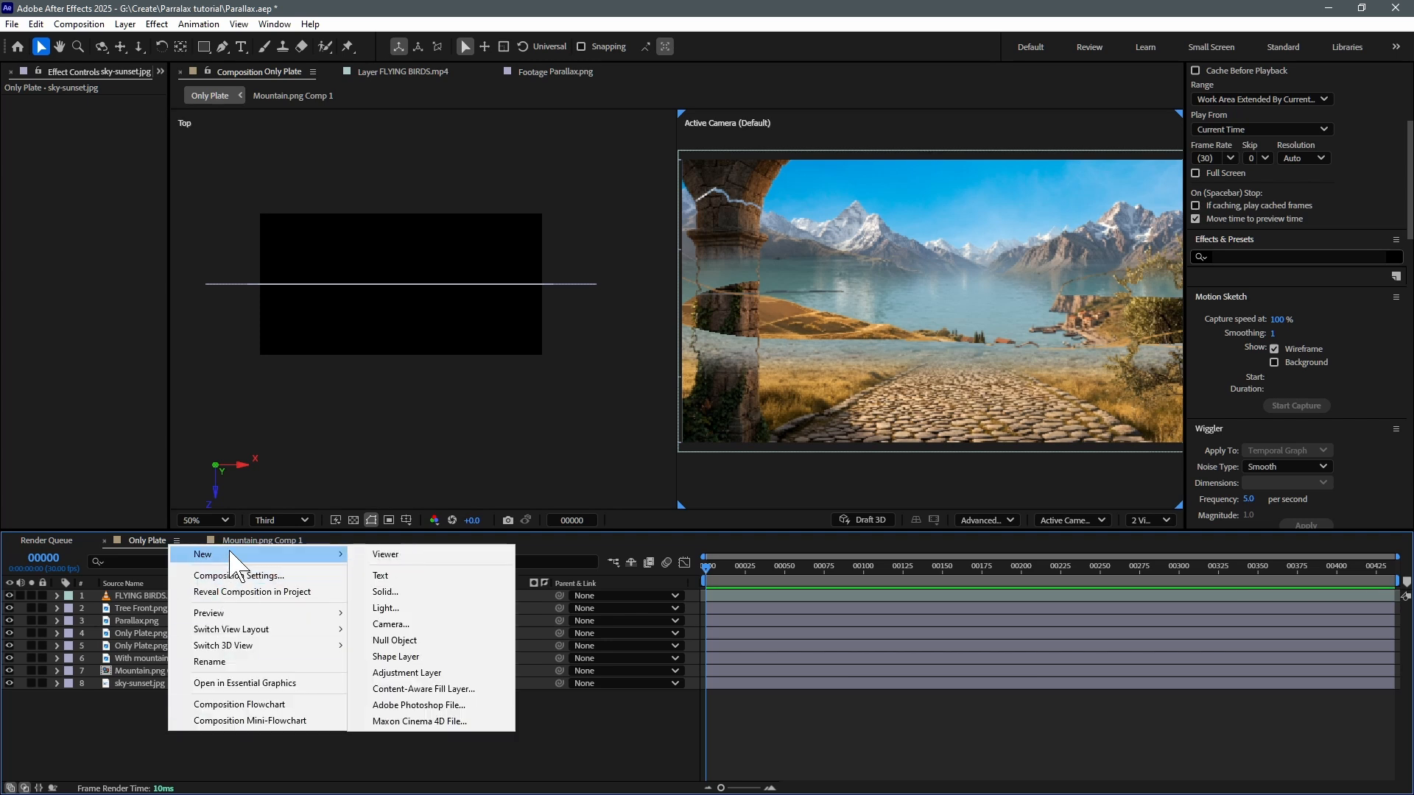
pyautogui.click(396, 624)
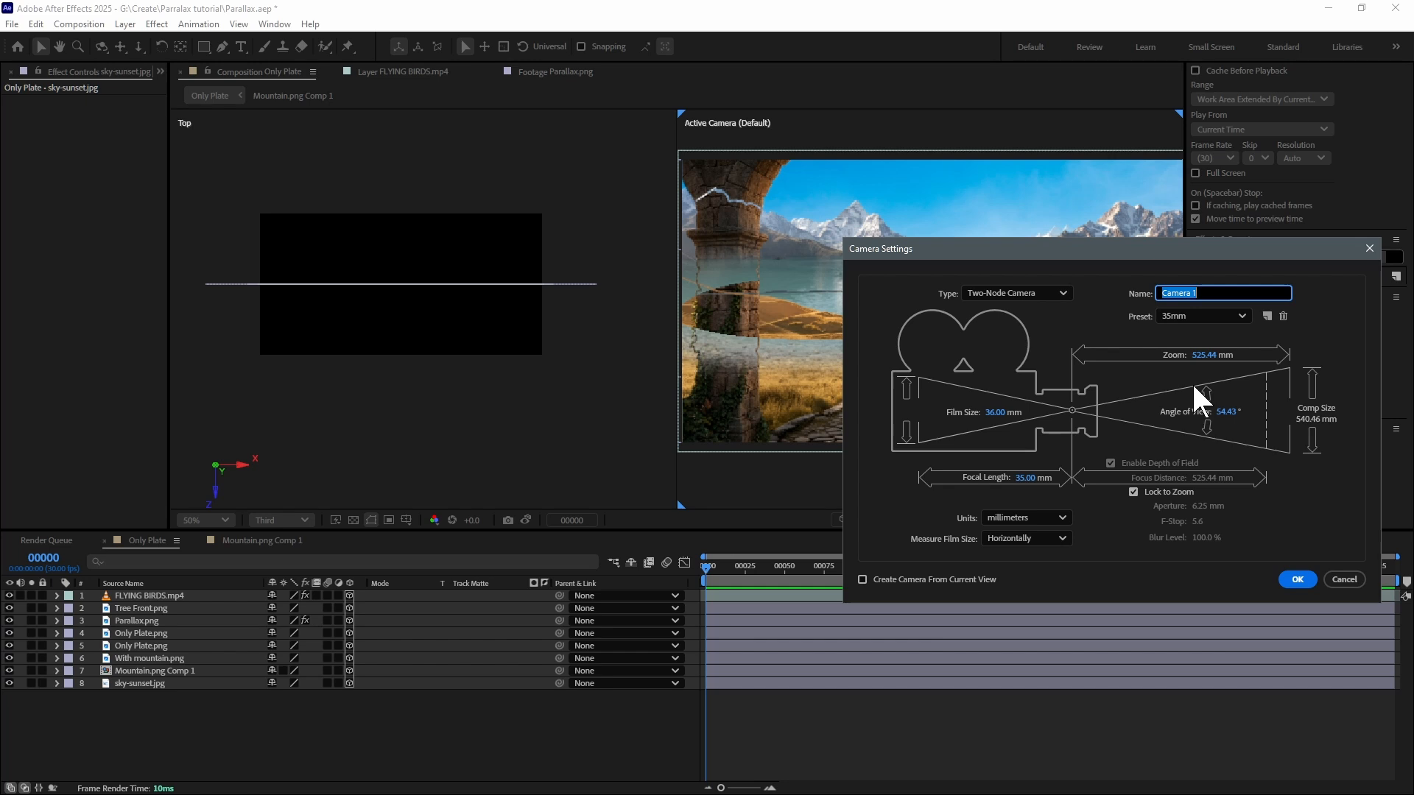
pyautogui.press('Return')
# Examine the new camera's frustum and the layer stack from Top and Custom View 1, alongside the full active camera frame.
pyautogui.moveTo(436, 425); pyautogui.dragTo(440, 325)
pyautogui.moveTo(404, 415); pyautogui.dragTo(404, 466)
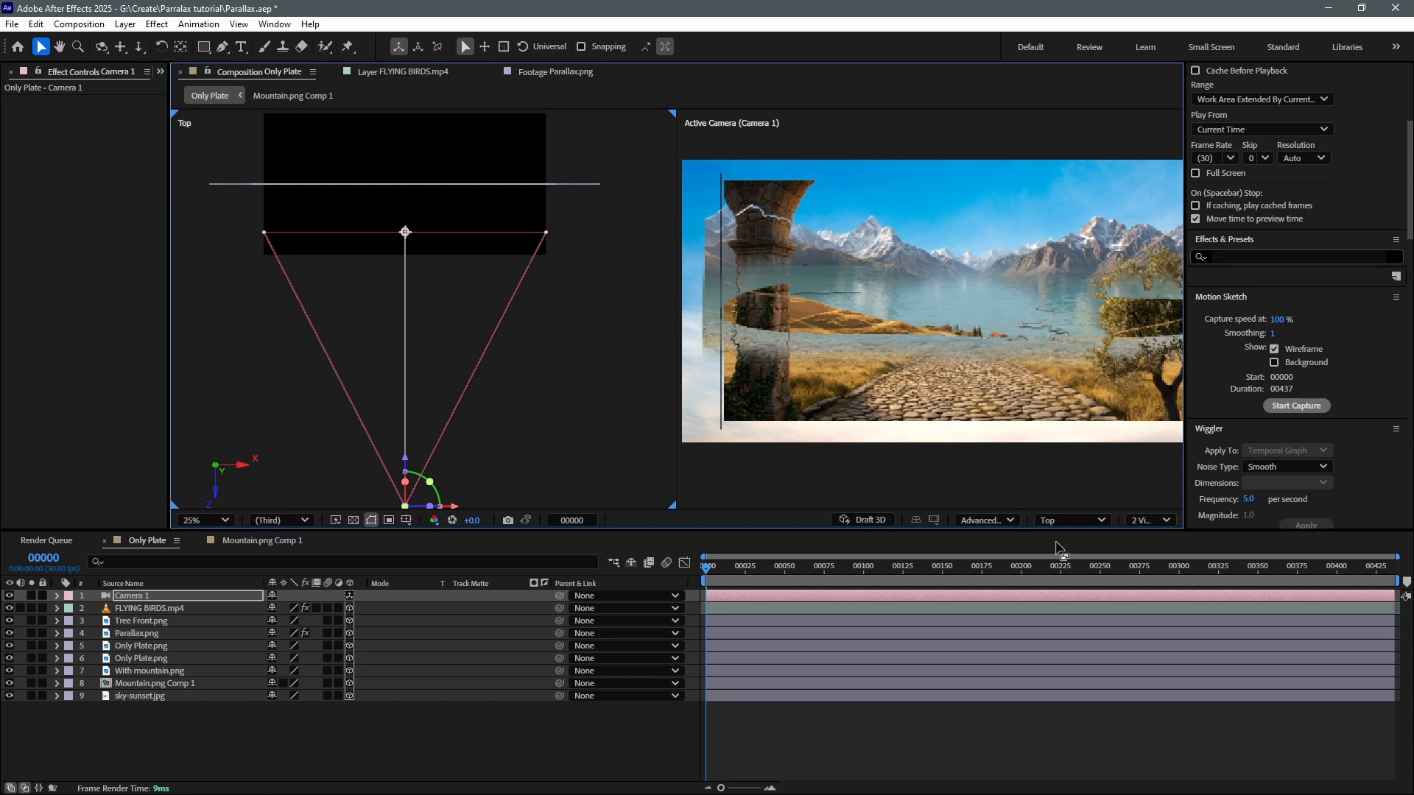
pyautogui.click(1076, 519)
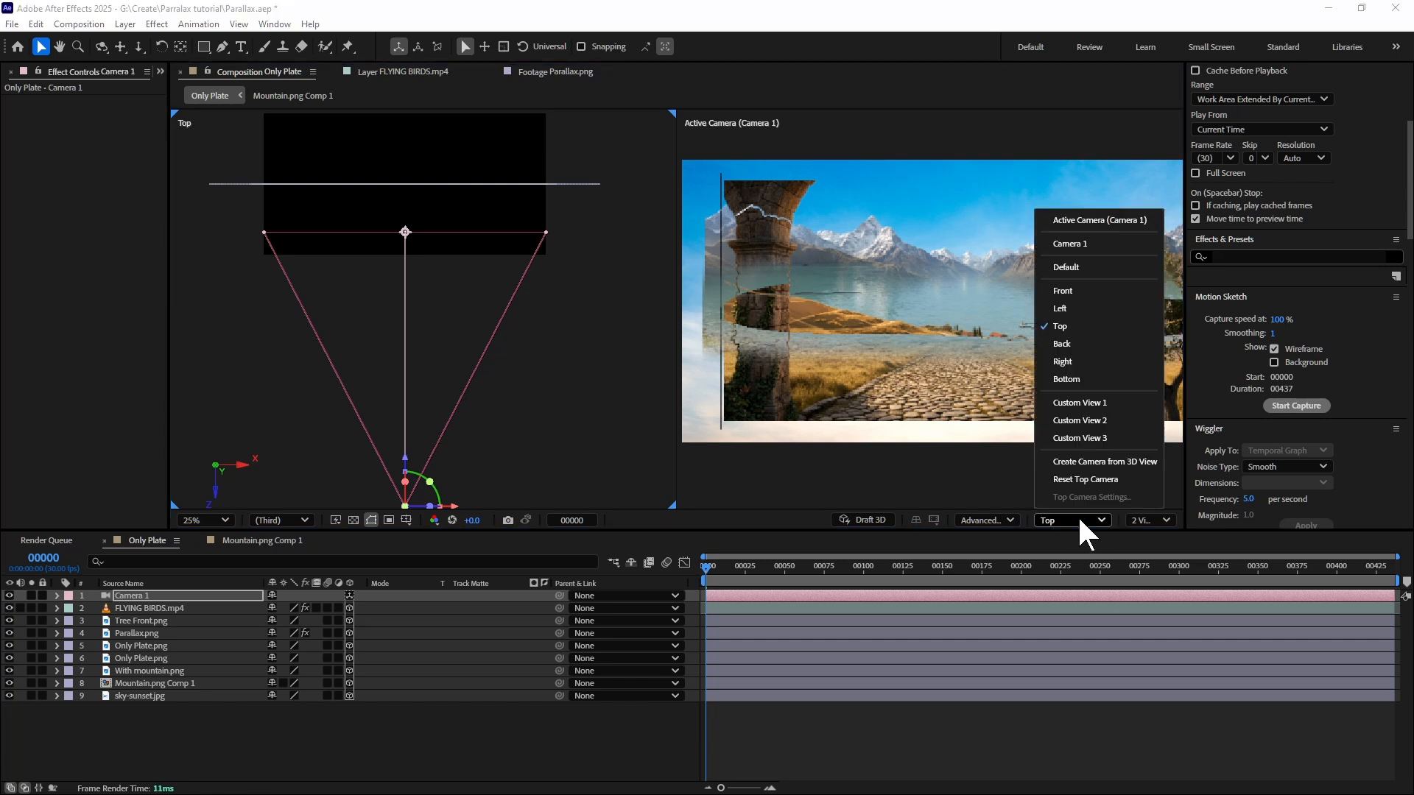
pyautogui.click(1097, 403)
pyautogui.moveTo(458, 346); pyautogui.dragTo(479, 409)
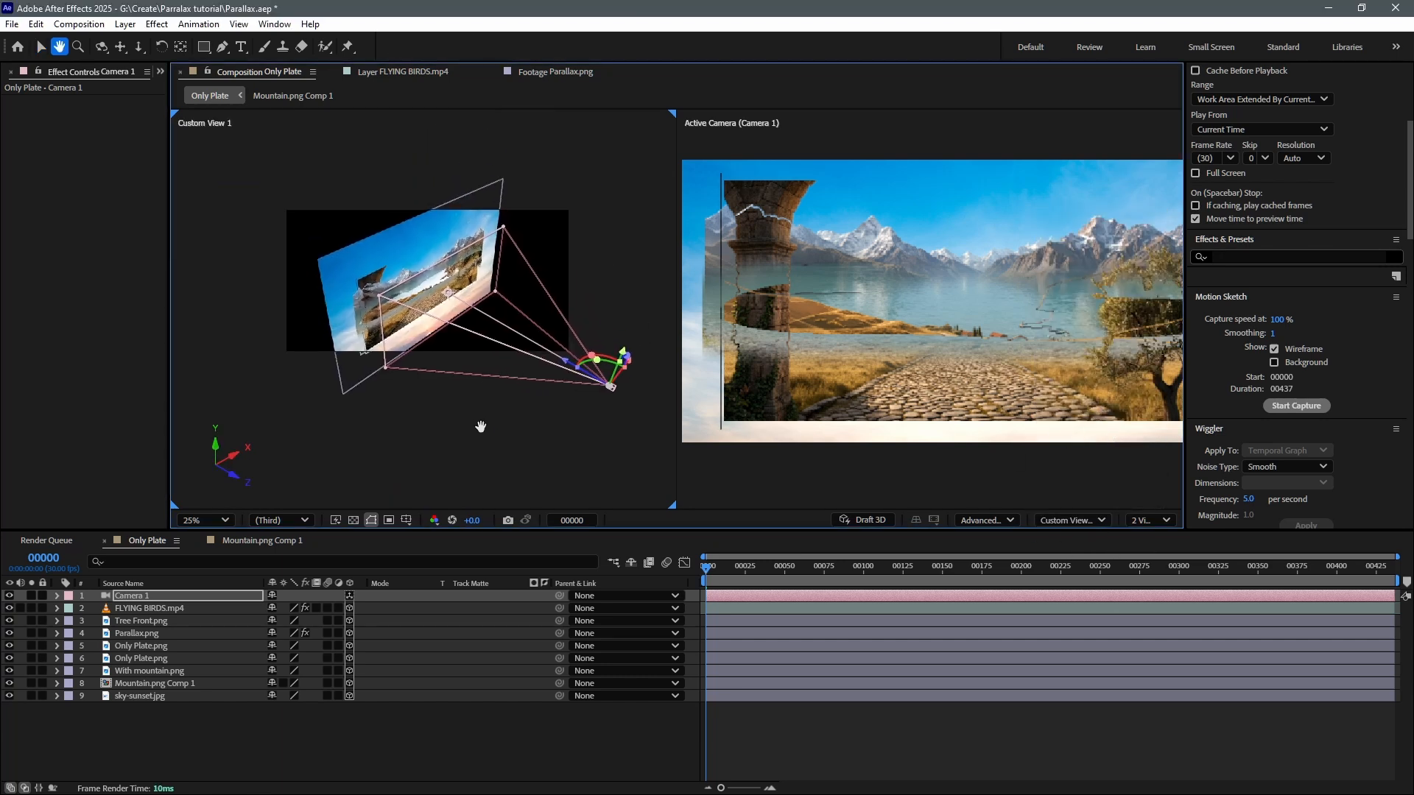
pyautogui.scroll(2, 437, 308)
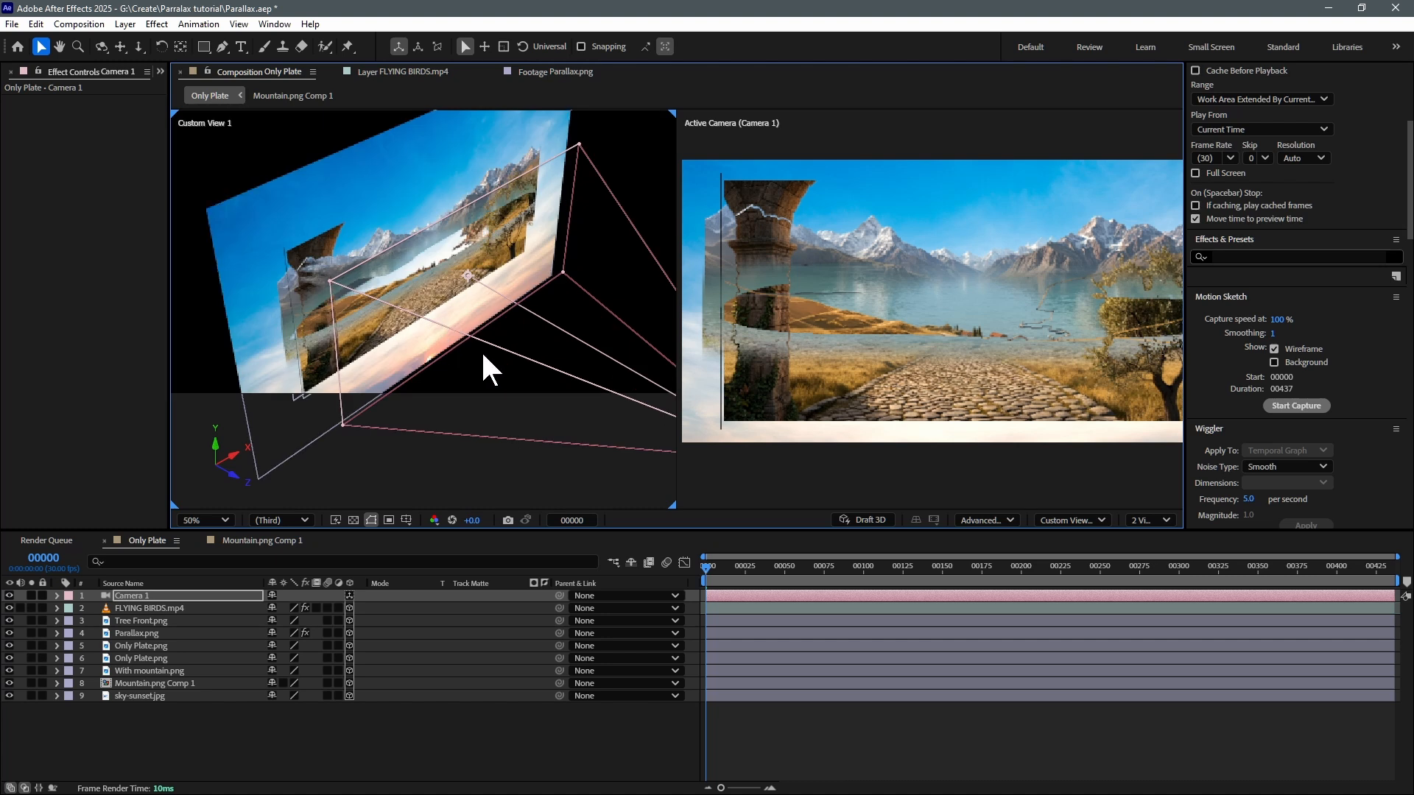
pyautogui.click(983, 330)
pyautogui.scroll(-2, 979, 316)
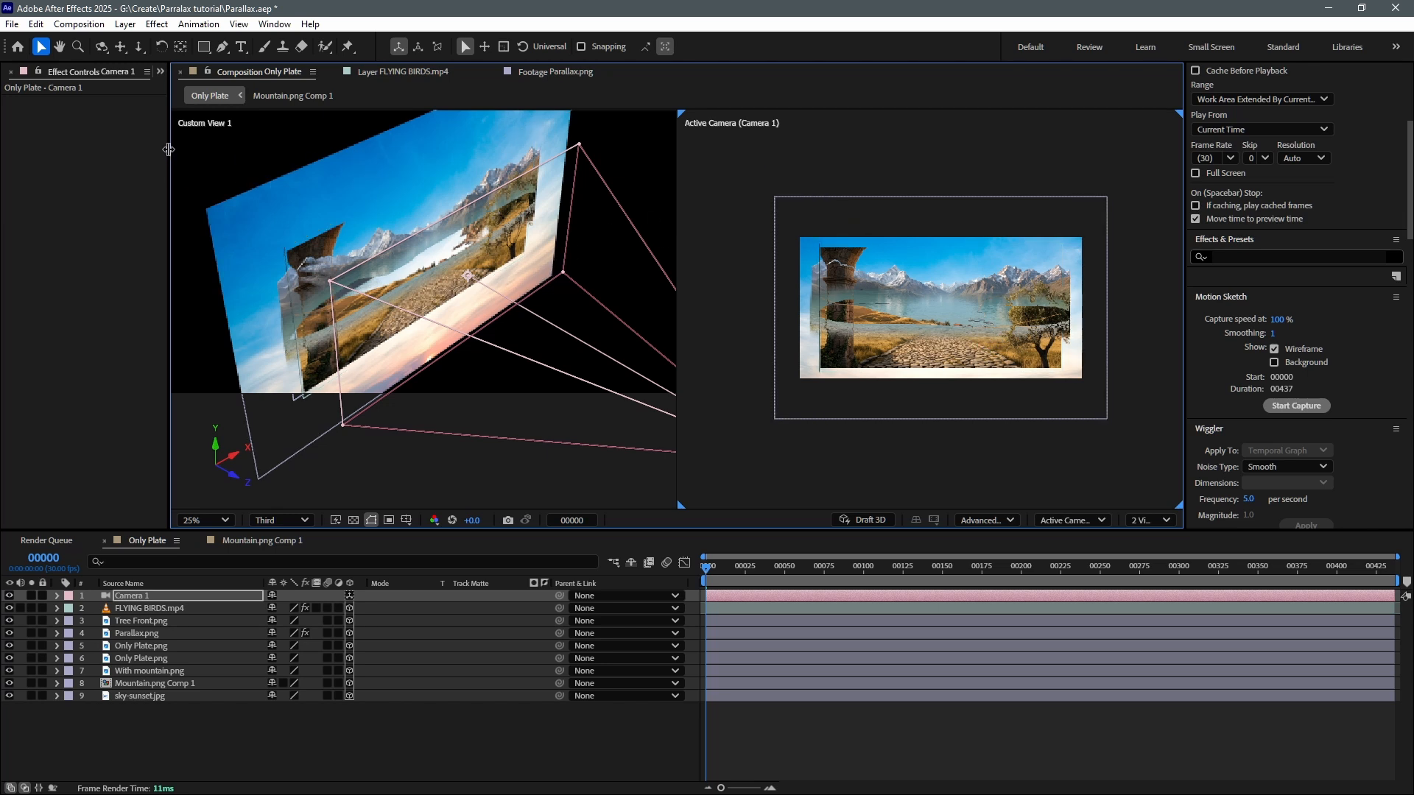
pyautogui.click(231, 168)
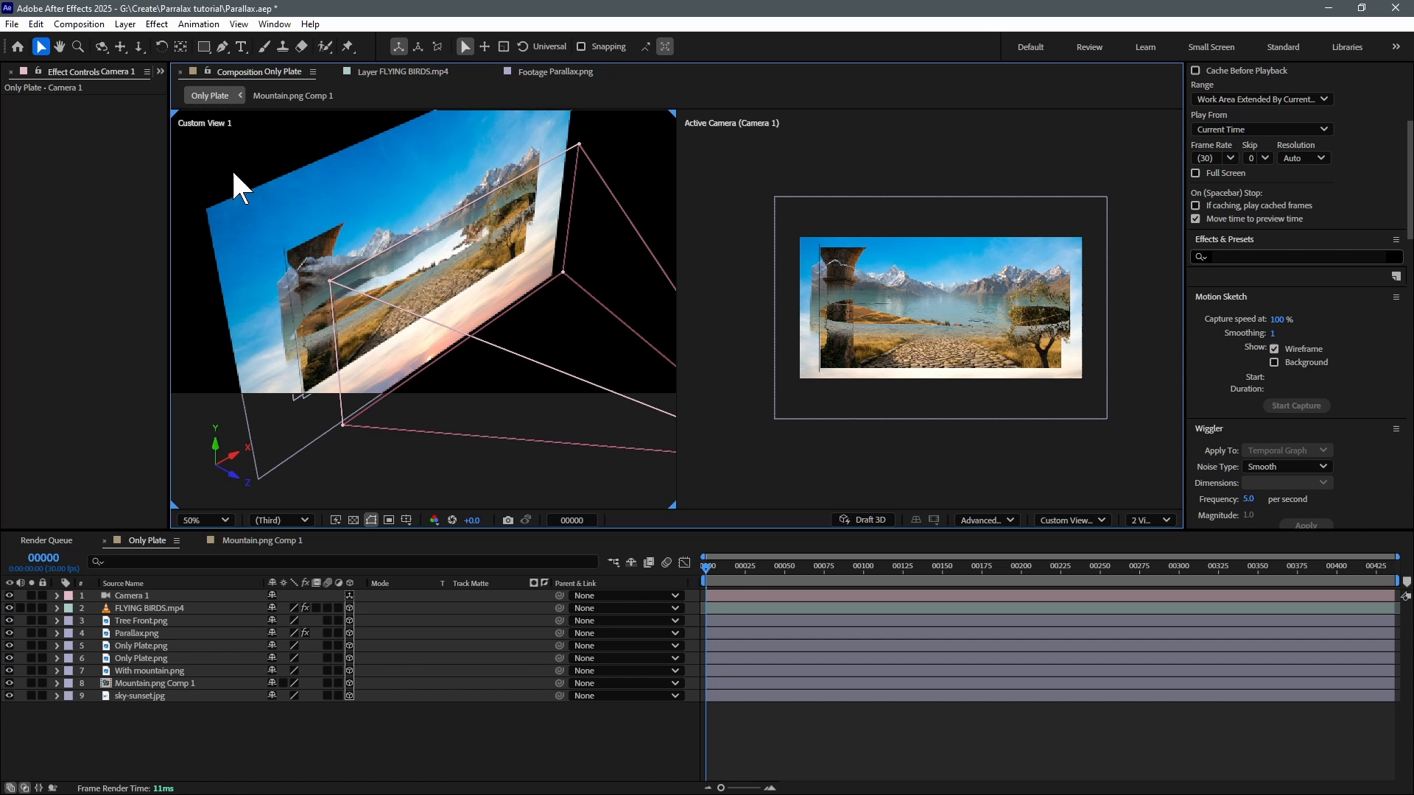
# Solo the lower Only Plate.png road layer and lay it down with an X Rotation of -80° at the frame's bottom edge.
pyautogui.click(1070, 520)
pyautogui.click(1060, 326)
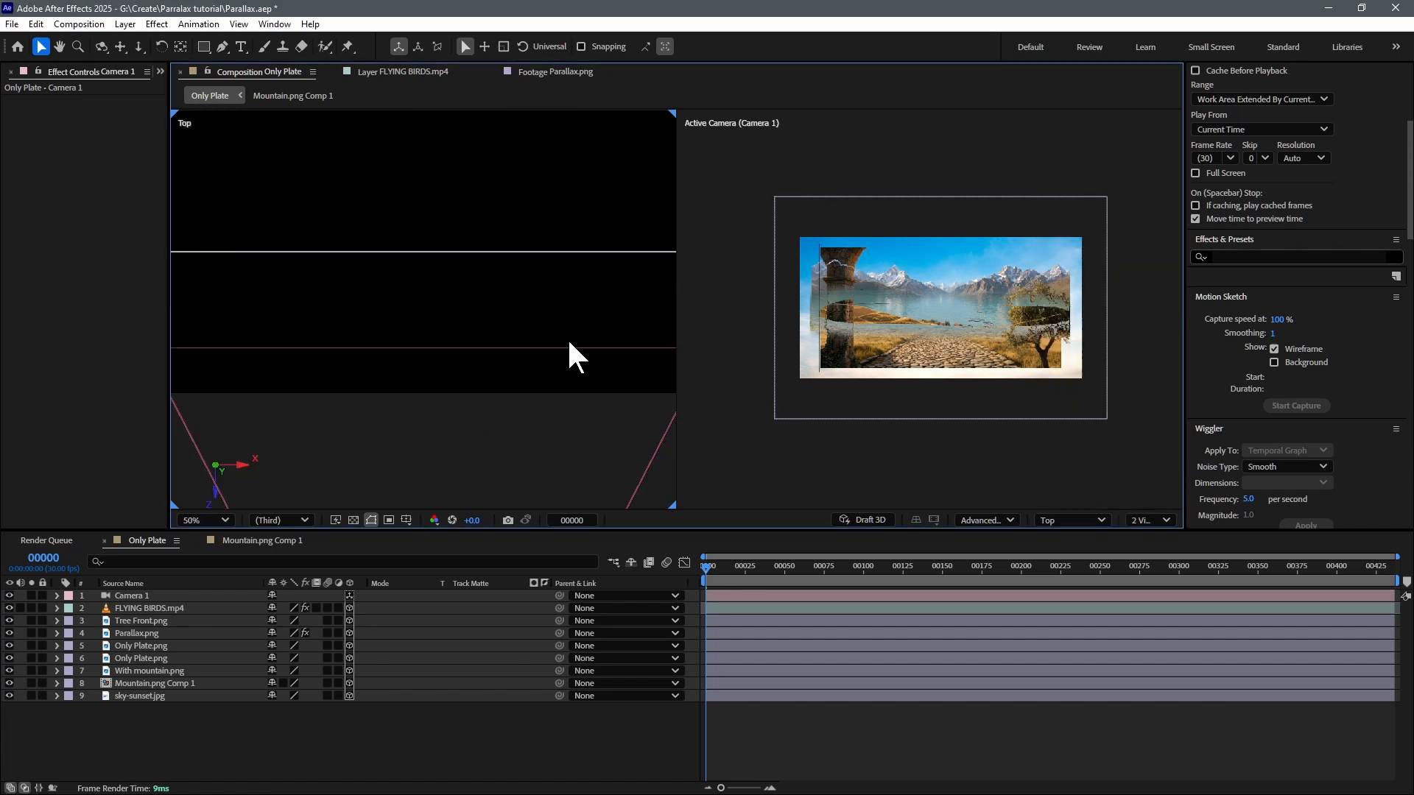
pyautogui.scroll(-3, 449, 319)
pyautogui.scroll(1, 449, 319)
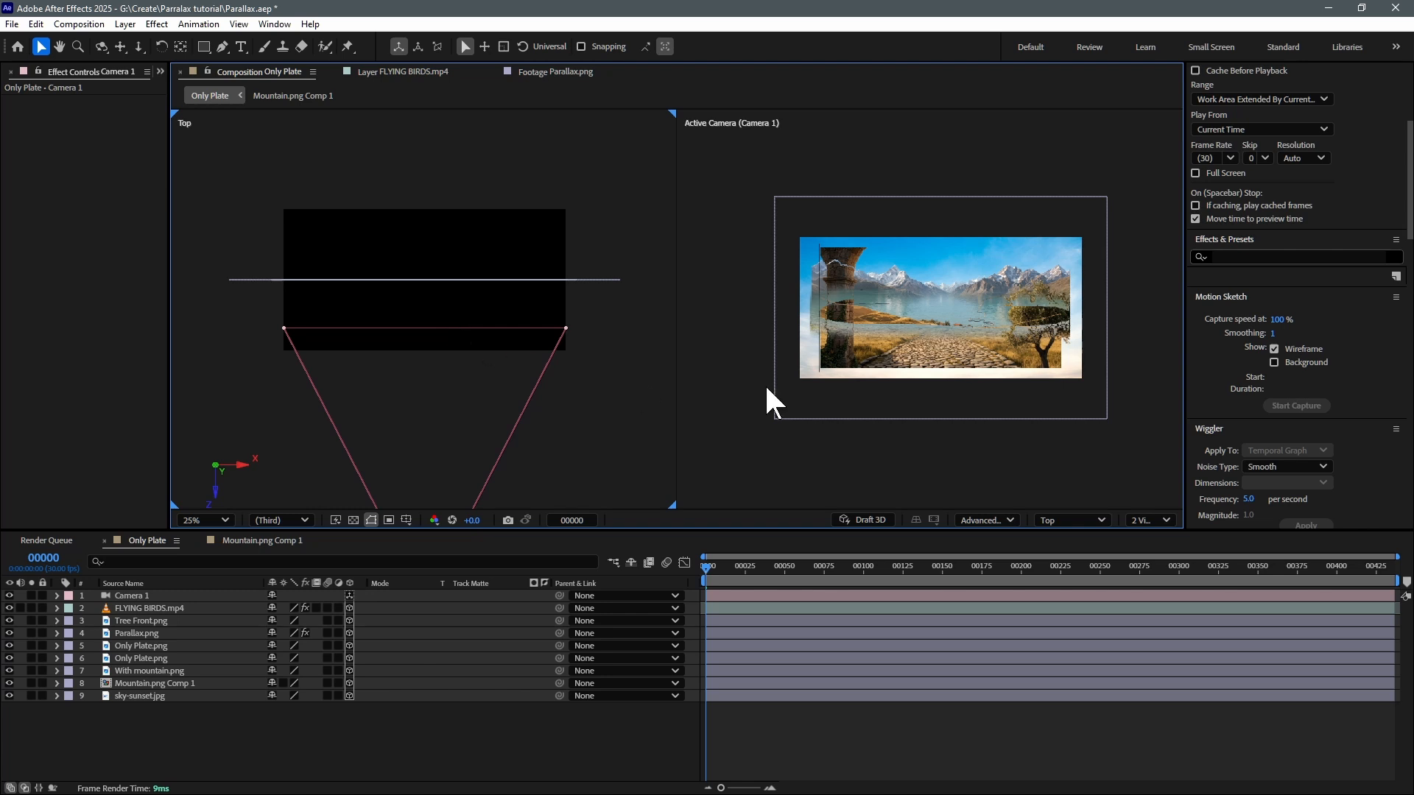
pyautogui.scroll(2, 909, 335)
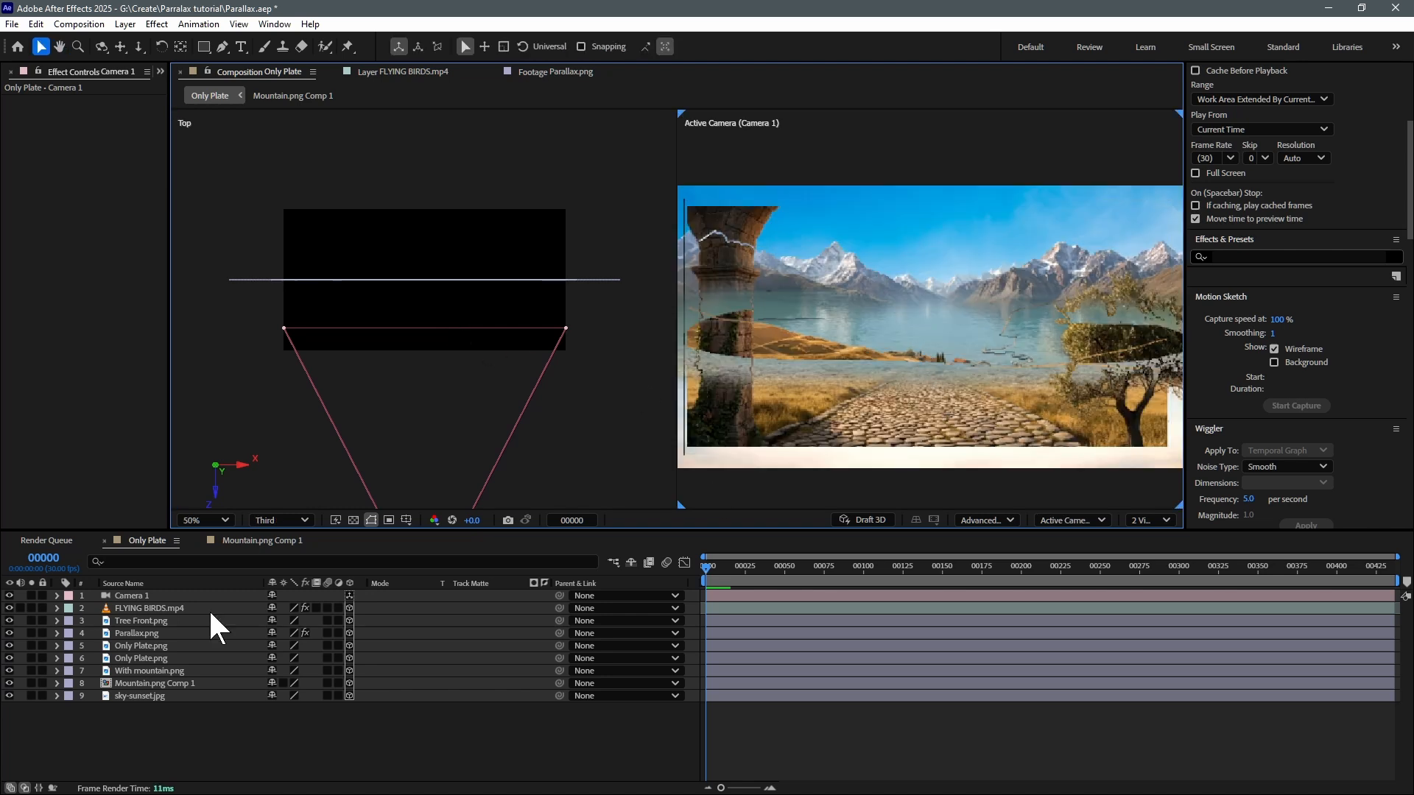
pyautogui.click(131, 672)
pyautogui.click(31, 657)
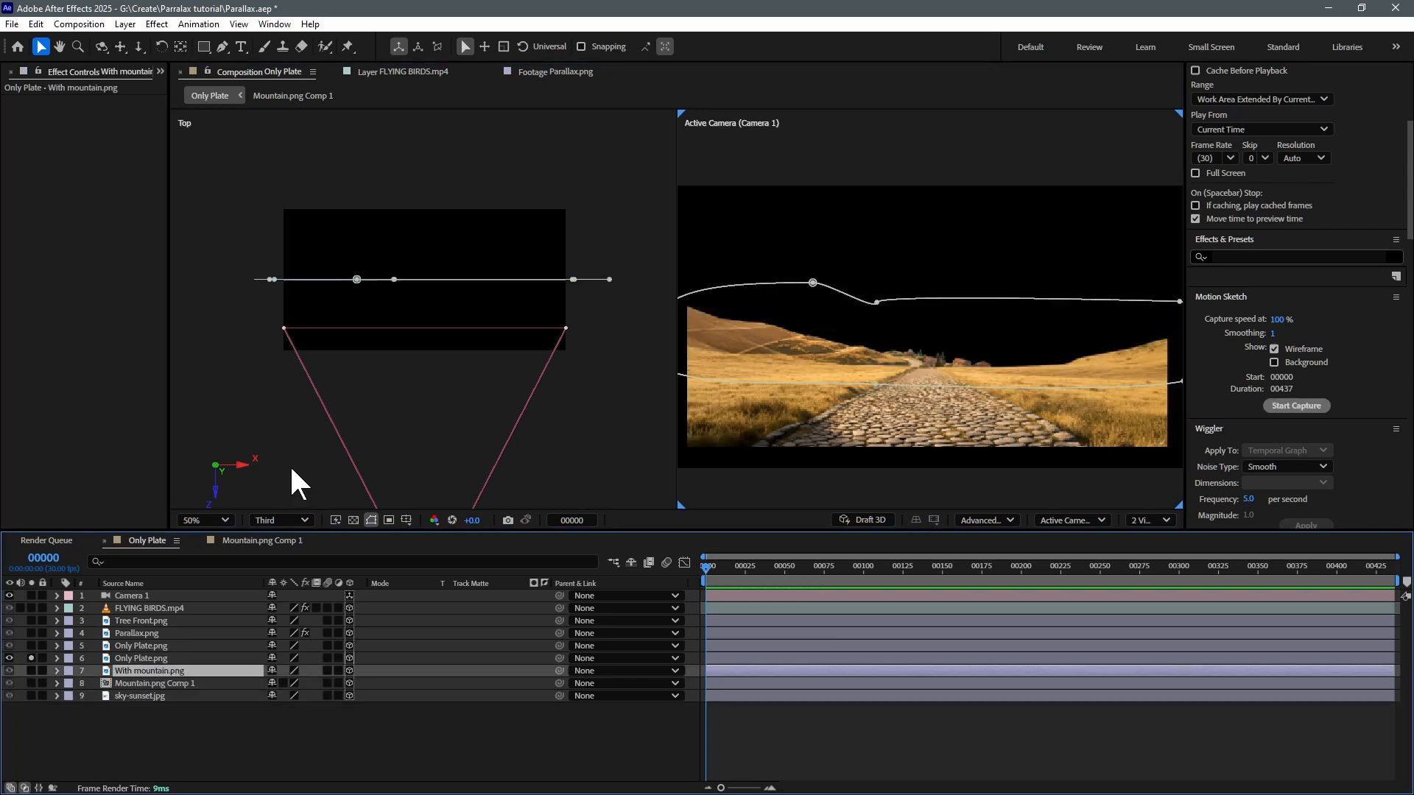
pyautogui.moveTo(293, 684); pyautogui.dragTo(239, 694)
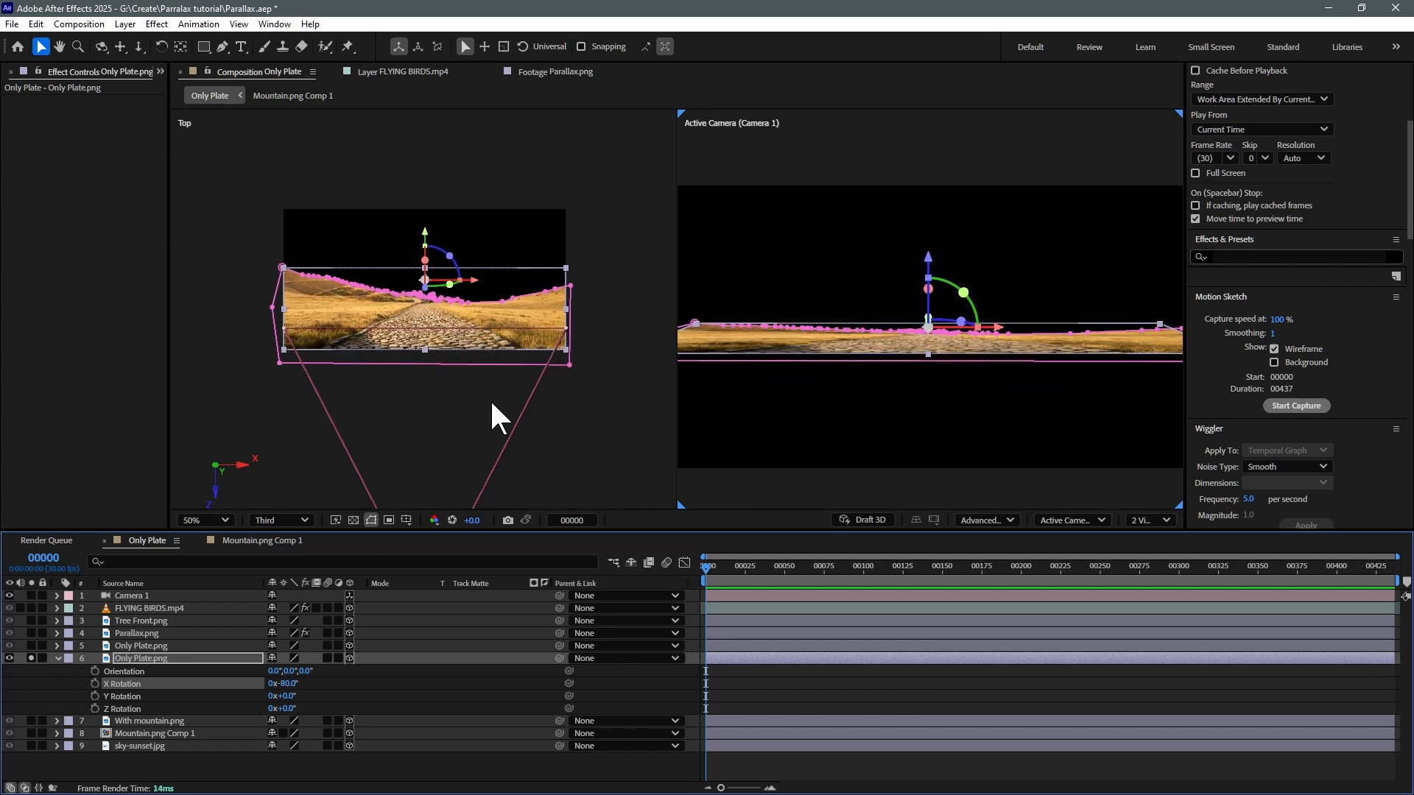
pyautogui.moveTo(771, 341); pyautogui.dragTo(769, 459)
# Find the Corner Pin distort effect and apply it to the tilted Only Plate.png layer.
pyautogui.click(1223, 256)
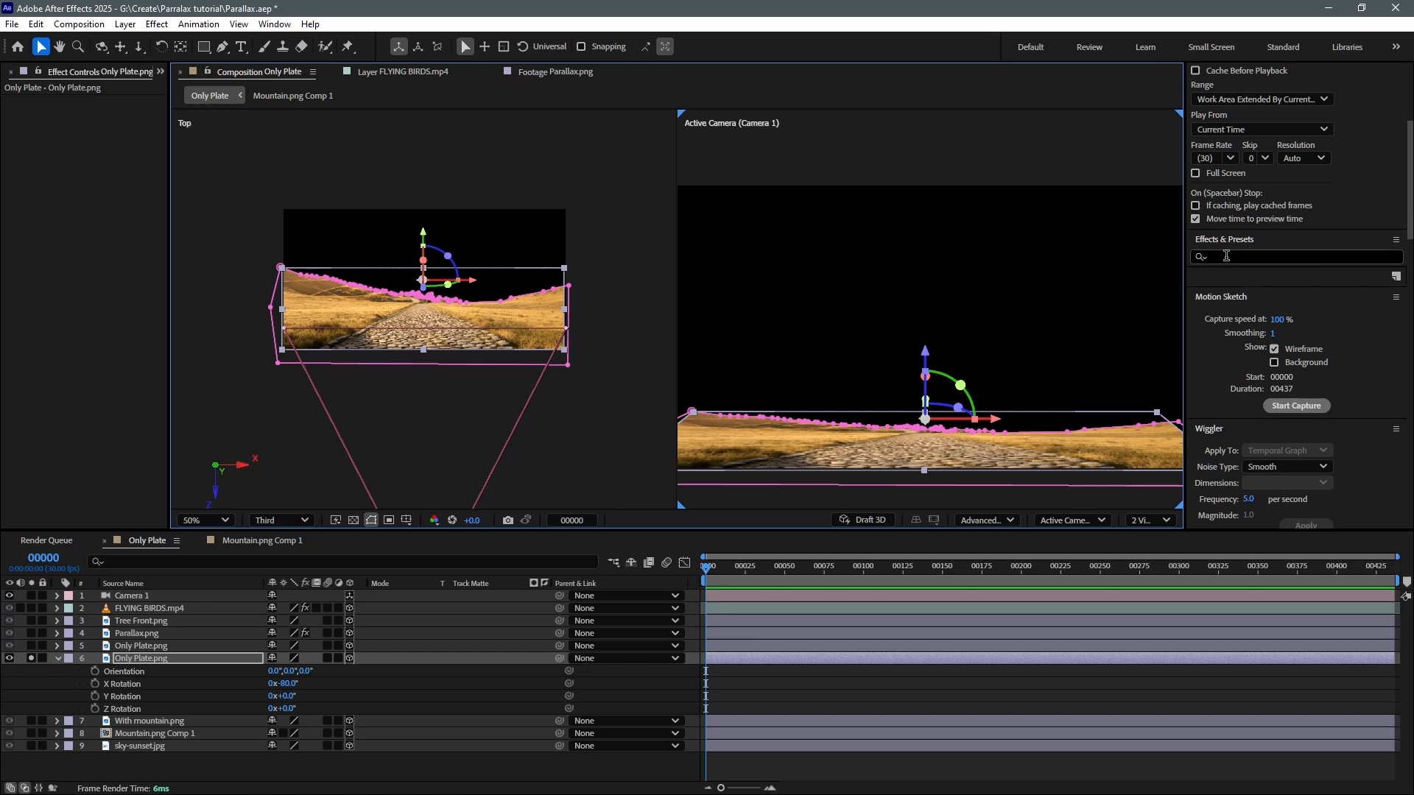
pyautogui.write('corner')
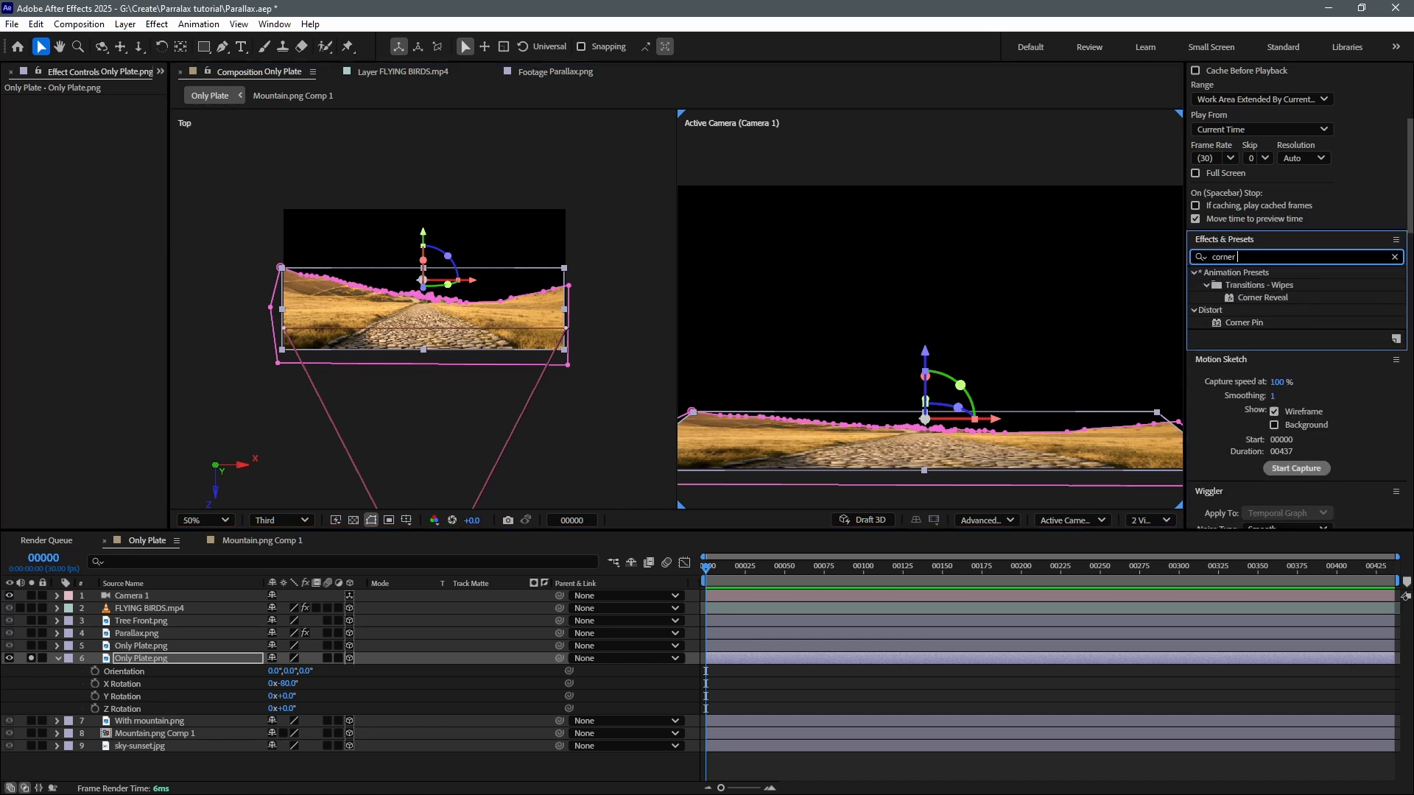
pyautogui.doubleClick(1266, 320)
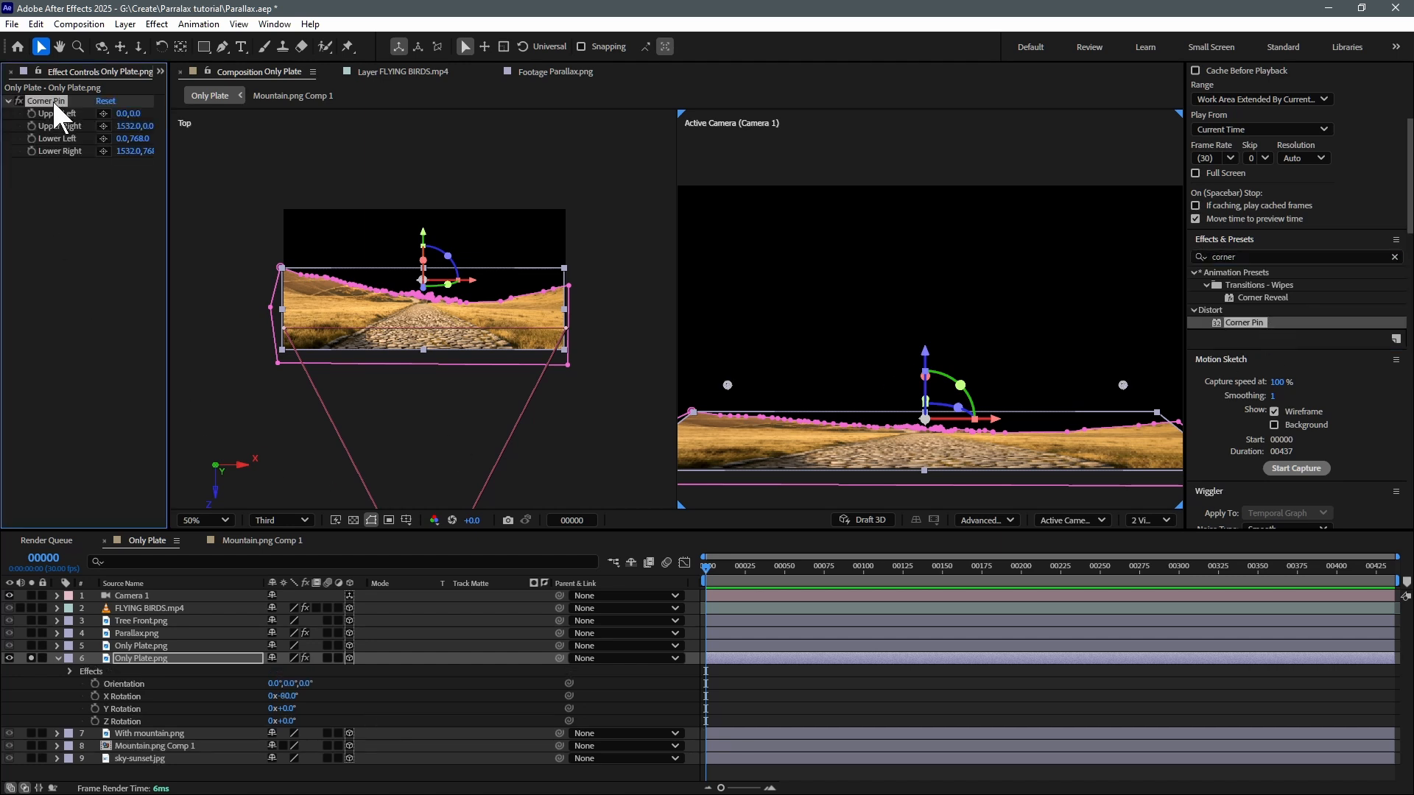
# Stretch the road plate by pulling the Corner Pin's upper-left and upper-right corners outward and upward.
pyautogui.moveTo(820, 312); pyautogui.dragTo(834, 341)
pyautogui.scroll(-2, 840, 308)
pyautogui.rightClick(833, 341)
pyautogui.click(823, 333)
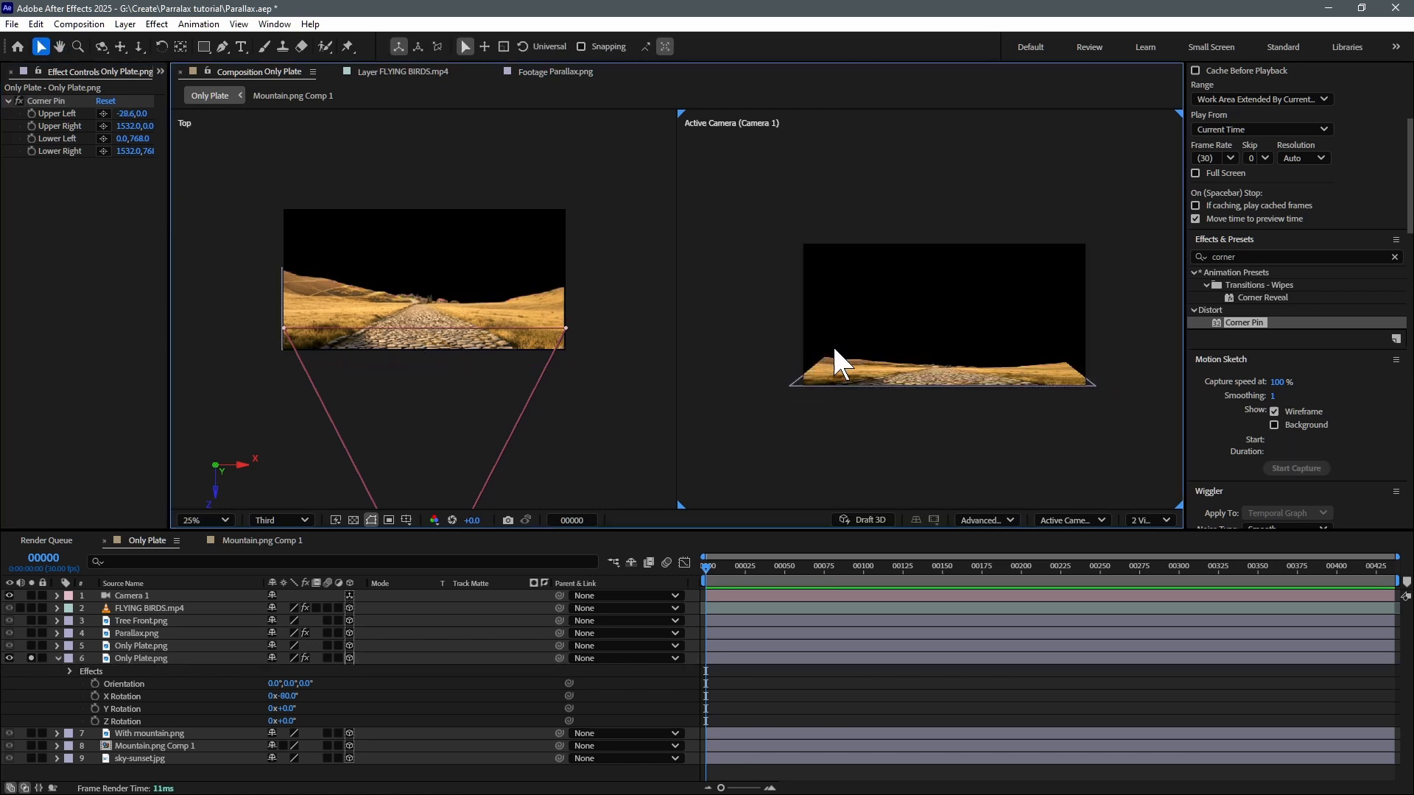
pyautogui.click(827, 365)
pyautogui.click(58, 101)
pyautogui.moveTo(841, 343); pyautogui.dragTo(803, 329)
pyautogui.moveTo(1042, 343); pyautogui.dragTo(1076, 302)
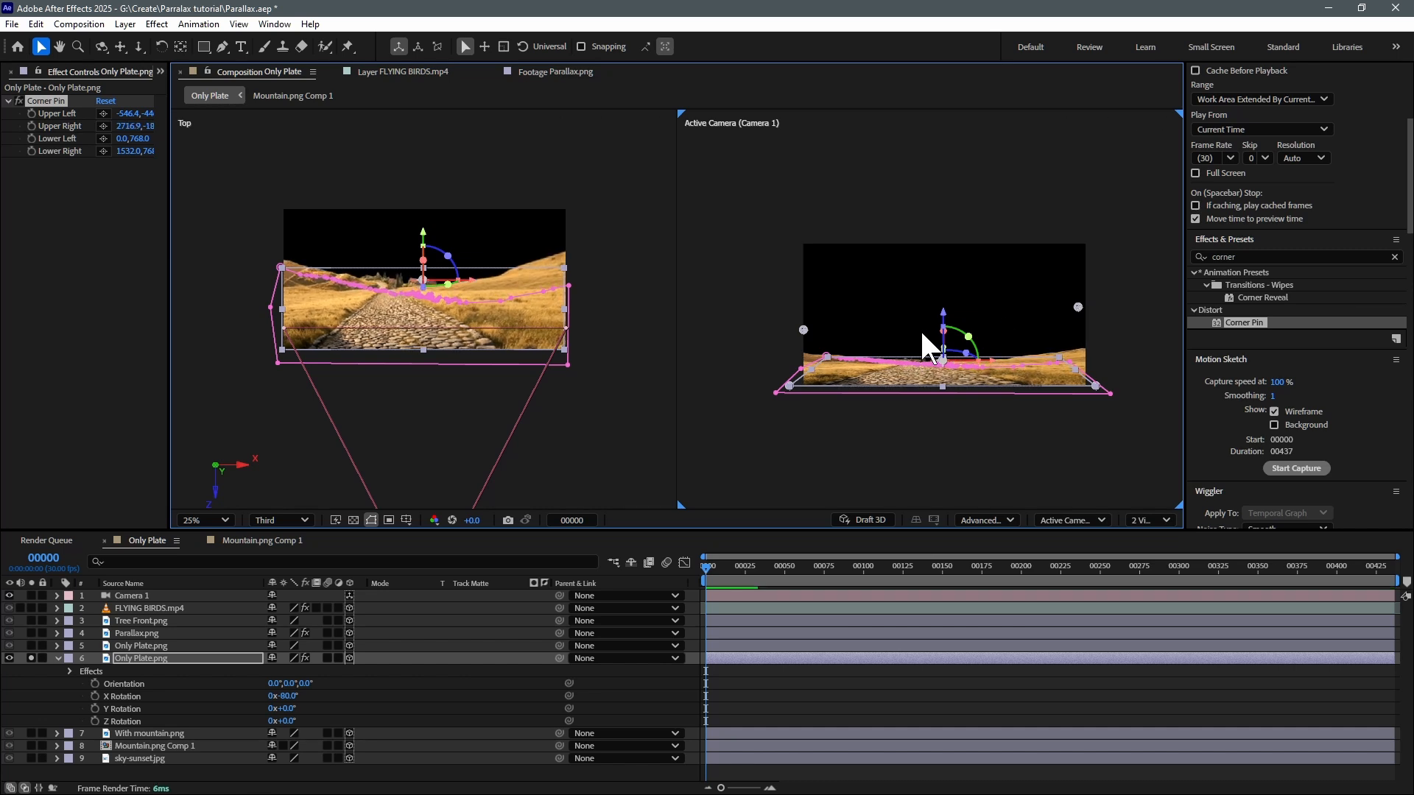
pyautogui.moveTo(804, 331); pyautogui.dragTo(798, 316)
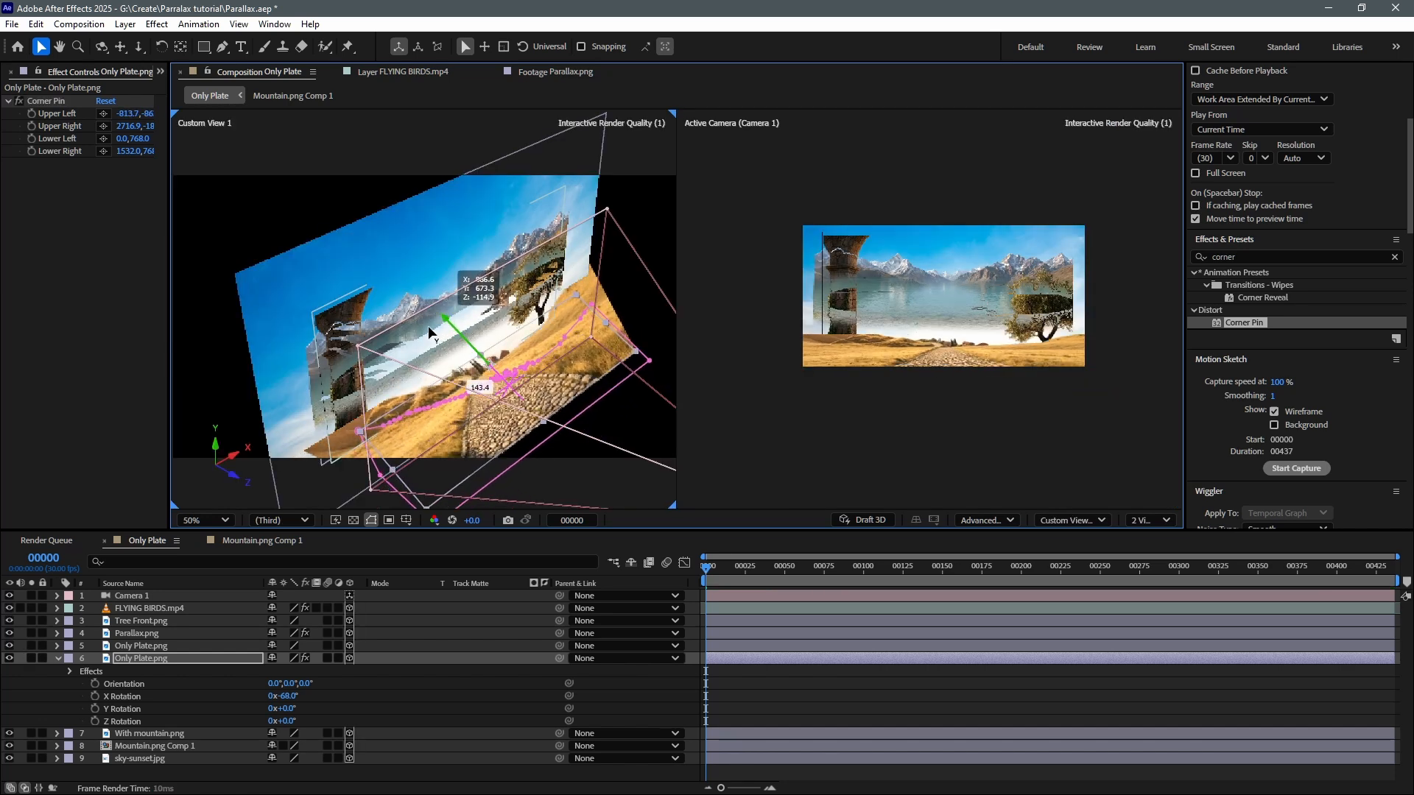
# Move the tilted road plate back into the scene along its Y axis and shift it slightly left in the camera view.
pyautogui.moveTo(428, 331); pyautogui.dragTo(399, 315)
pyautogui.click(961, 355)
pyautogui.moveTo(953, 361); pyautogui.dragTo(942, 361)
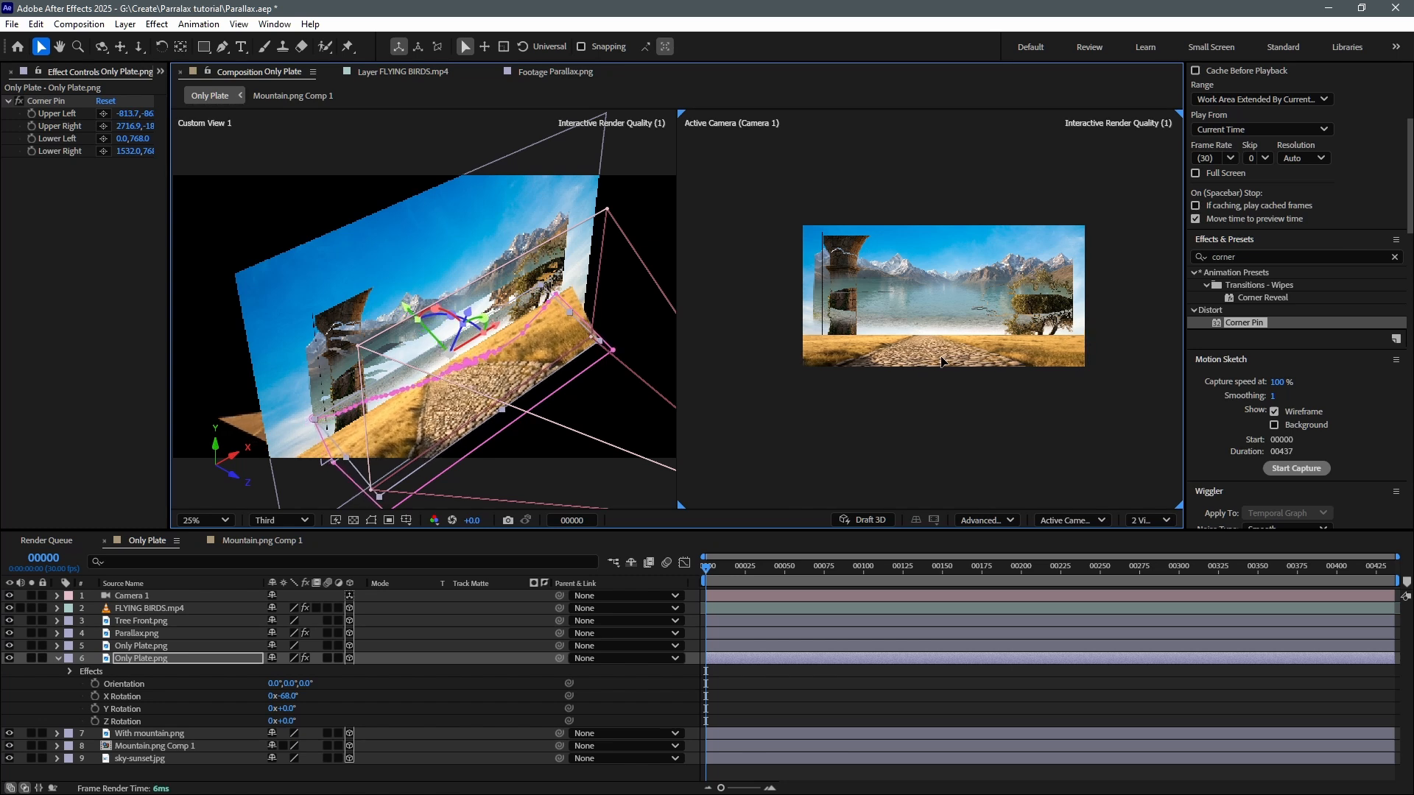
# Move the sky-sunset.jpg layer along its Z axis in Custom View 1 to separate it from the other layers.
pyautogui.click(335, 280)
pyautogui.moveTo(403, 383); pyautogui.dragTo(471, 405)
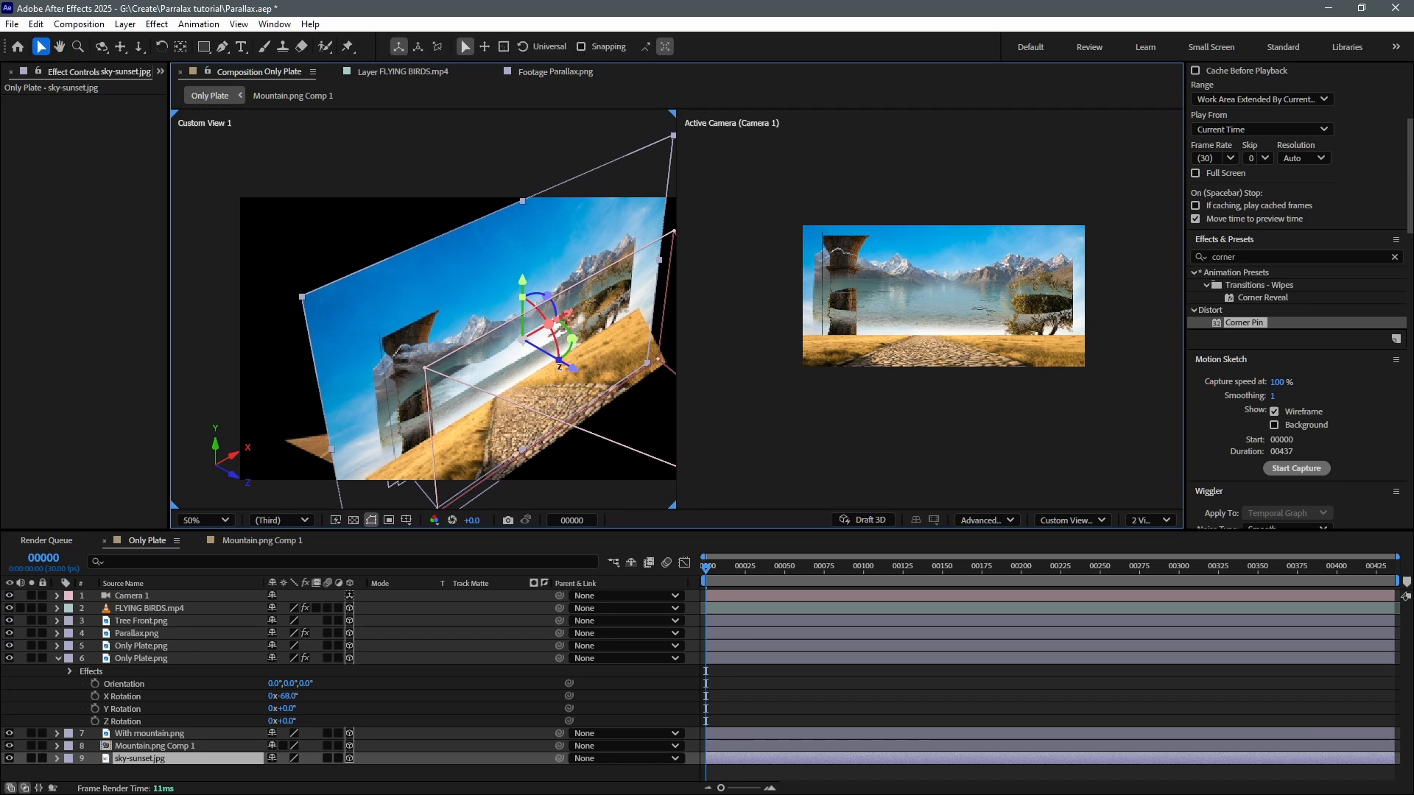
pyautogui.moveTo(575, 374)
pyautogui.mouseDown()
pyautogui.moveTo(416, 305)
pyautogui.moveTo(518, 333)
pyautogui.moveTo(556, 386)
pyautogui.mouseUp()
# Identify the Tree Front.png layer by soloing it briefly, and move it forward along its Z axis towards the camera.
pyautogui.click(464, 315)
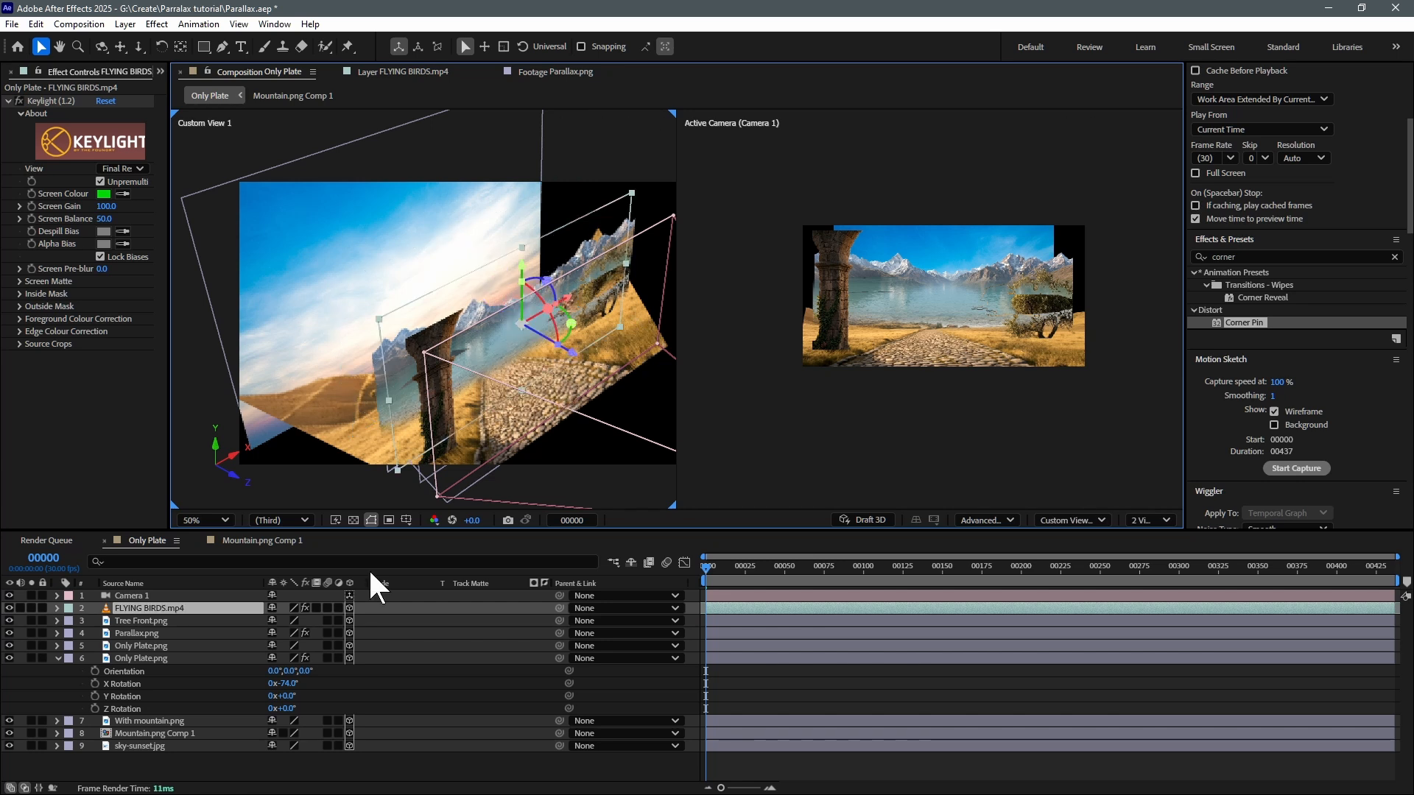
pyautogui.click(146, 621)
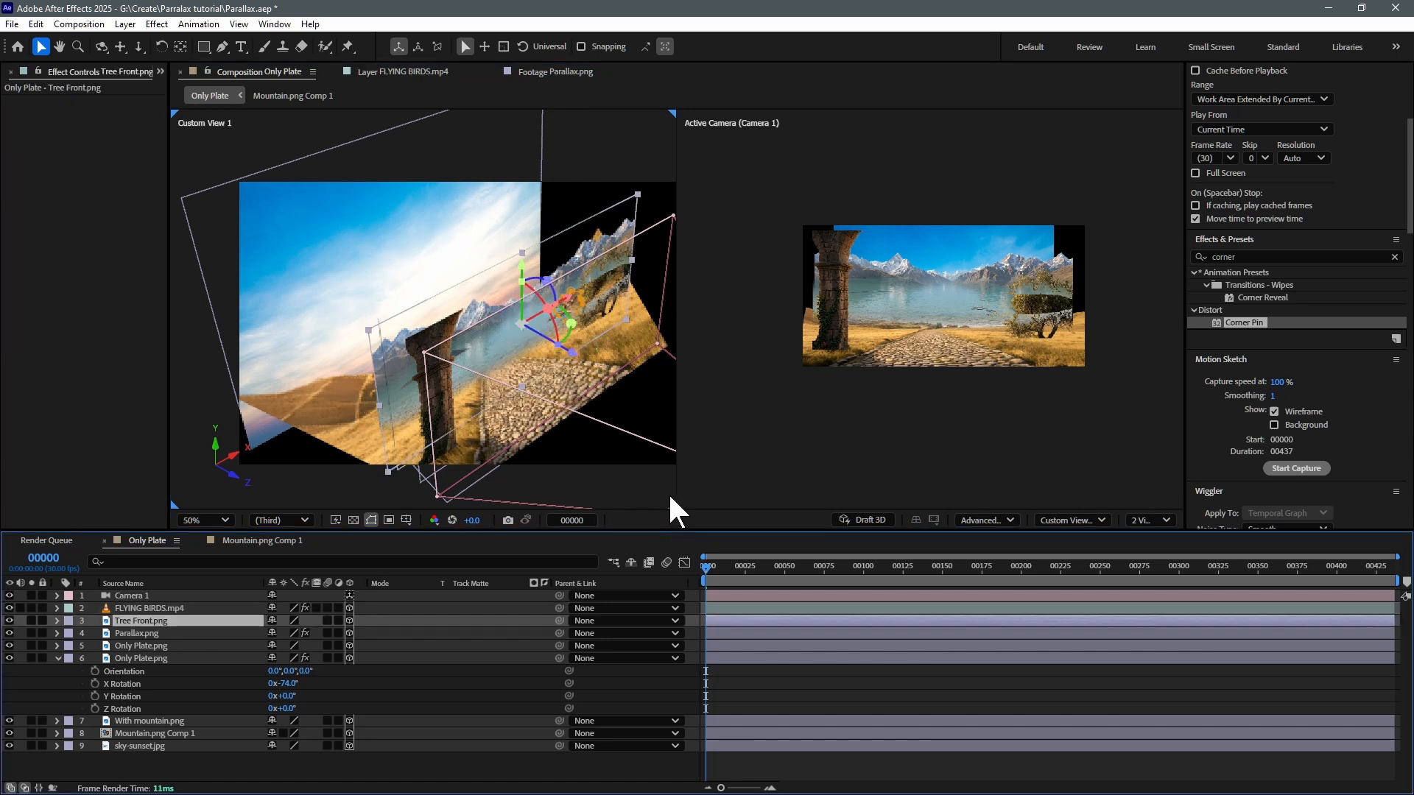
pyautogui.click(29, 618)
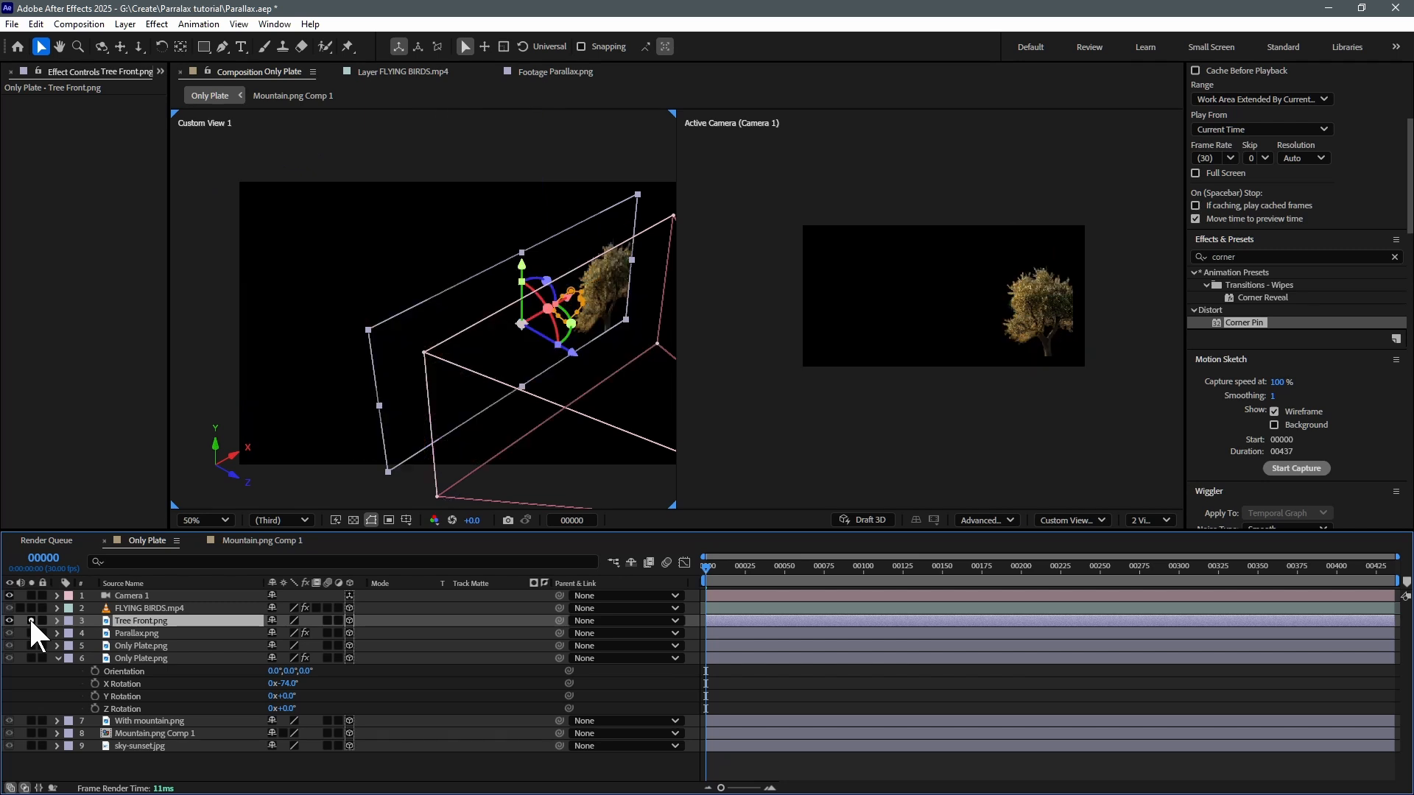
pyautogui.click(29, 616)
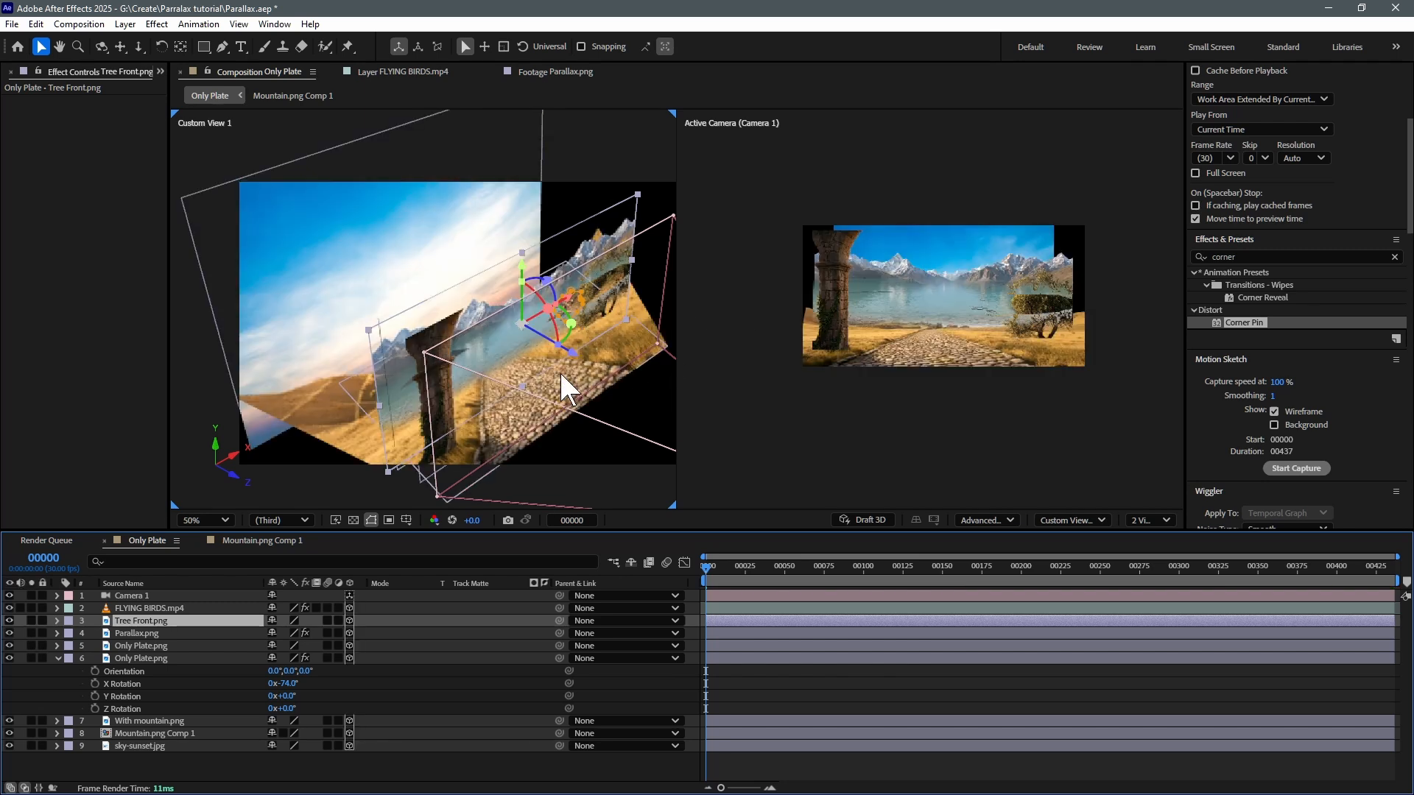
pyautogui.moveTo(573, 357); pyautogui.dragTo(600, 373)
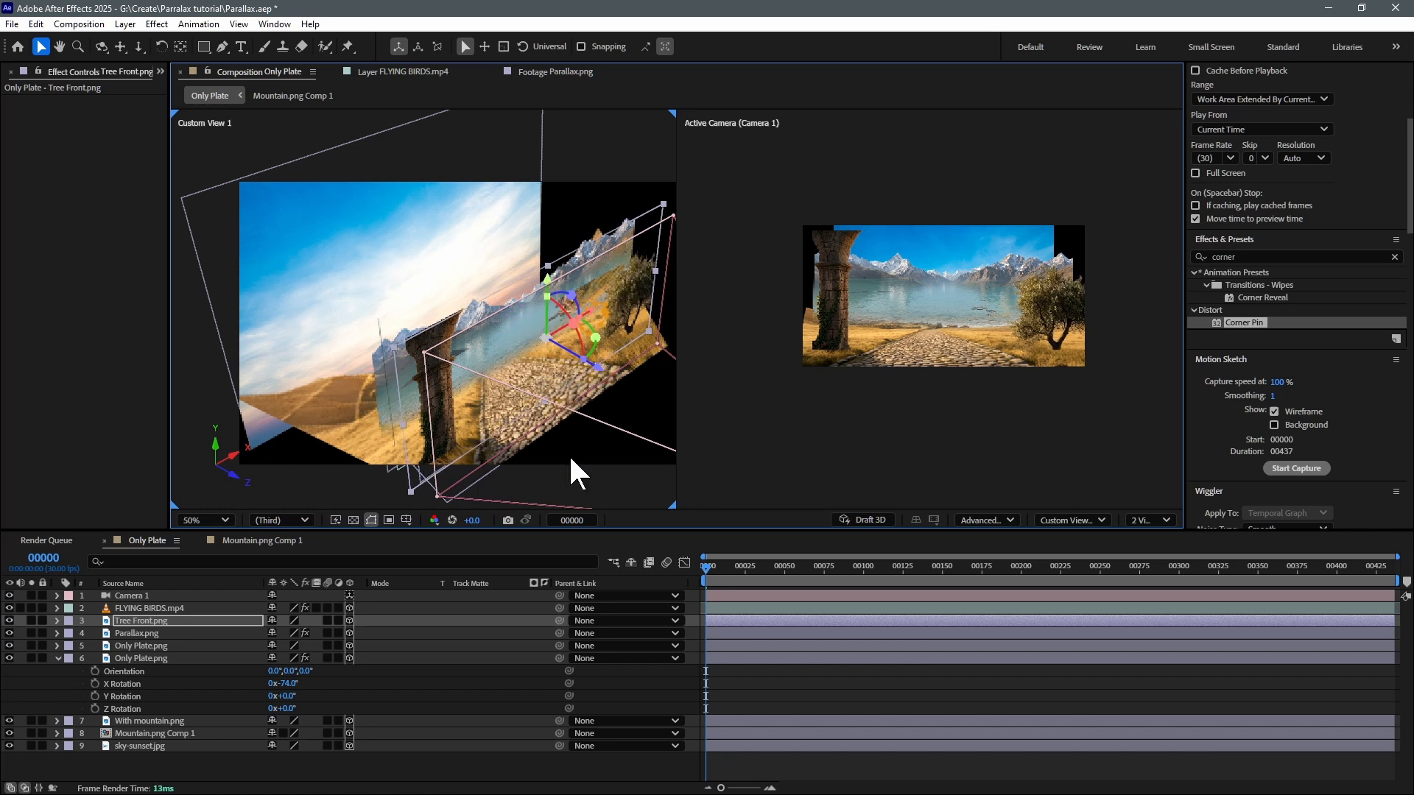
# Add feather points along the bottom edge of the Parallax.png pillar mask with the Mask Feather tool and pull them downward.
pyautogui.click(137, 633)
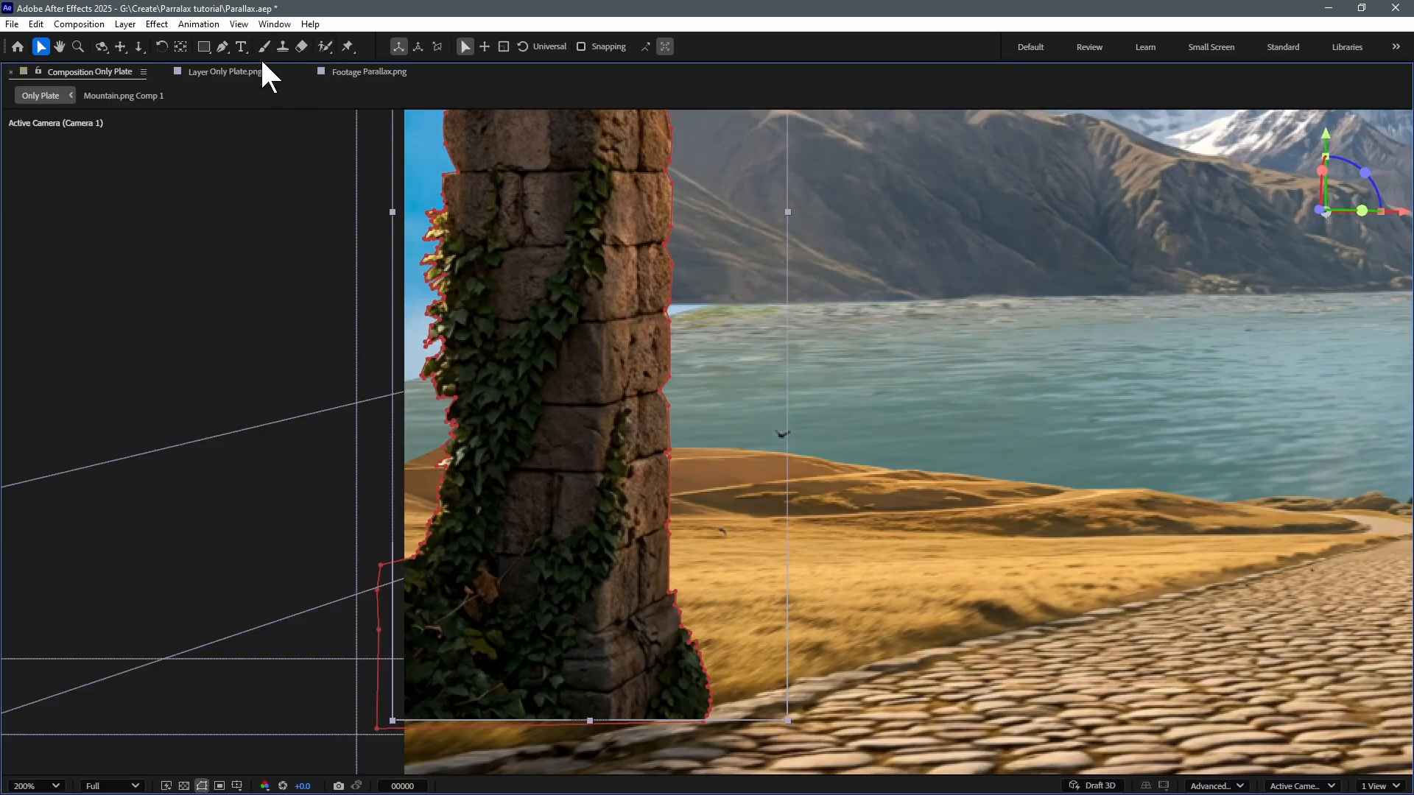
pyautogui.press('`')
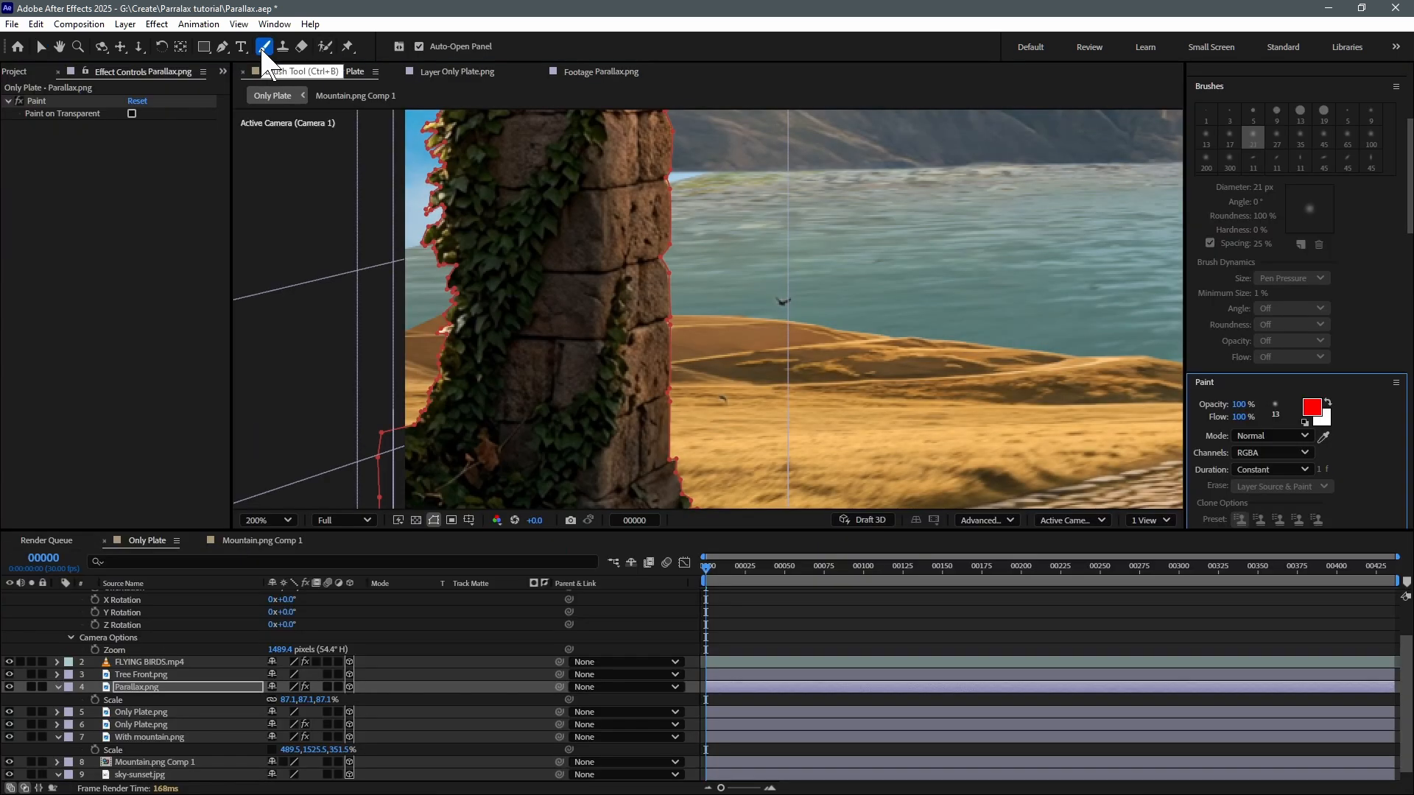
pyautogui.moveTo(222, 46); pyautogui.dragTo(250, 119)
pyautogui.press('`')
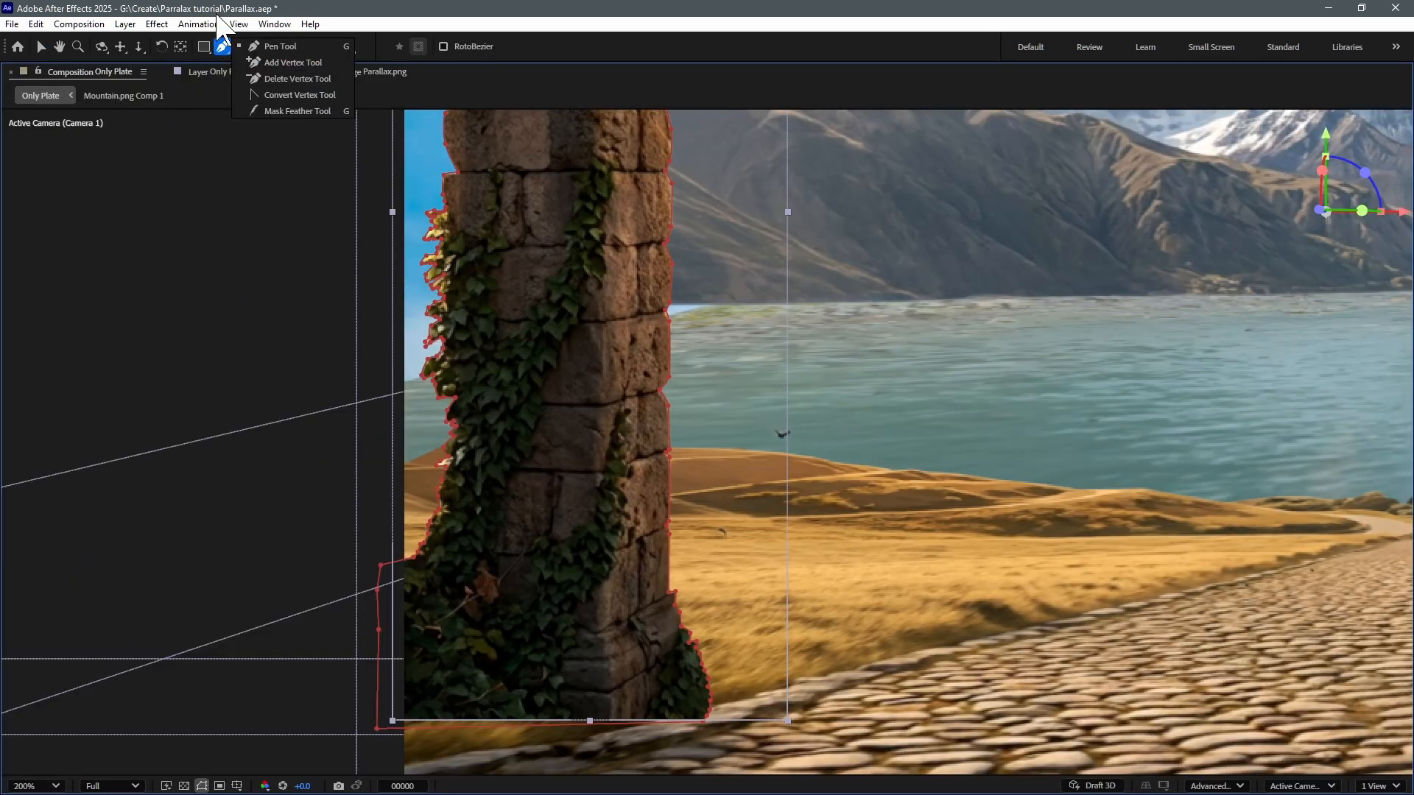
pyautogui.click(222, 46)
pyautogui.click(222, 46)
pyautogui.click(287, 112)
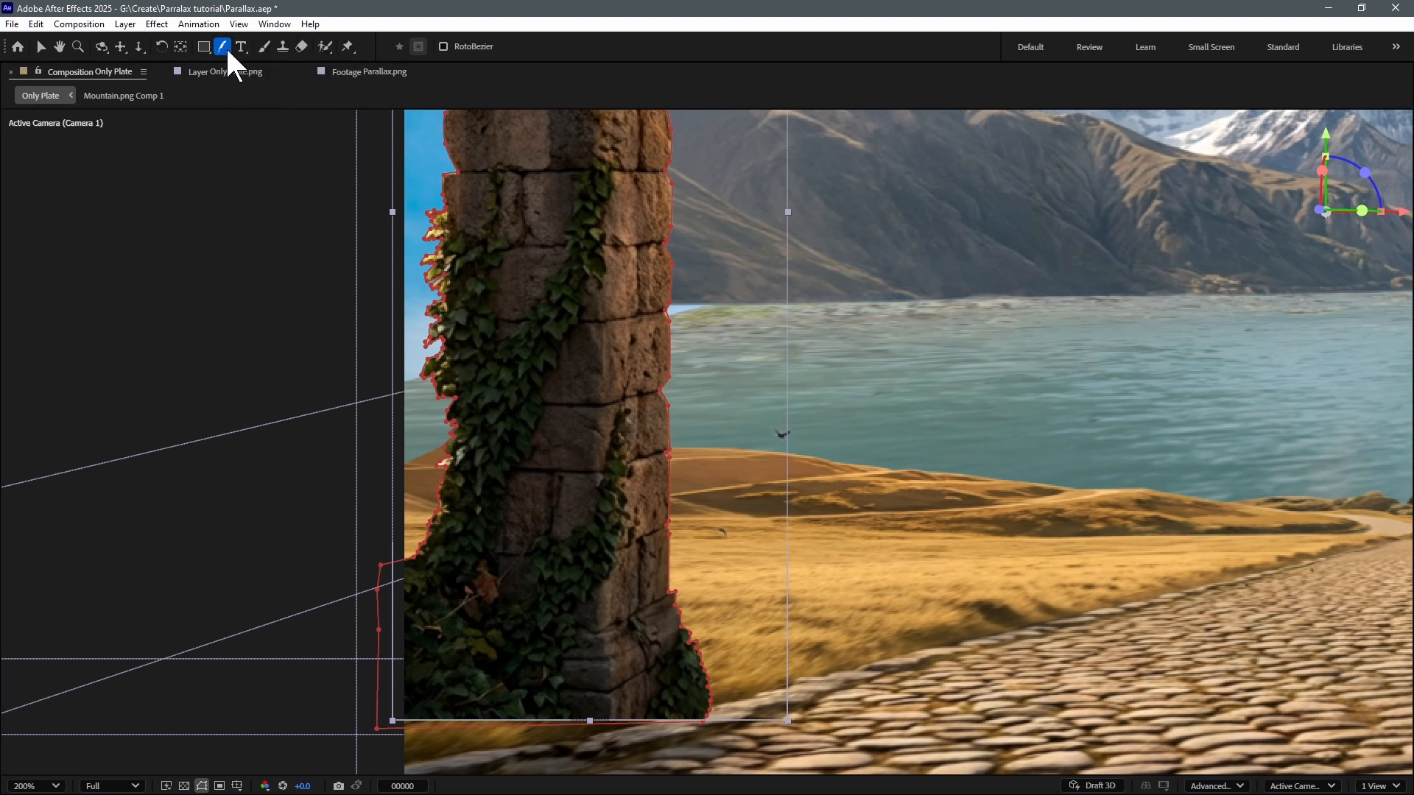
pyautogui.moveTo(497, 718); pyautogui.dragTo(546, 645)
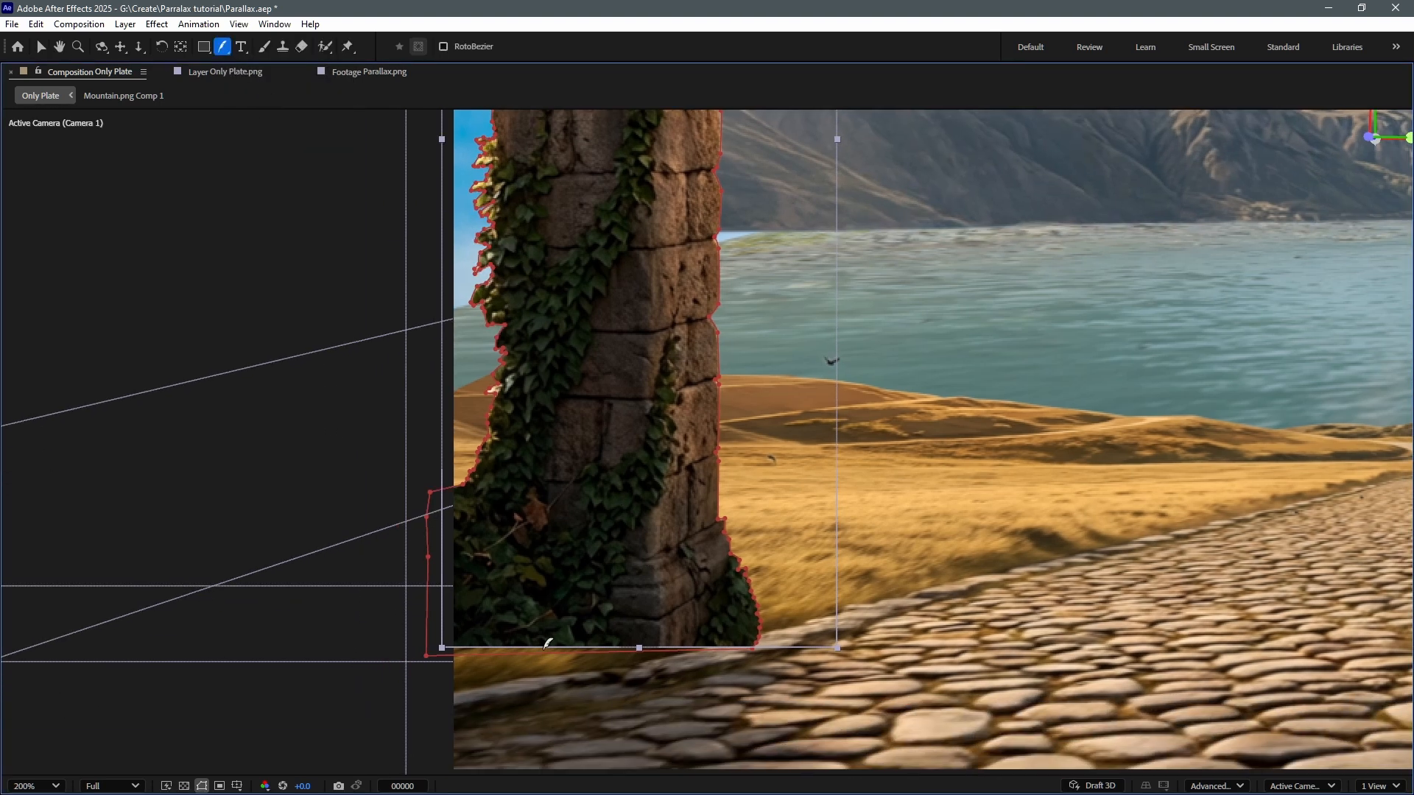
pyautogui.click(596, 654)
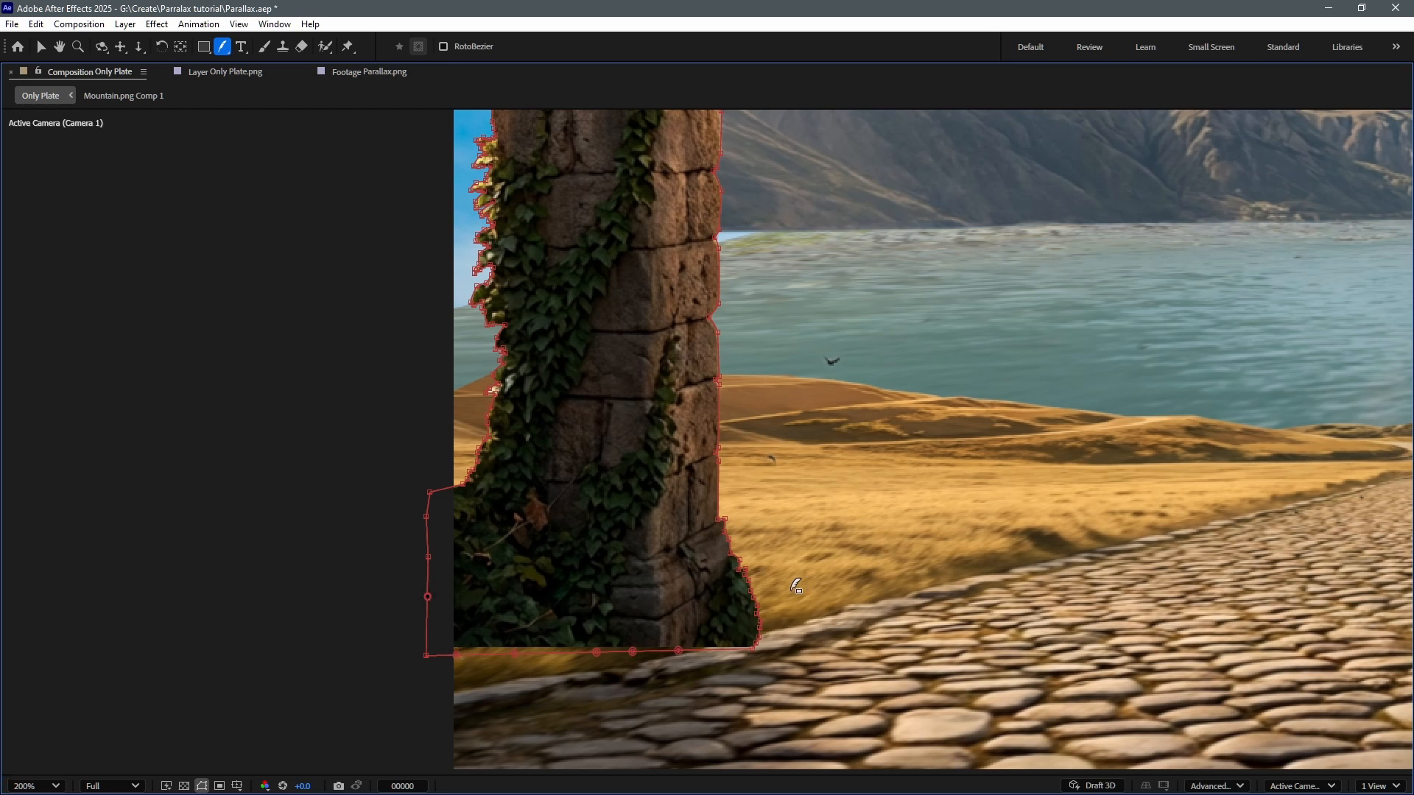
pyautogui.moveTo(638, 656); pyautogui.dragTo(638, 670)
# Select all points along the pillar mask's bottom edge and nudge them up to the pillar's base.
pyautogui.press('v')
pyautogui.moveTo(404, 650); pyautogui.dragTo(797, 683)
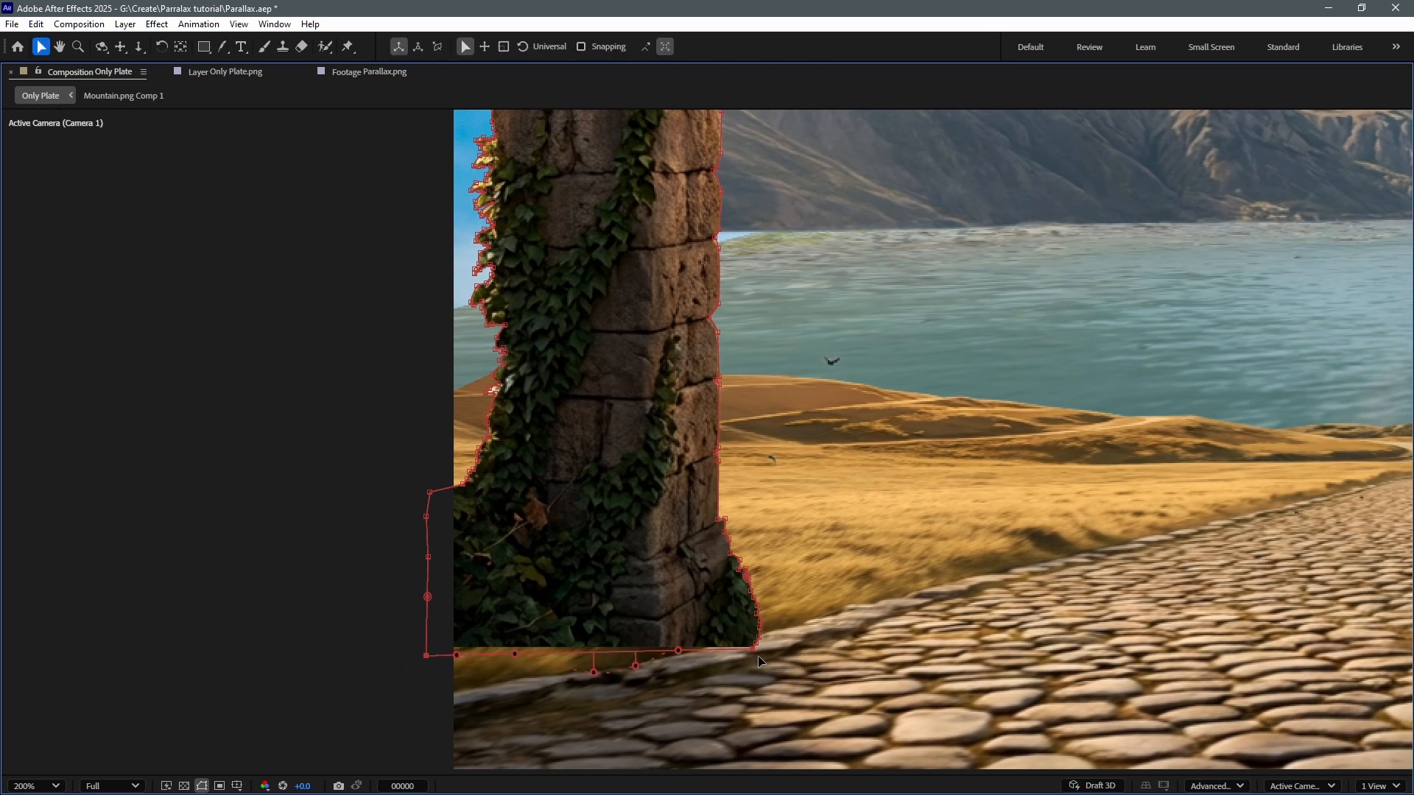
pyautogui.press('Up')
pyautogui.press('Up')
pyautogui.press('Up')
pyautogui.press('Up')
pyautogui.press('Up')
pyautogui.press('Up')
pyautogui.press('Up')
pyautogui.press('Up')
pyautogui.press('Up')
pyautogui.press('Up')
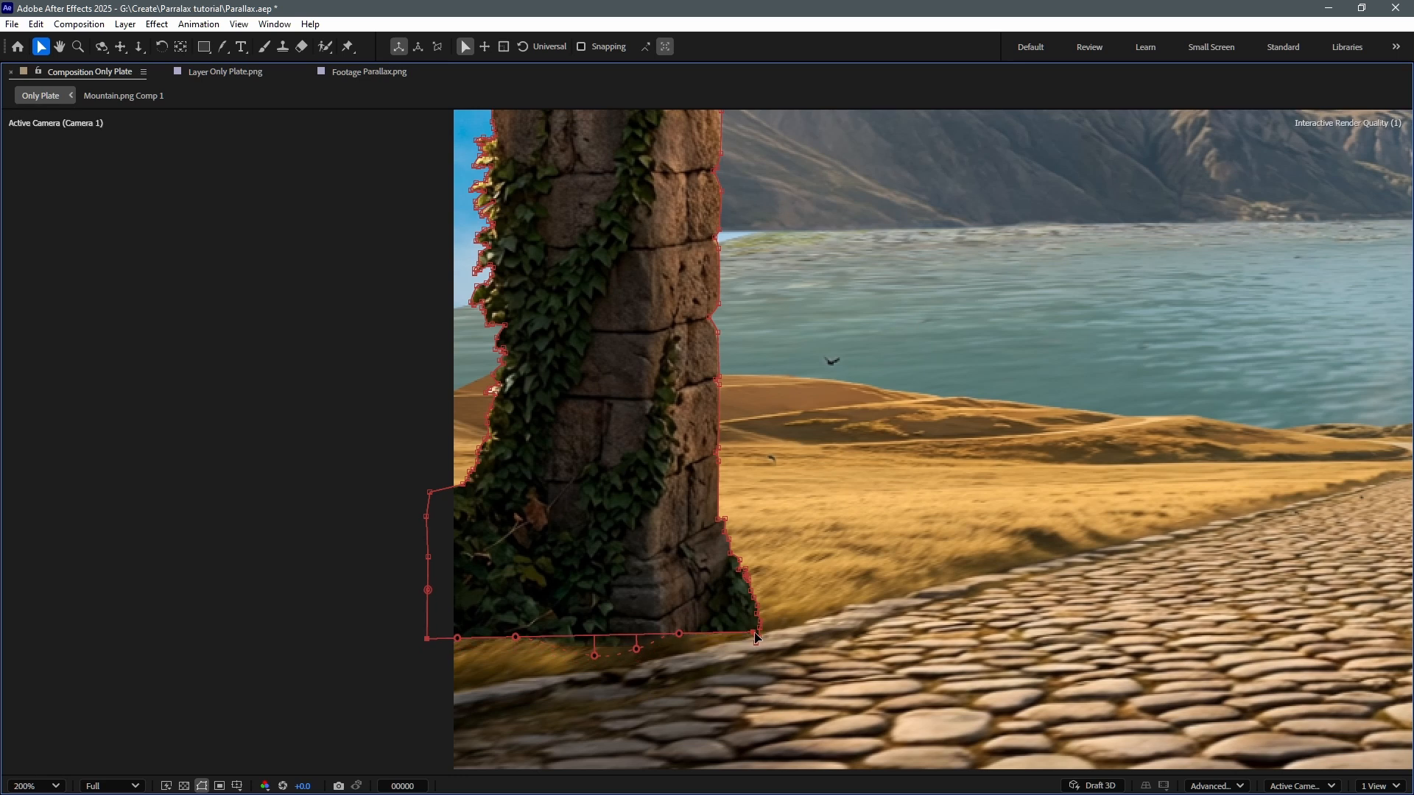
# Fine-tune the feather points under the pillar and raise the mask's lower-left corner slightly.
pyautogui.moveTo(503, 647); pyautogui.dragTo(503, 651)
pyautogui.moveTo(582, 669); pyautogui.dragTo(583, 654)
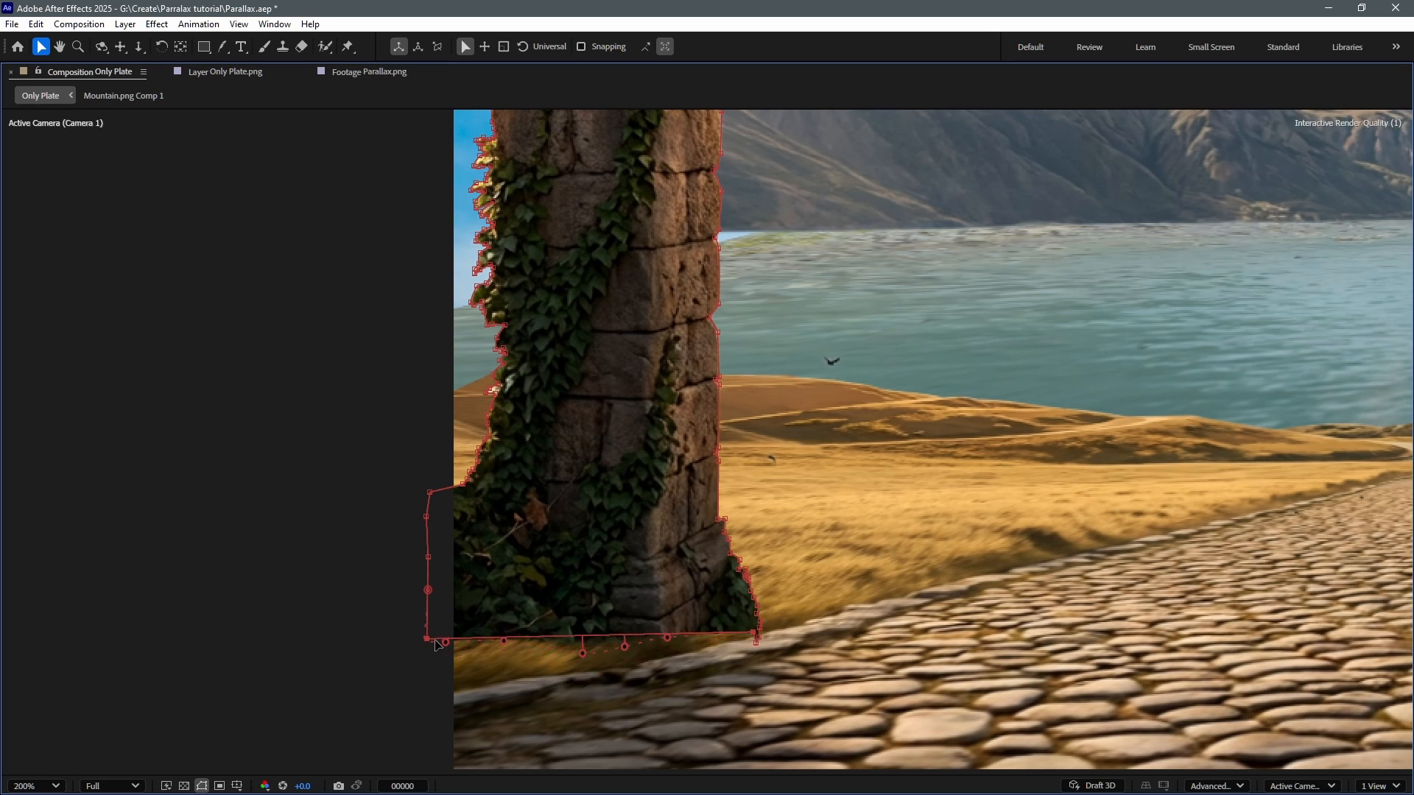
pyautogui.moveTo(430, 640); pyautogui.dragTo(432, 630)
pyautogui.moveTo(584, 644); pyautogui.dragTo(584, 652)
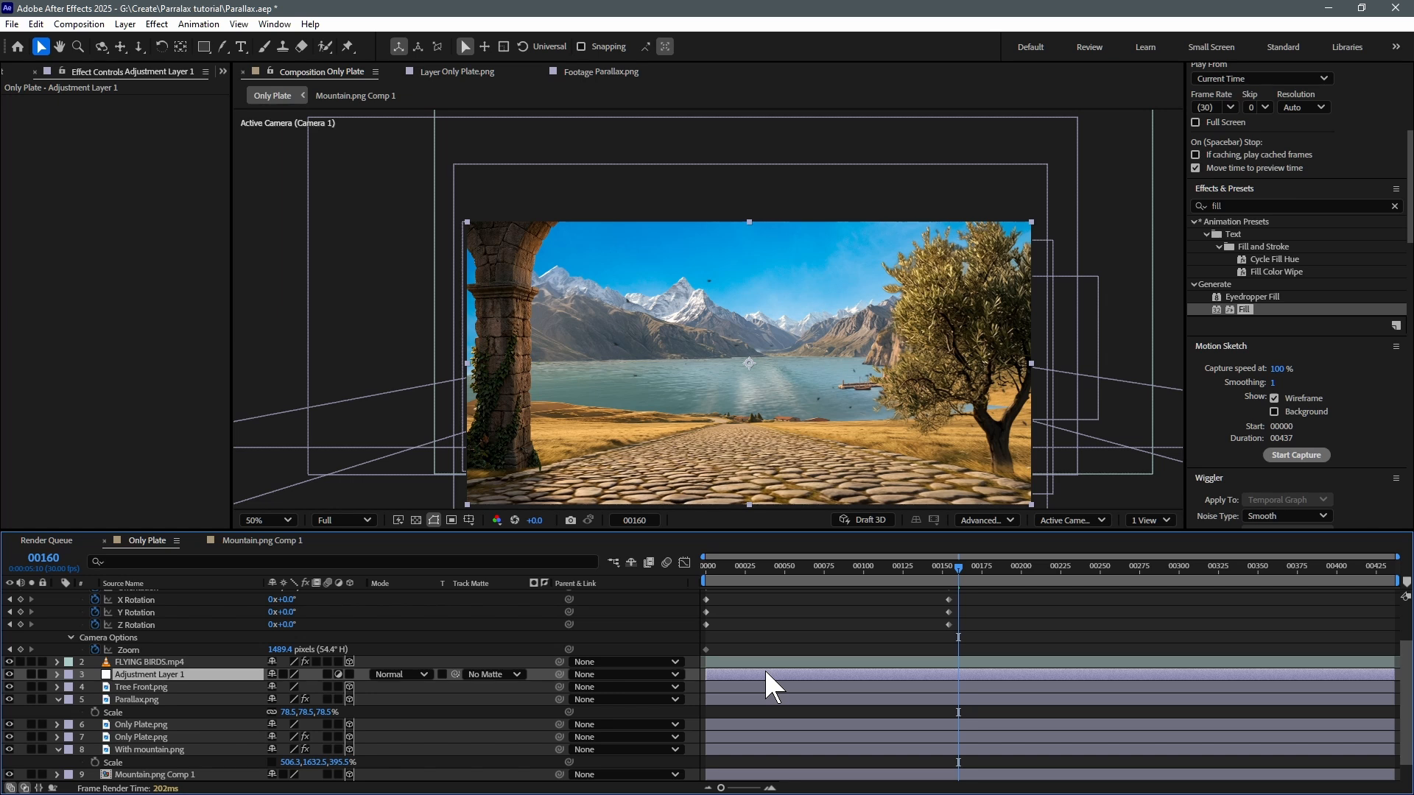
# Move Adjustment Layer 1 to the top of the layer stack, above Camera 1.
pyautogui.hotkey('ctrl', 'shift', ']')
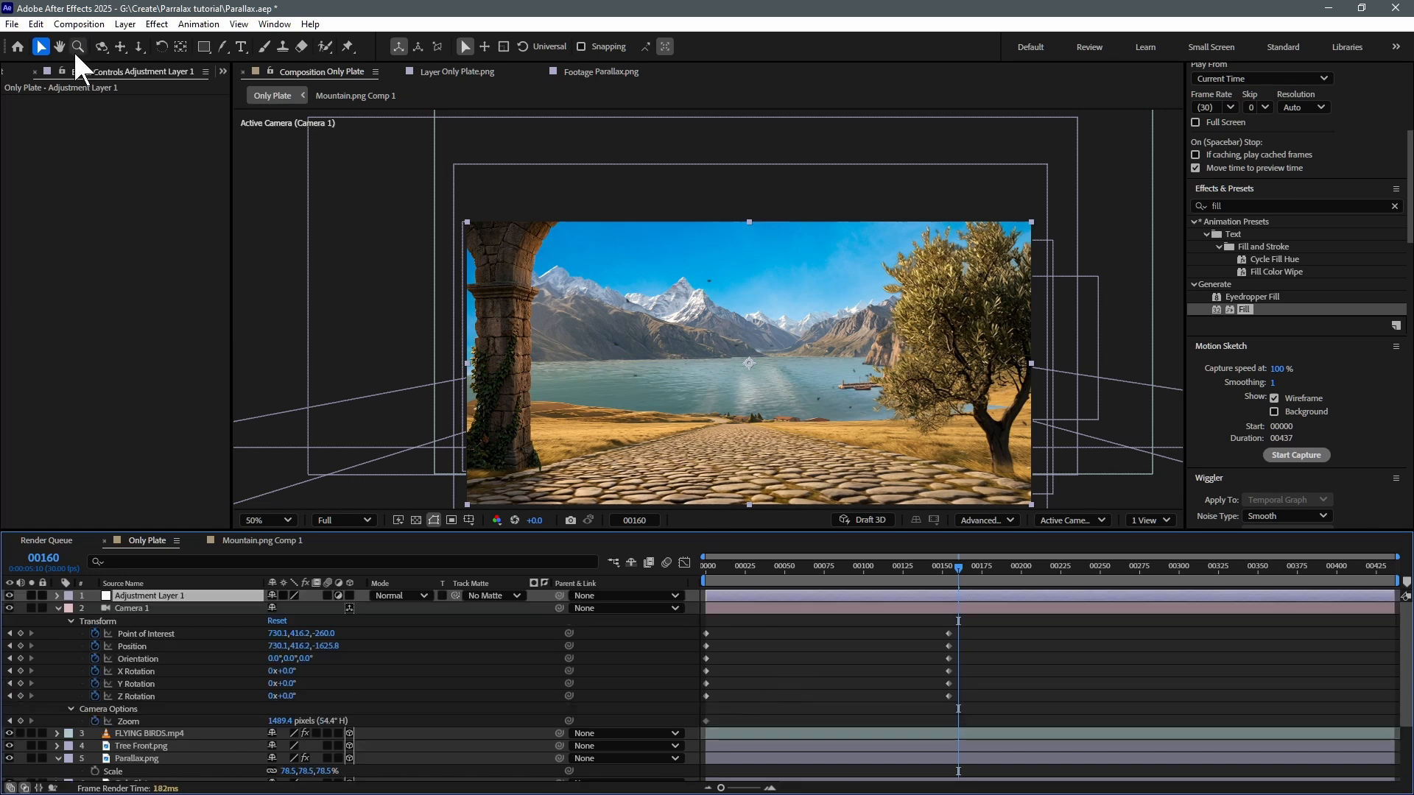
# Apply Curves to Adjustment Layer 1, raise the RGB contrast by pulling both curve end points inward, and check several frames.
pyautogui.click(157, 23)
pyautogui.moveTo(294, 213)
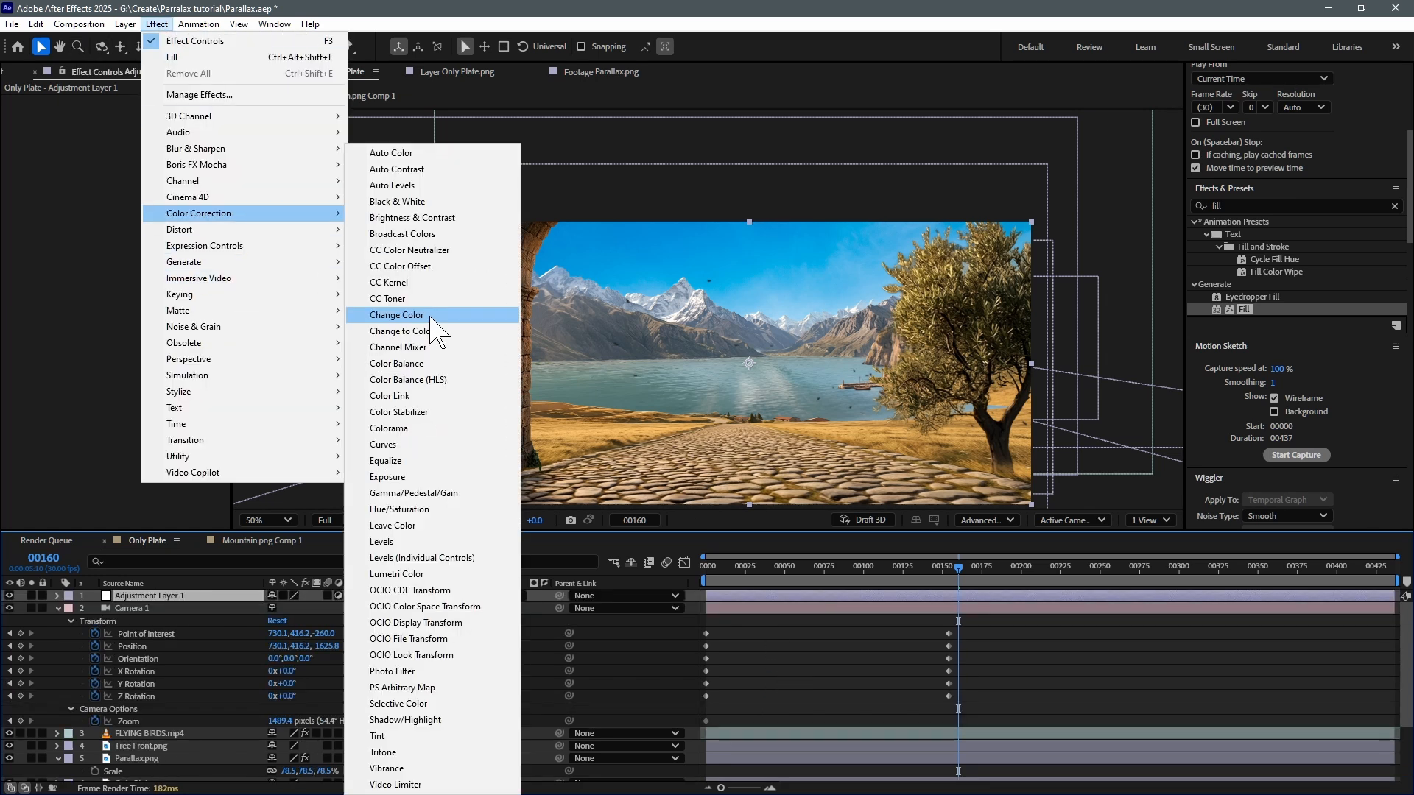
pyautogui.click(417, 445)
pyautogui.moveTo(37, 337); pyautogui.dragTo(64, 347)
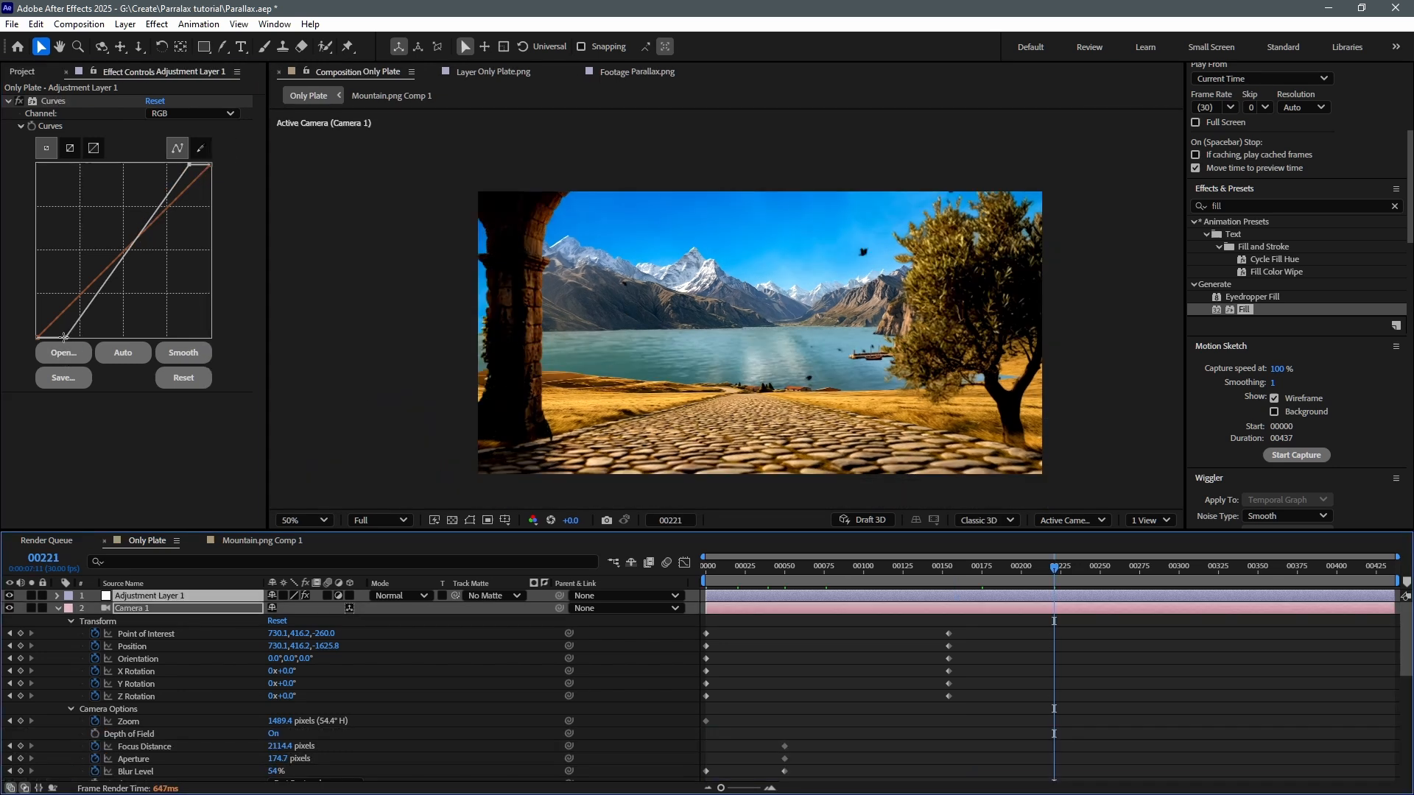
pyautogui.moveTo(64, 338); pyautogui.dragTo(47, 342)
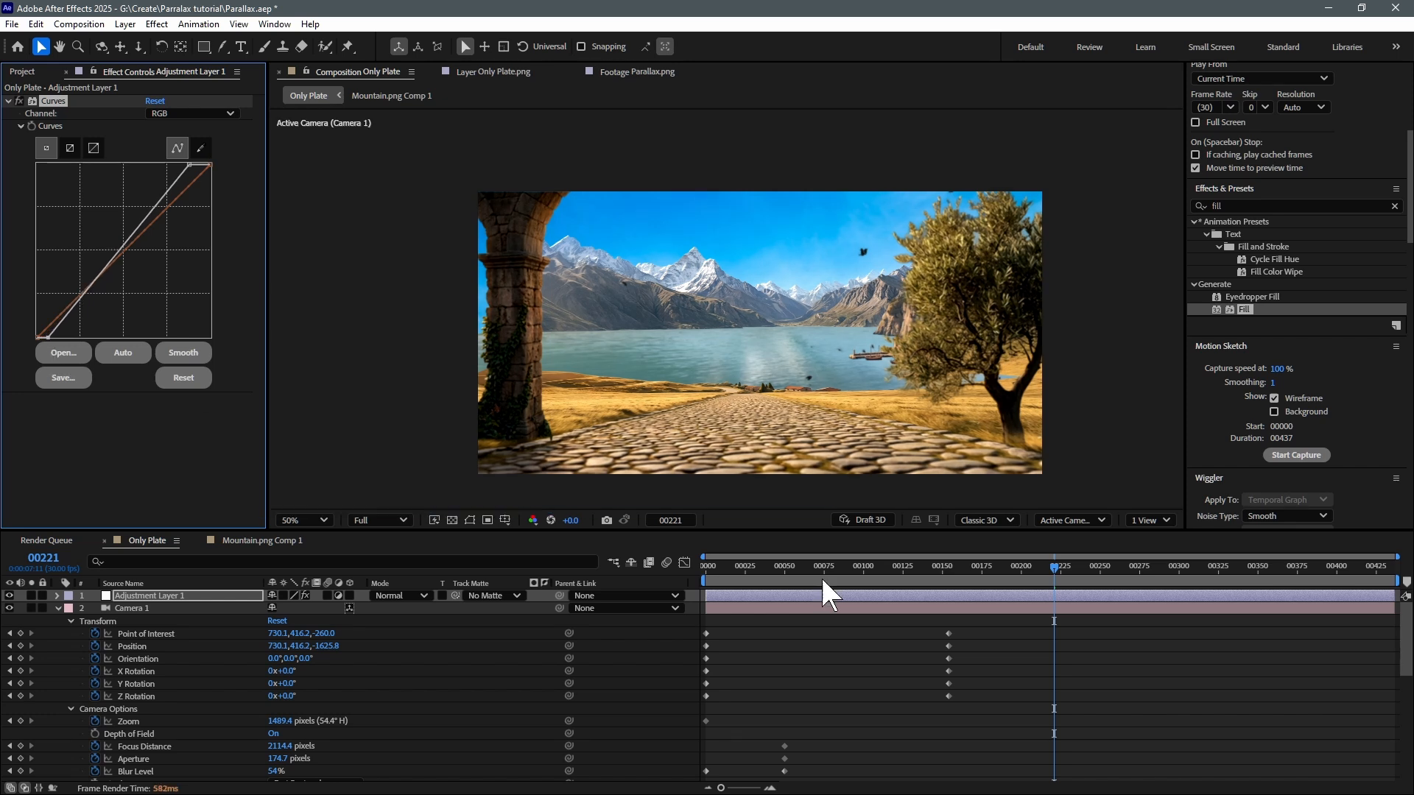
pyautogui.click(773, 573)
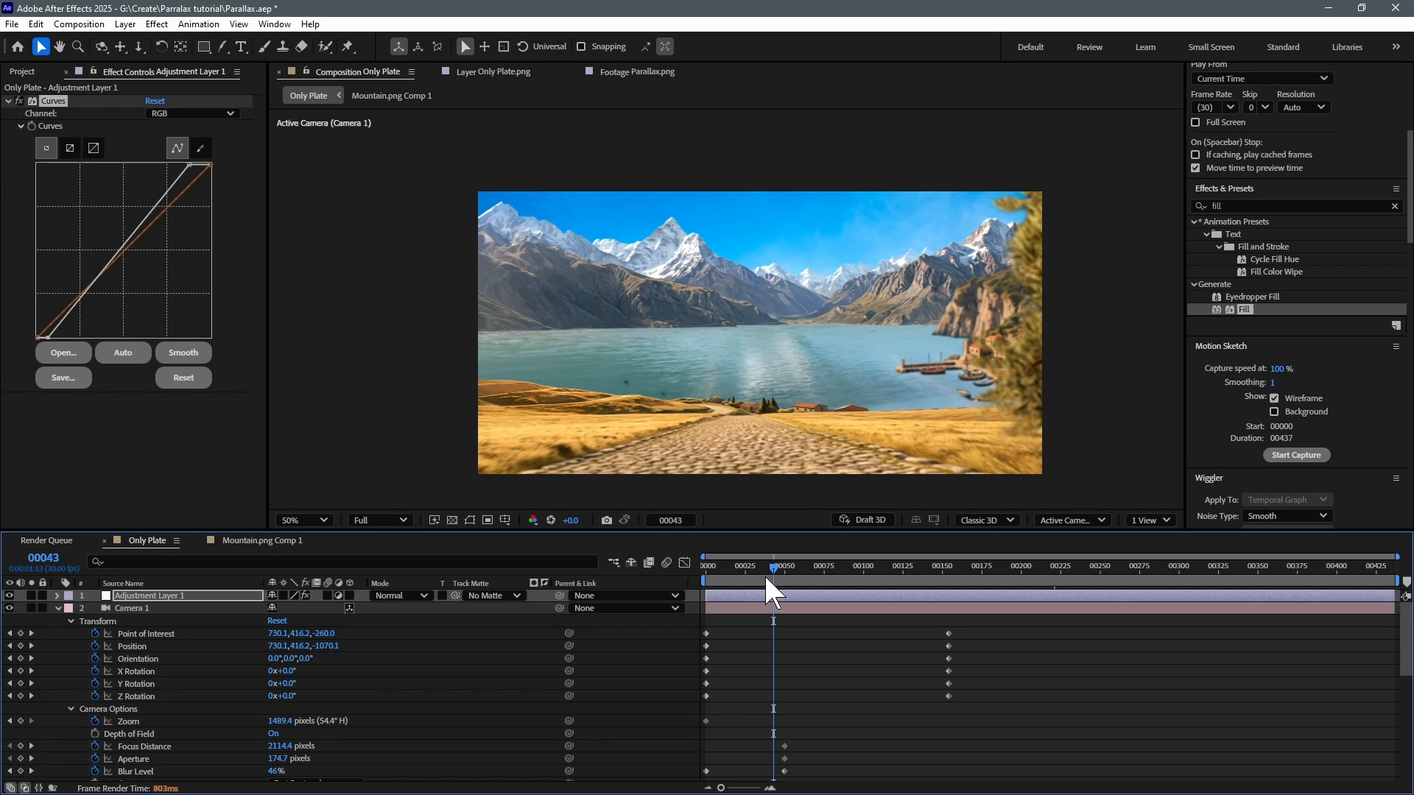
pyautogui.click(868, 572)
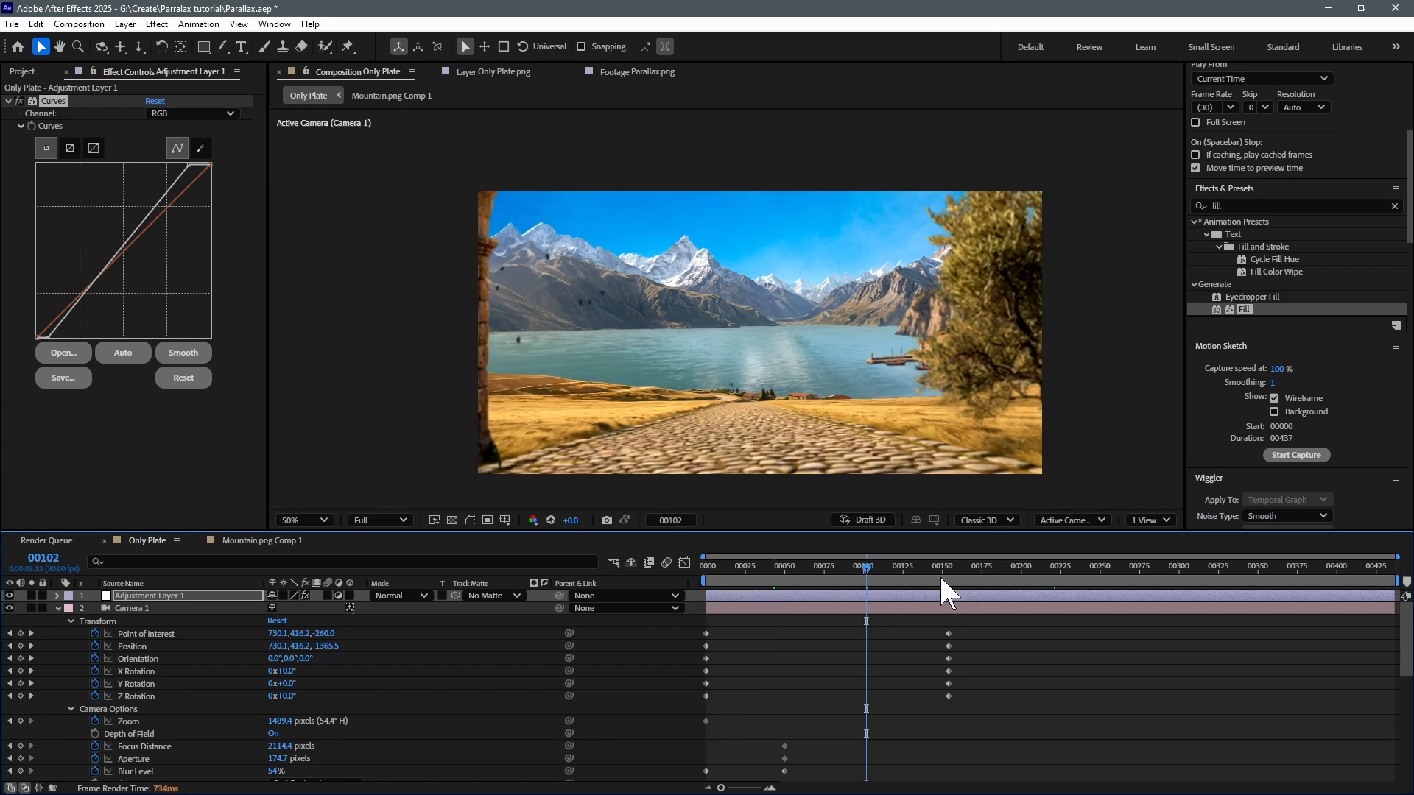
pyautogui.click(943, 573)
pyautogui.click(1028, 572)
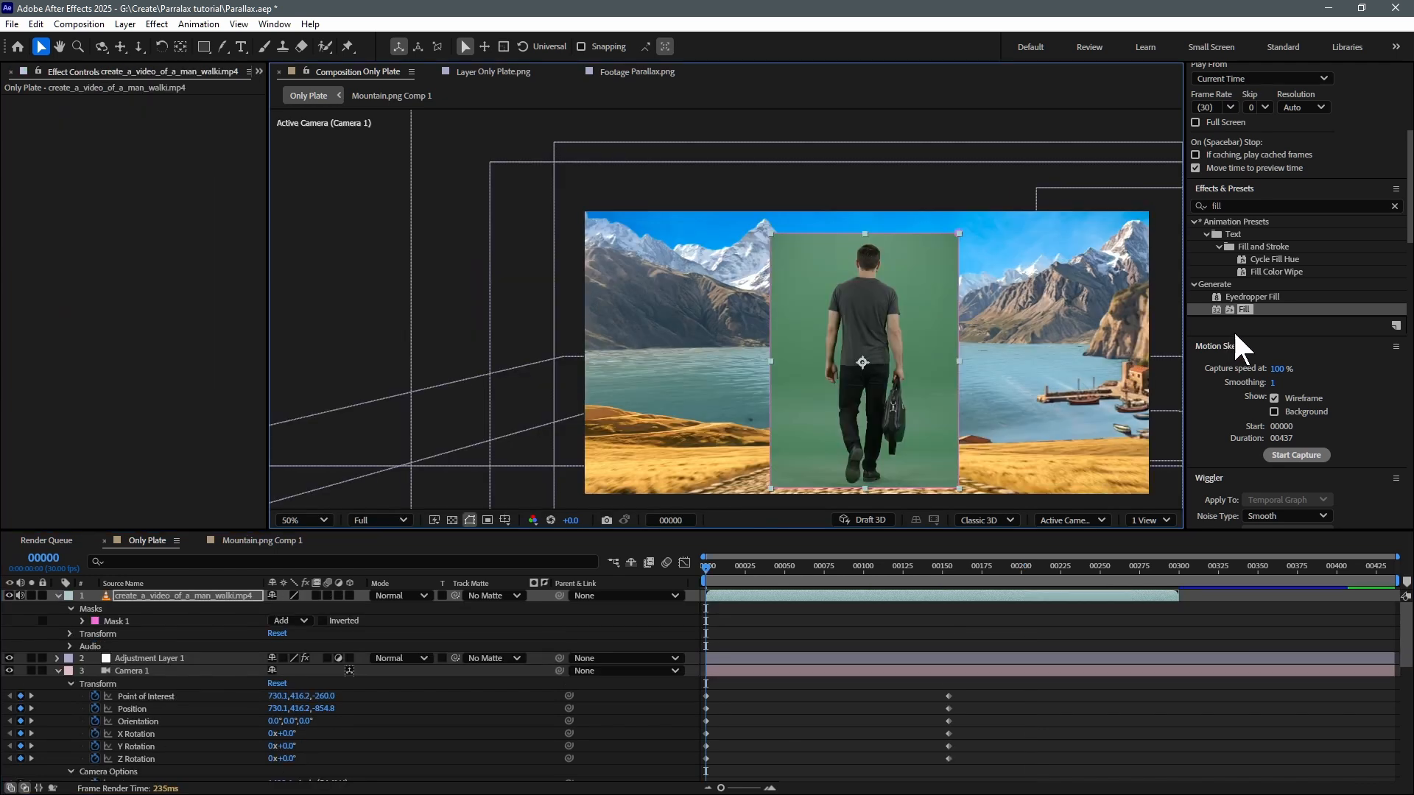
# Apply Keylight (1.2) to the walking man clip and sample its green background as the Screen Colour.
pyautogui.click(1251, 206)
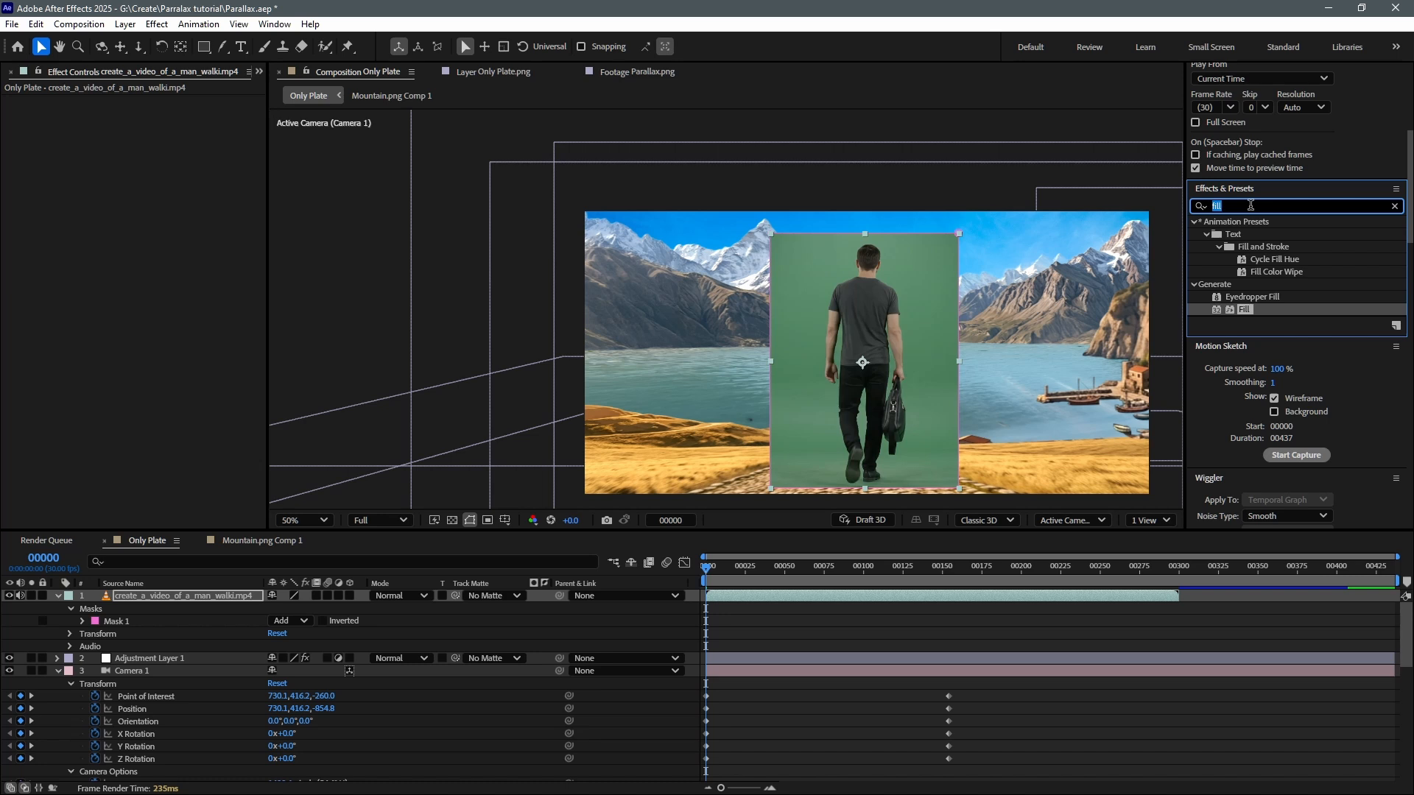
pyautogui.write('keylight')
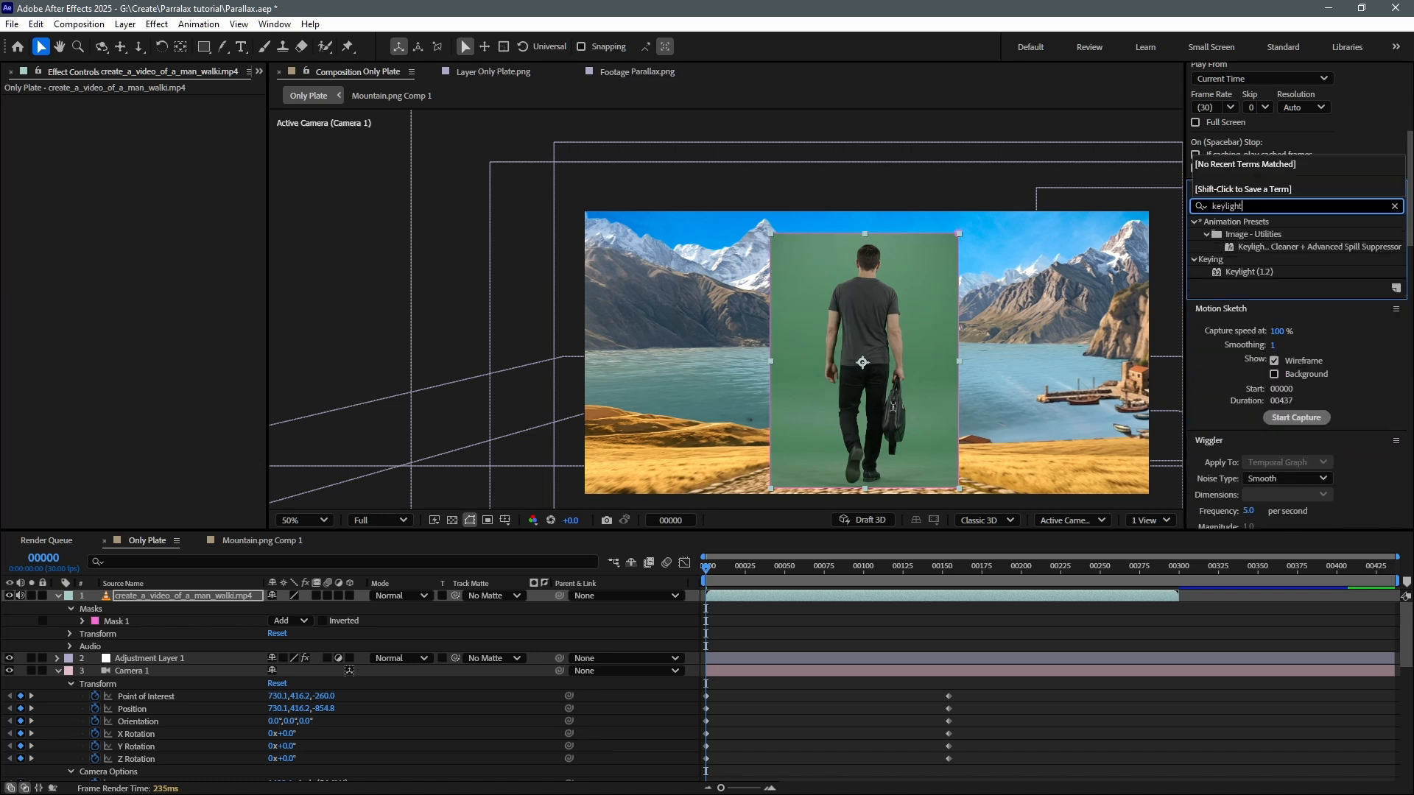
pyautogui.doubleClick(1255, 272)
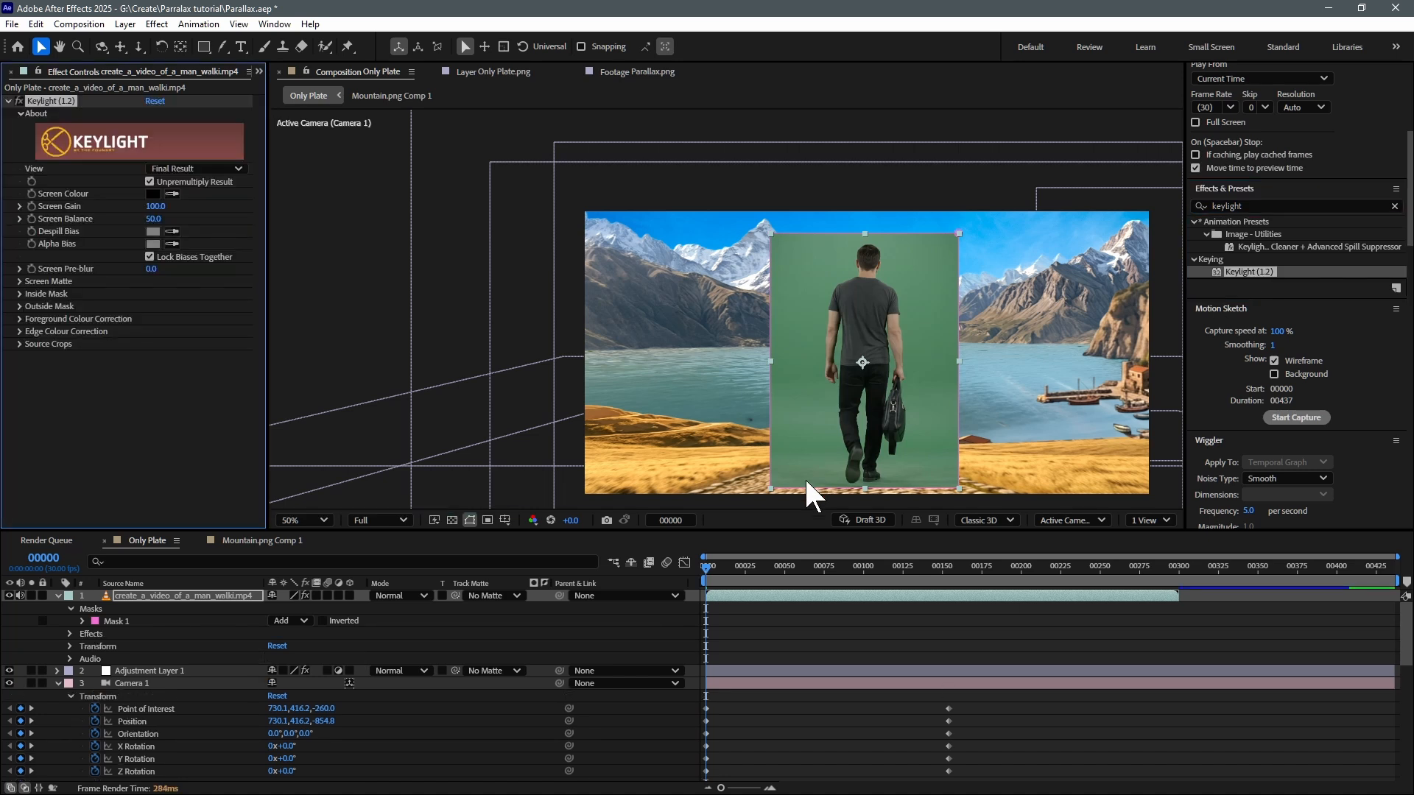
pyautogui.click(173, 193)
pyautogui.click(789, 320)
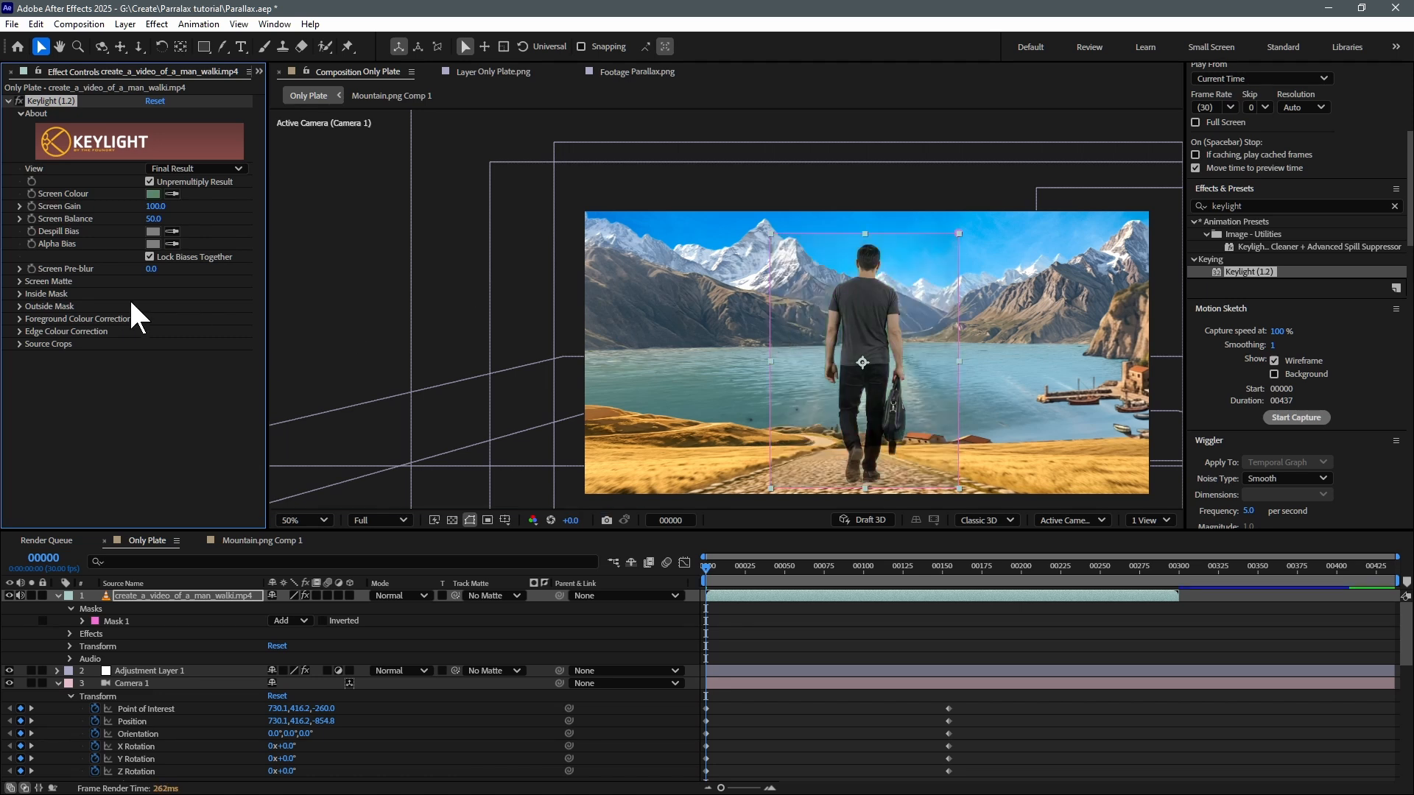
# Refine the man's Keylight matte with Screen Balance 44.2, Clip White 79, Clip Black 43 and Replace Method Source, checking the Screen Matte view.
pyautogui.click(19, 267)
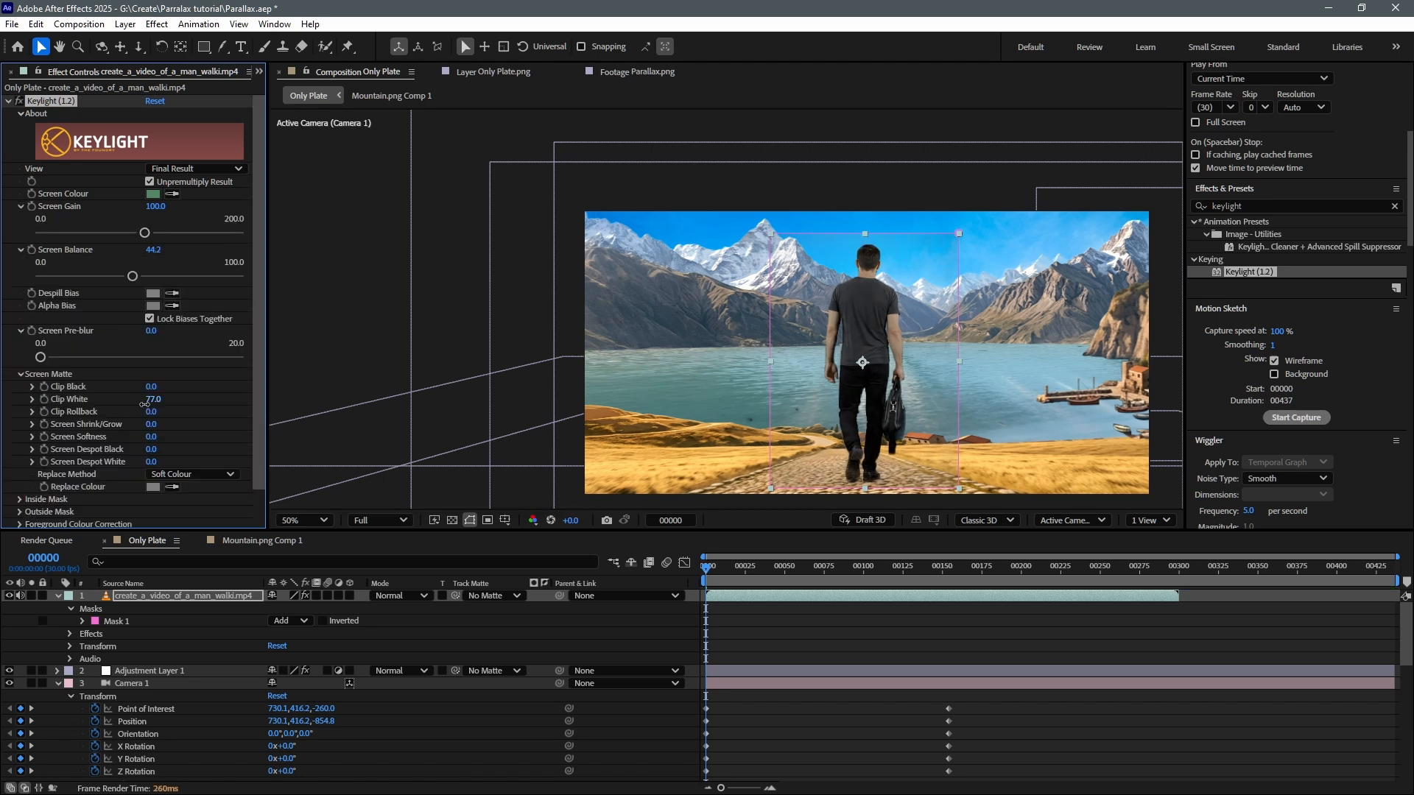
pyautogui.moveTo(167, 386); pyautogui.dragTo(170, 386)
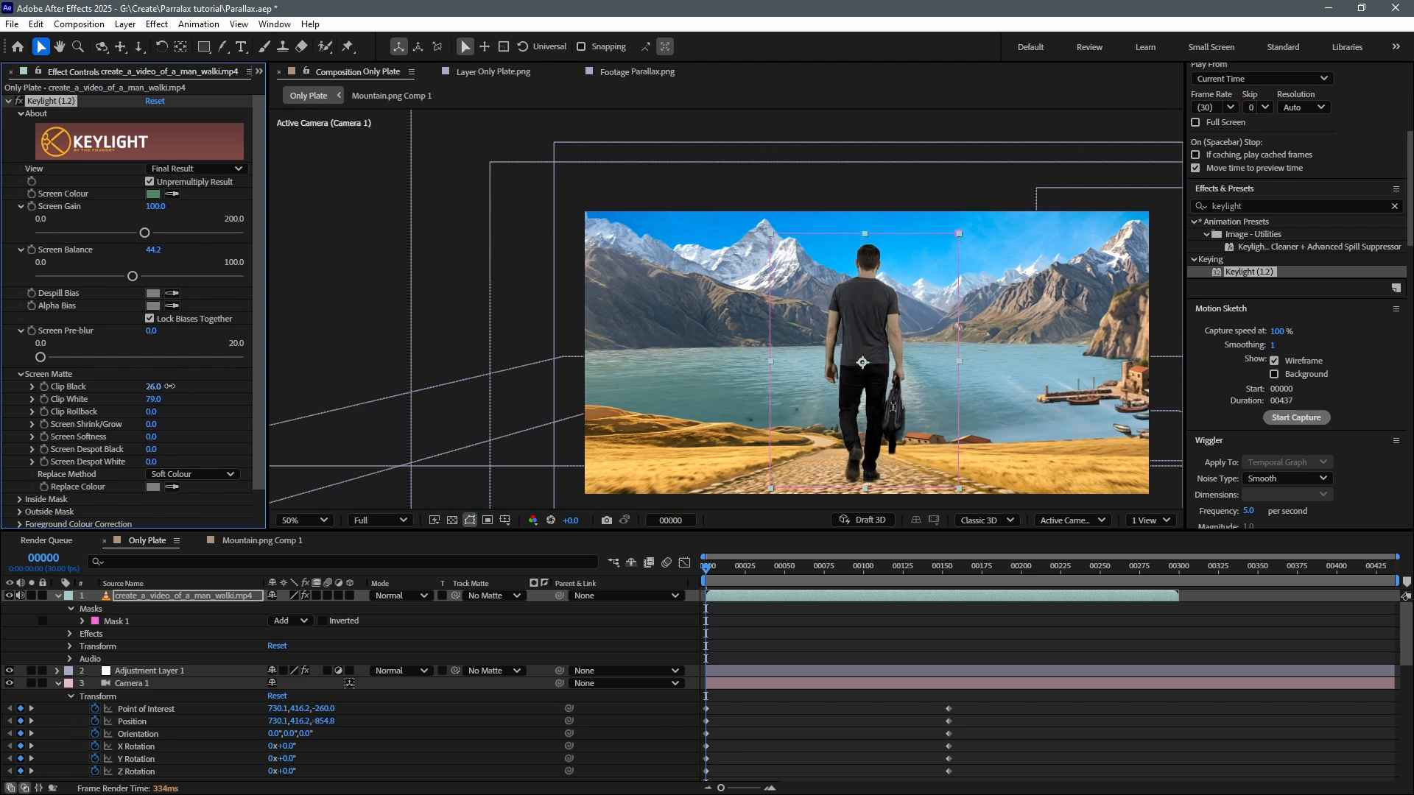
pyautogui.click(207, 169)
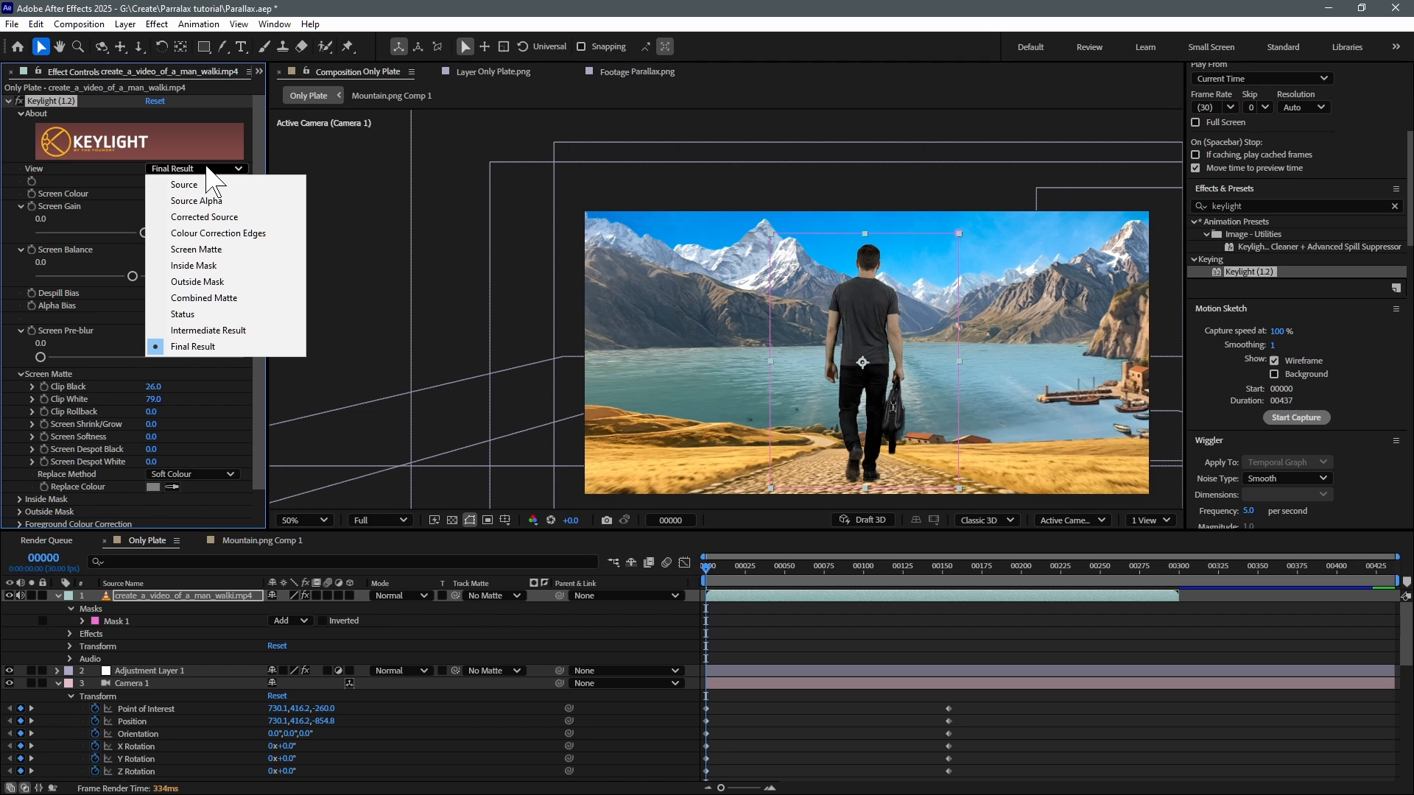
pyautogui.click(218, 249)
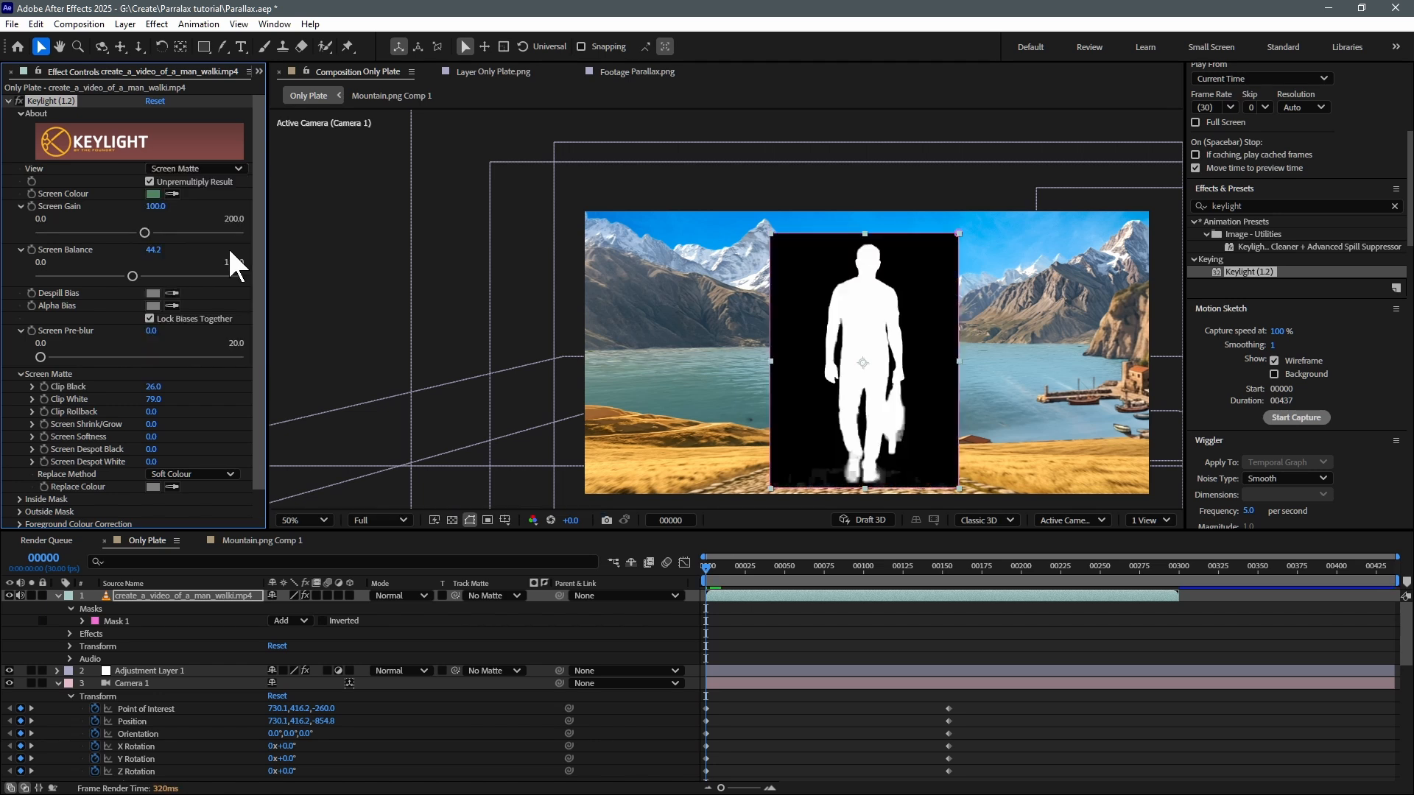
pyautogui.moveTo(154, 386); pyautogui.dragTo(166, 386)
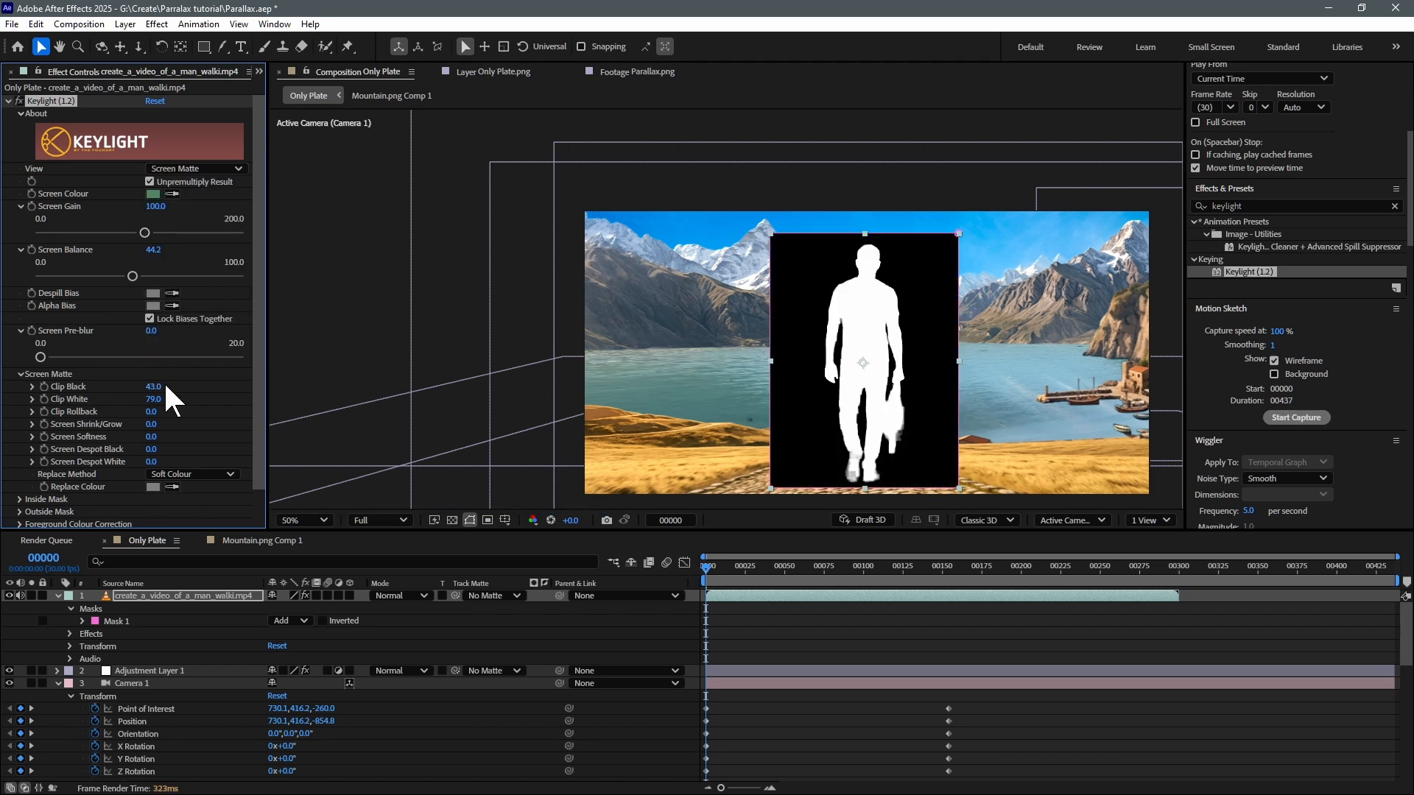
pyautogui.click(193, 474)
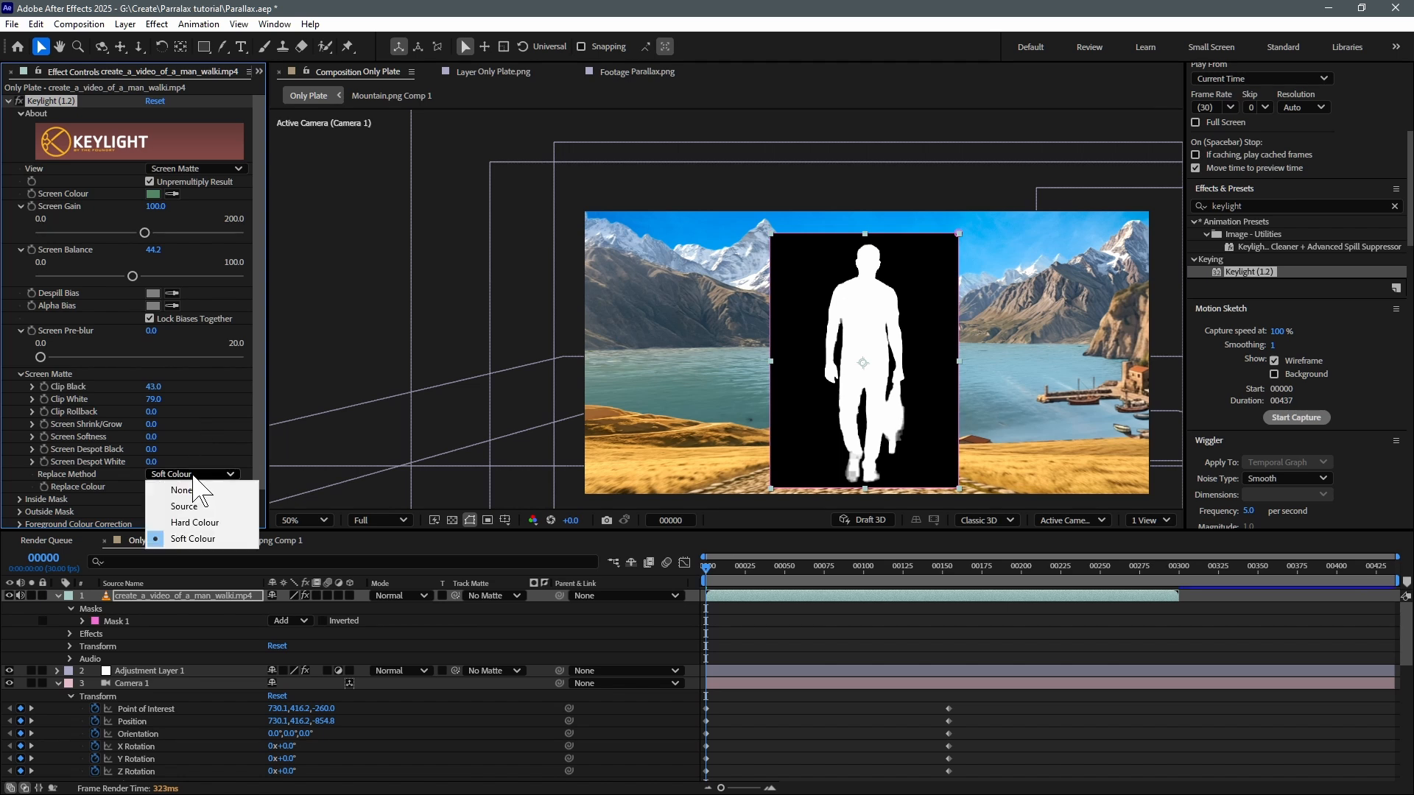
pyautogui.click(176, 504)
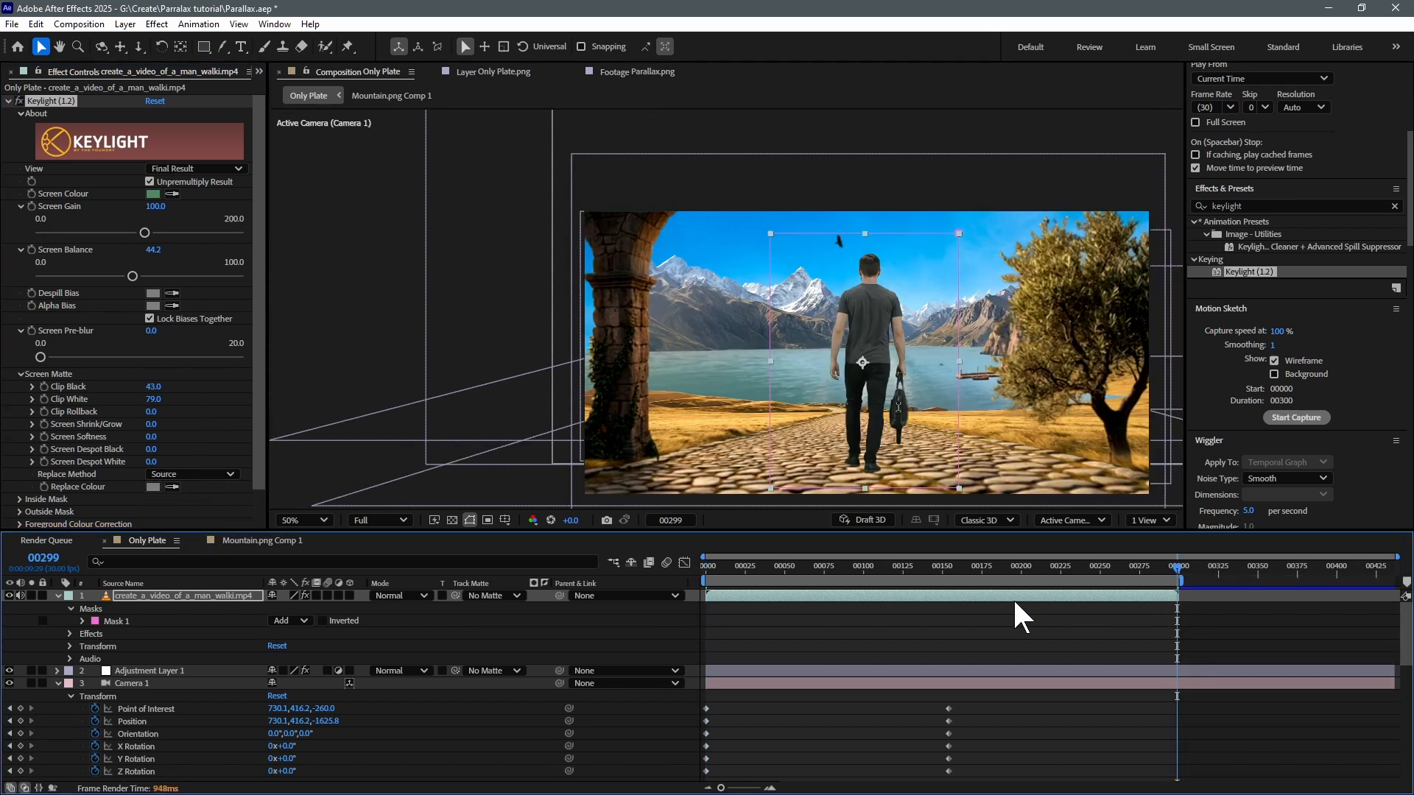
# Trim the composition to the work area ending with the walking man clip at frame 299 and return to frame 0.
pyautogui.hotkey('alt', 'c')
pyautogui.press('w')
pyautogui.click(800, 575)
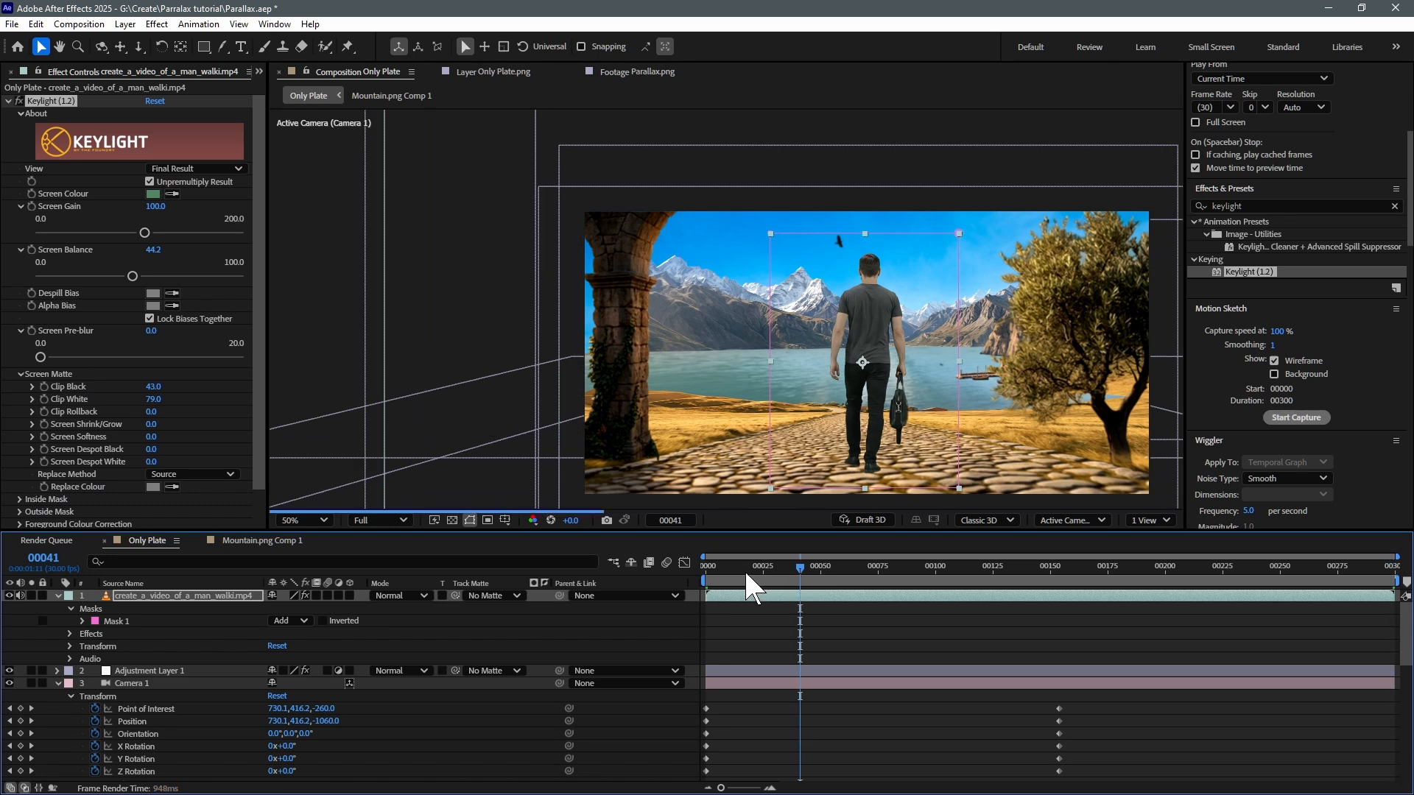
pyautogui.click(718, 579)
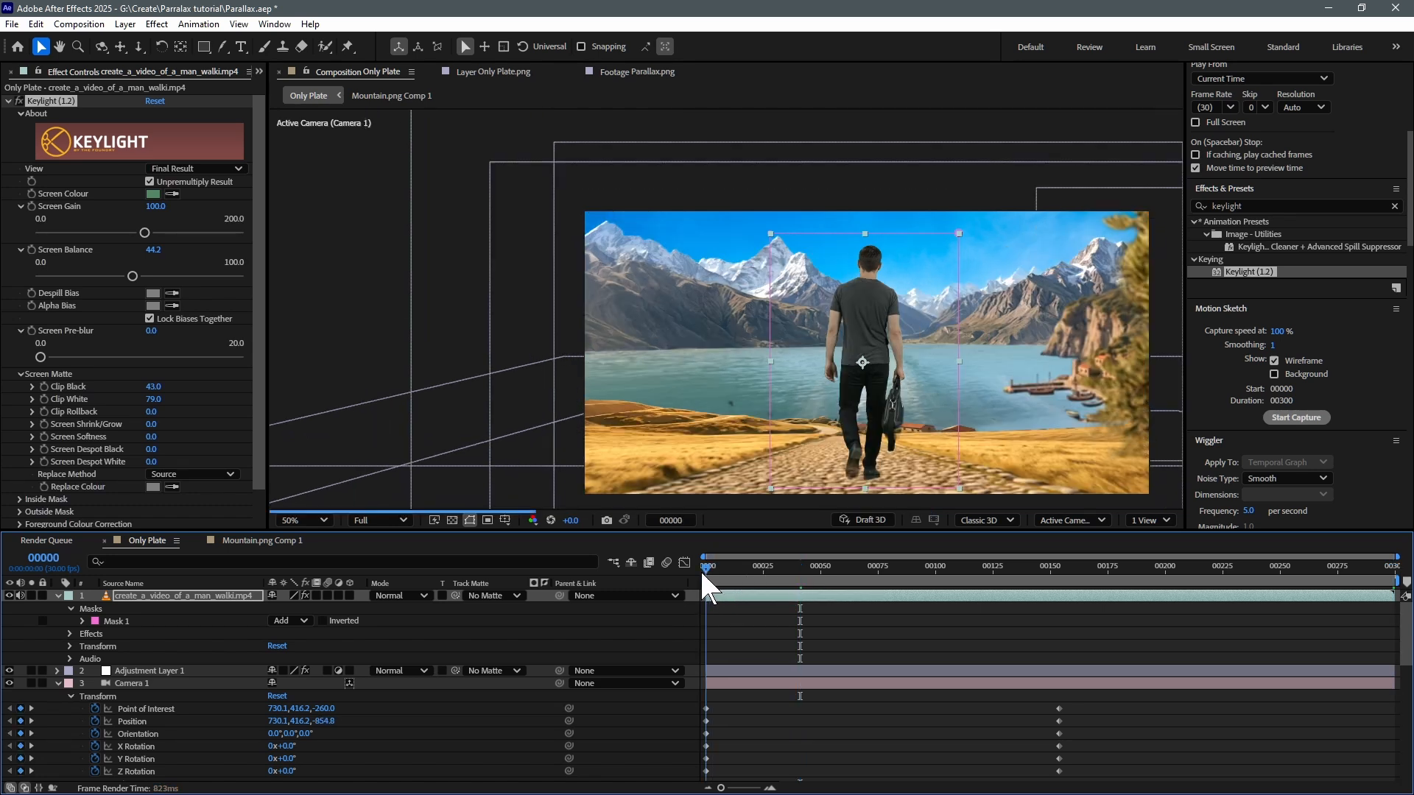
# Make the walking man clip a 3D layer and check his placement from the first to the last frame.
pyautogui.click(349, 594)
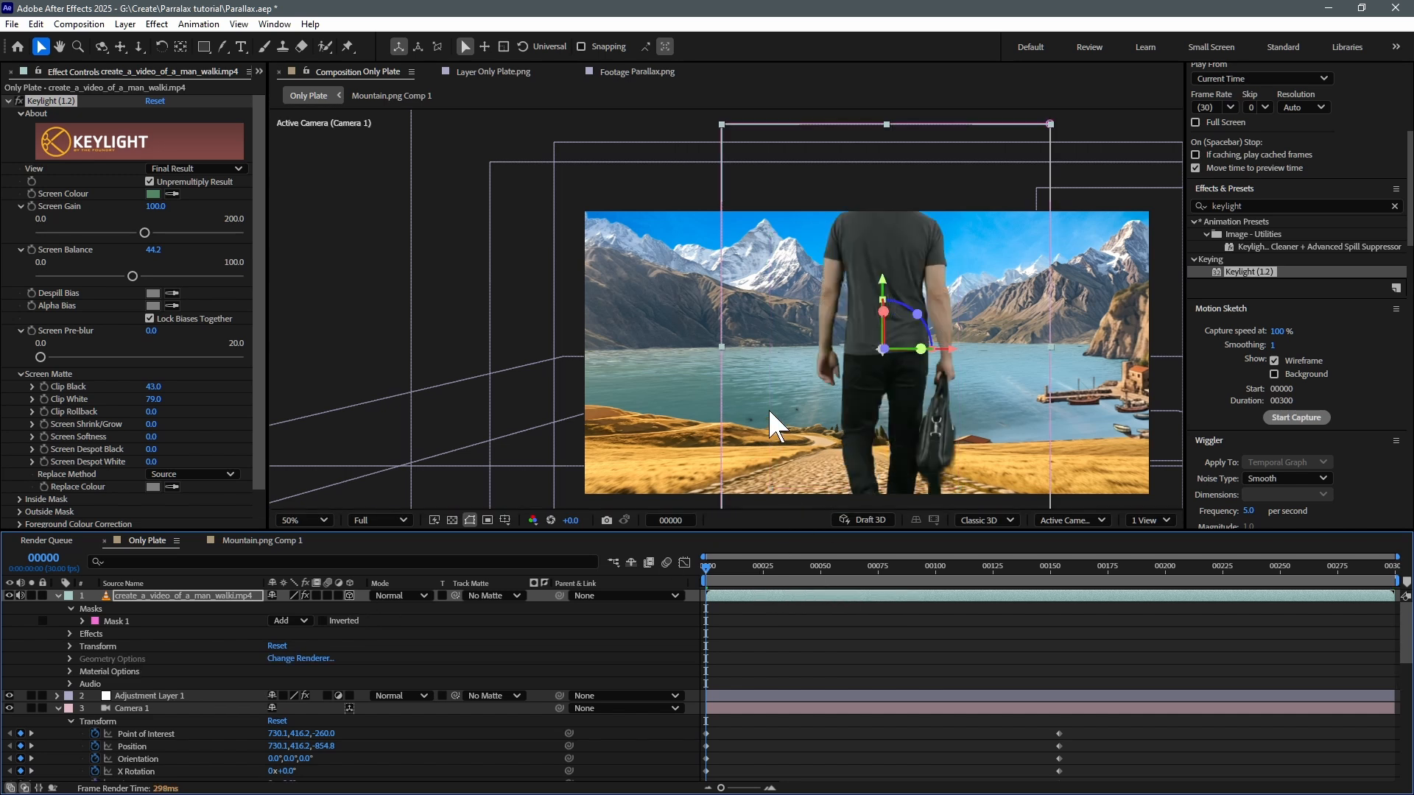
pyautogui.press('space')
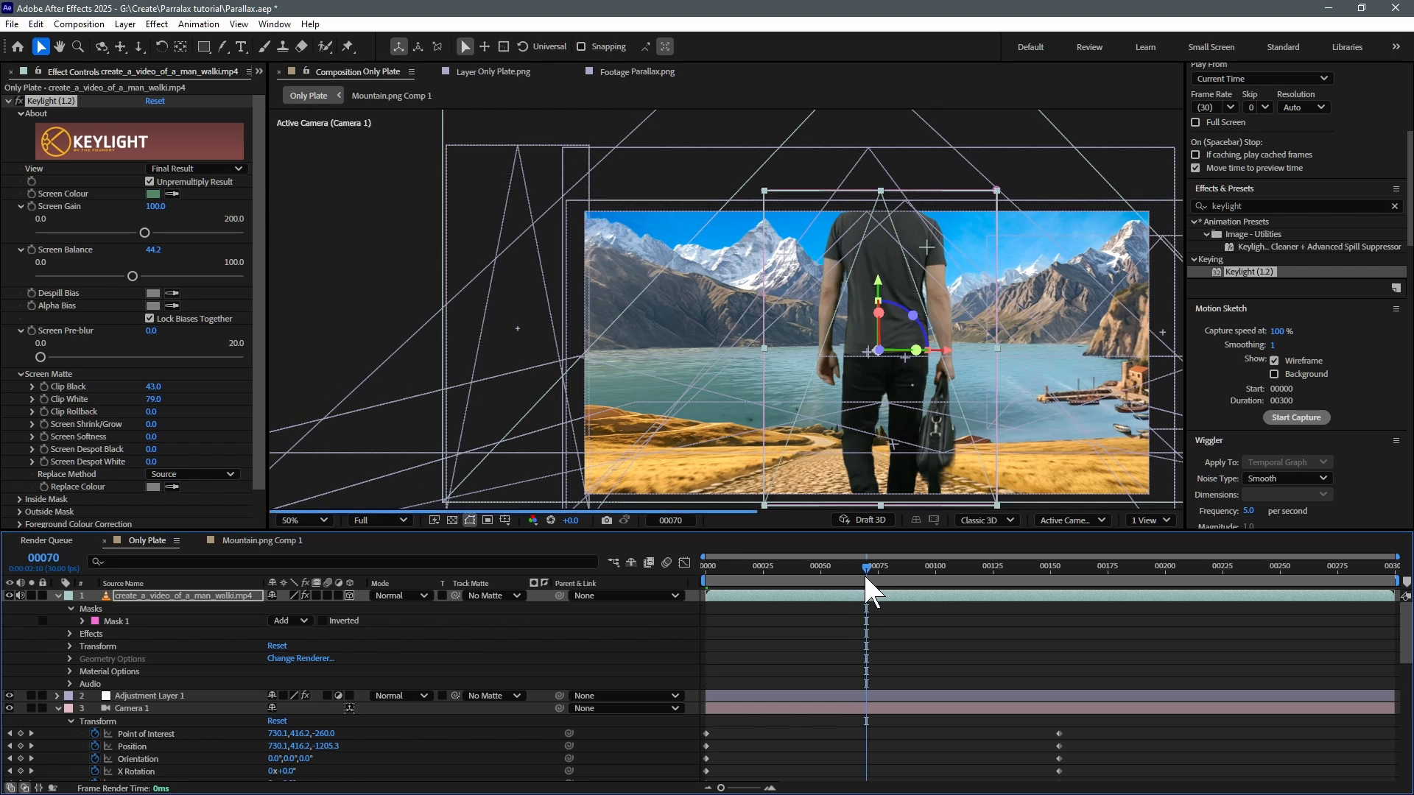
pyautogui.click(1024, 570)
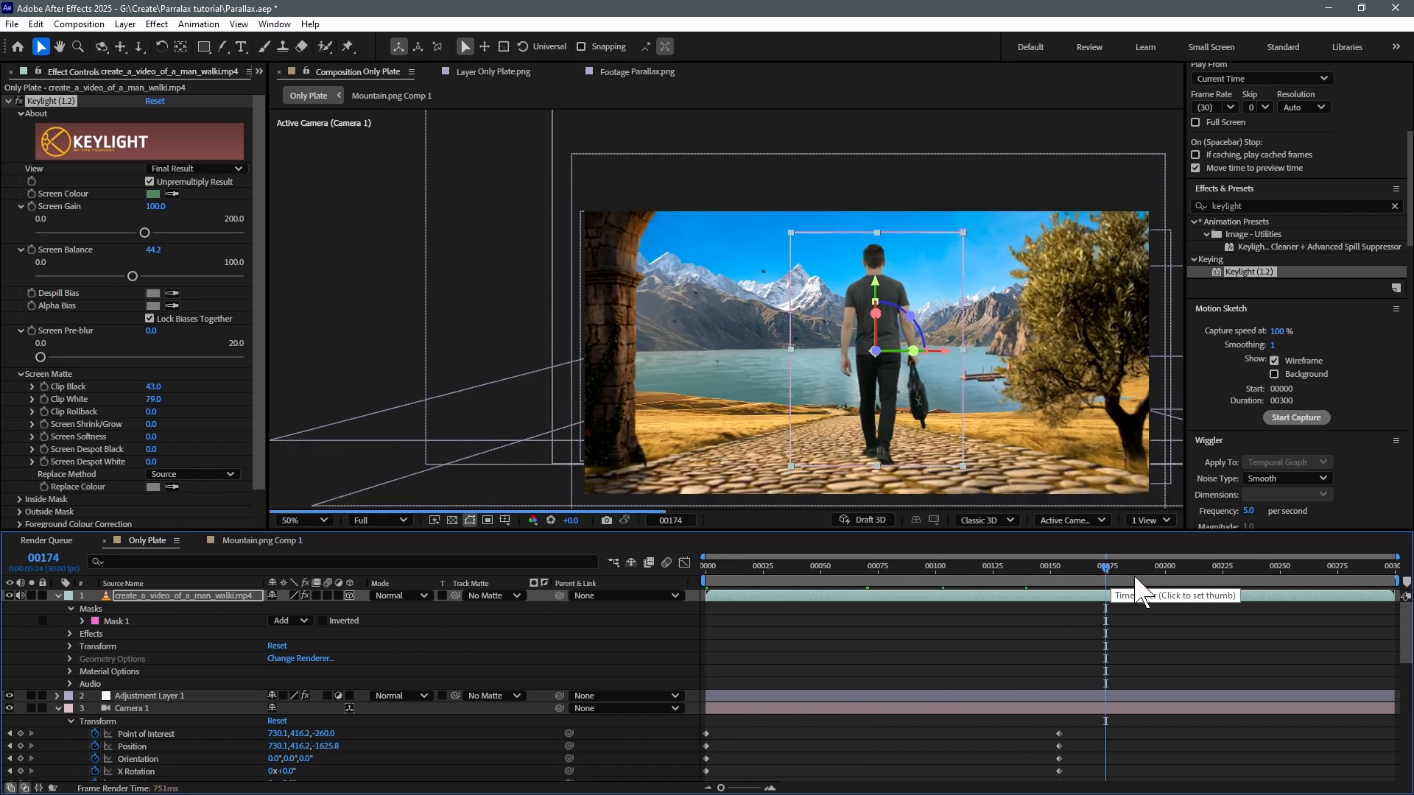
pyautogui.click(1206, 587)
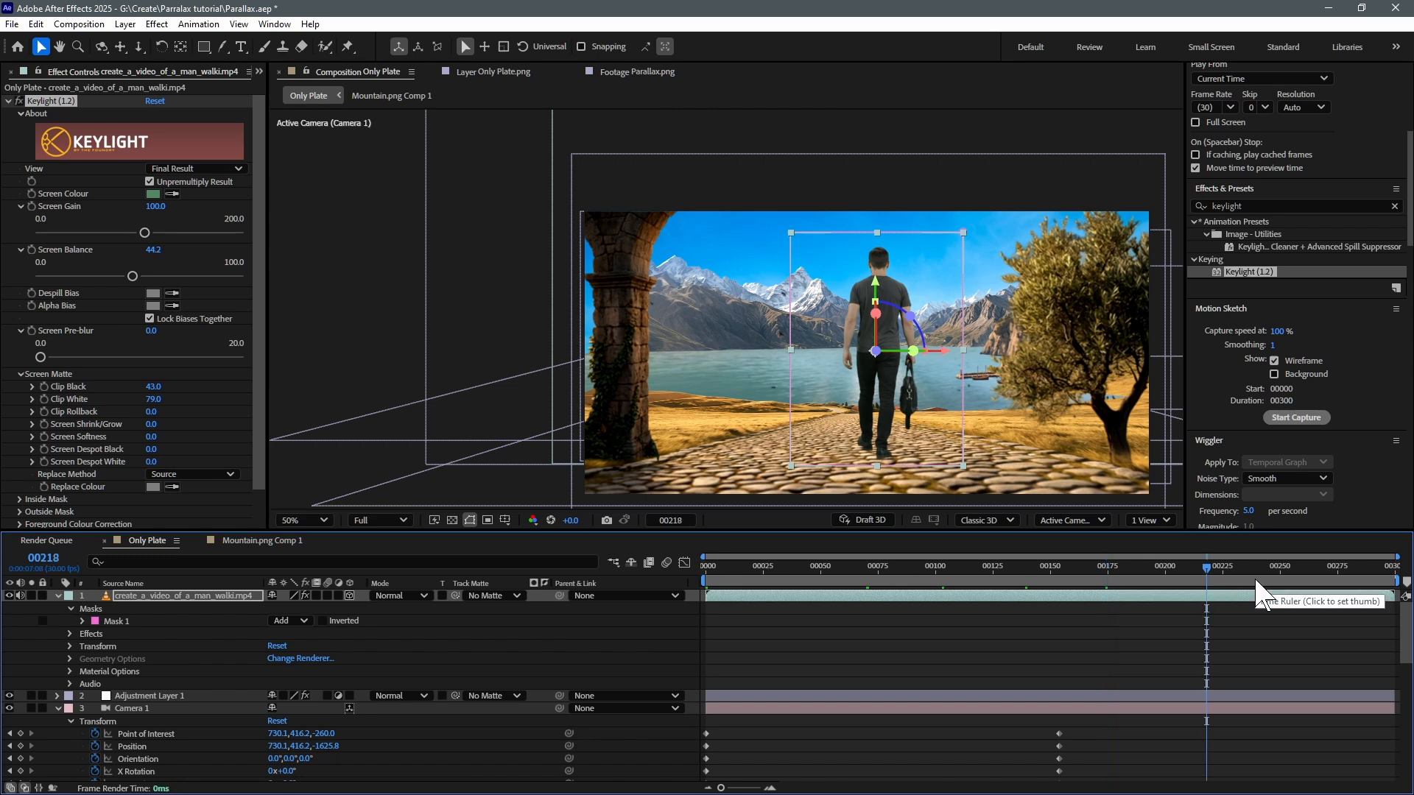
pyautogui.click(1311, 578)
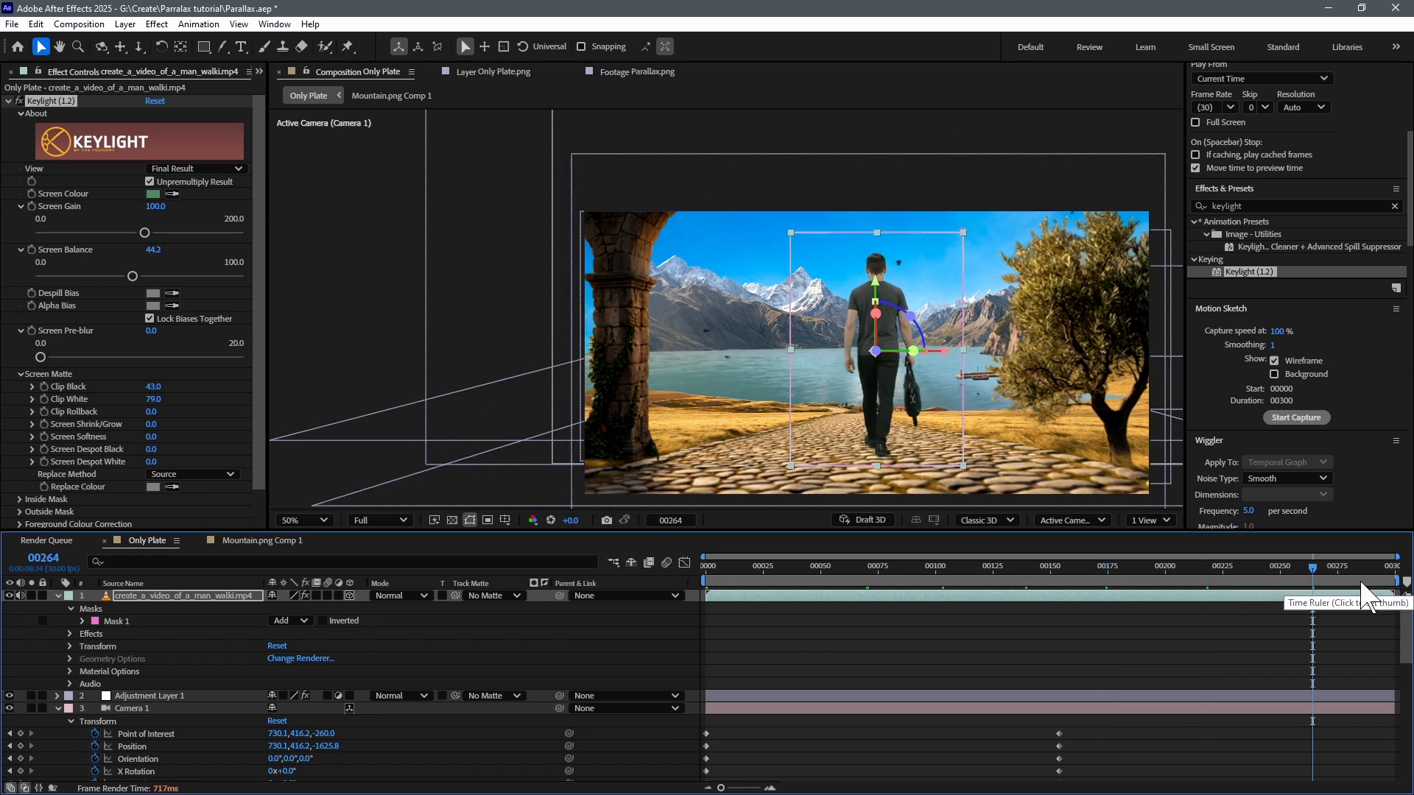
pyautogui.click(1394, 582)
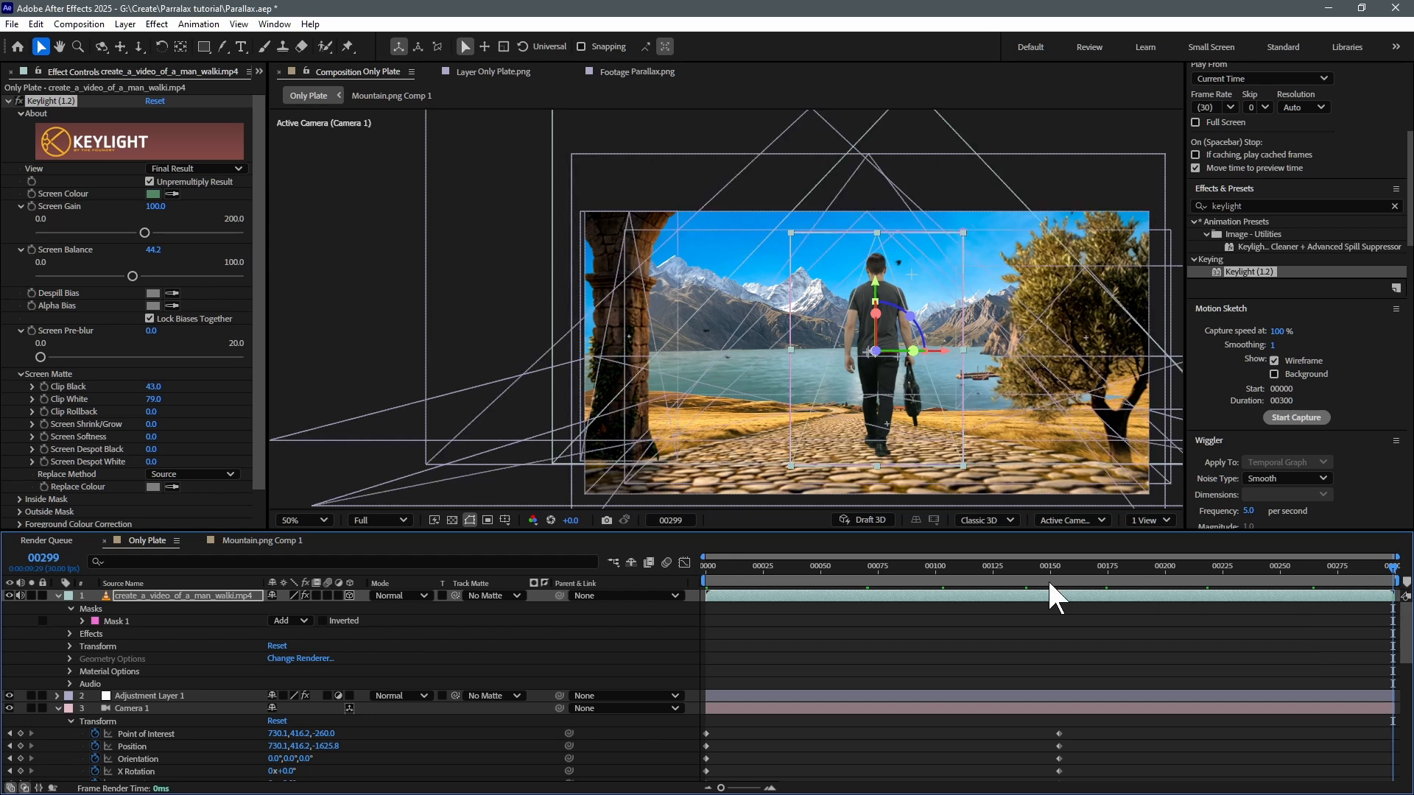
pyautogui.click(707, 568)
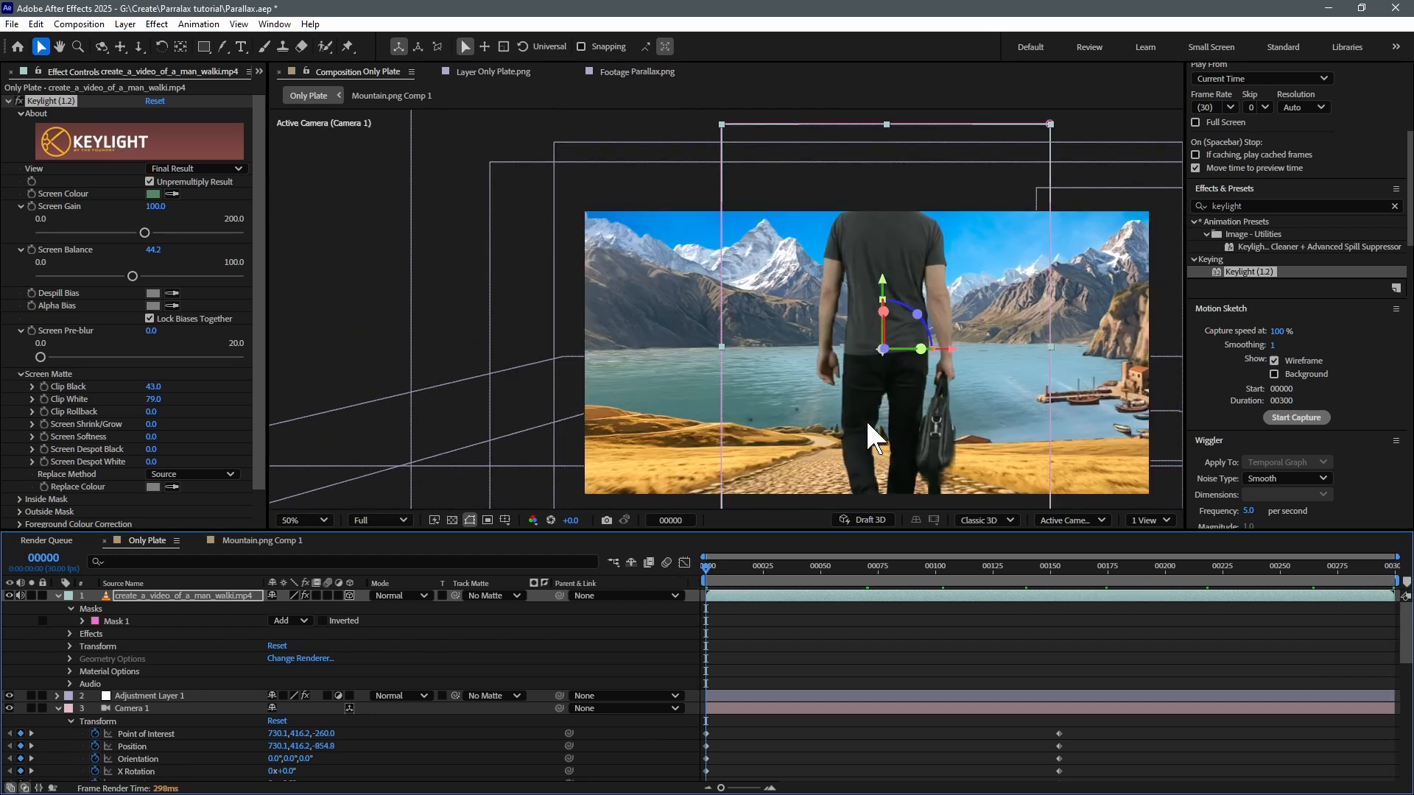
pyautogui.press('space')
pyautogui.moveTo(690, 575); pyautogui.dragTo(677, 582)
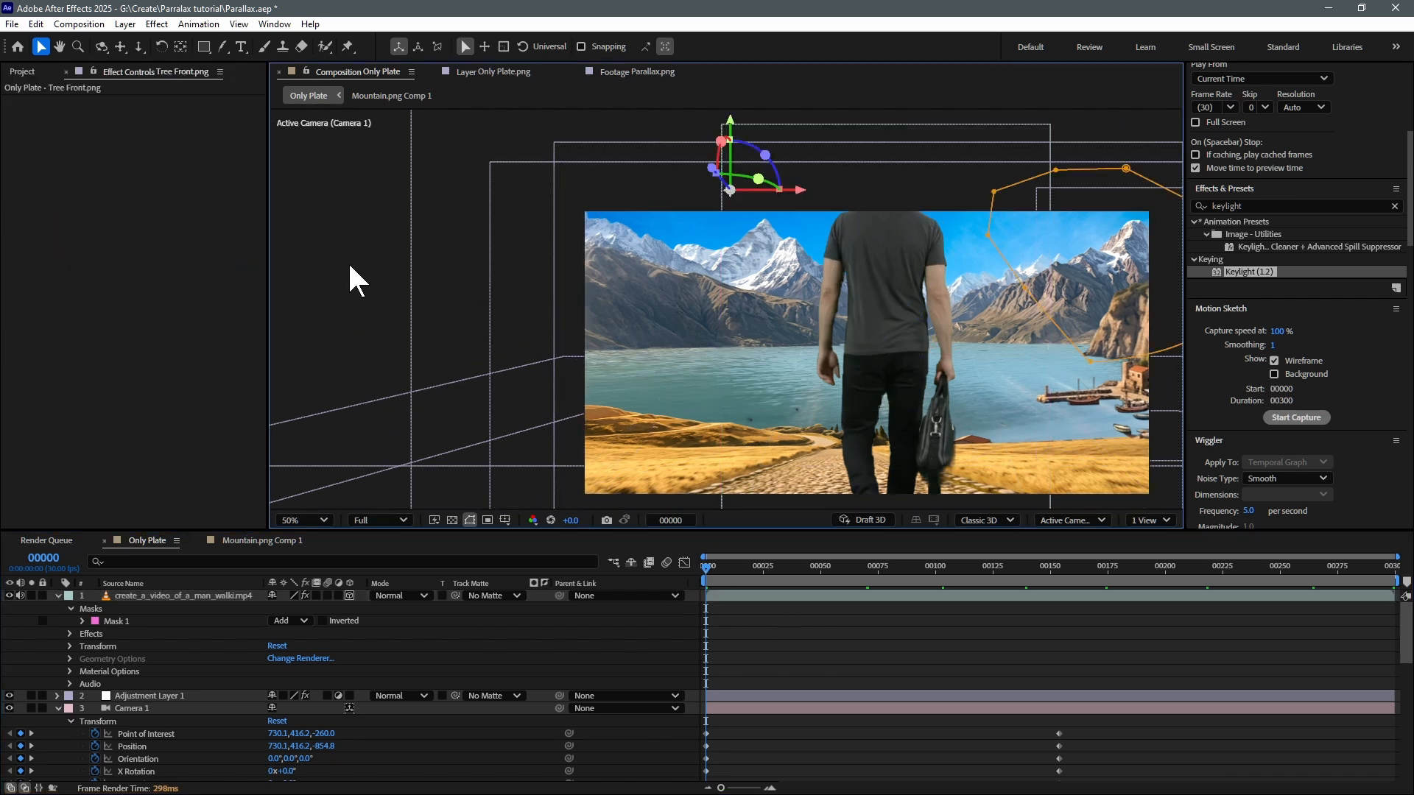
# Maximize the composition view, hide the layer controls and play back the walking man scene from frame 0.
pyautogui.press('`')
pyautogui.moveTo(788, 462); pyautogui.dragTo(623, 403)
pyautogui.hotkey('ctrl', 'shift', 'h')
pyautogui.scroll(1, 744, 439)
pyautogui.moveTo(869, 415)
pyautogui.mouseDown()
pyautogui.moveTo(882, 452)
pyautogui.moveTo(874, 438)
pyautogui.mouseUp()
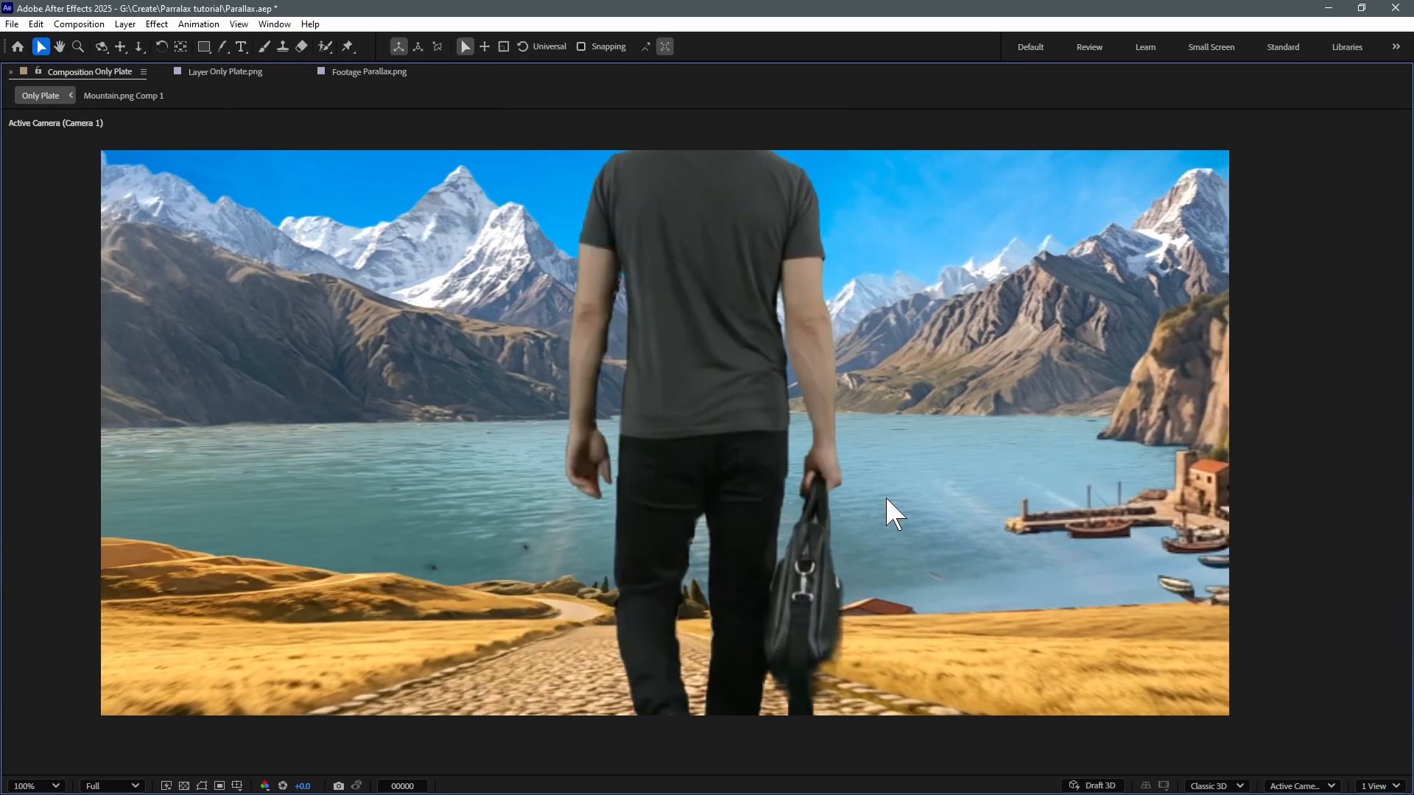
pyautogui.press('space')
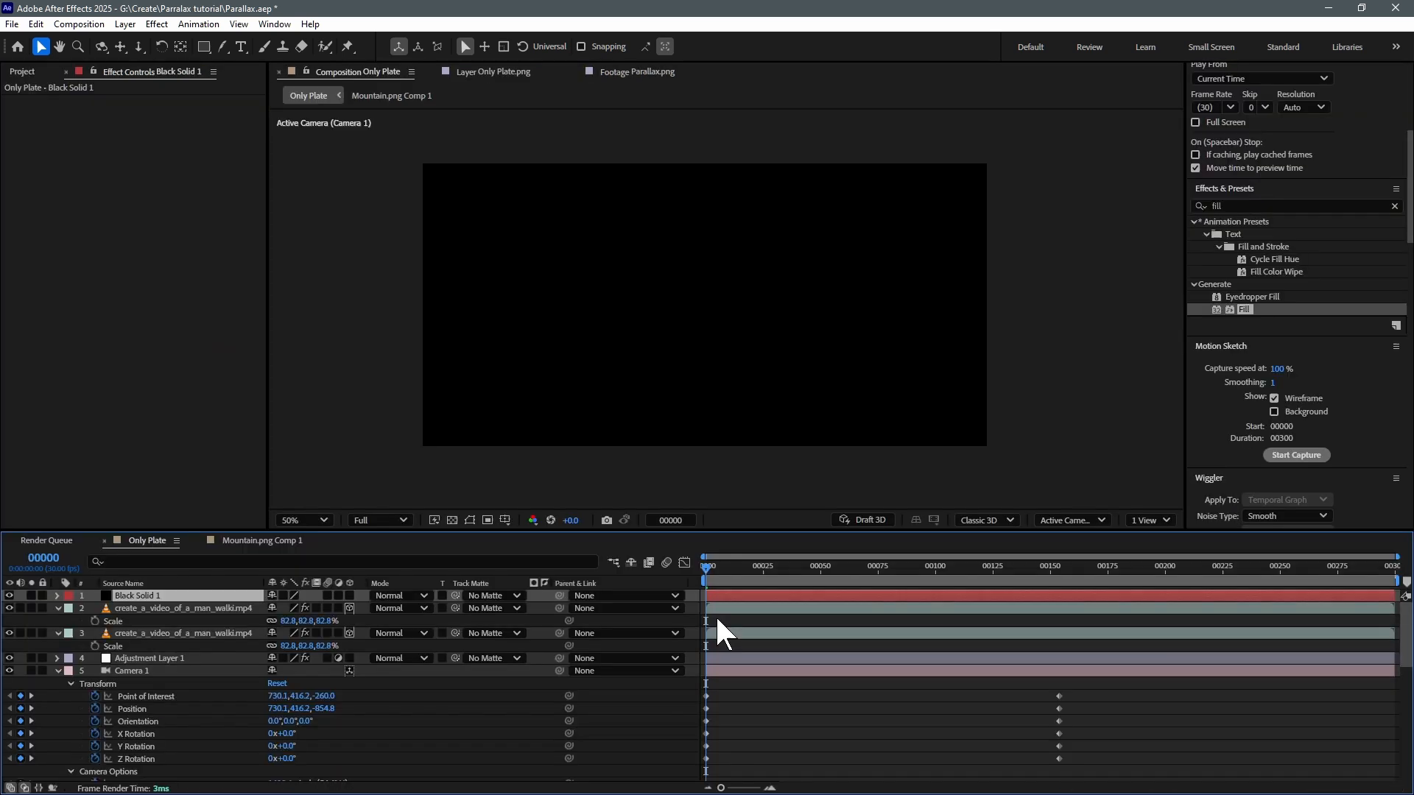
# Move Black Solid 1 down the layer stack to directly above With mountain.png.
pyautogui.hotkey('ctrl', 'shift', '[')
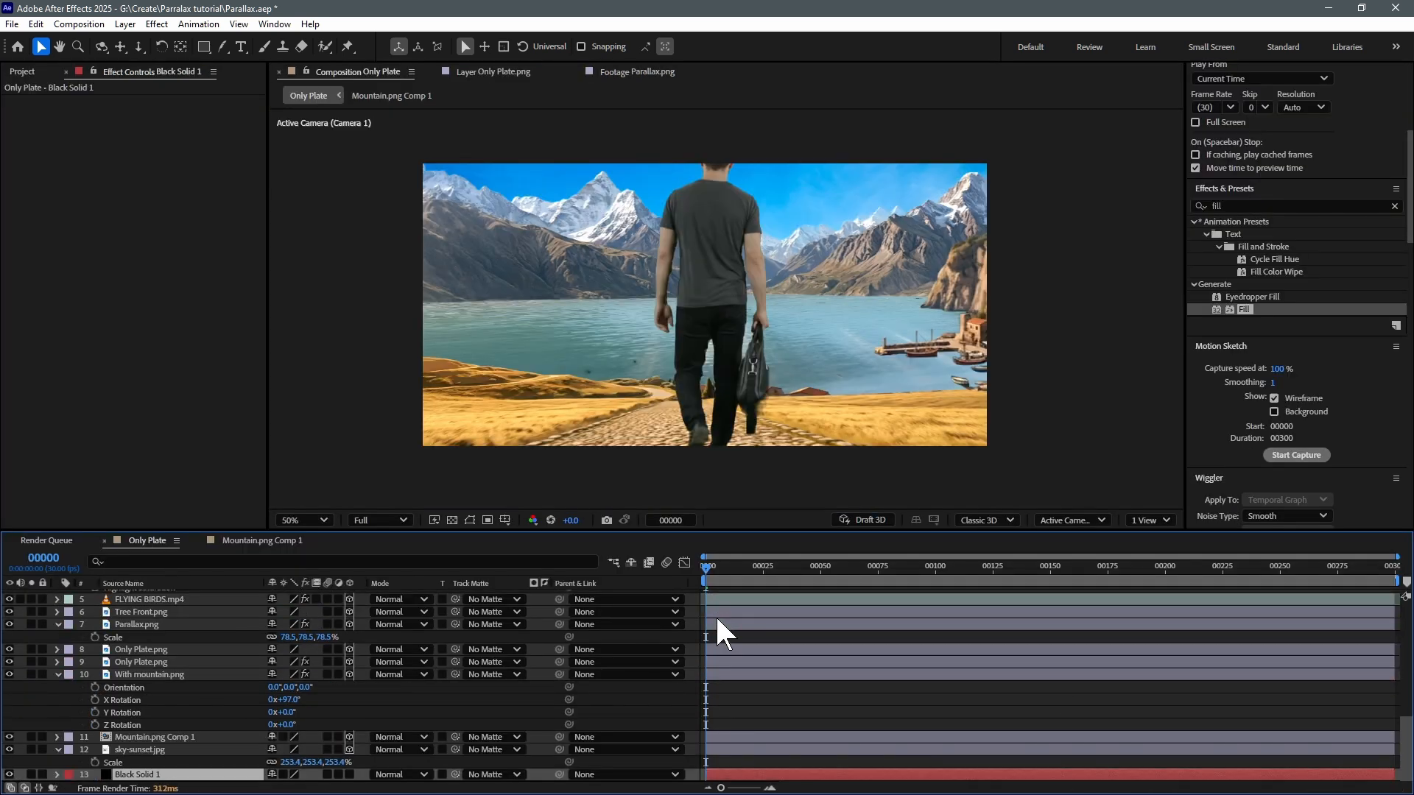
pyautogui.hotkey('ctrl', ']')
pyautogui.hotkey('ctrl', ']')
pyautogui.hotkey('ctrl', ']')
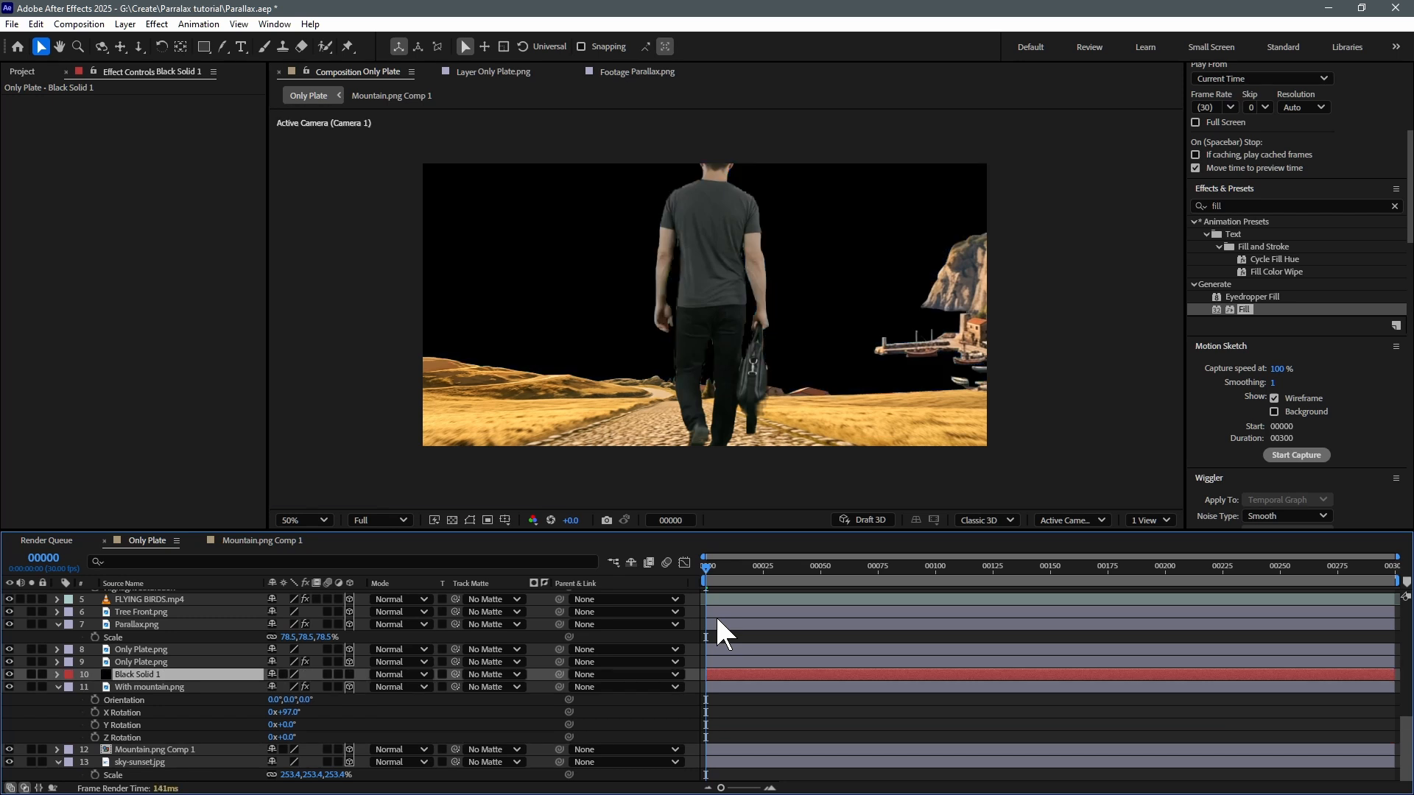
# Apply Lens Flare to Black Solid 1, try the 35mm Prime lens type and settle on 105mm Prime.
pyautogui.doubleClick(1242, 234)
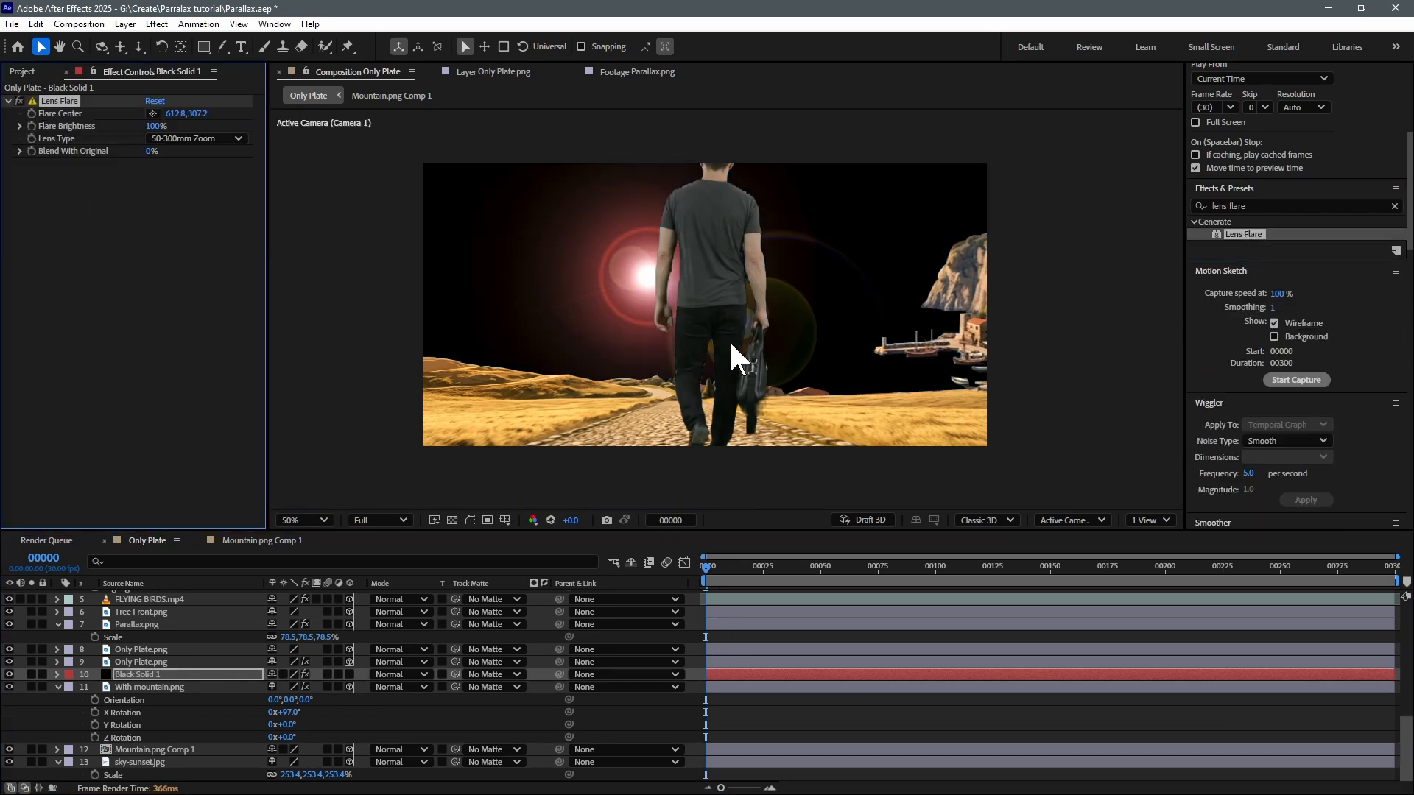
pyautogui.click(170, 139)
pyautogui.click(190, 170)
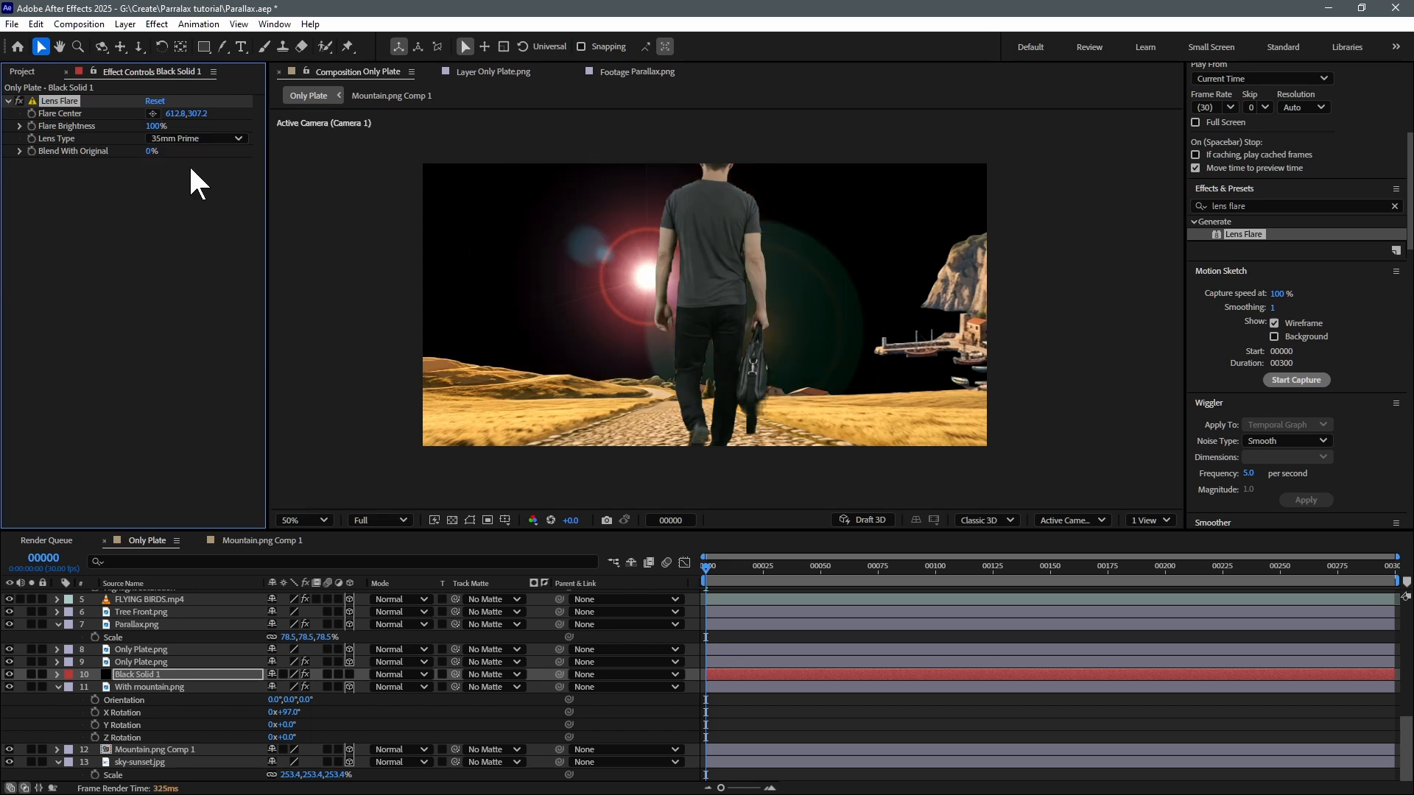
pyautogui.click(189, 135)
pyautogui.click(188, 184)
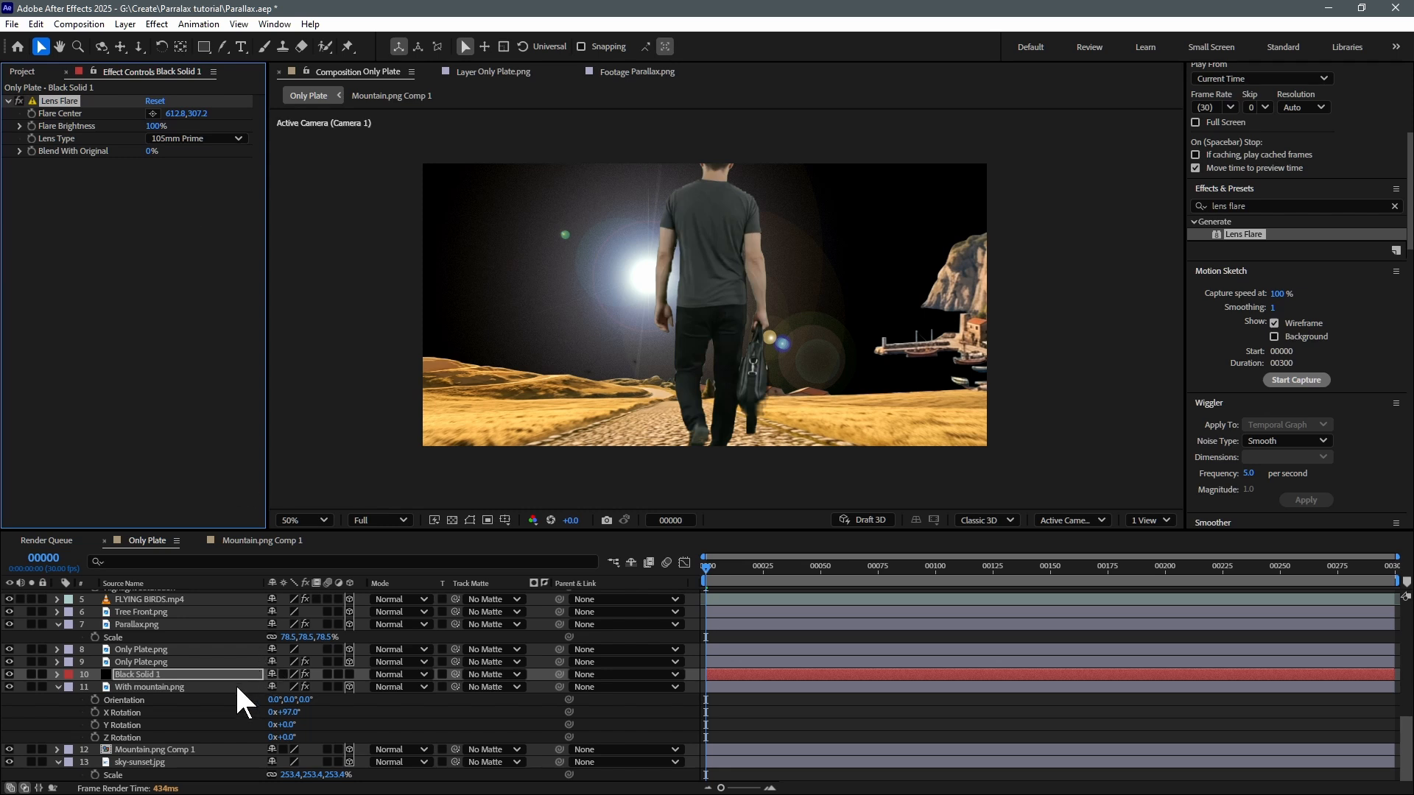
# Set Black Solid 1's blending mode to Screen and lower the Flare Brightness to 56%.
pyautogui.click(194, 674)
pyautogui.click(389, 675)
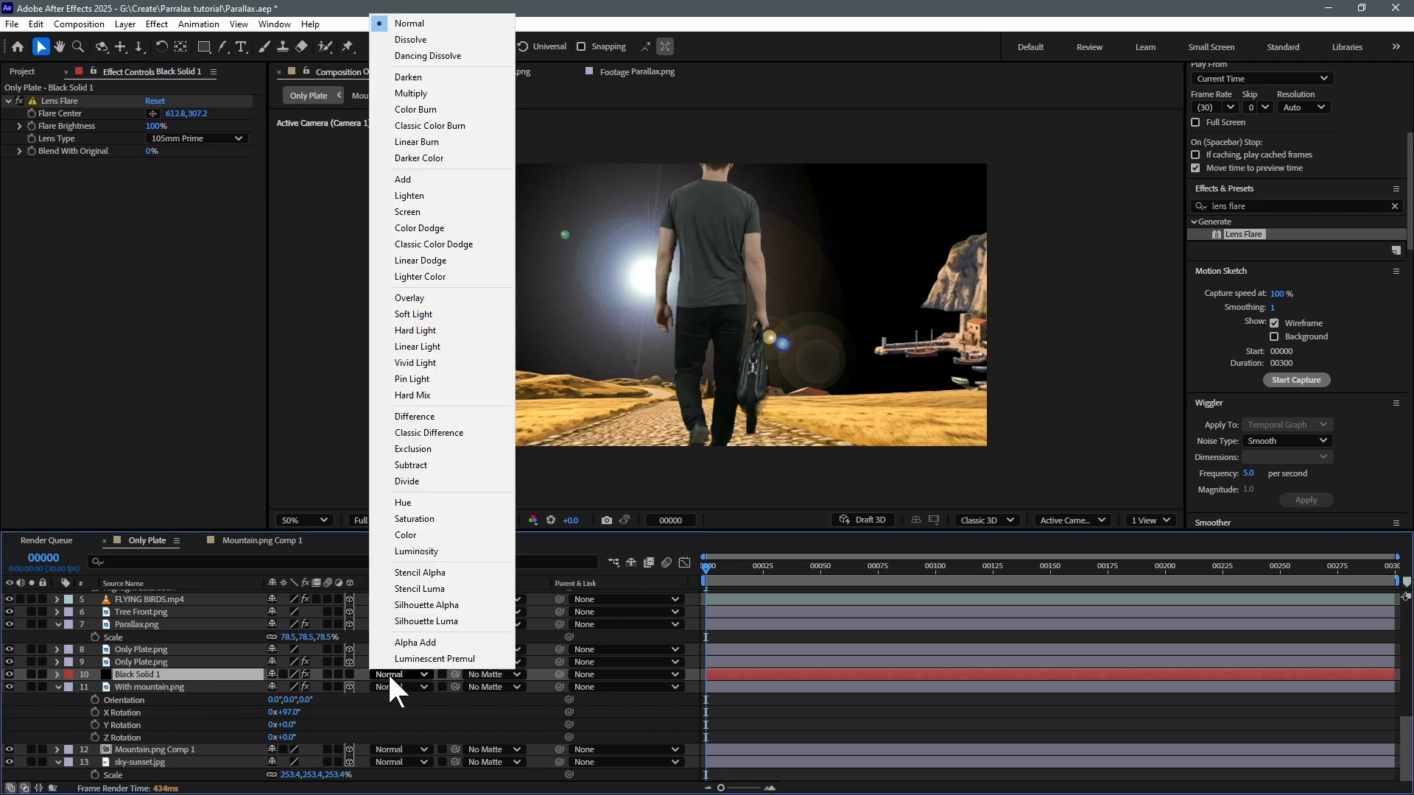
pyautogui.click(479, 213)
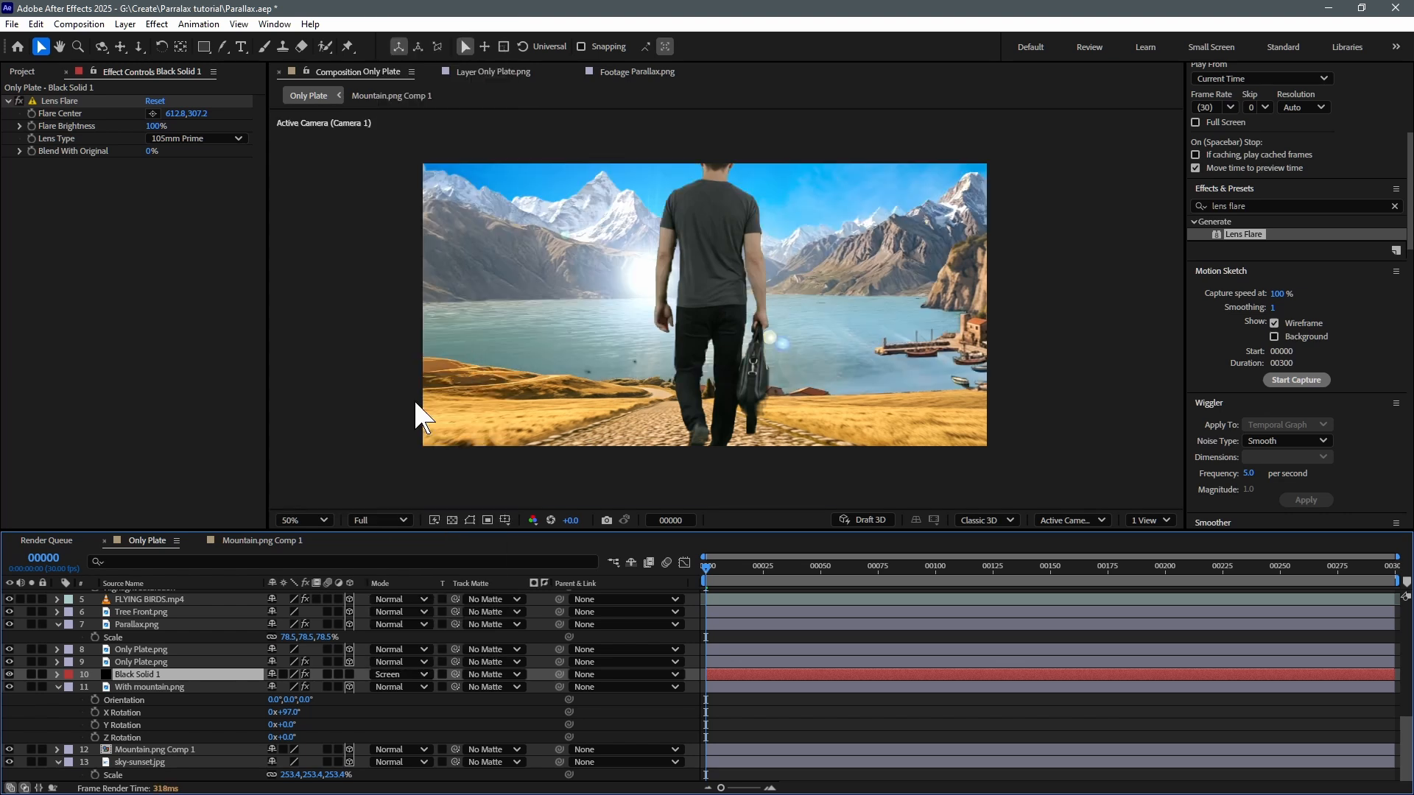
pyautogui.moveTo(147, 127); pyautogui.dragTo(129, 140)
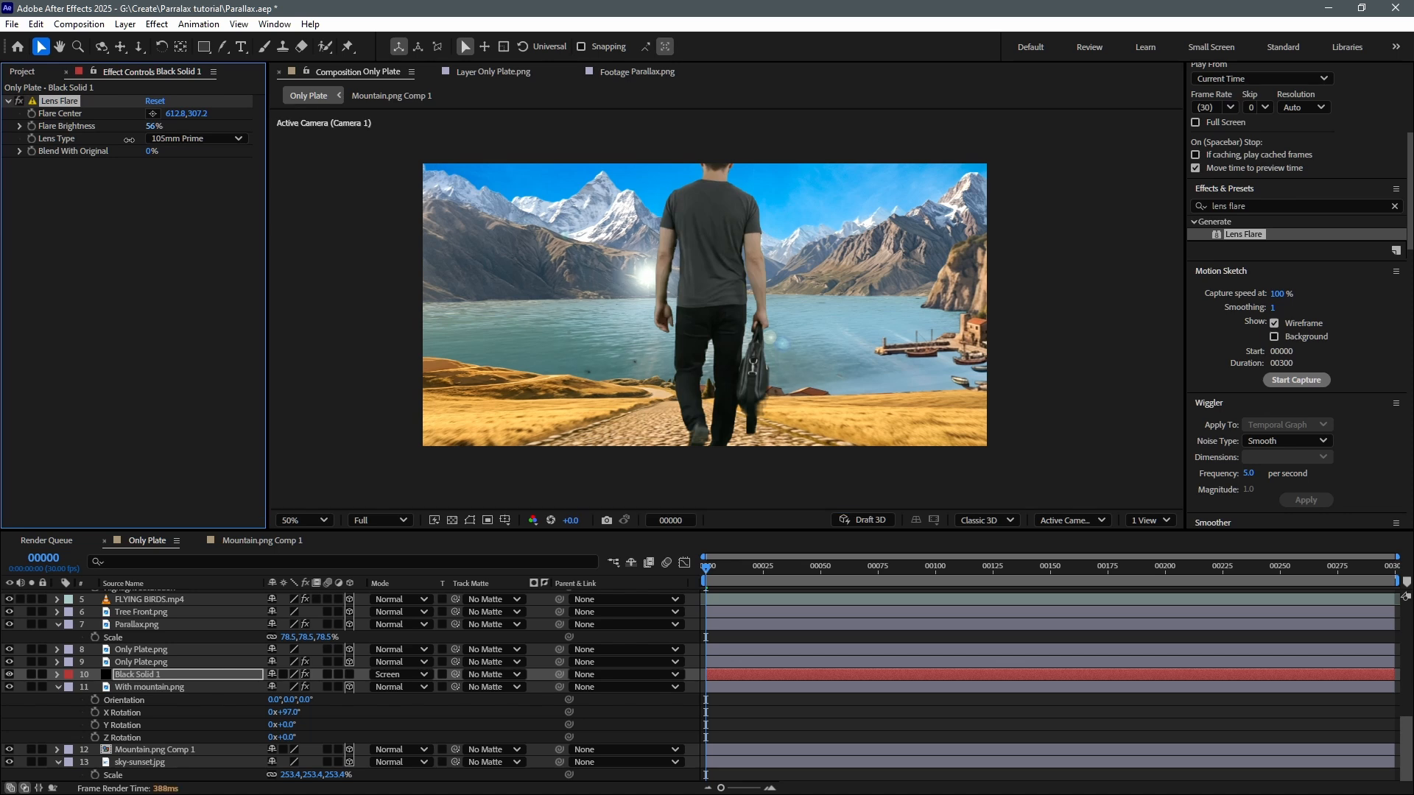
# Move Black Solid 1 below Mountain.png Comp 1 in the stack and push it behind the mountains in Custom View 1, at position 766, 143.3, 1115.
pyautogui.moveTo(143, 673); pyautogui.dragTo(144, 744)
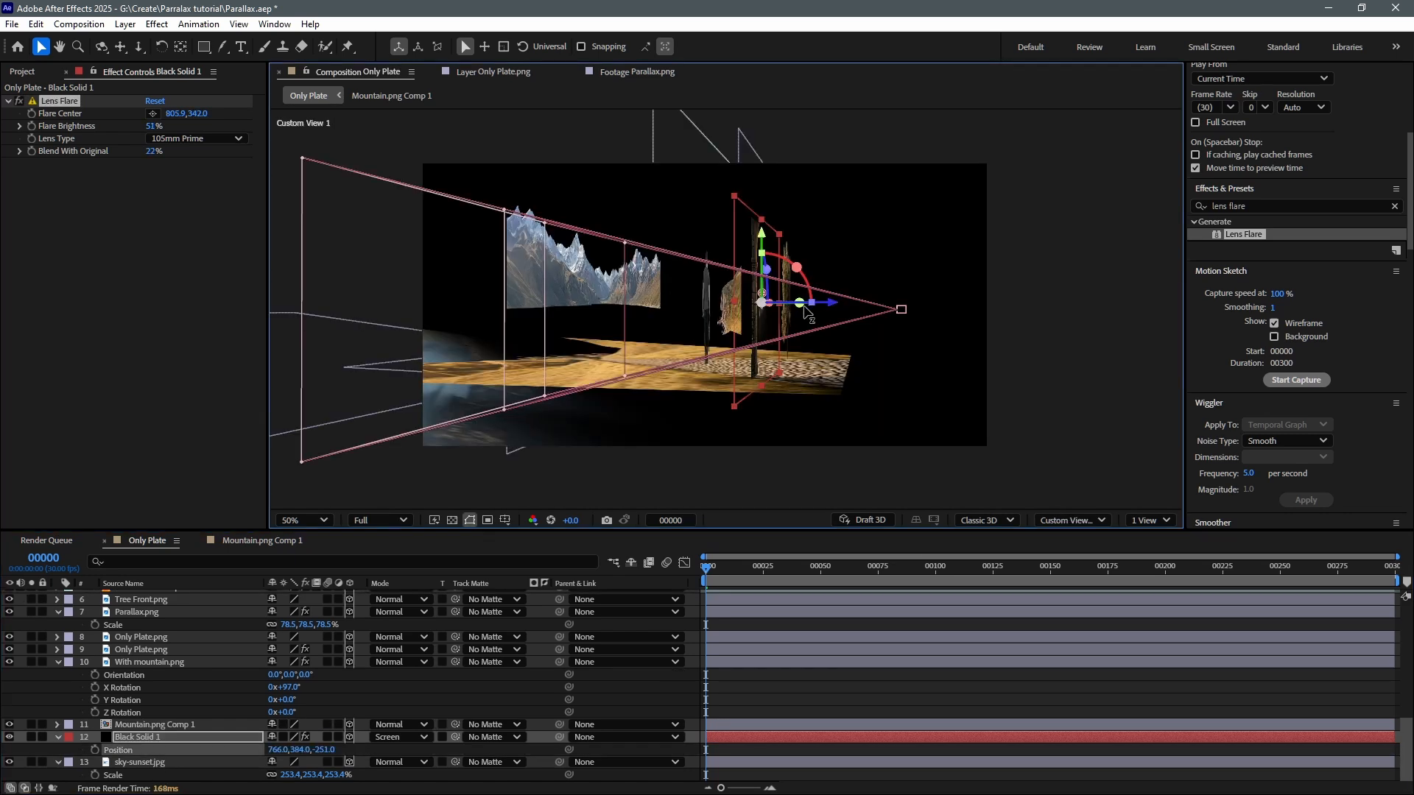
pyautogui.moveTo(808, 315); pyautogui.dragTo(549, 317)
pyautogui.moveTo(490, 239); pyautogui.dragTo(489, 191)
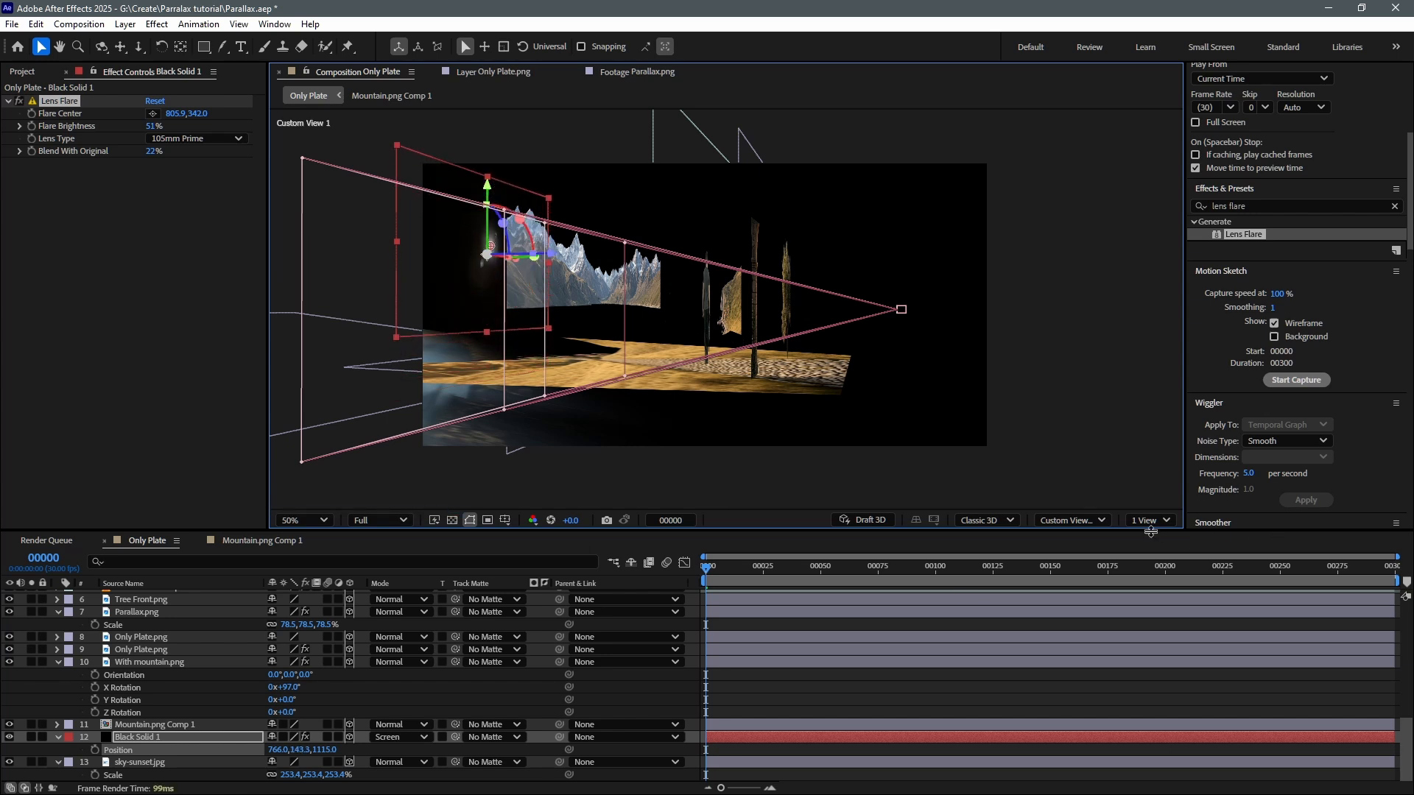
# Return to the Active Camera view and reposition the flare solid over the gap between the mountains, at 930, 201.5, 1115.
pyautogui.click(1076, 514)
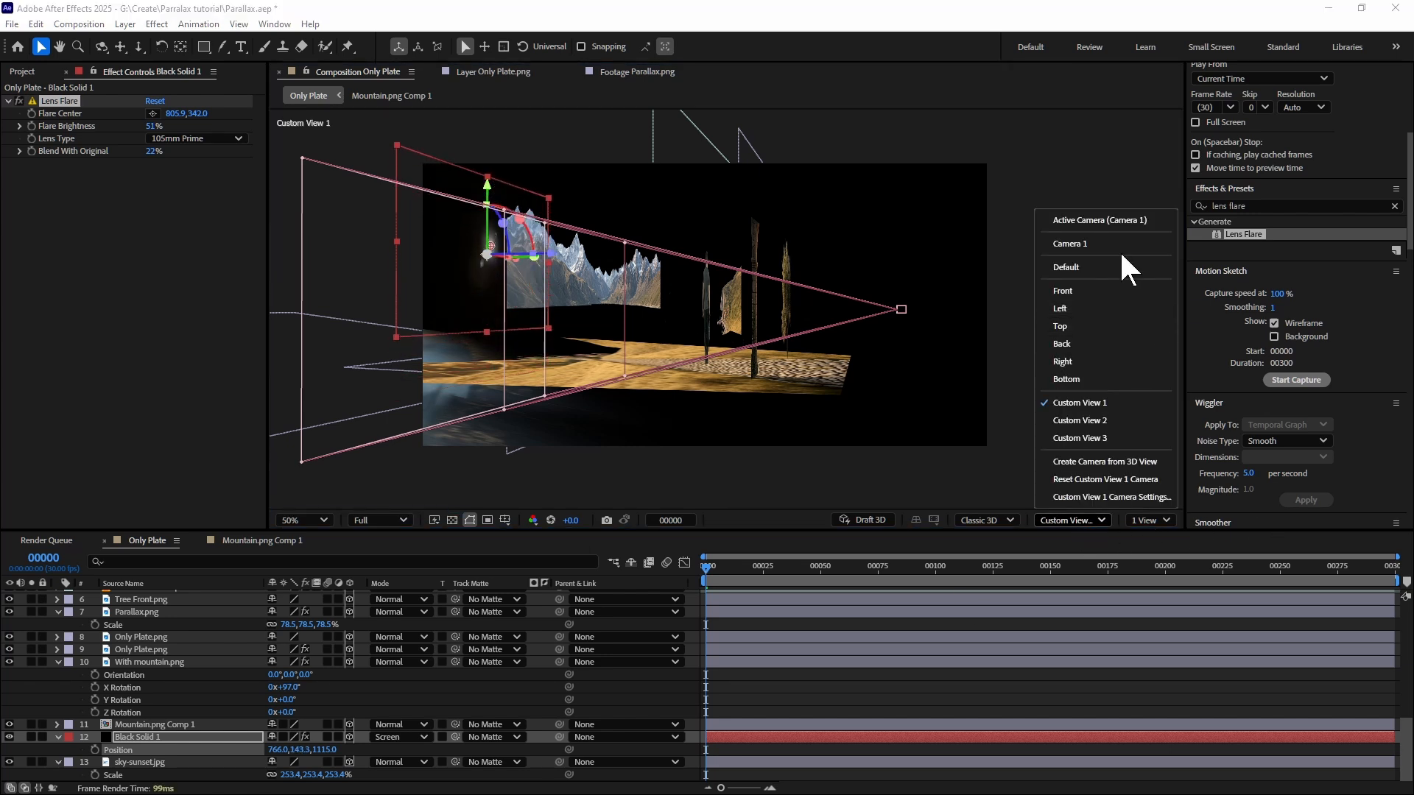
pyautogui.click(1117, 219)
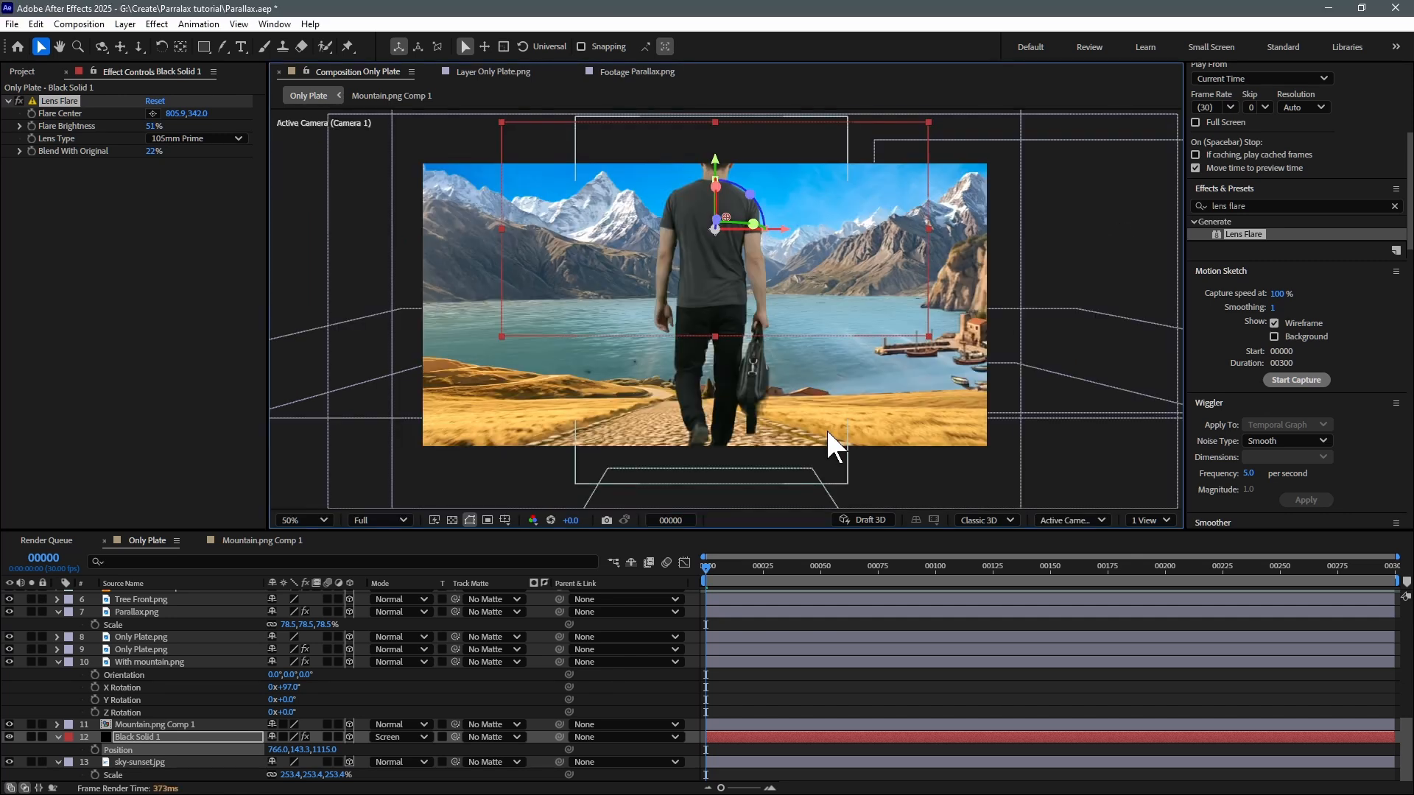
pyautogui.moveTo(715, 169); pyautogui.dragTo(718, 148)
pyautogui.moveTo(778, 209); pyautogui.dragTo(827, 219)
pyautogui.moveTo(761, 144); pyautogui.dragTo(763, 179)
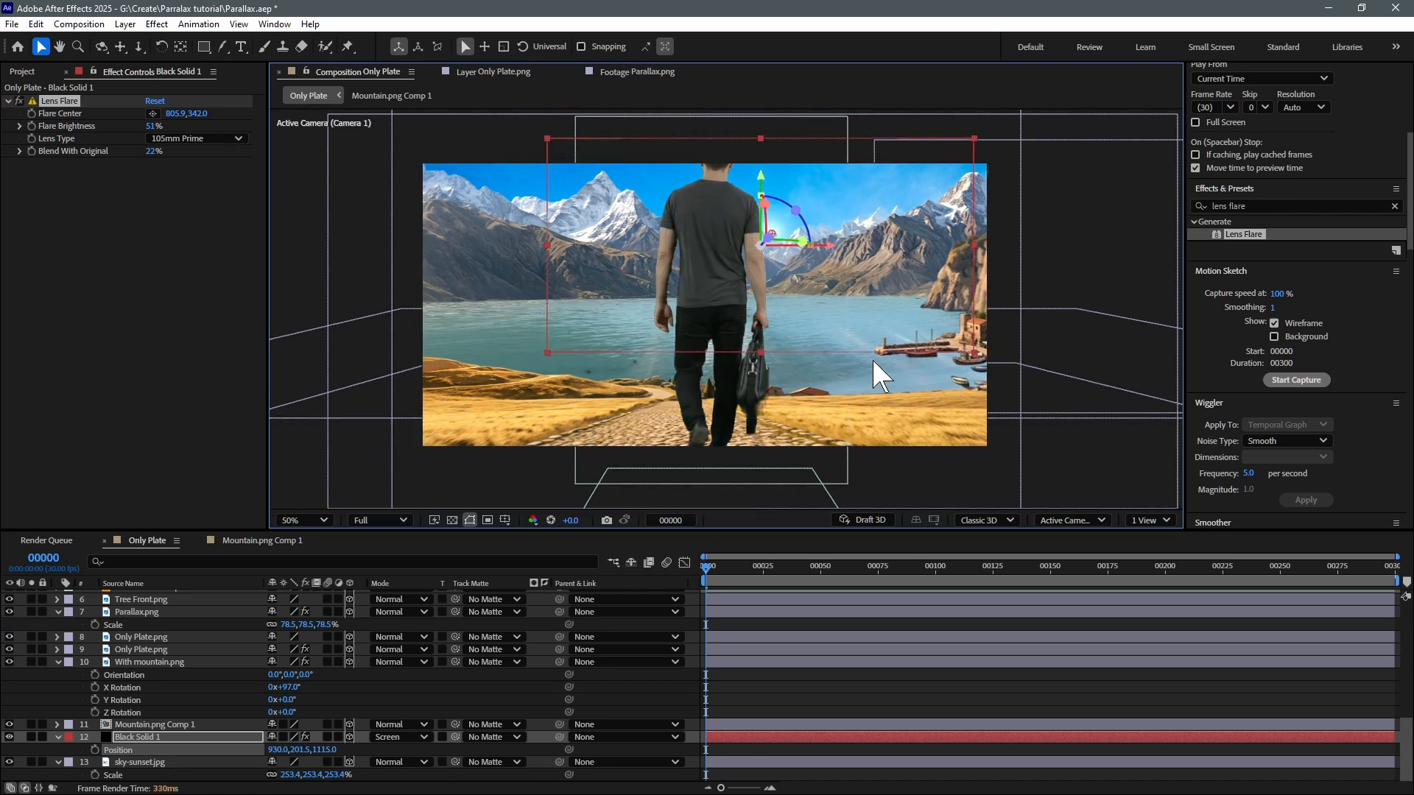
# Set the Flare Brightness to 62%, and try raising the flare solid before undoing that move.
pyautogui.moveTo(152, 125)
pyautogui.mouseDown()
pyautogui.moveTo(207, 121)
pyautogui.moveTo(164, 132)
pyautogui.mouseUp()
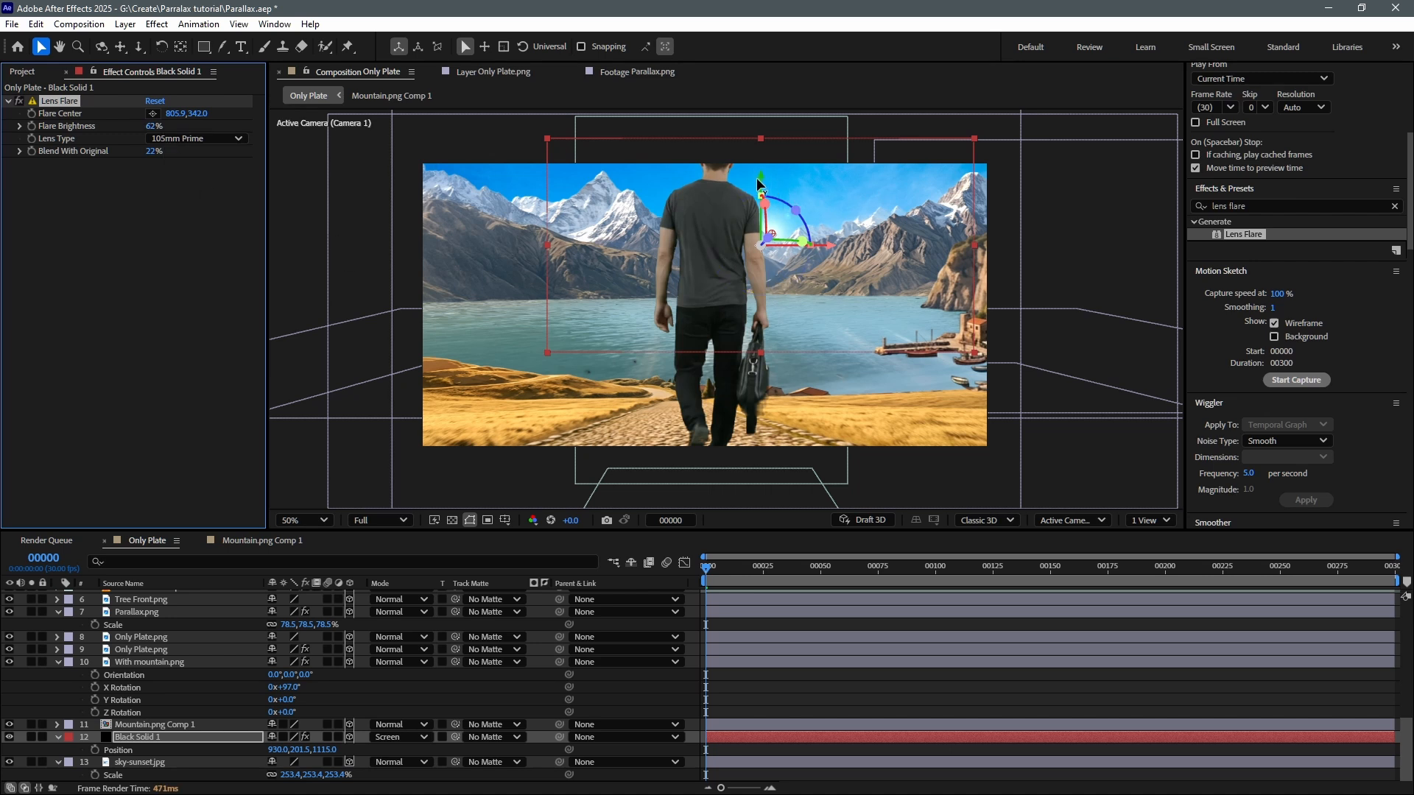
pyautogui.moveTo(761, 176); pyautogui.dragTo(762, 157)
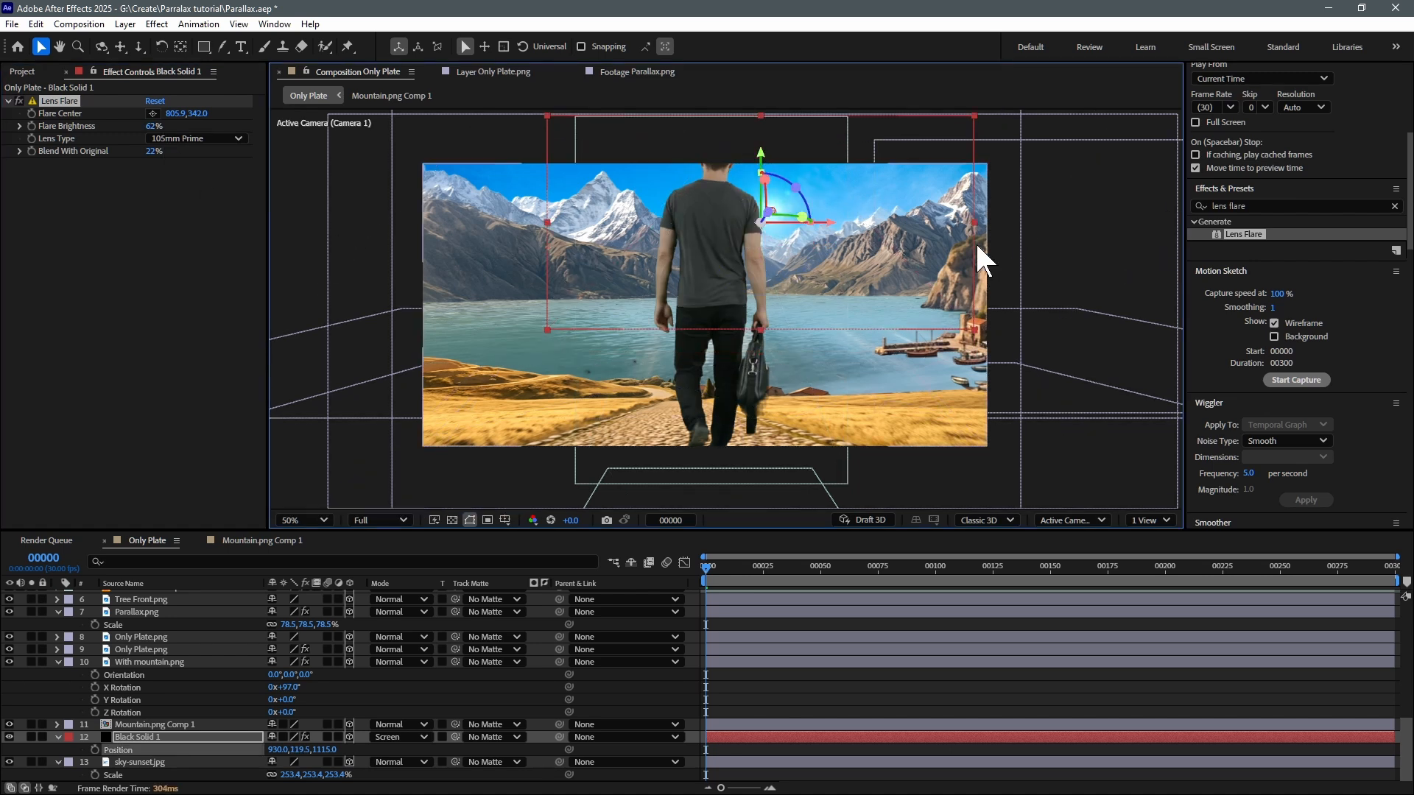
pyautogui.hotkey('ctrl', 'z')
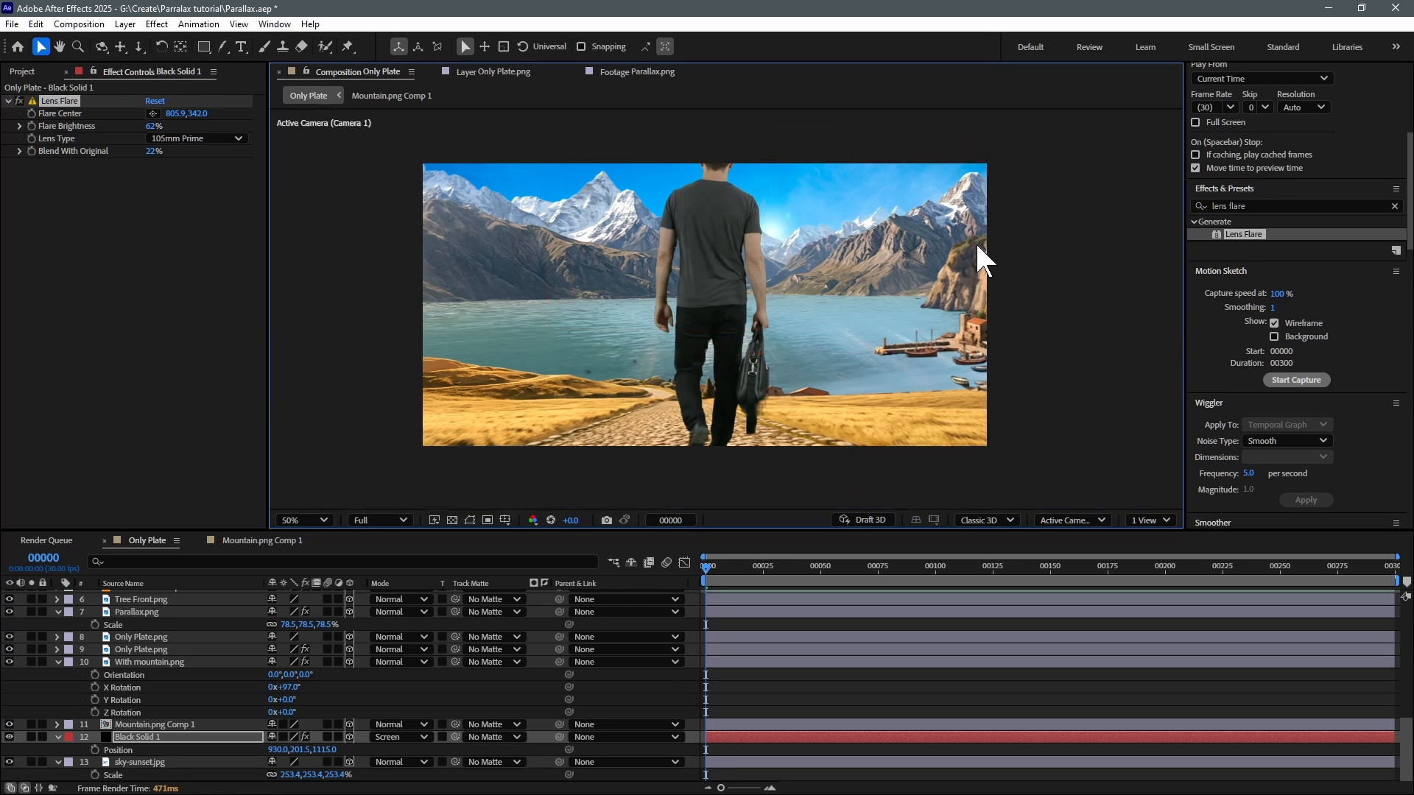
# Check the lens flare's placement at several frames of the camera move, up to frame 162.
pyautogui.click(776, 568)
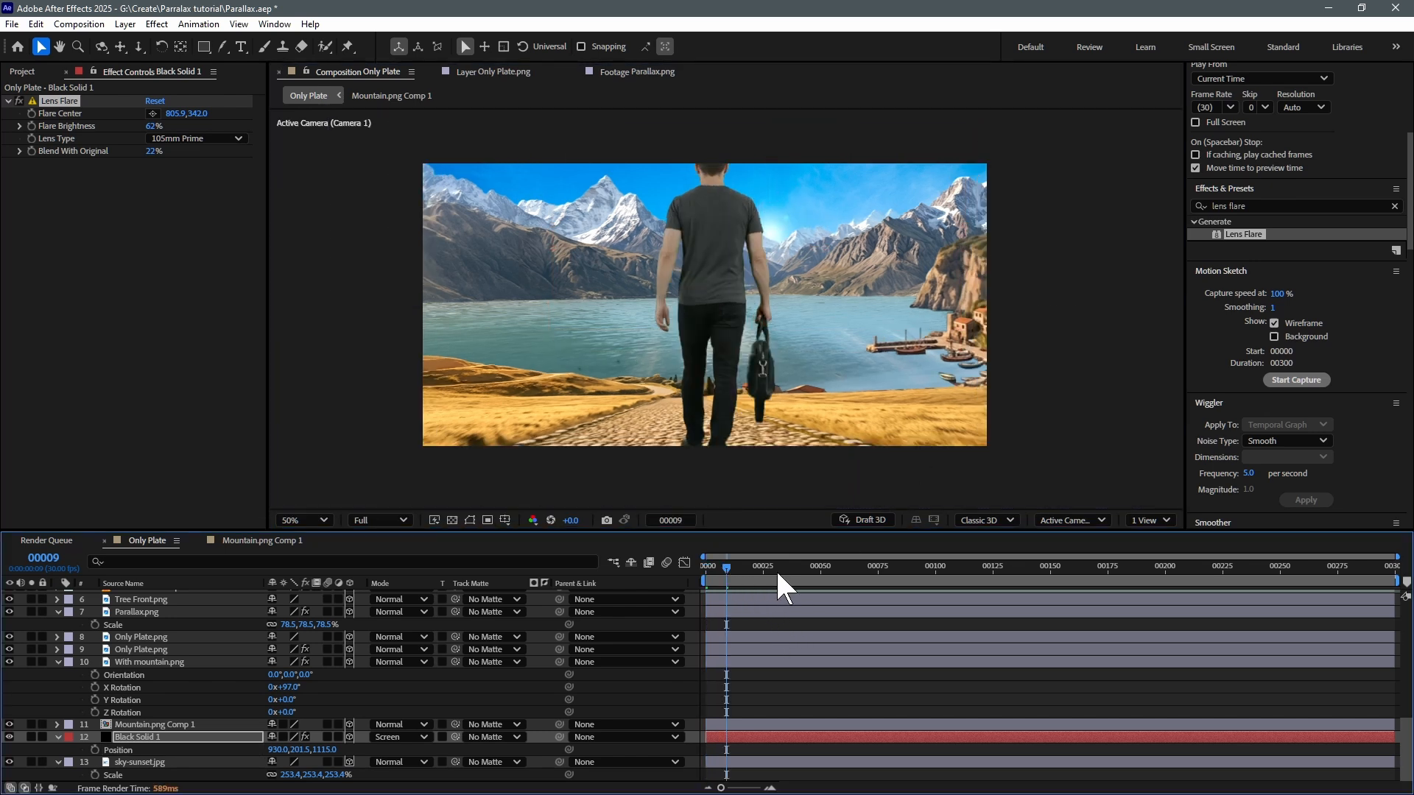
pyautogui.click(852, 575)
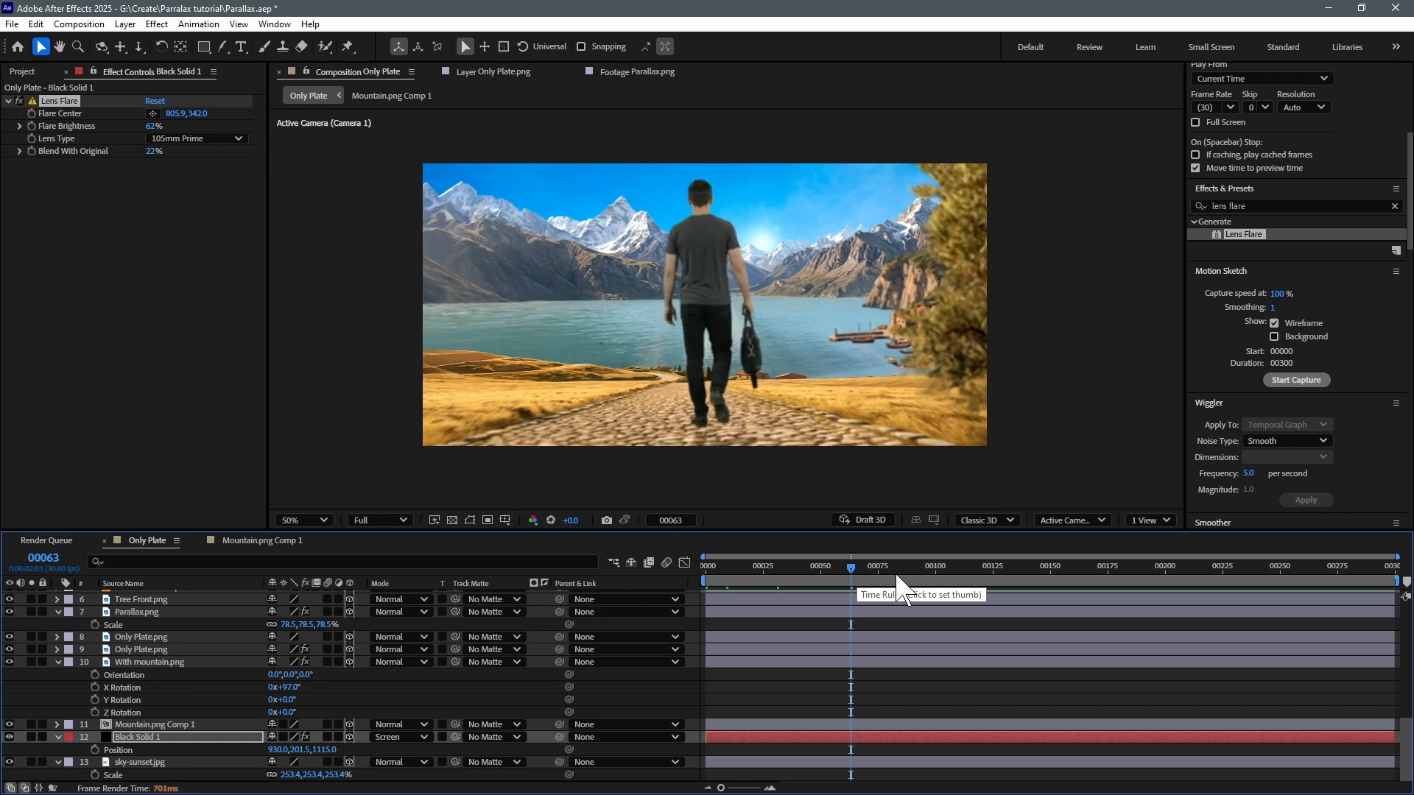
pyautogui.click(931, 578)
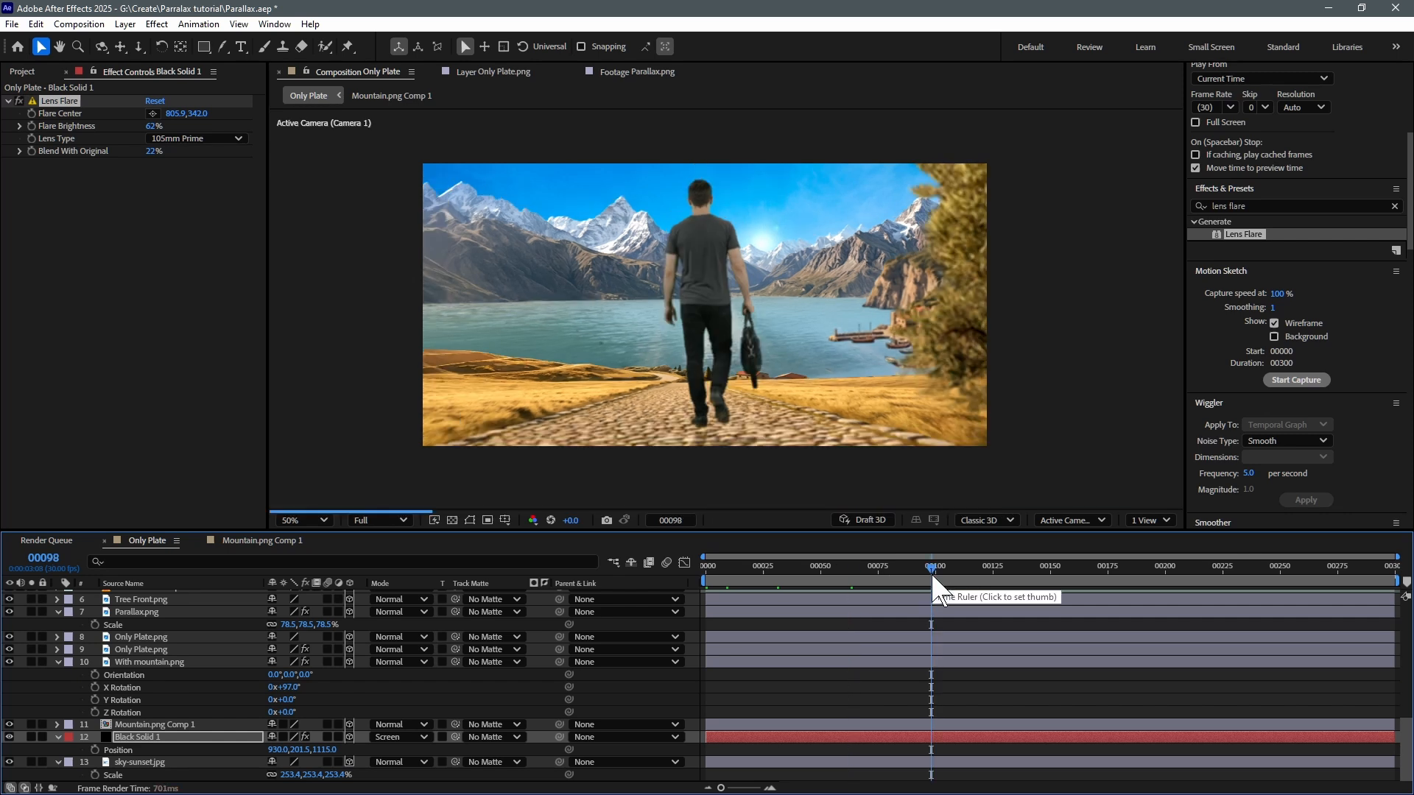
pyautogui.click(1001, 576)
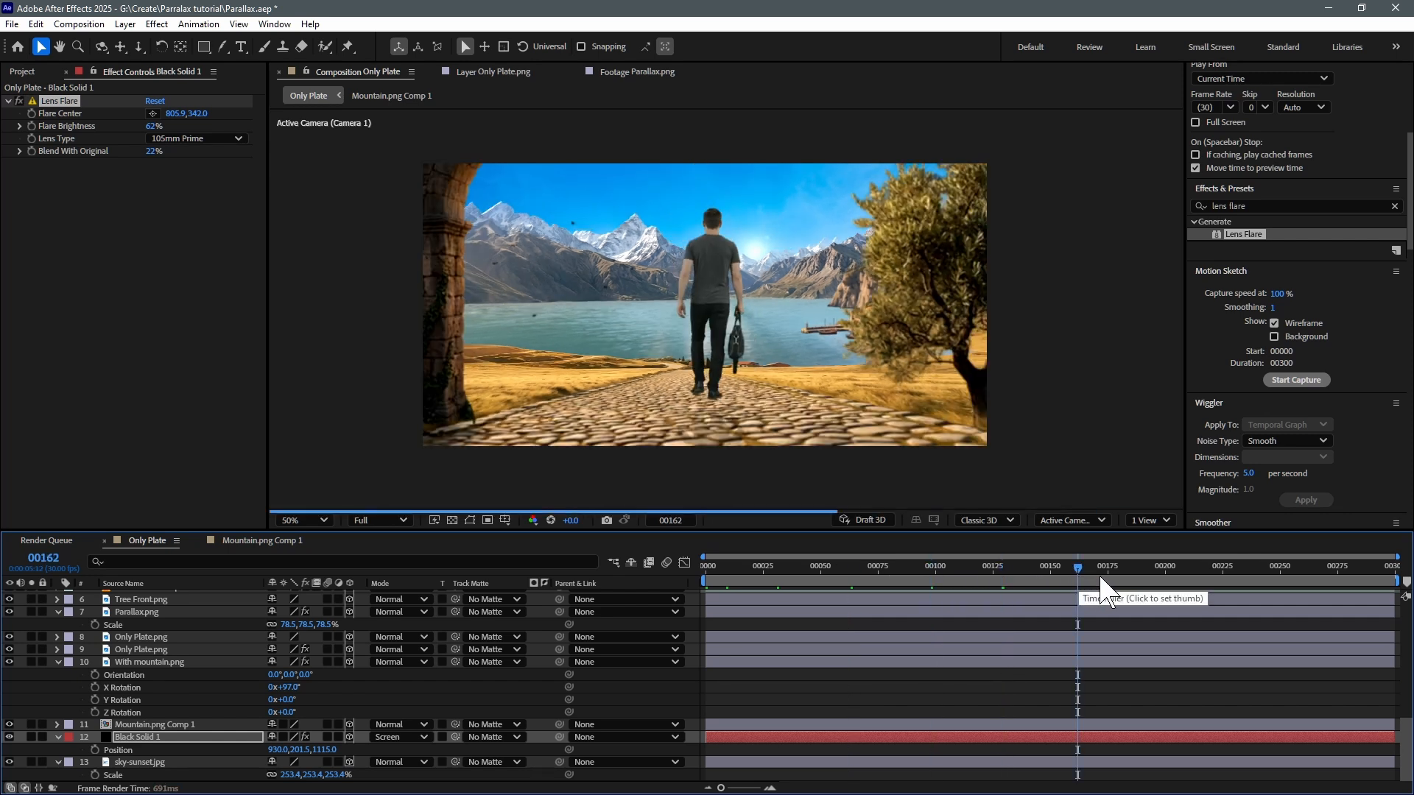
pyautogui.click(1077, 578)
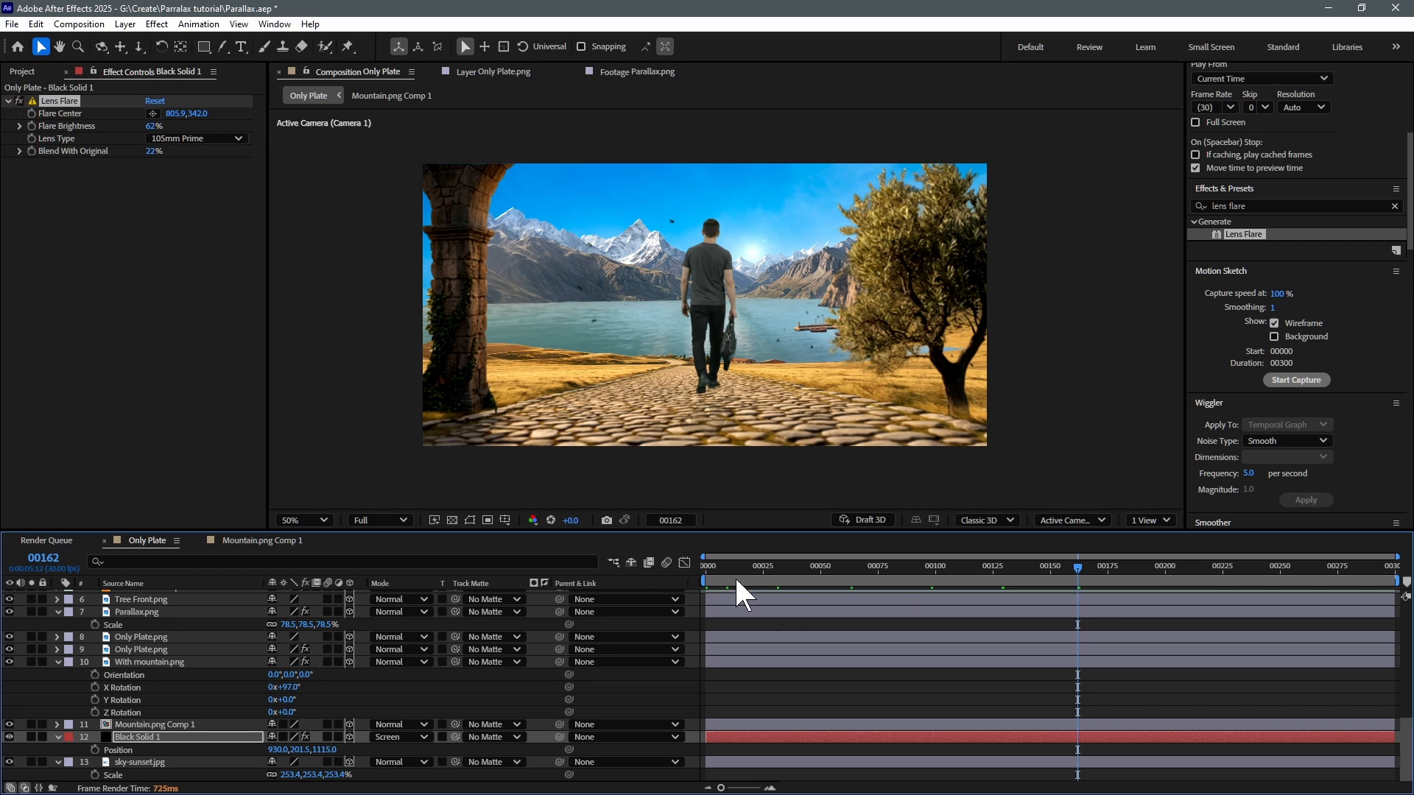
# Solo the second walking man clip to inspect it on its own and turn the solo back off.
pyautogui.scroll(10, 195, 644)
pyautogui.scroll(2, 192, 638)
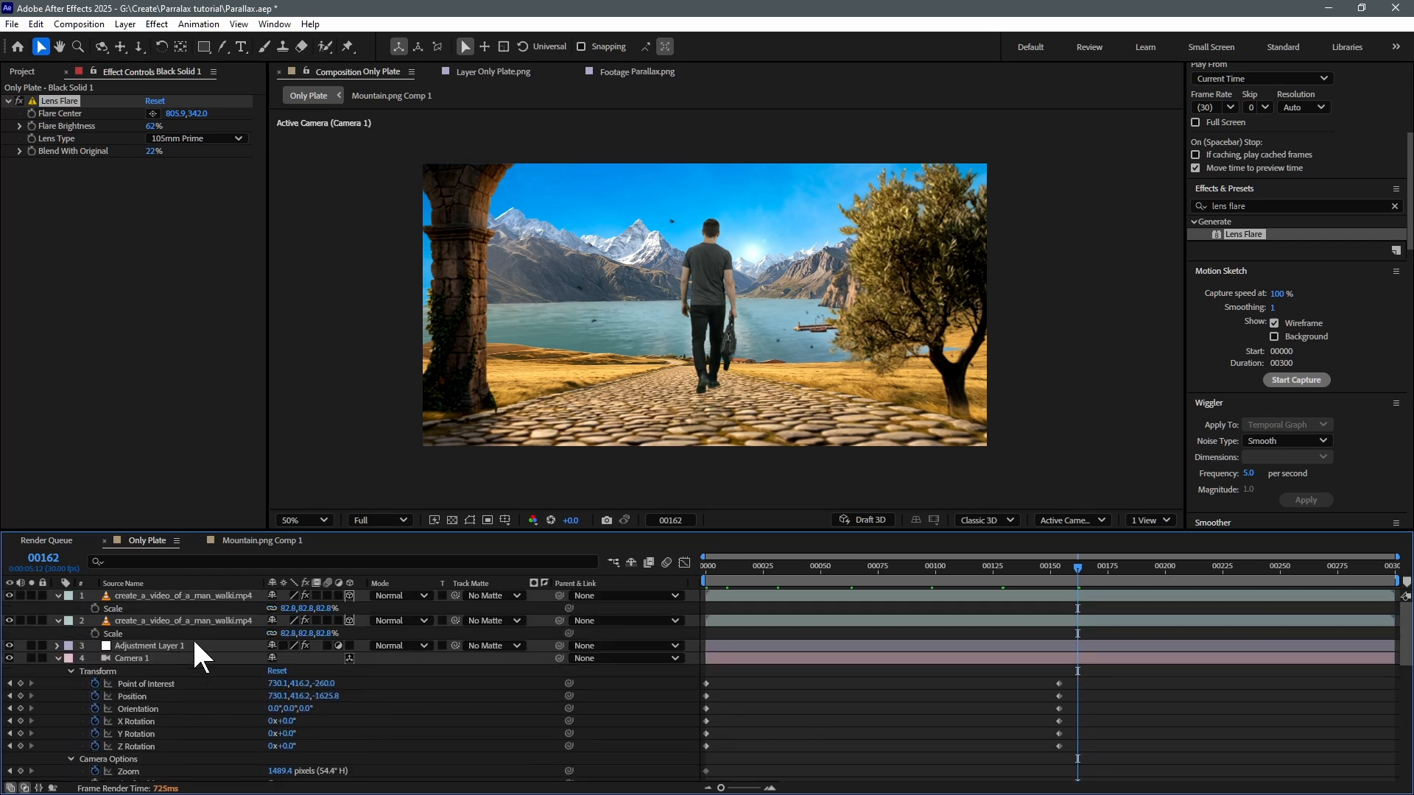
pyautogui.click(139, 619)
pyautogui.click(30, 621)
pyautogui.click(30, 620)
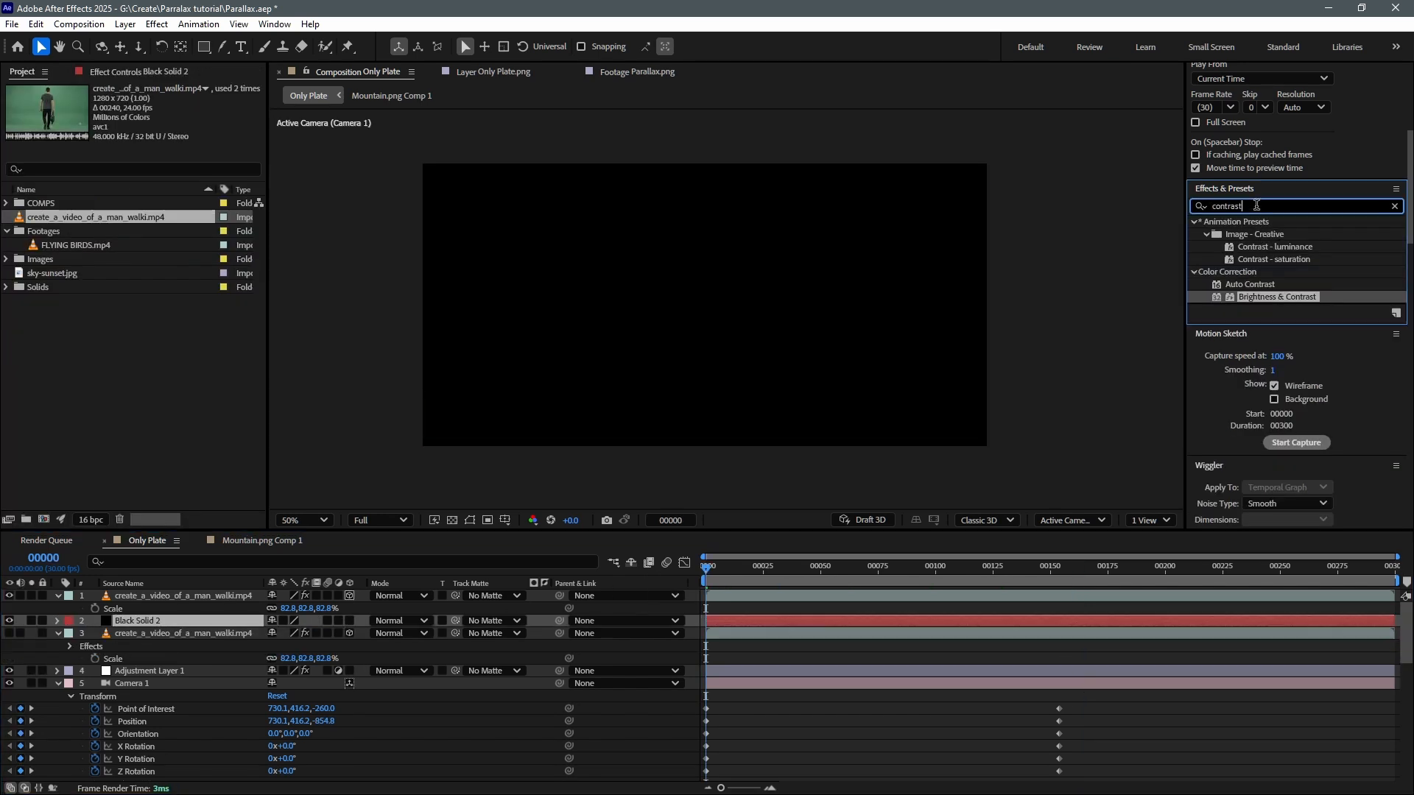
# Find the Fractal Noise effect and apply it to Black Solid 2.
pyautogui.write('fr')
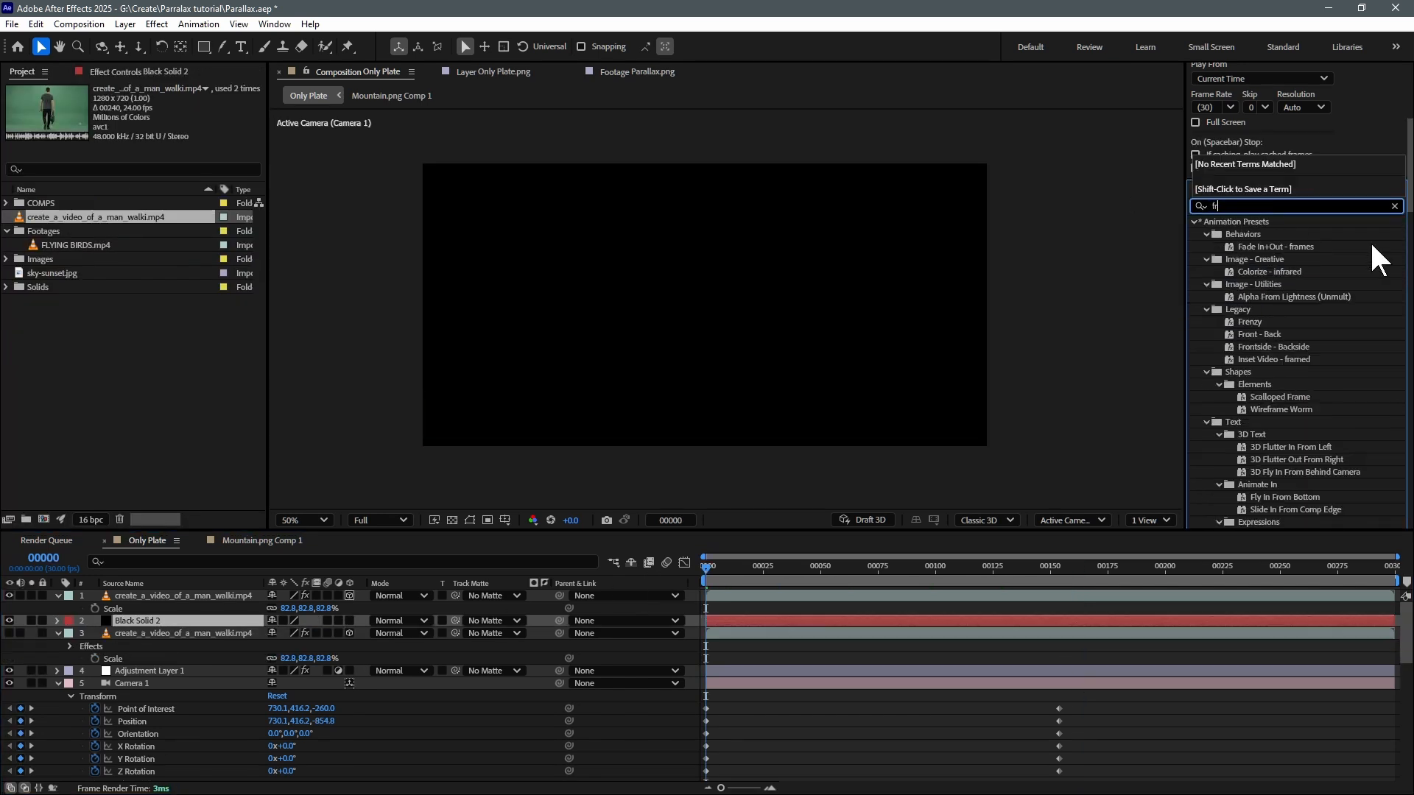
pyautogui.write('acta')
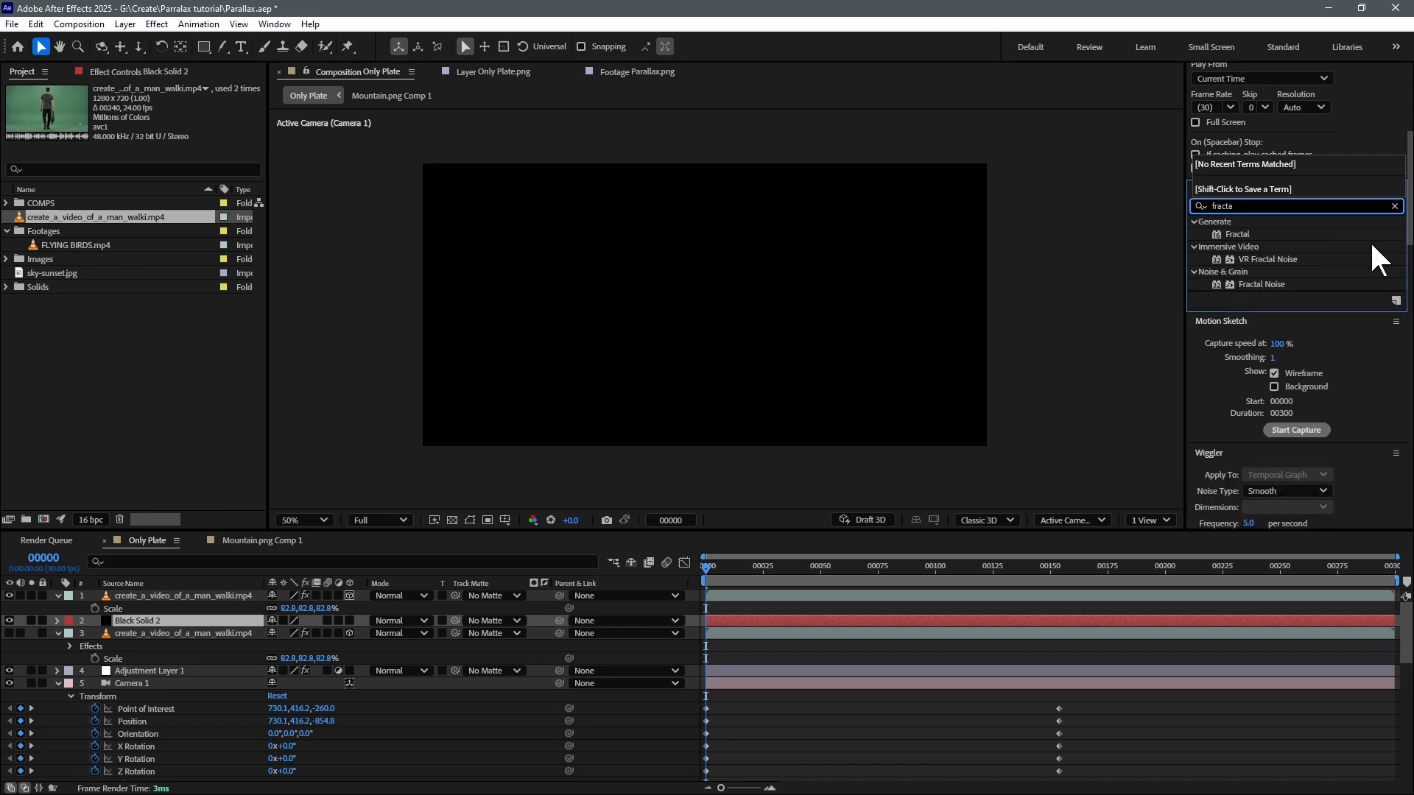
pyautogui.write('l noi')
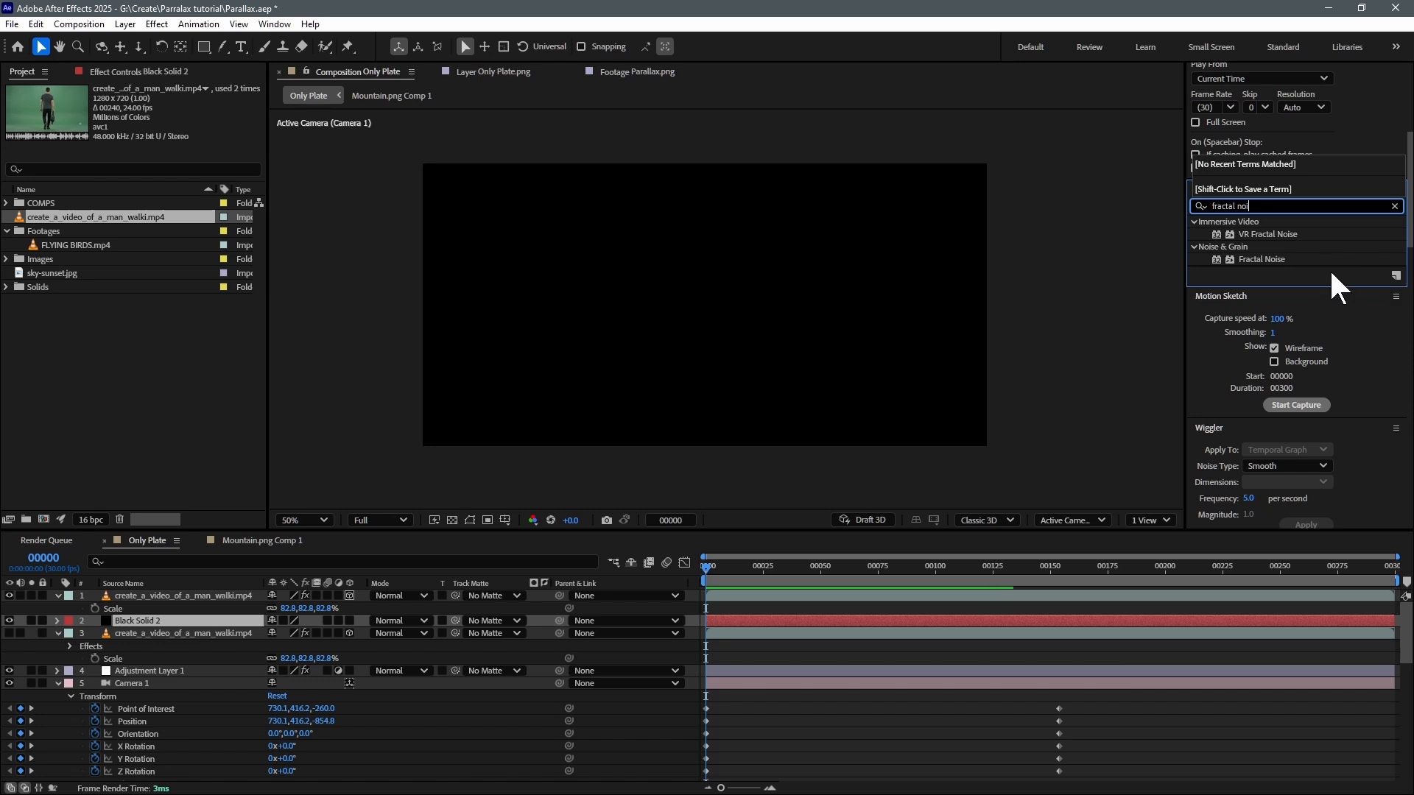
pyautogui.doubleClick(1262, 258)
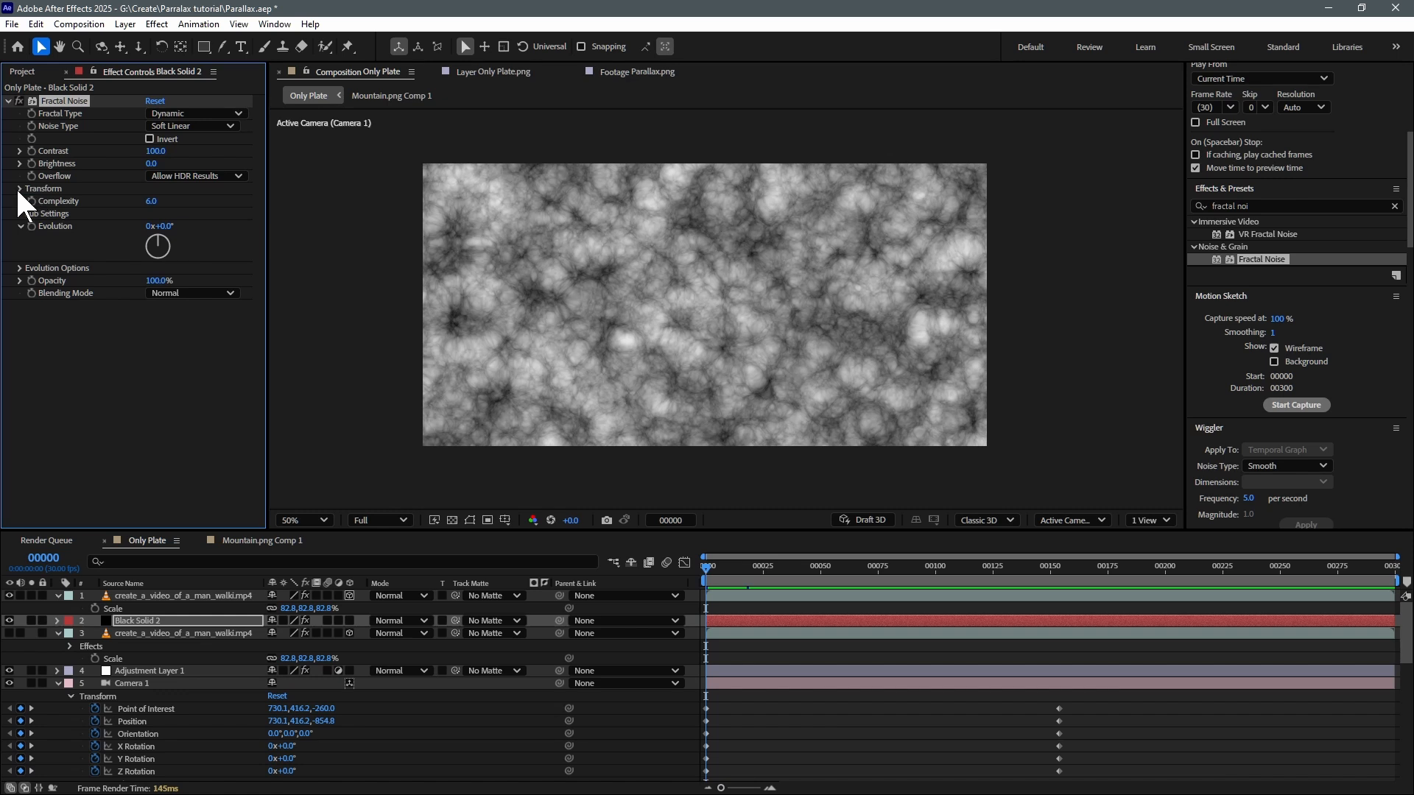
# Set the Fractal Noise transform Scale to 440 and play back the noise.
pyautogui.click(17, 187)
pyautogui.click(31, 226)
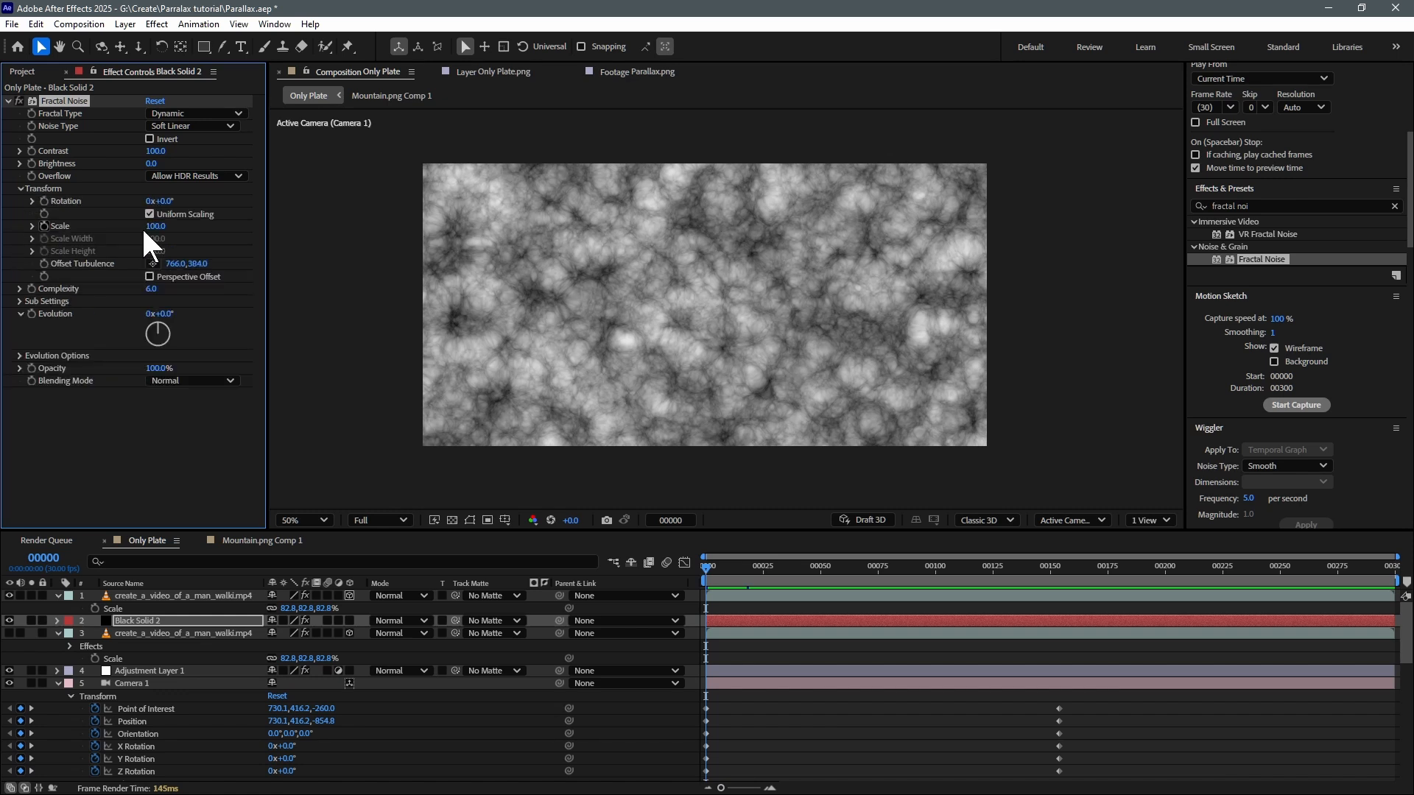
pyautogui.moveTo(155, 226); pyautogui.dragTo(388, 211)
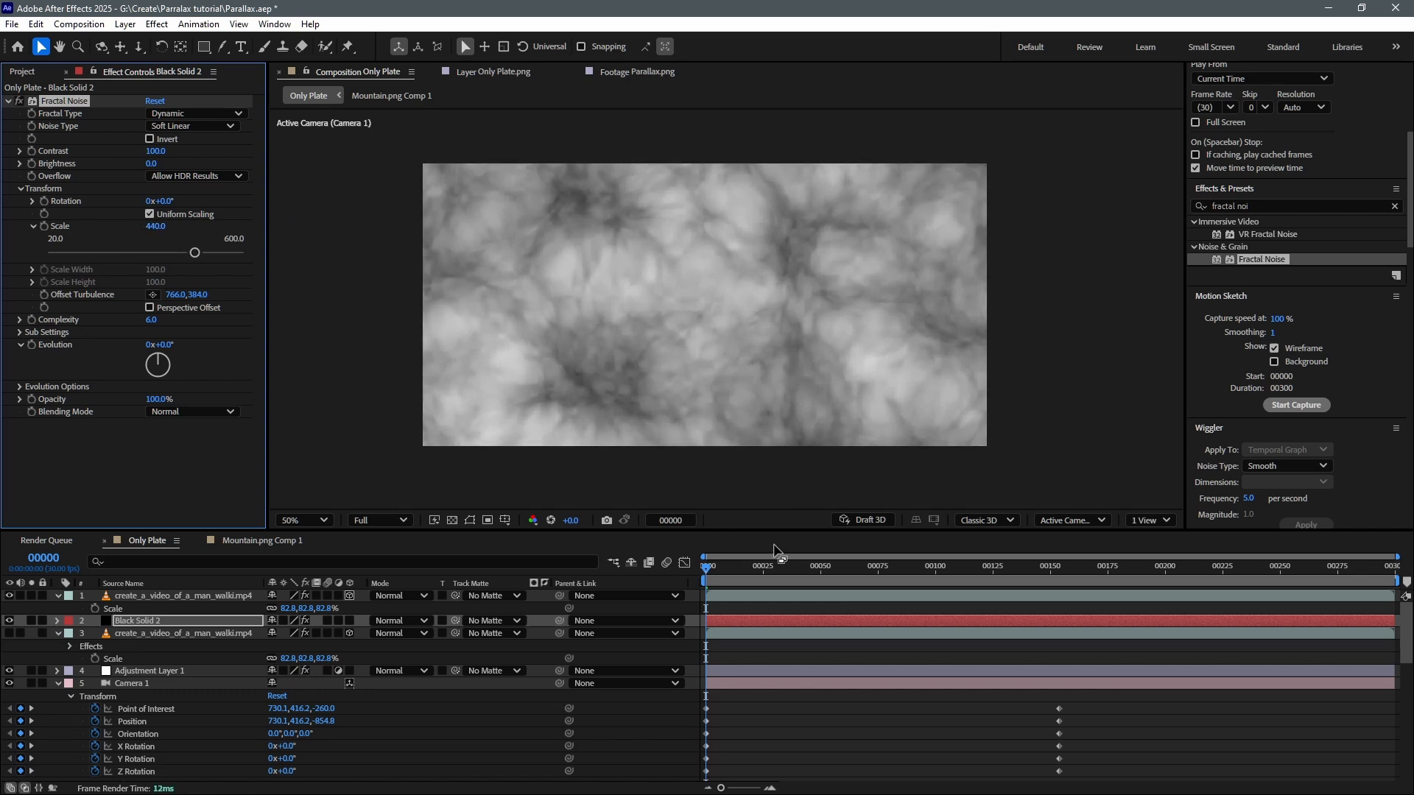
pyautogui.press('space')
pyautogui.press('space')
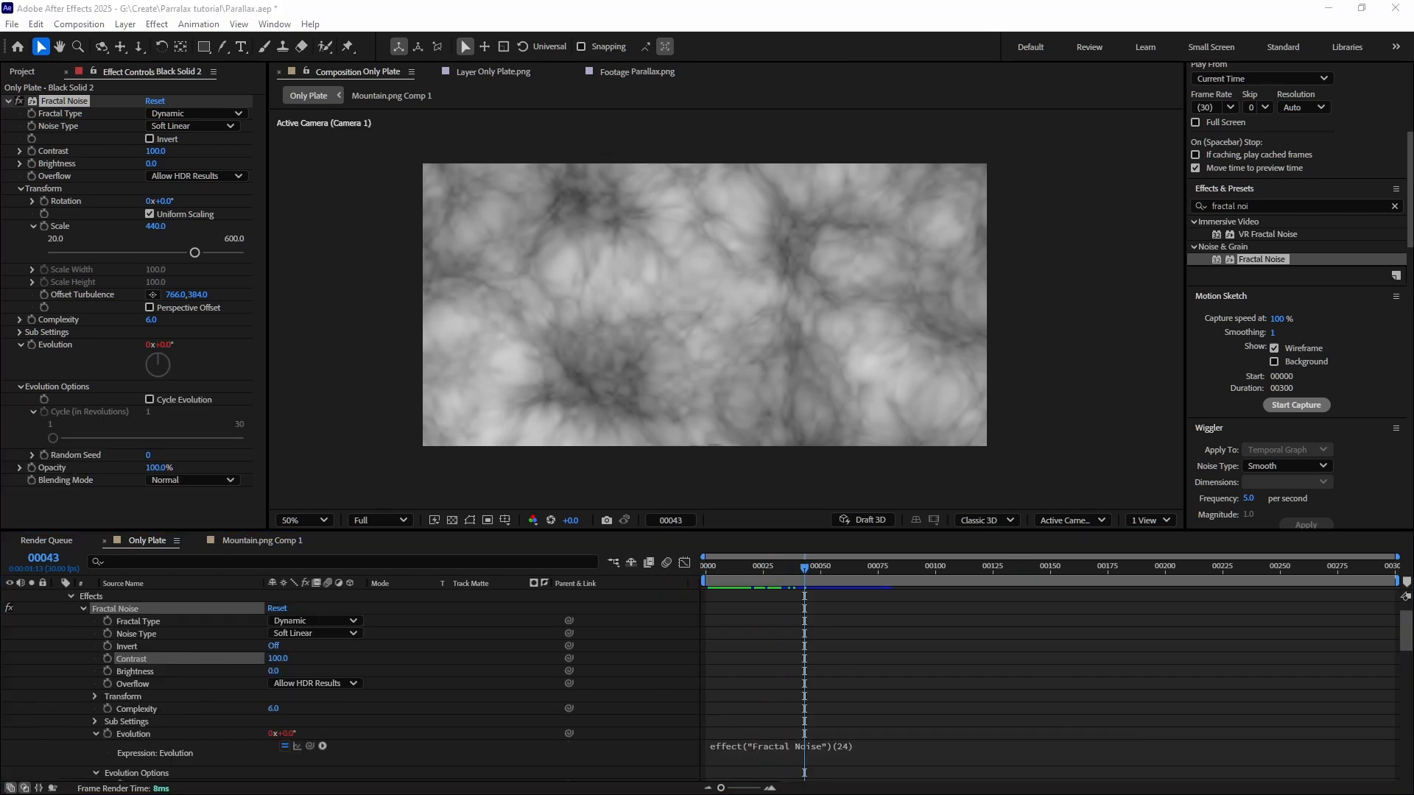
# Drive the Fractal Noise Evolution with the expression time * 50 and scrub to frame 196 to check the motion.
pyautogui.click(796, 752)
pyautogui.write('time * 50')
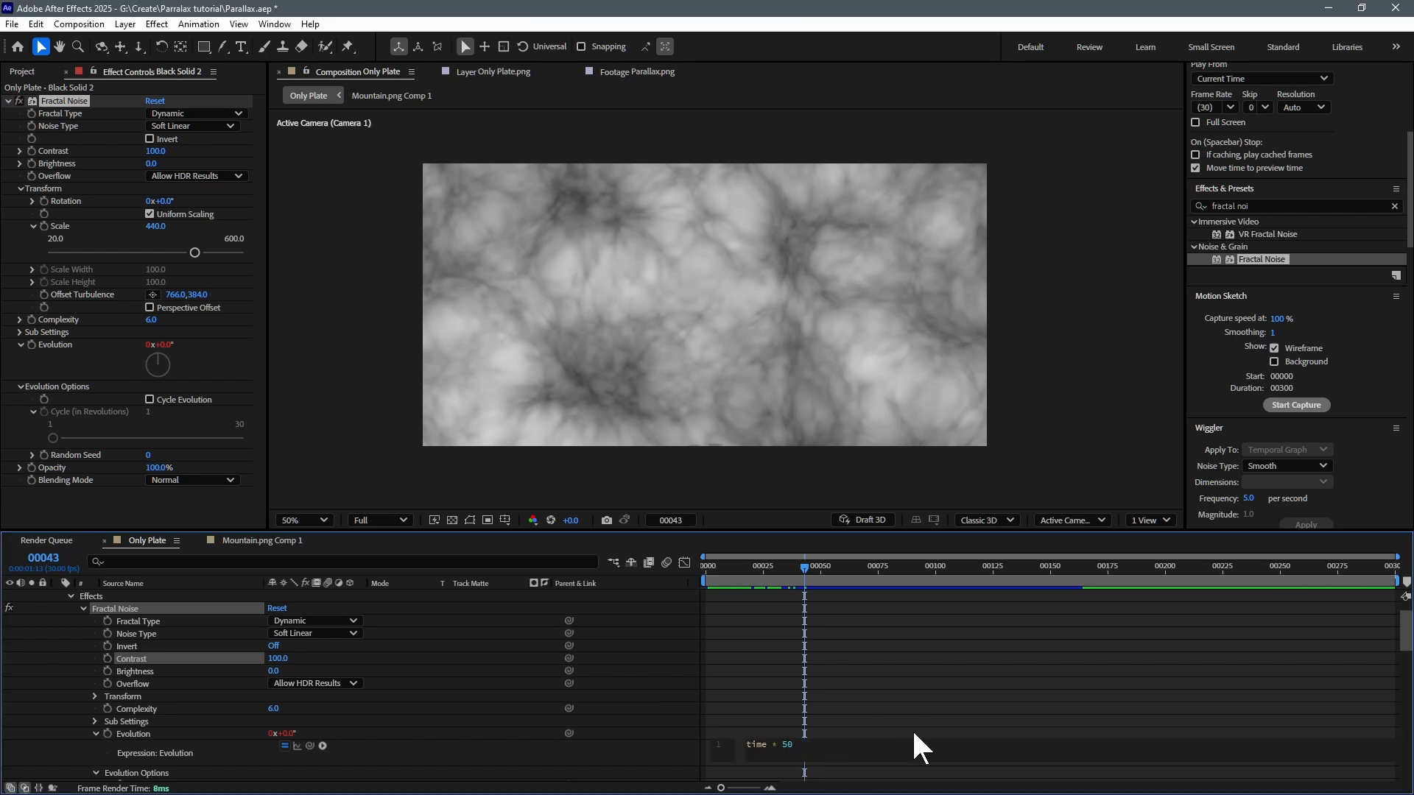
pyautogui.click(926, 723)
pyautogui.moveTo(729, 575); pyautogui.dragTo(1155, 575)
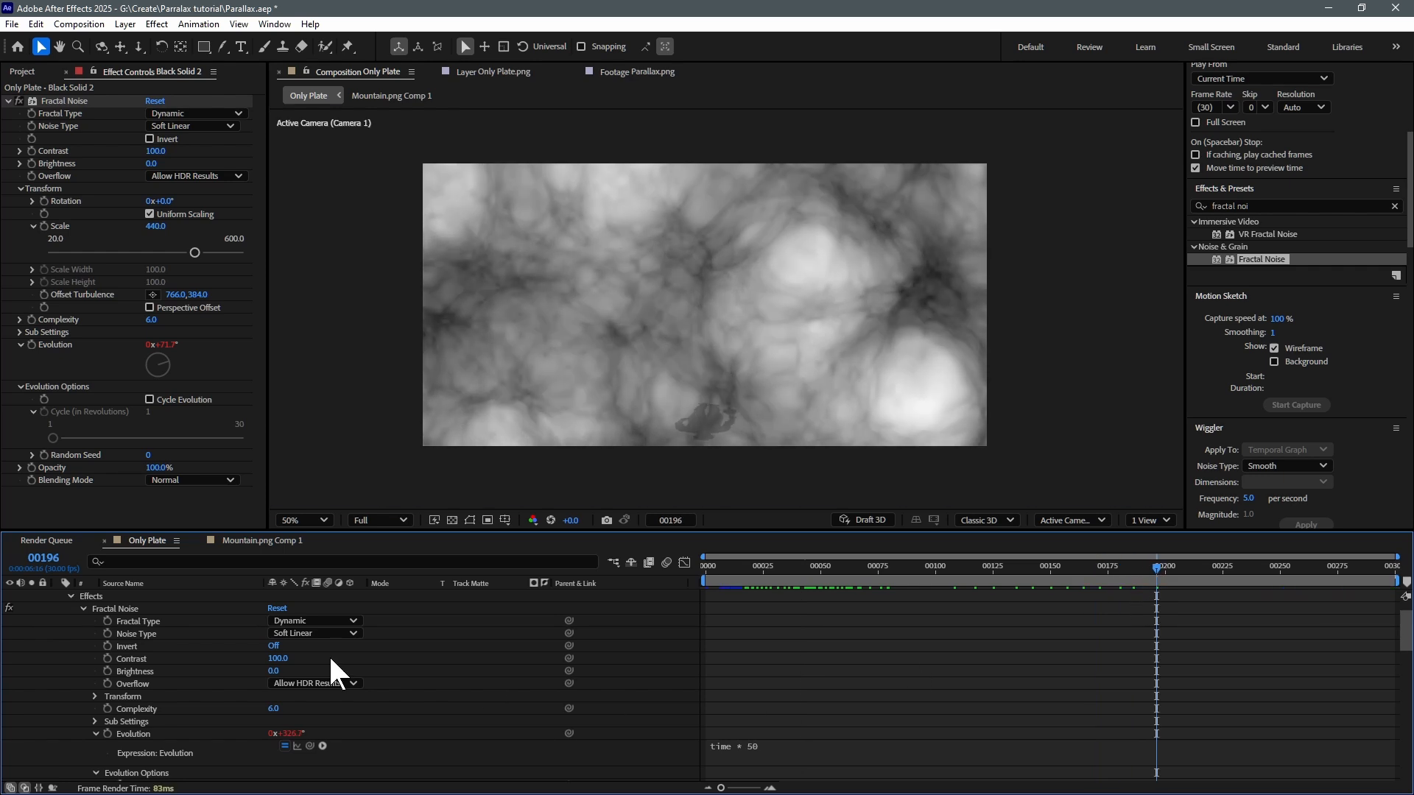
# Collapse Black Solid 2's properties and set its blending mode to Screen.
pyautogui.scroll(2, 223, 648)
pyautogui.click(157, 621)
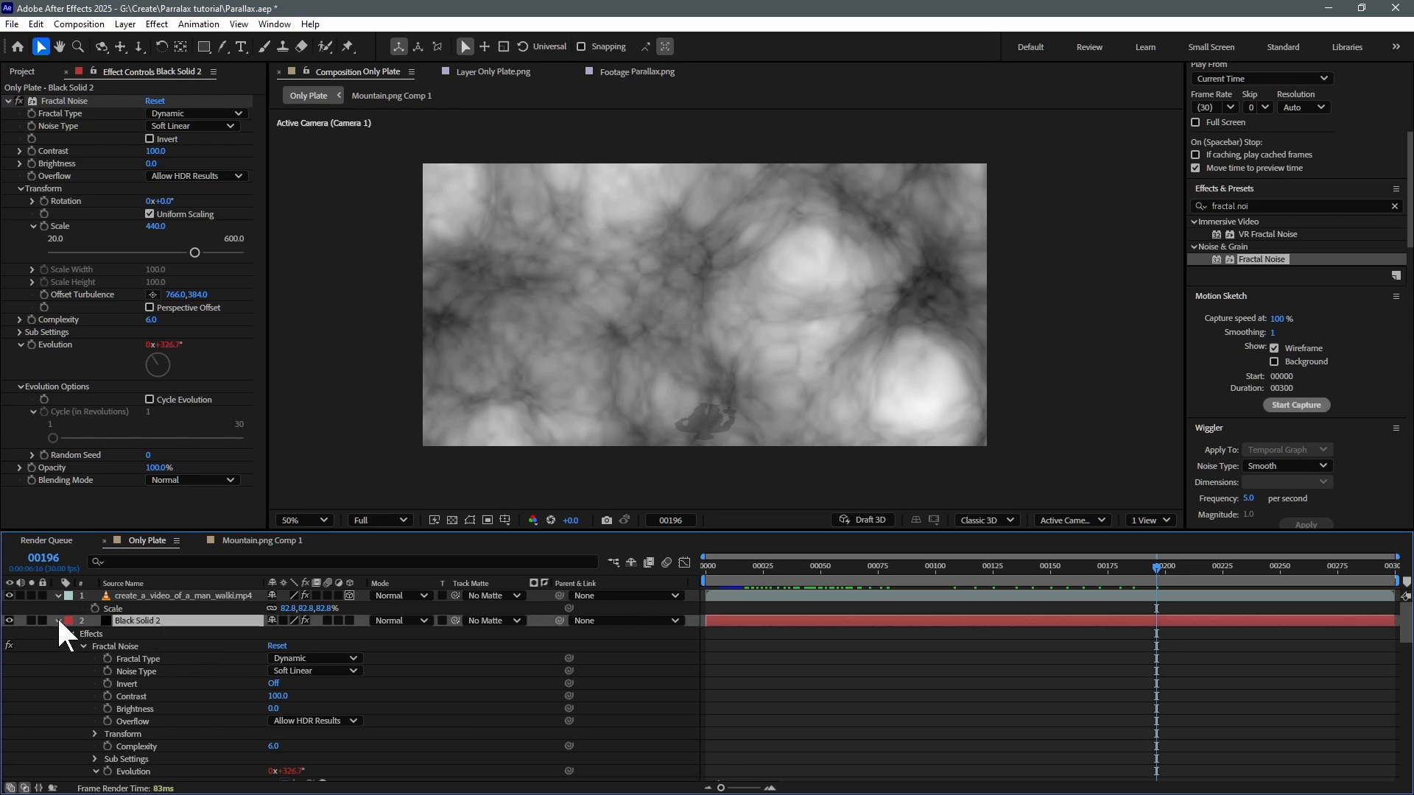
pyautogui.click(58, 621)
pyautogui.click(386, 619)
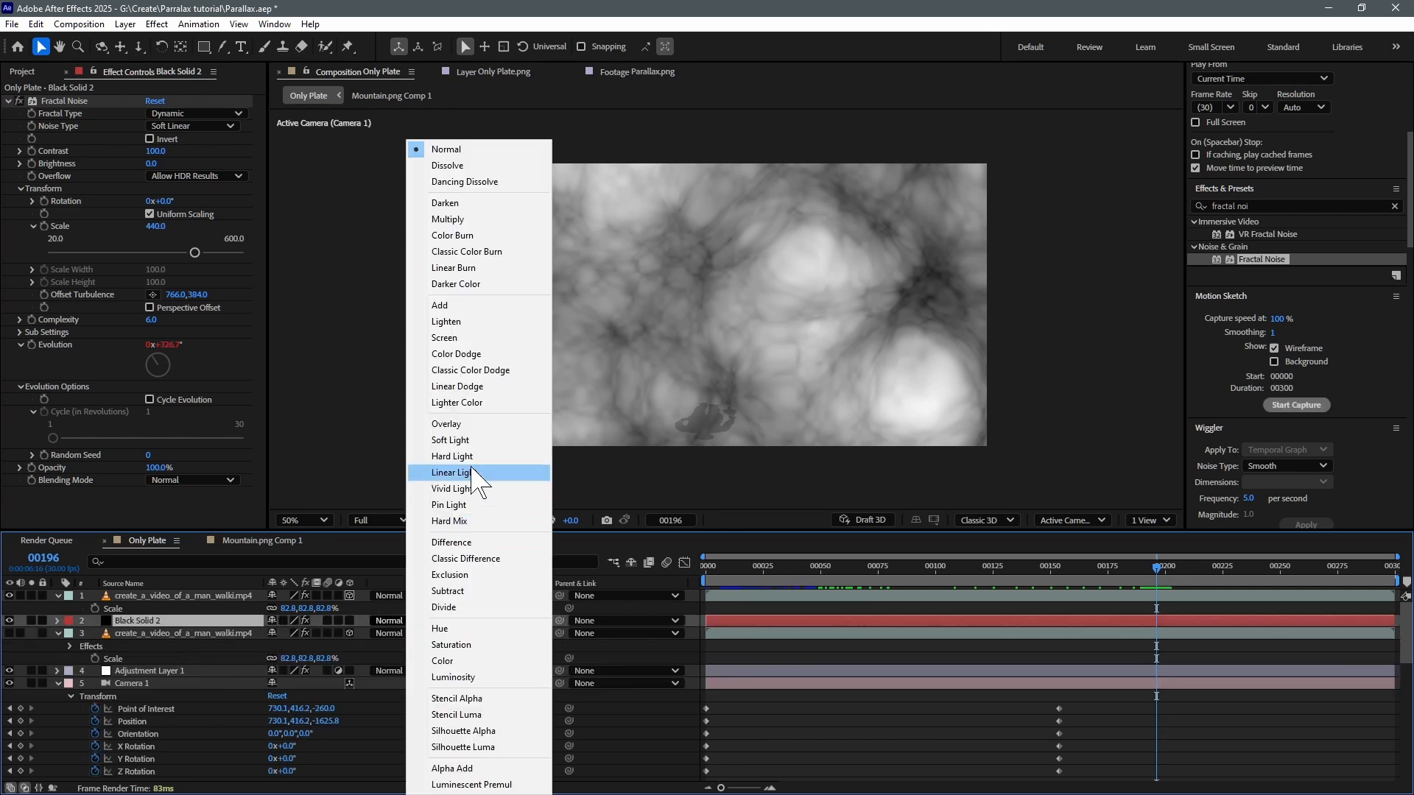
pyautogui.click(481, 366)
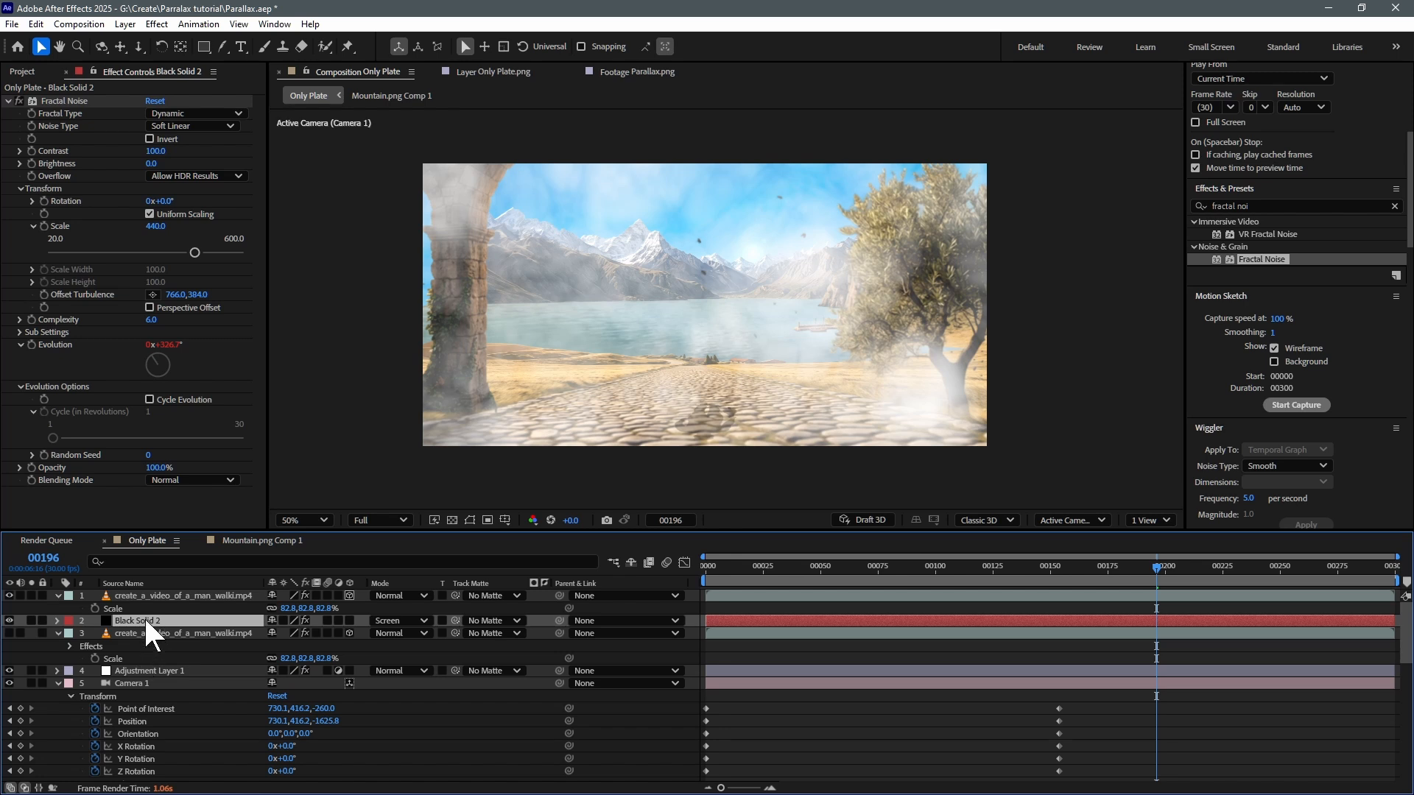
# View the scene in Custom View 1 and make Black Solid 2 a 3D layer.
pyautogui.click(1093, 519)
pyautogui.click(1079, 403)
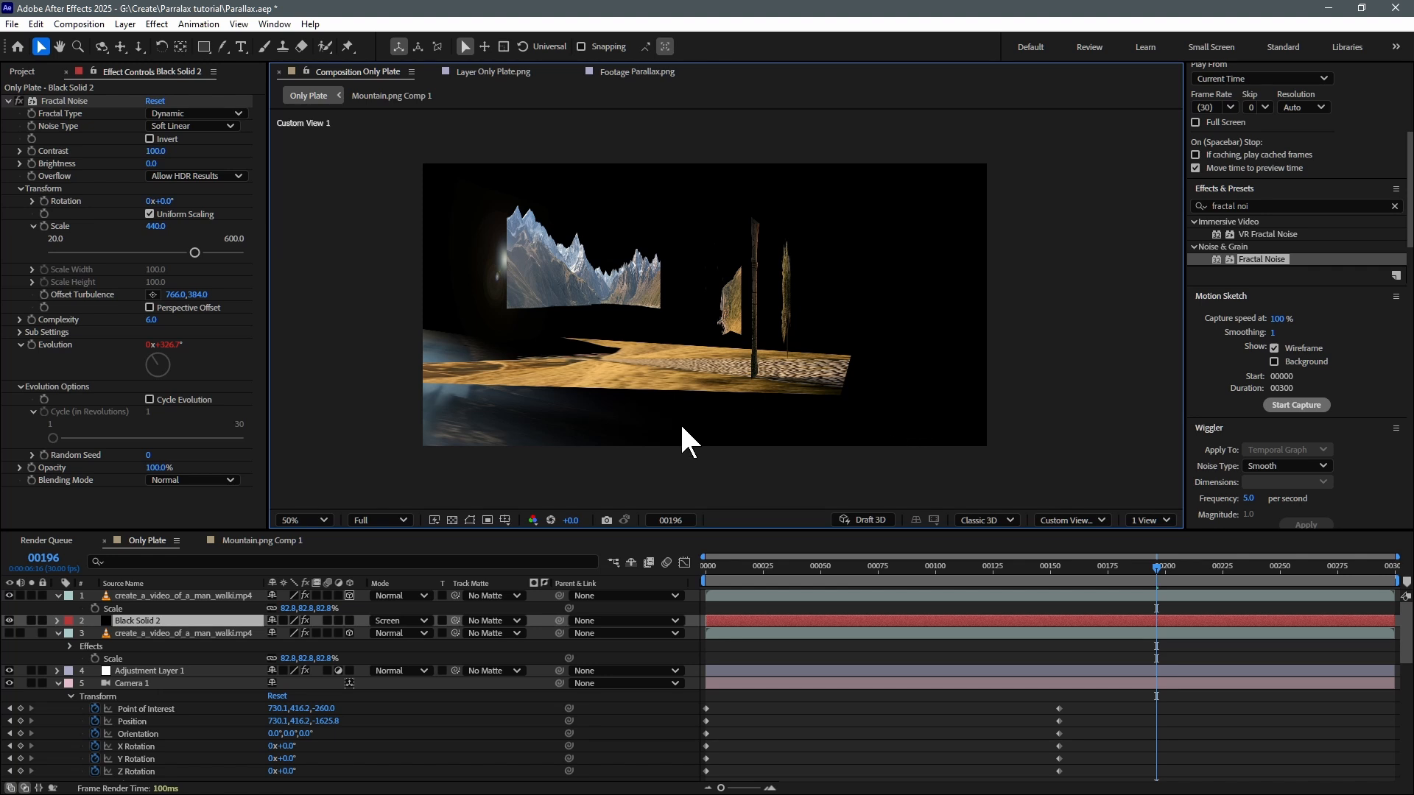
pyautogui.click(349, 621)
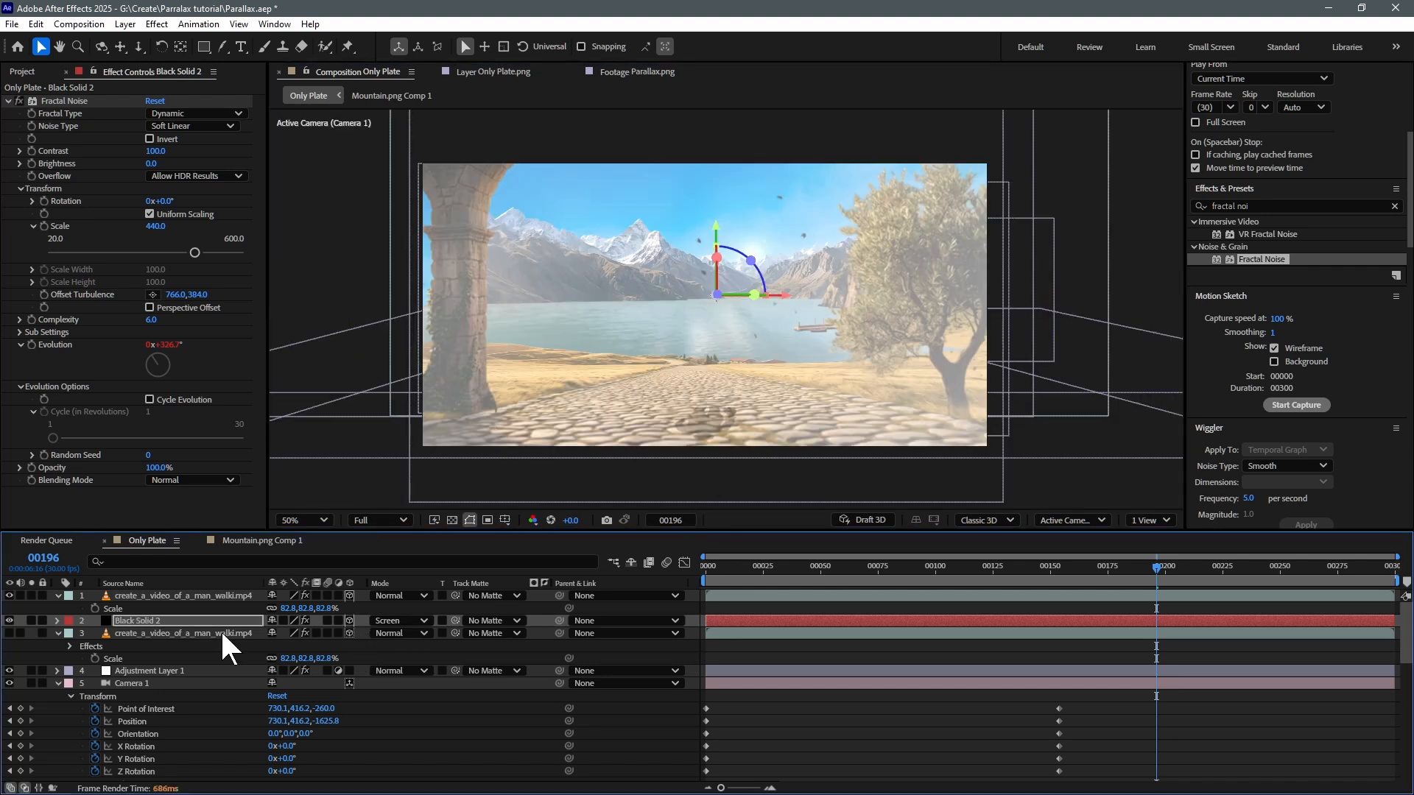
# Move Black Solid 2 down the layer stack to directly above Black Solid 1.
pyautogui.hotkey('ctrl', '[')
pyautogui.hotkey('ctrl', '[')
pyautogui.hotkey('ctrl', '[')
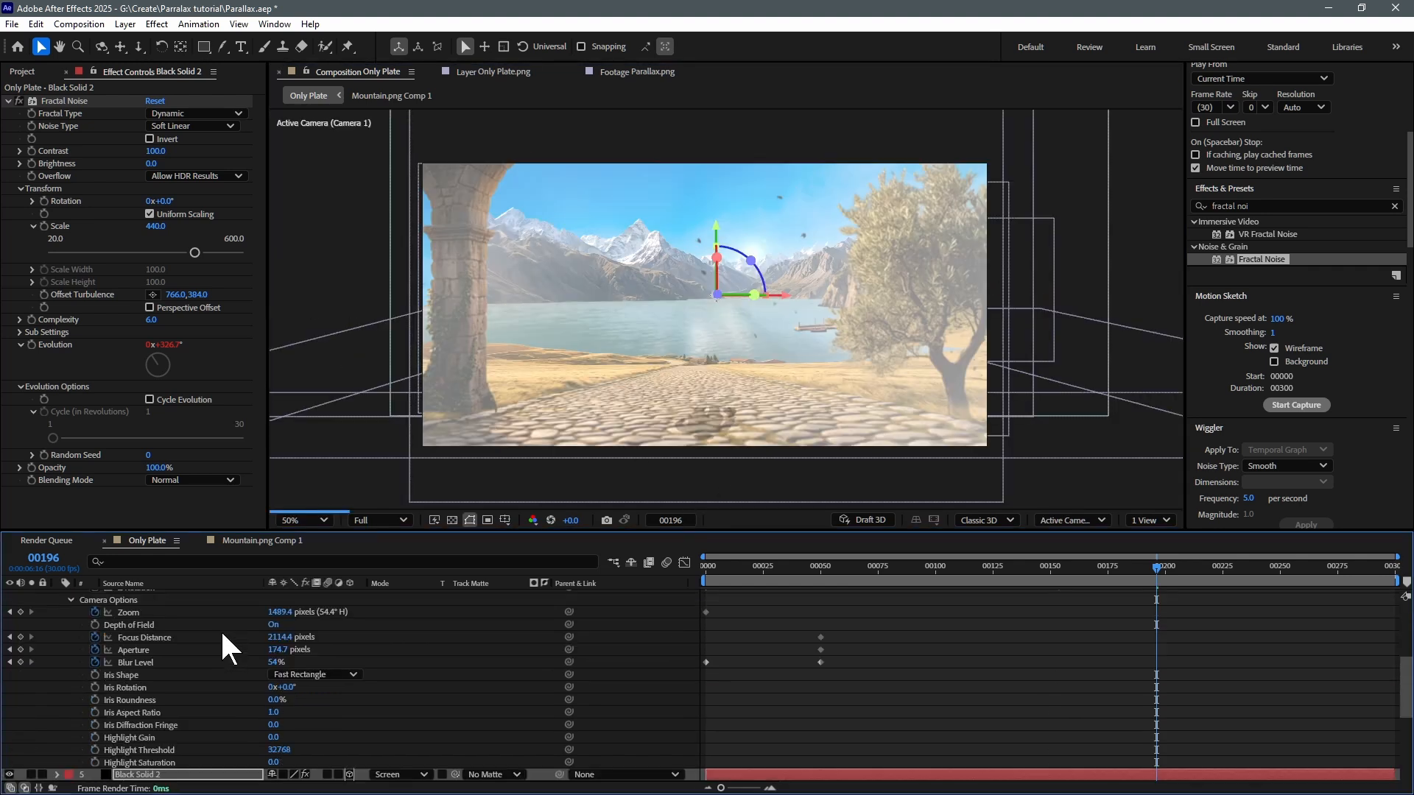
pyautogui.hotkey('ctrl', '[')
pyautogui.hotkey('ctrl', '[')
pyautogui.hotkey('ctrl', '[')
pyautogui.hotkey('ctrl', '[')
pyautogui.hotkey('ctrl', '[')
pyautogui.hotkey('ctrl', '[')
pyautogui.hotkey('ctrl', '[')
pyautogui.hotkey('ctrl', '[')
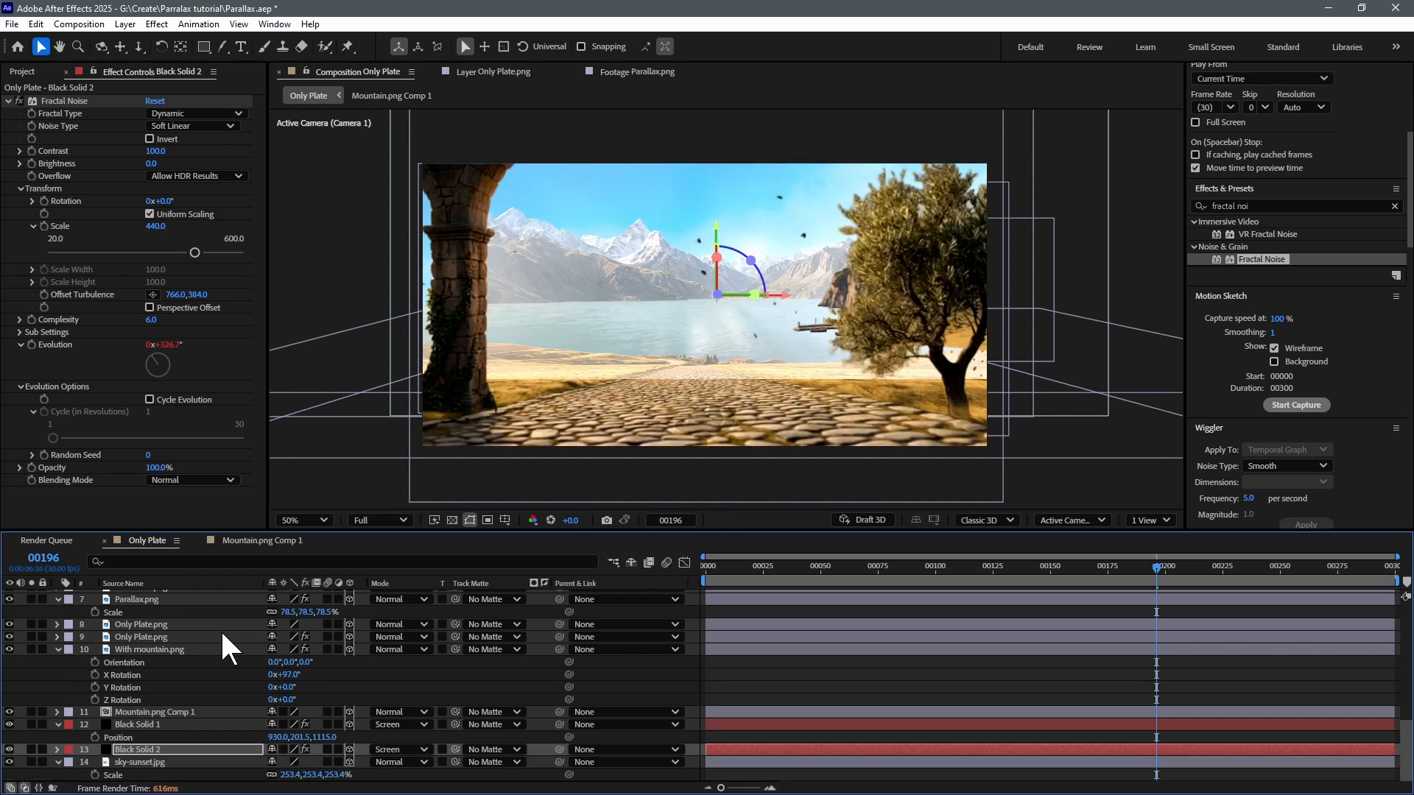
pyautogui.hotkey('ctrl', ']')
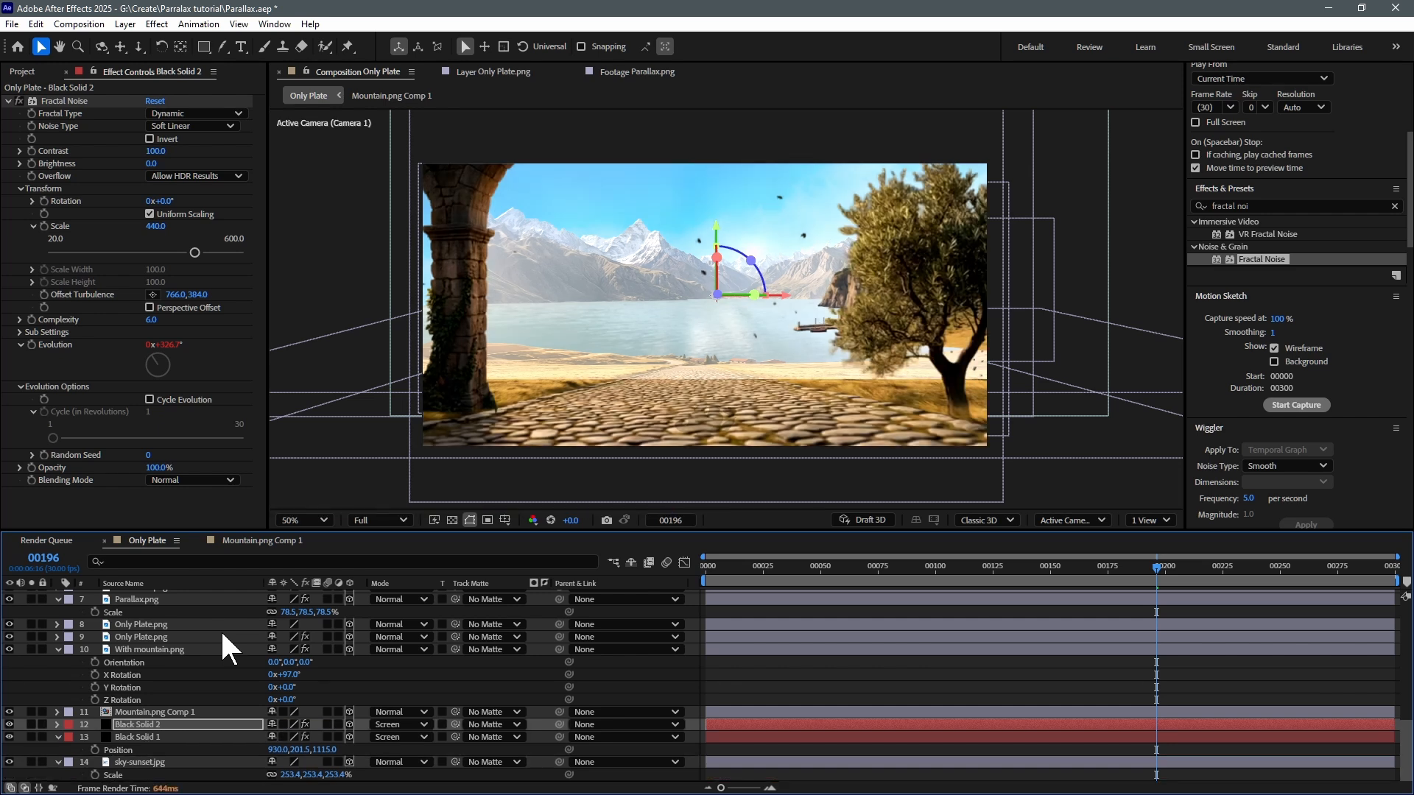
# Draw a wide elliptical mask on Black Solid 2 over the mountains and lake and set its Mask Feather to 30 pixels.
pyautogui.moveTo(201, 47); pyautogui.dragTo(254, 81)
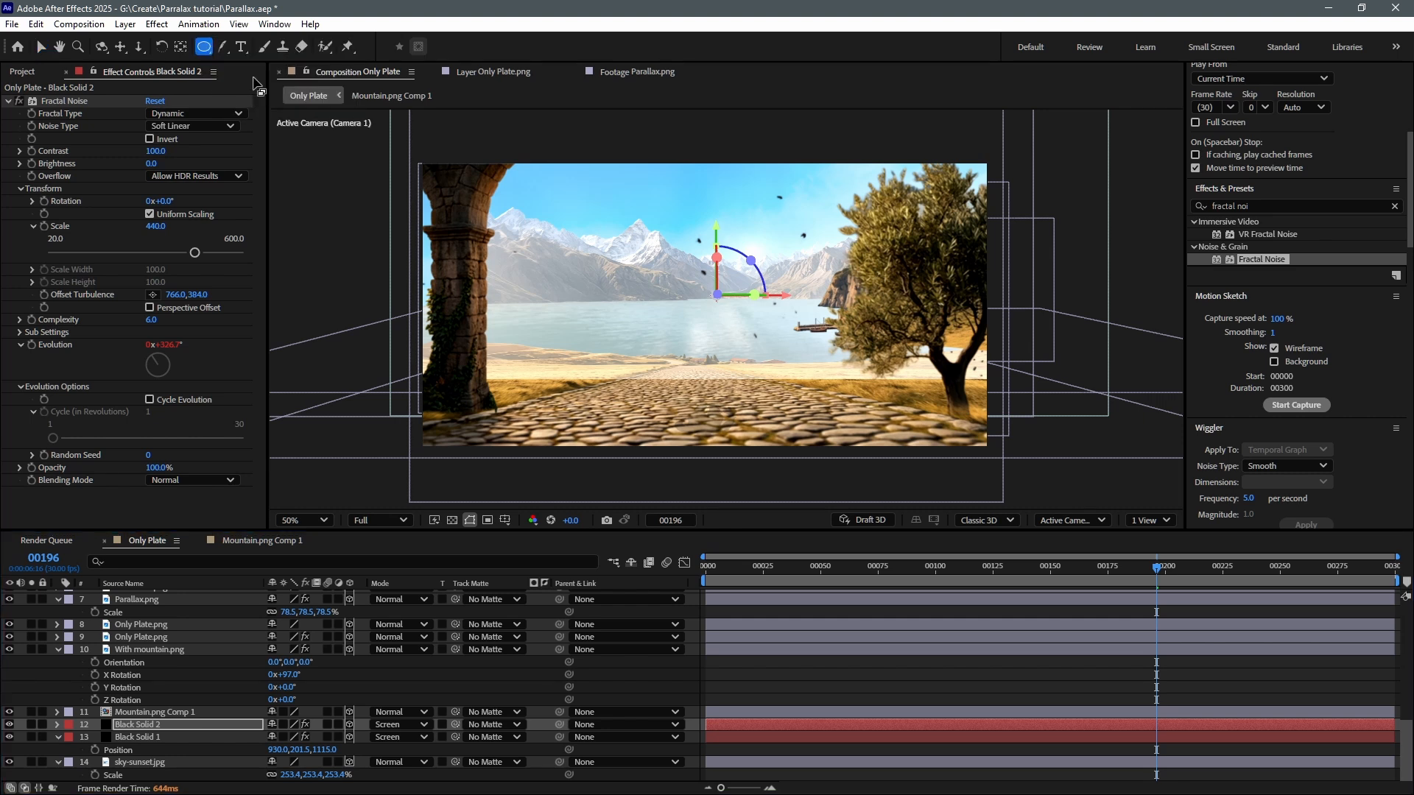
pyautogui.moveTo(474, 192); pyautogui.dragTo(978, 332)
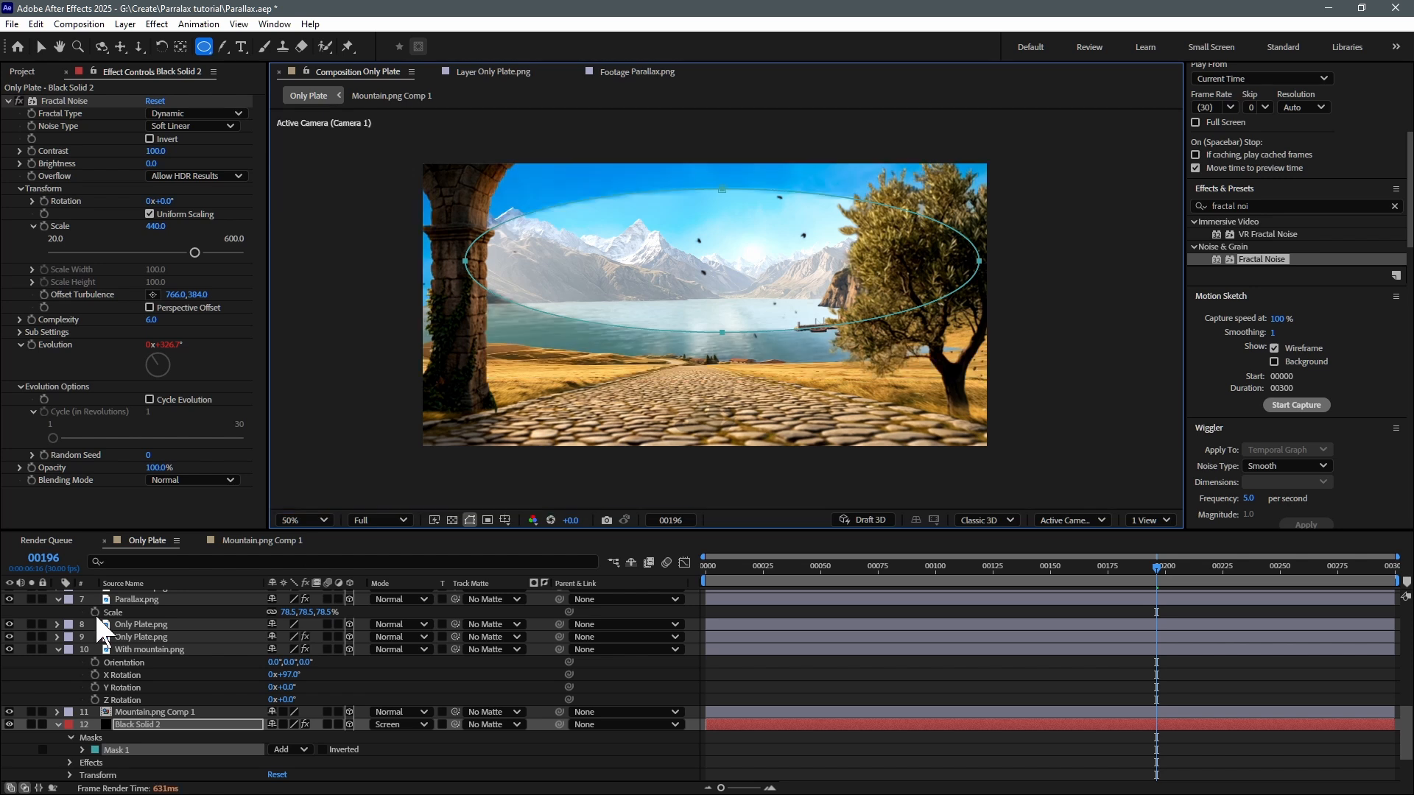
pyautogui.press('f')
pyautogui.moveTo(288, 750); pyautogui.dragTo(552, 749)
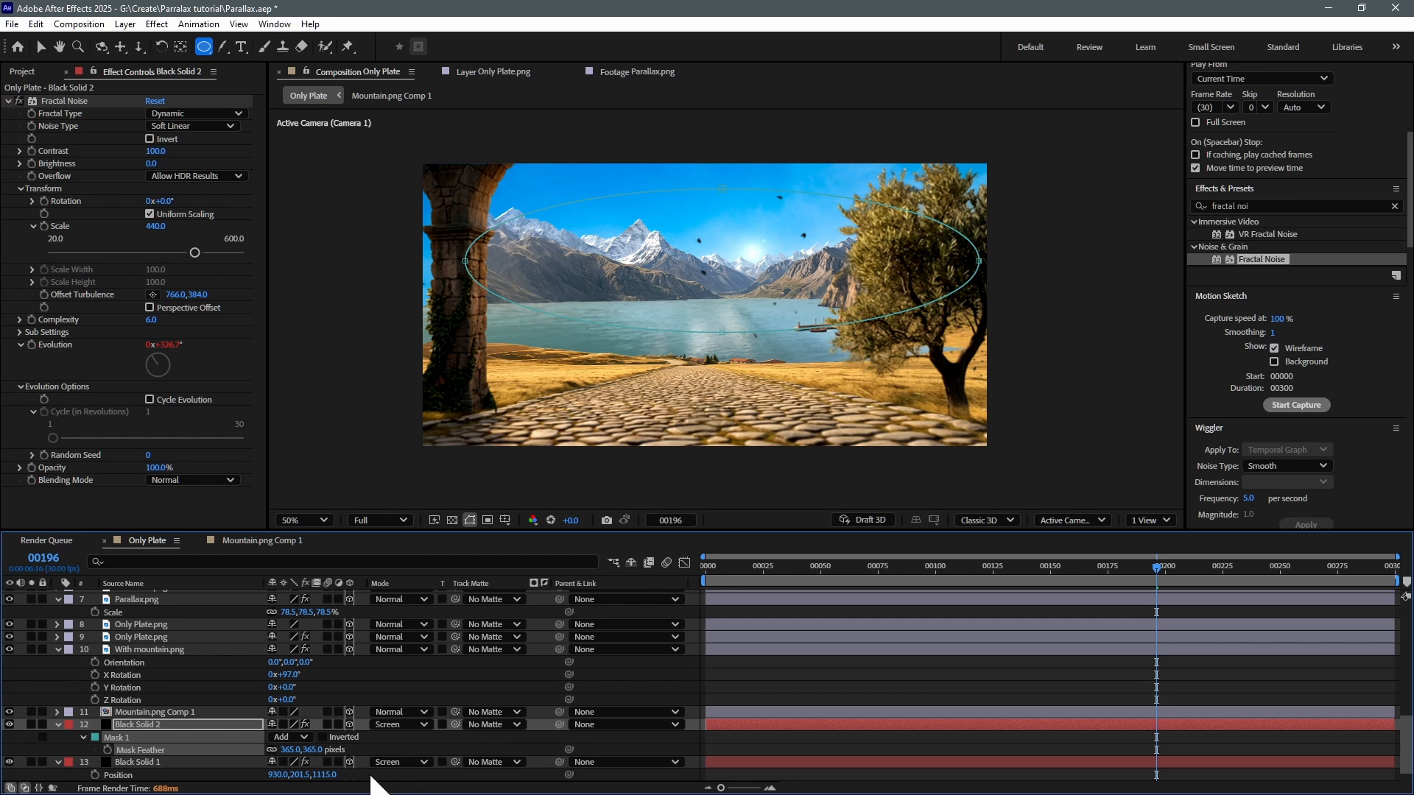
pyautogui.moveTo(270, 750); pyautogui.dragTo(158, 756)
pyautogui.moveTo(295, 751); pyautogui.dragTo(157, 760)
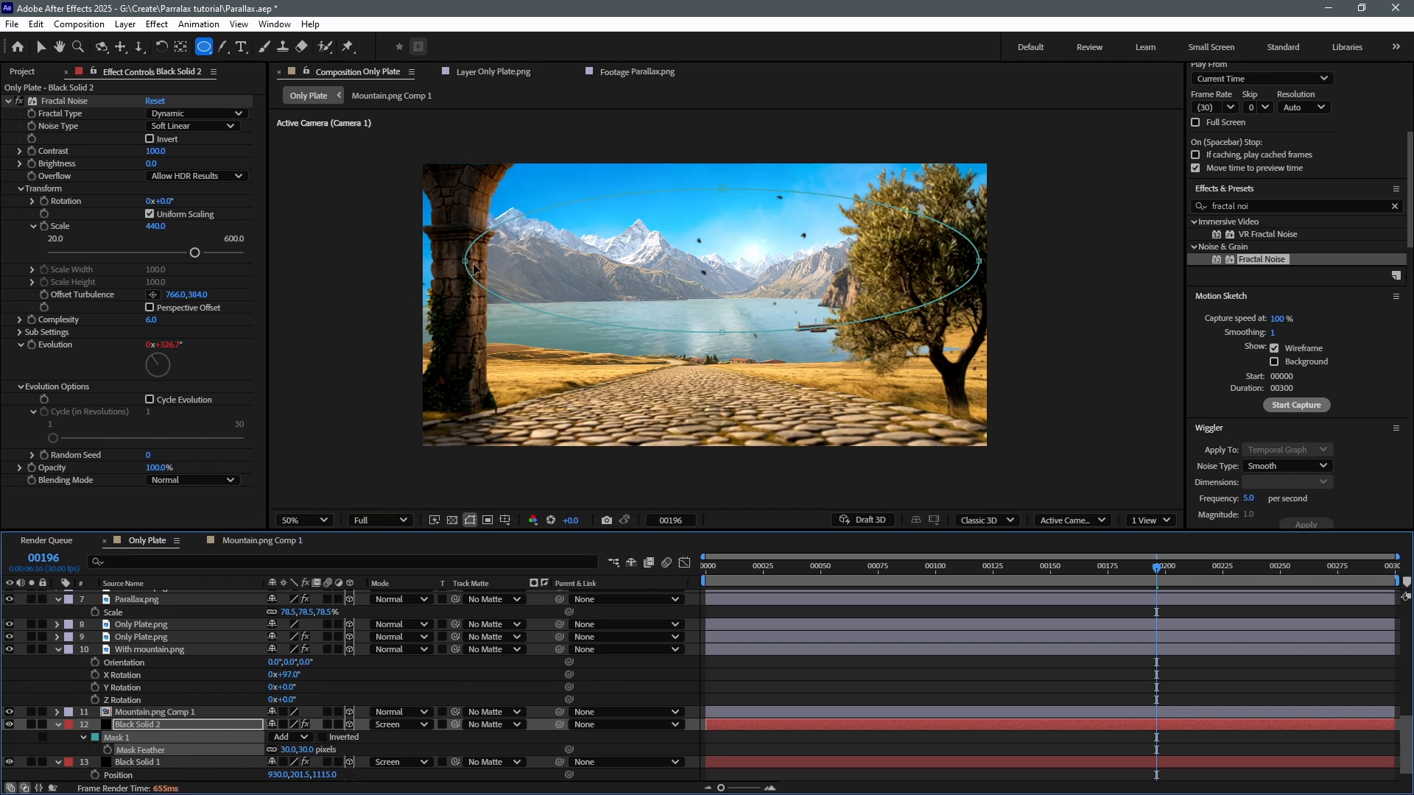
# Stretch Black Solid 2's elliptical mask beyond both sides of the frame and move it up so its upper edge clears the frame.
pyautogui.press('v')
pyautogui.moveTo(465, 261); pyautogui.dragTo(317, 259)
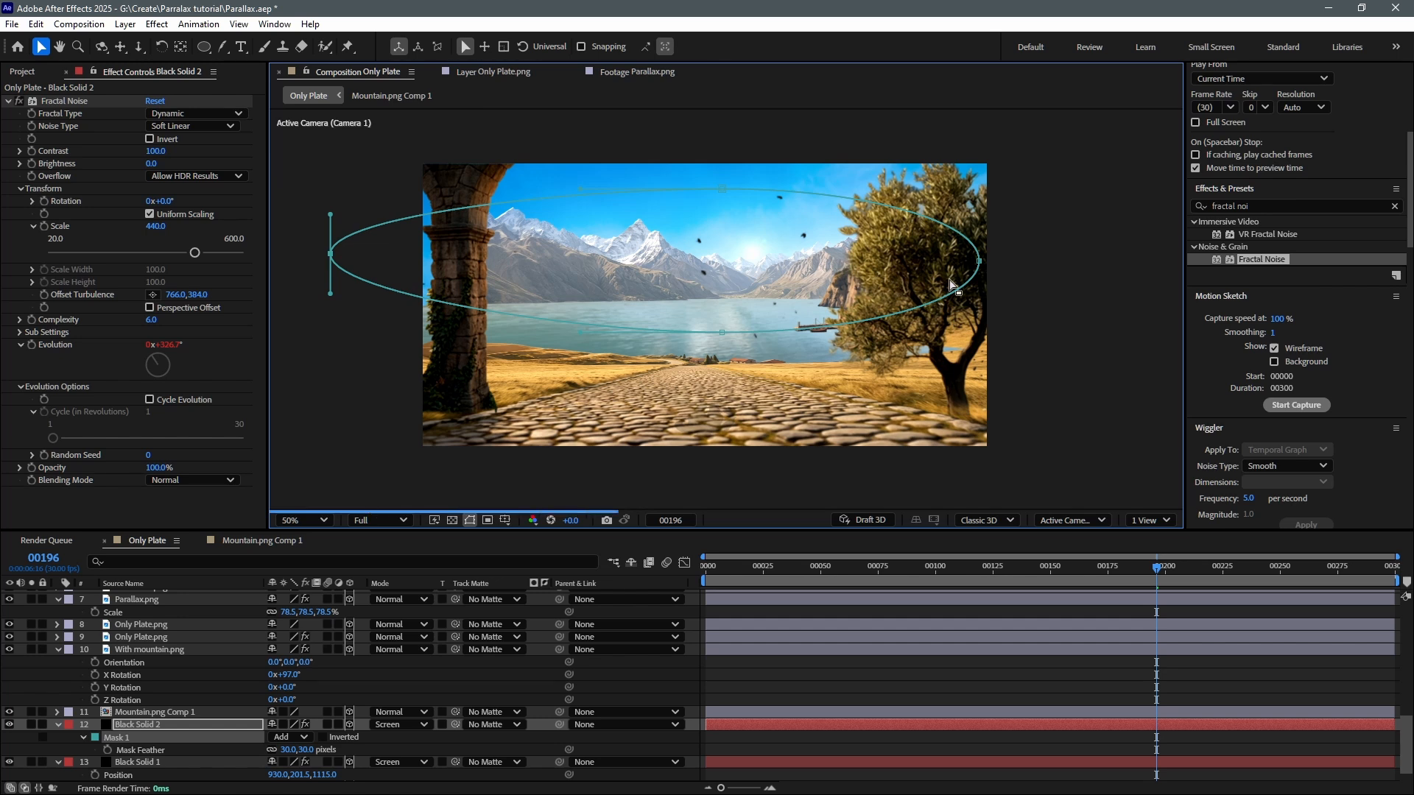
pyautogui.click(980, 260)
pyautogui.moveTo(979, 261); pyautogui.dragTo(1065, 254)
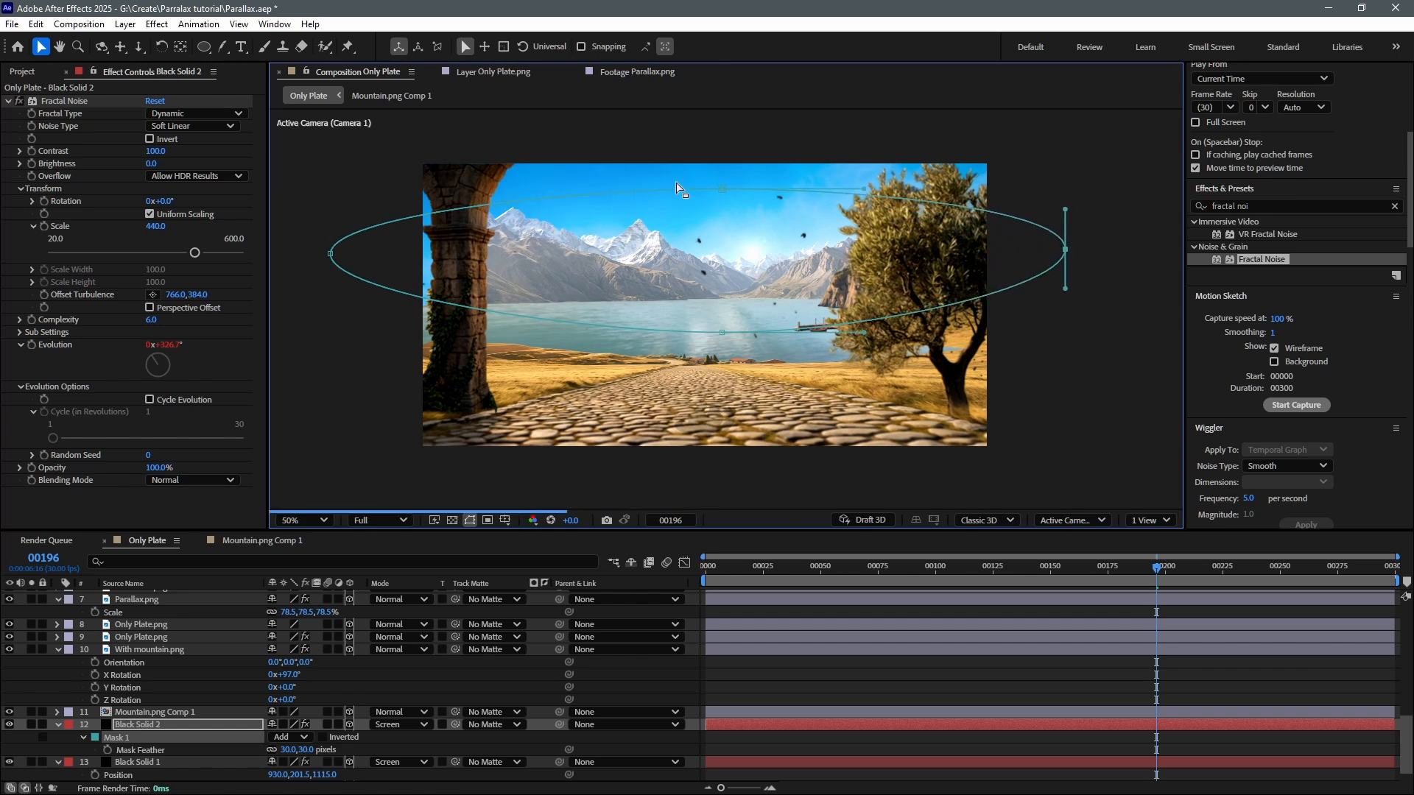
pyautogui.doubleClick(723, 189)
pyautogui.moveTo(723, 188); pyautogui.dragTo(722, 149)
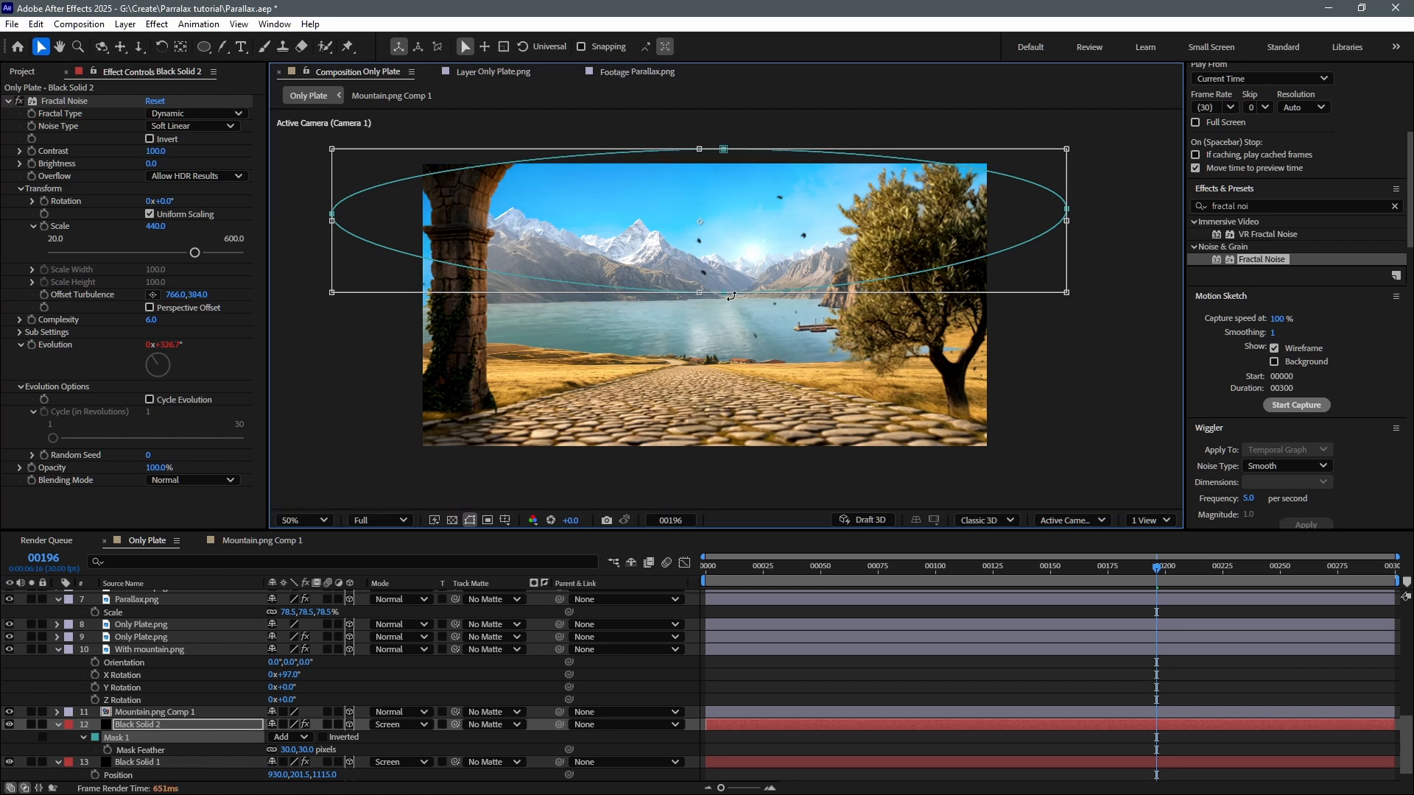
# Adjust Black Solid 2's opacity with the layer controls hidden and preview the animation.
pyautogui.hotkey('ctrl', 'shift', 'h')
pyautogui.press('t')
pyautogui.moveTo(278, 738)
pyautogui.mouseDown()
pyautogui.moveTo(263, 739)
pyautogui.moveTo(302, 731)
pyautogui.mouseUp()
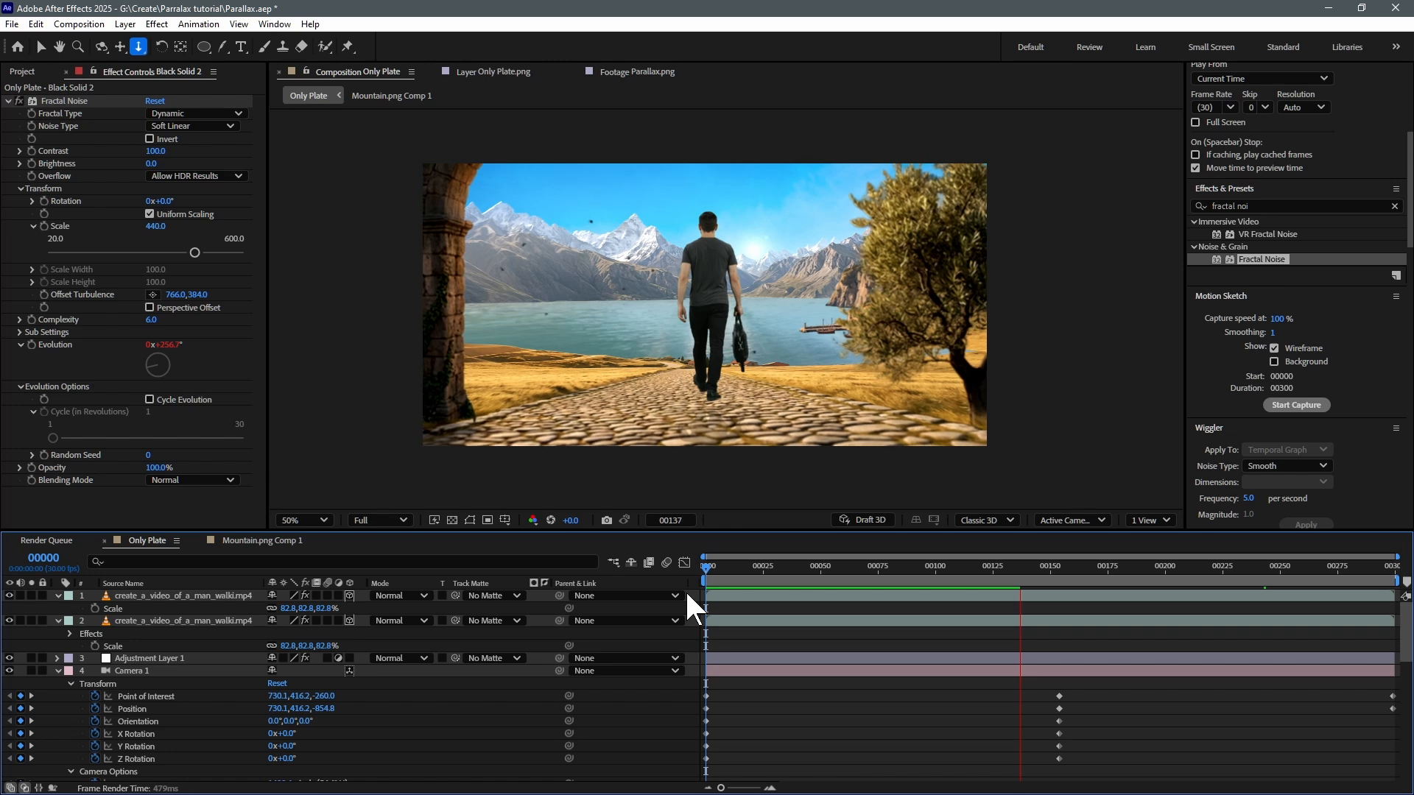
pyautogui.press('space')
# Add the Only Plate composition to the render queue.
pyautogui.click(80, 25)
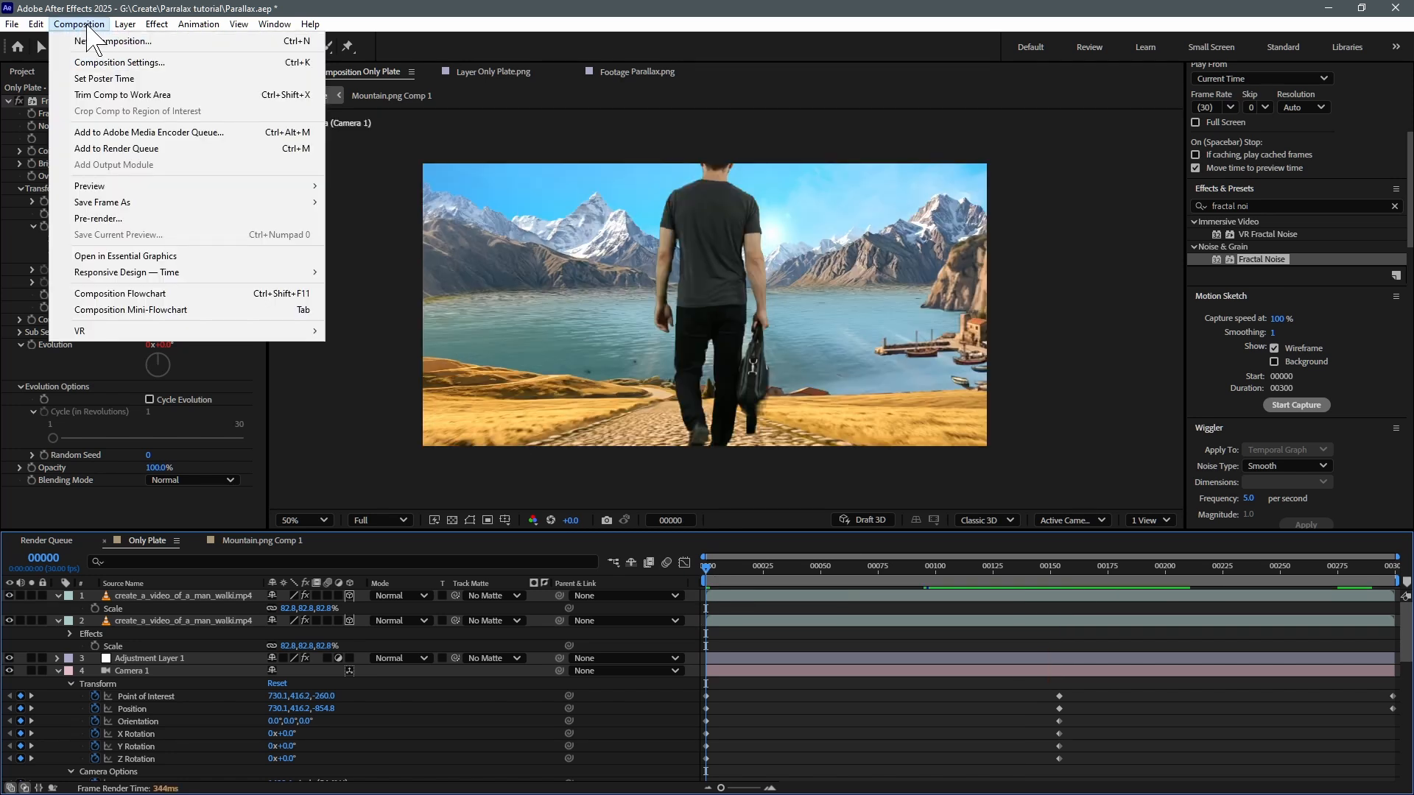
pyautogui.click(98, 147)
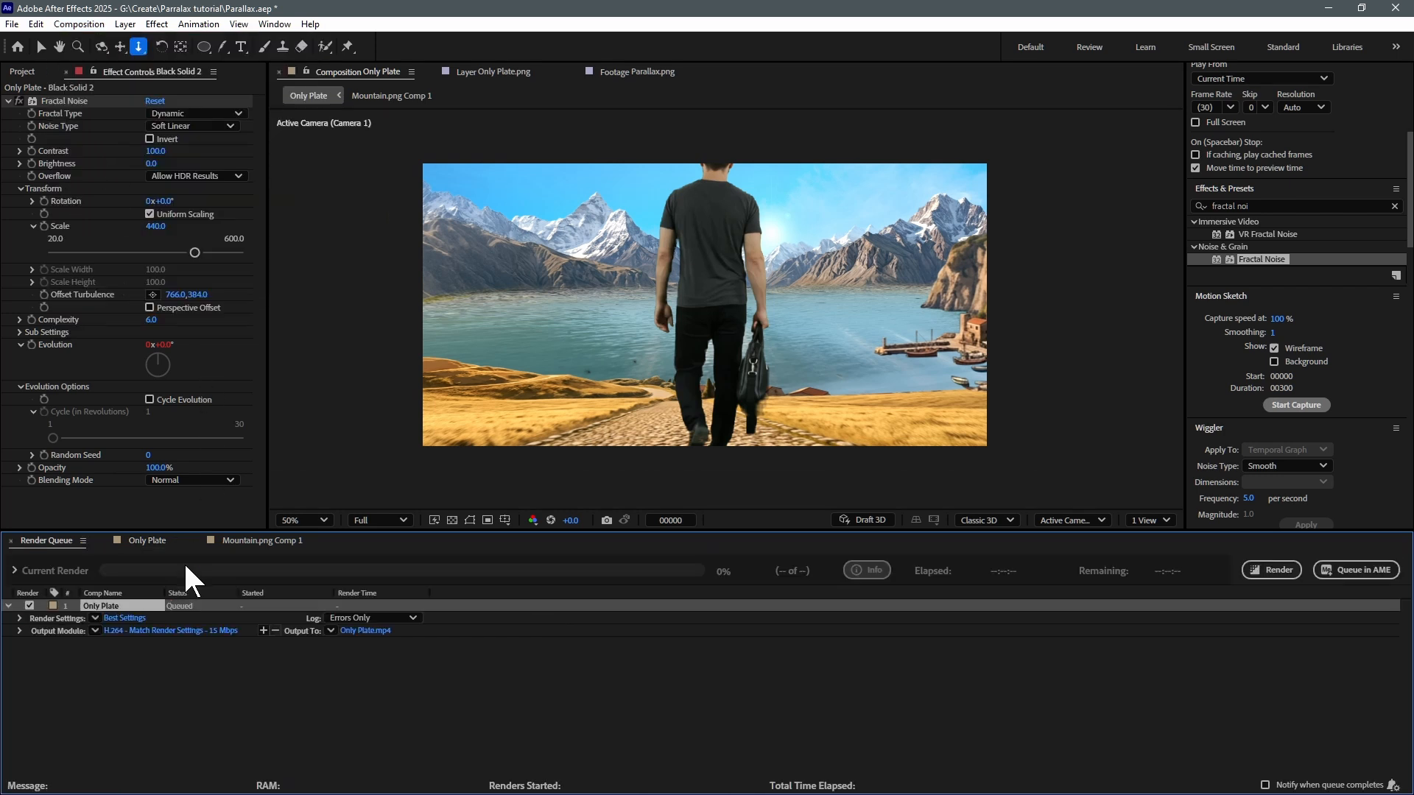
# In the H.264 output module, disable Include Project Link and set the target bitrate to 50 Mbps.
pyautogui.click(131, 630)
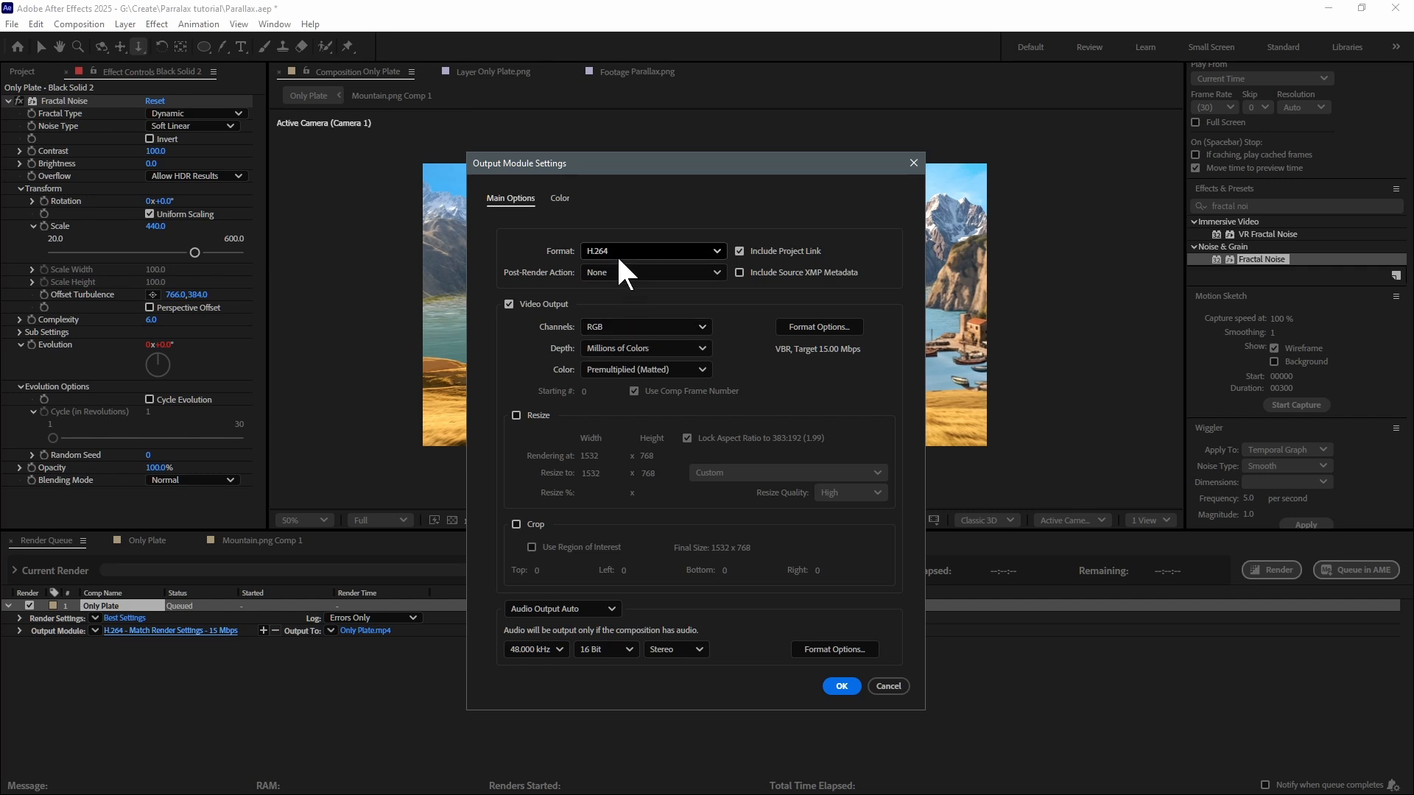
pyautogui.click(738, 251)
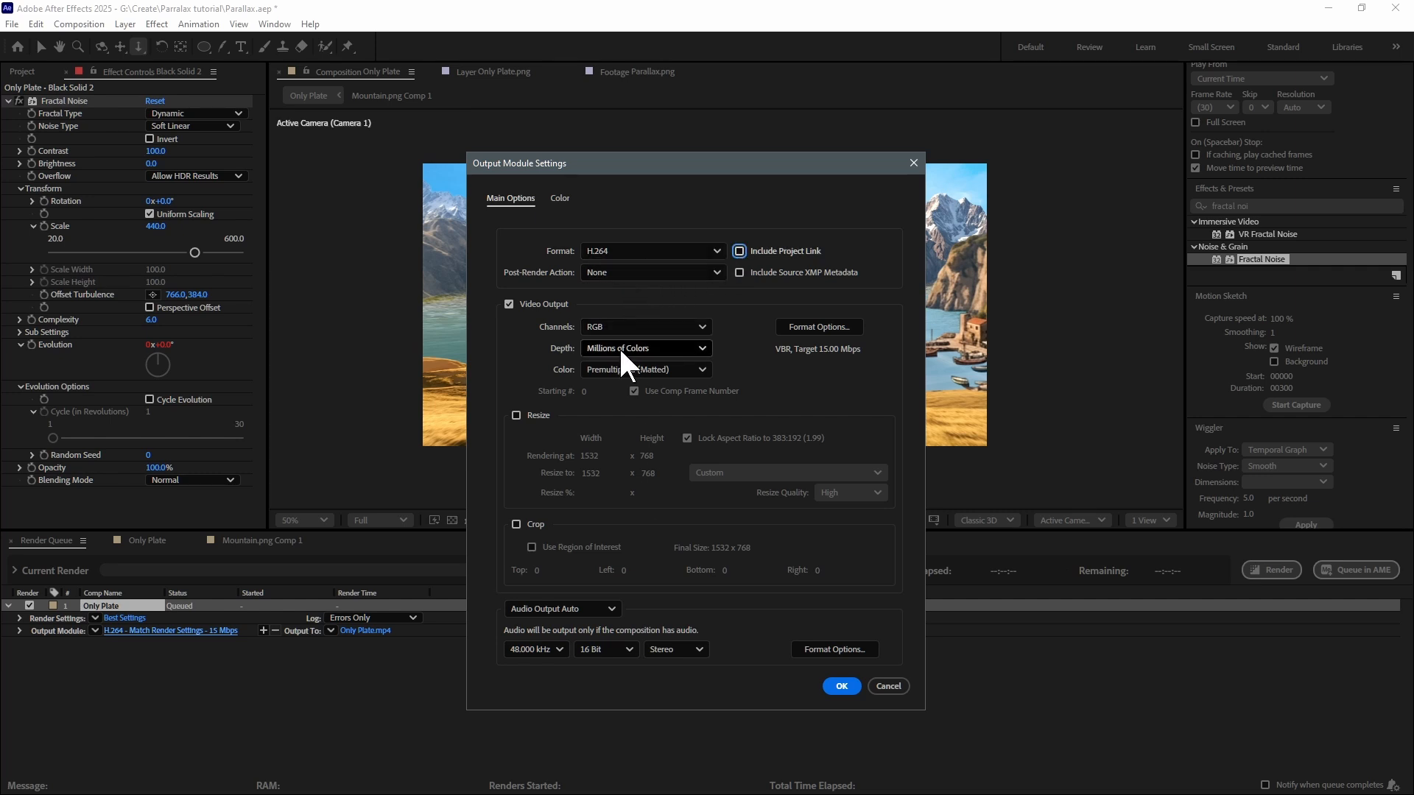
pyautogui.click(811, 321)
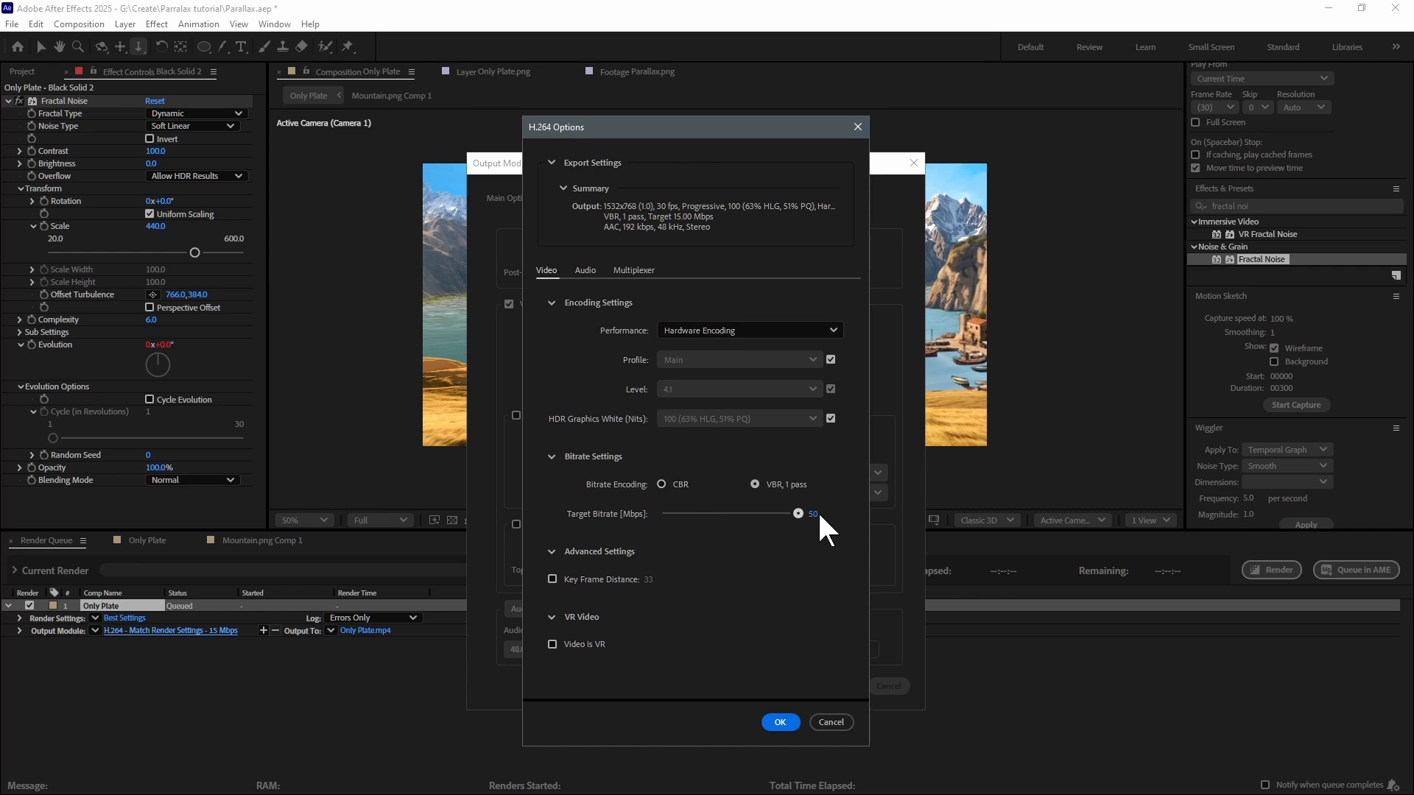
pyautogui.click(780, 722)
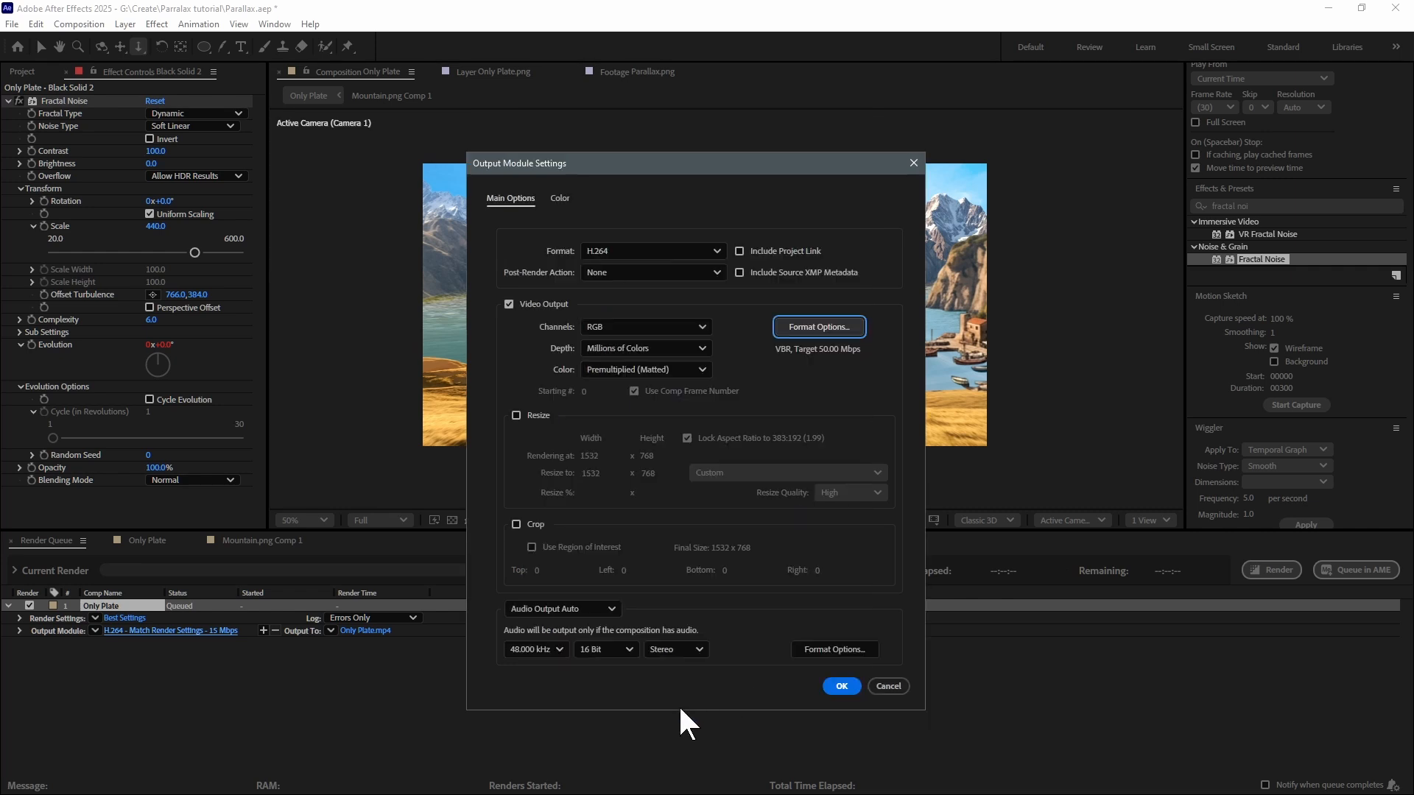
# Set the output module's audio to Audio Output Off and render the Only Plate composition to Parallax.mp4.
pyautogui.click(580, 606)
pyautogui.click(572, 663)
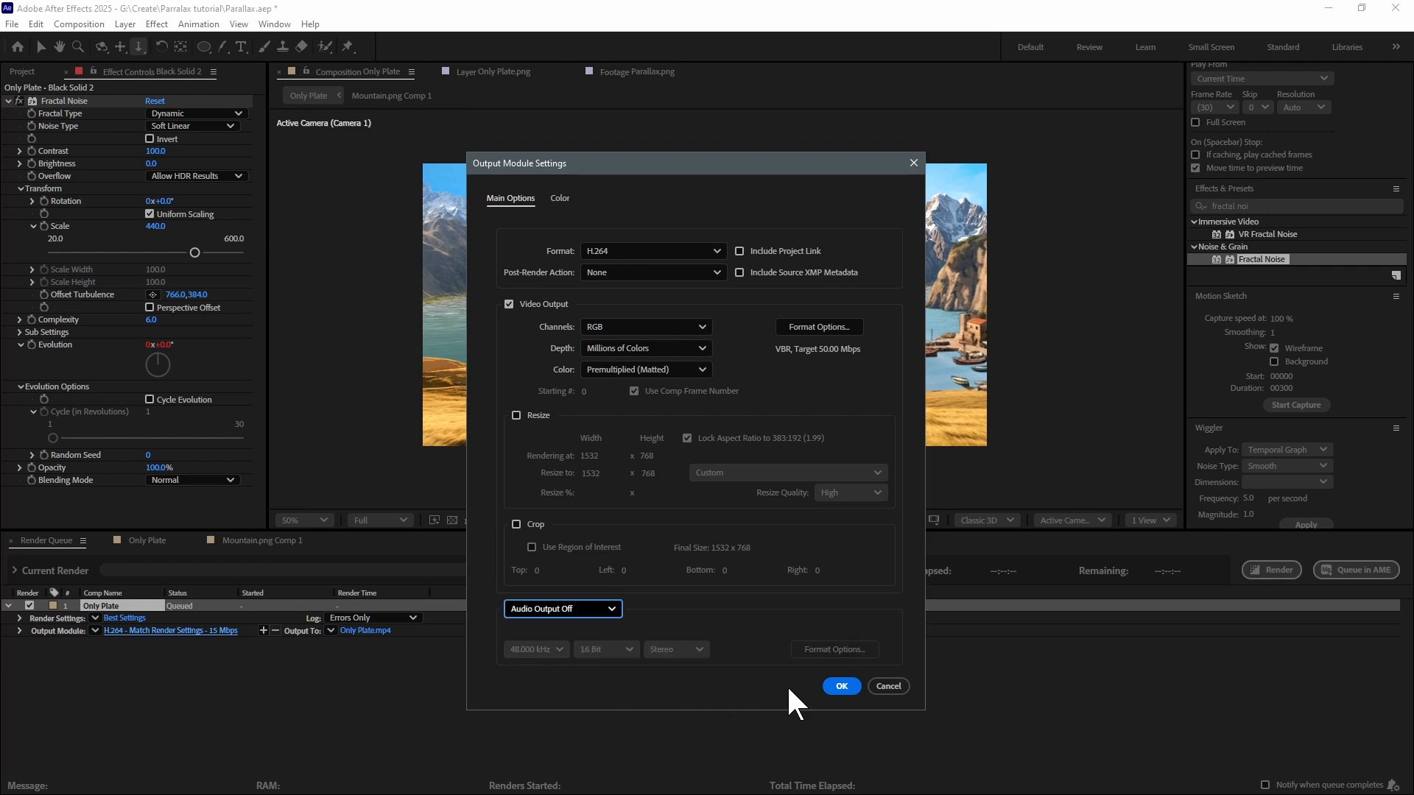
pyautogui.click(841, 687)
pyautogui.click(1266, 573)
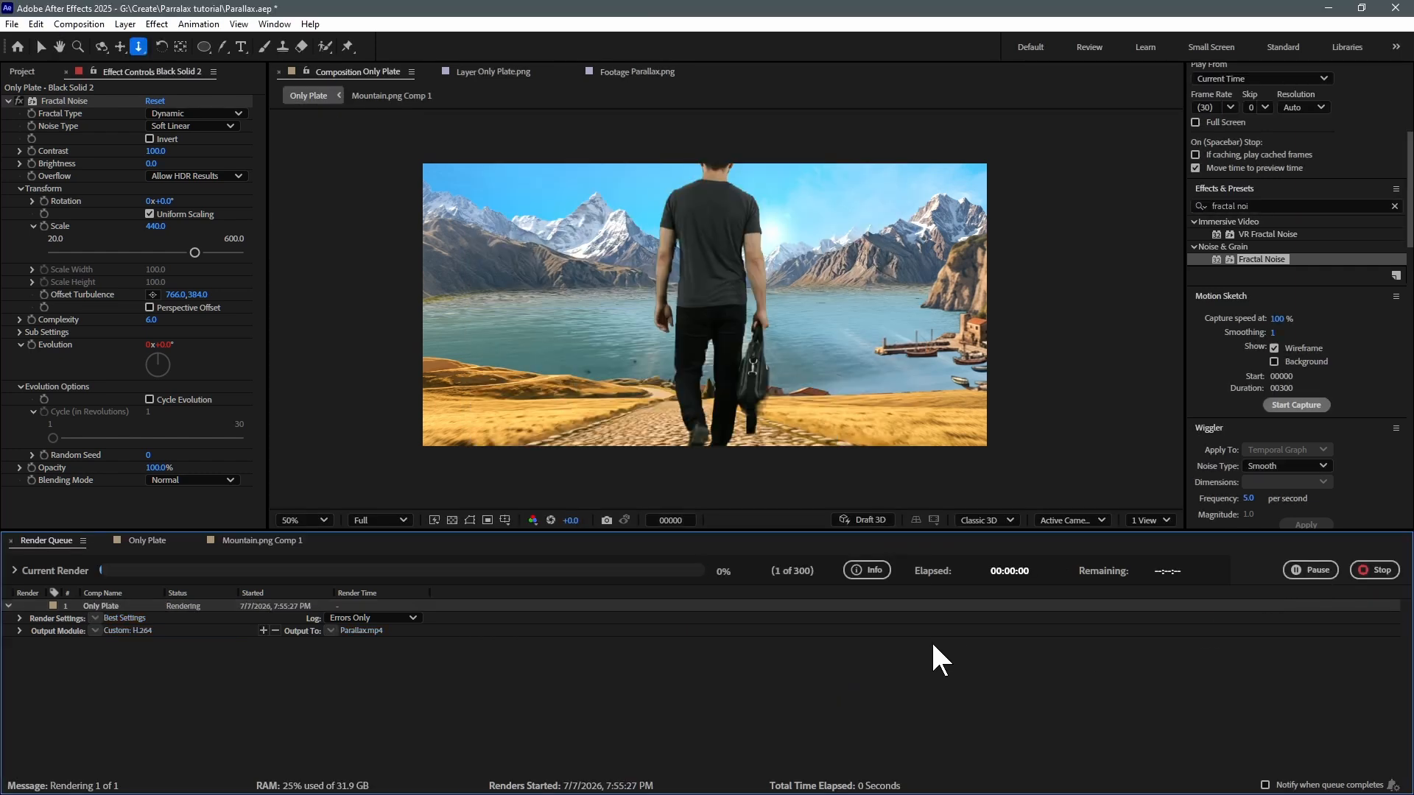